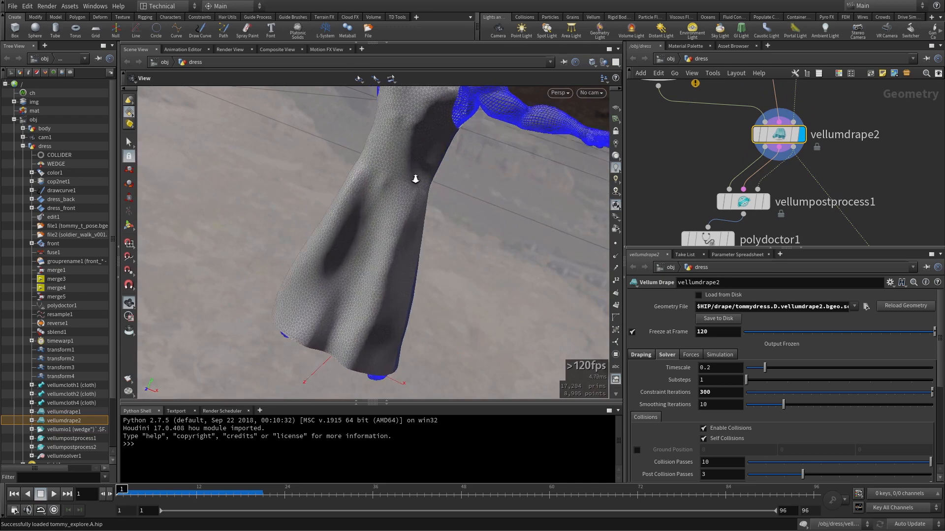
Examine the draped dress mesh from several angles, including the skirt folds, bodice and side seam
left_click_drag(385, 222, 297, 376)
middle_click_drag(367, 116, 352, 170)
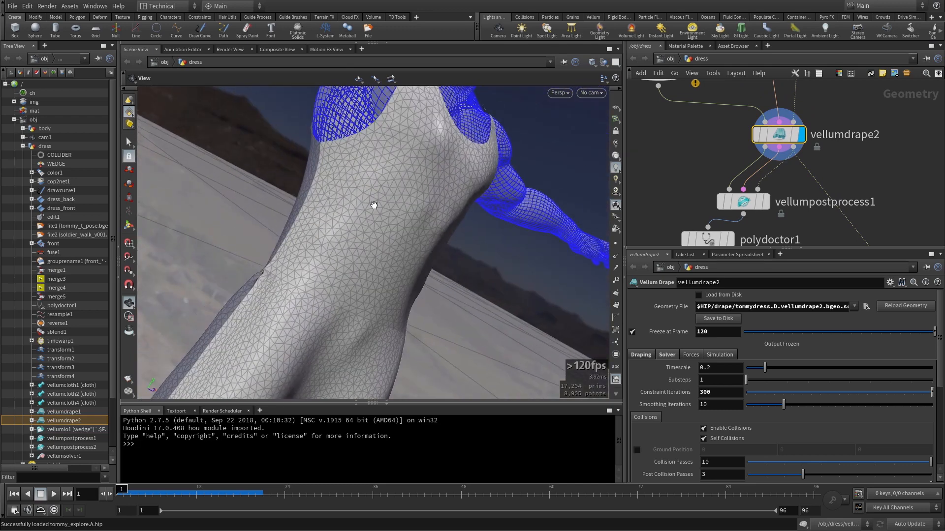
middle_click_drag(359, 295, 397, 162)
left_click_drag(355, 253, 335, 295)
middle_click_drag(335, 295, 411, 285)
left_click_drag(412, 285, 318, 254)
left_click_drag(349, 293, 393, 279)
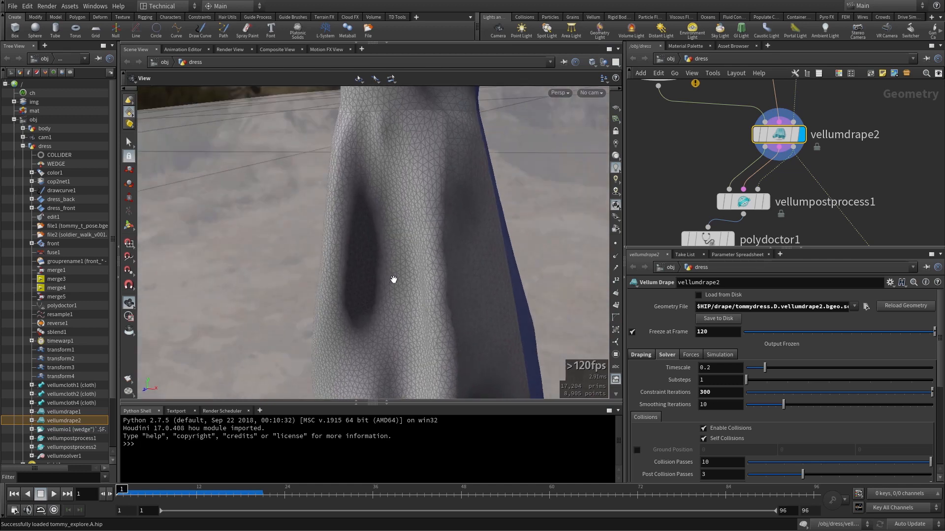
left_click_drag(400, 226, 450, 253)
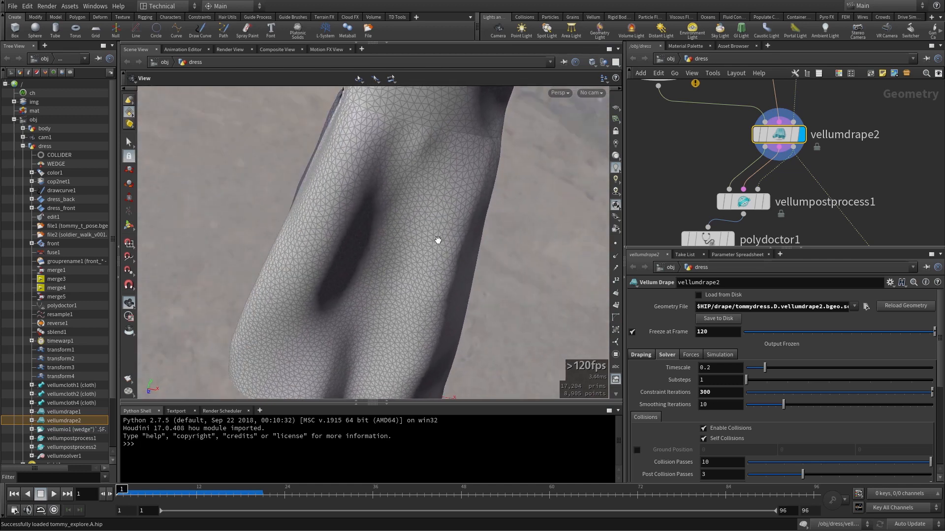
left_click_drag(413, 238, 374, 283)
left_click_drag(358, 228, 336, 199)
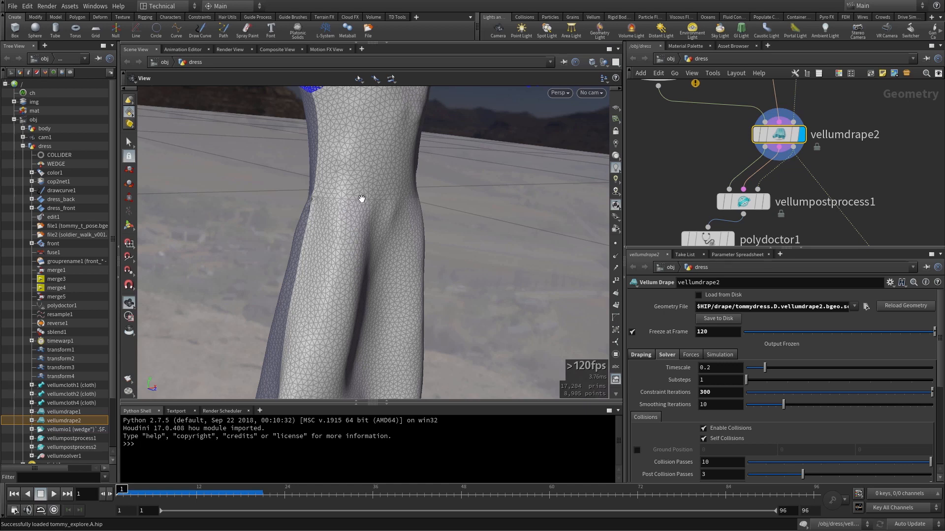
left_click_drag(344, 259, 370, 111)
left_click_drag(335, 142, 342, 213)
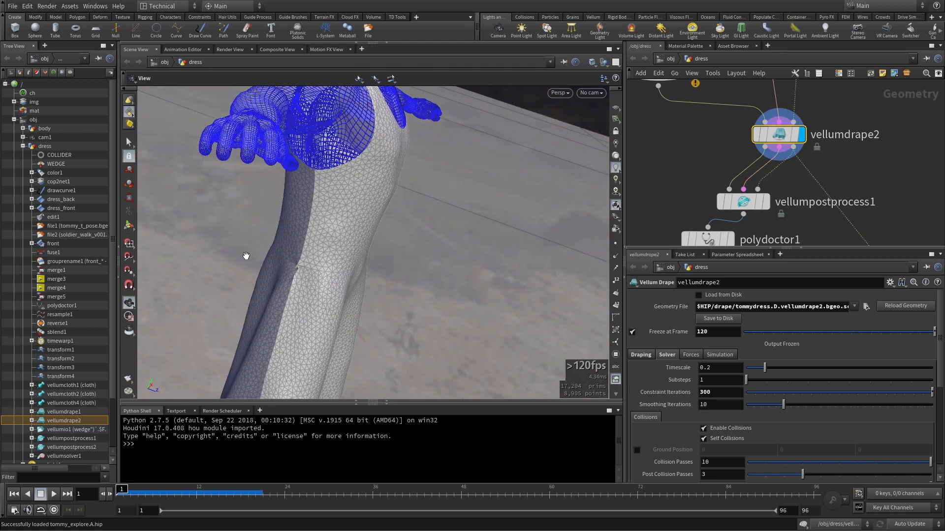
Inspect the waist area of the side seam up close with point numbers shown, and hide the numbers again
right_click_drag(246, 257, 434, 102)
left_click_drag(367, 267, 413, 129)
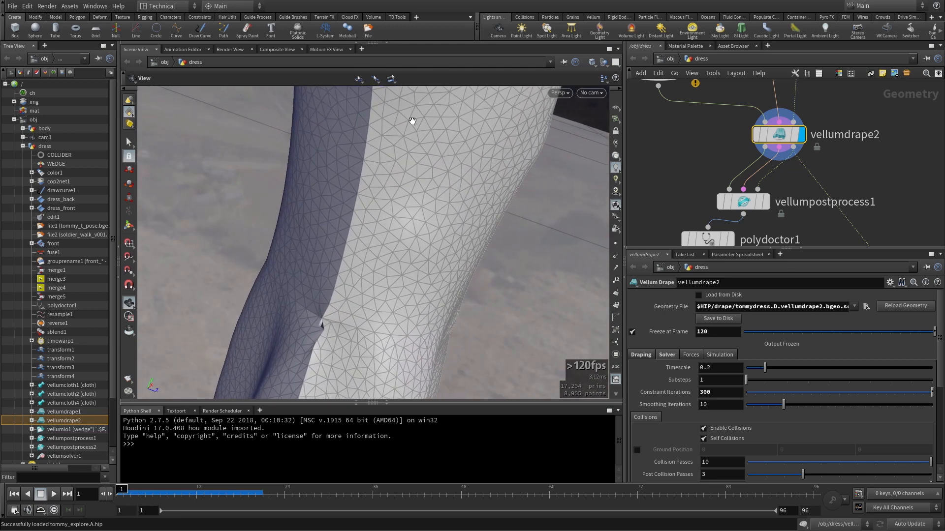
left_click_drag(363, 346, 517, 197)
left_click(616, 281)
right_click_drag(276, 256, 474, 185)
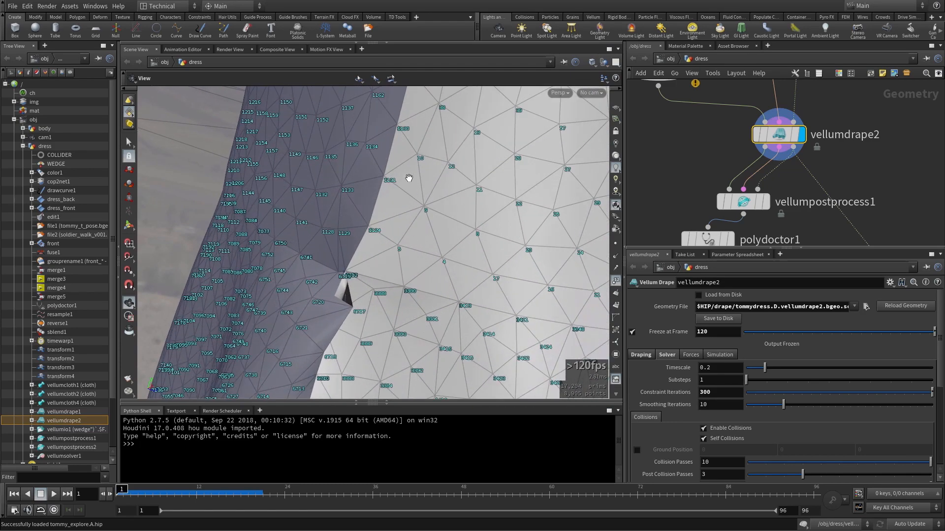
right_click_drag(442, 168, 492, 200)
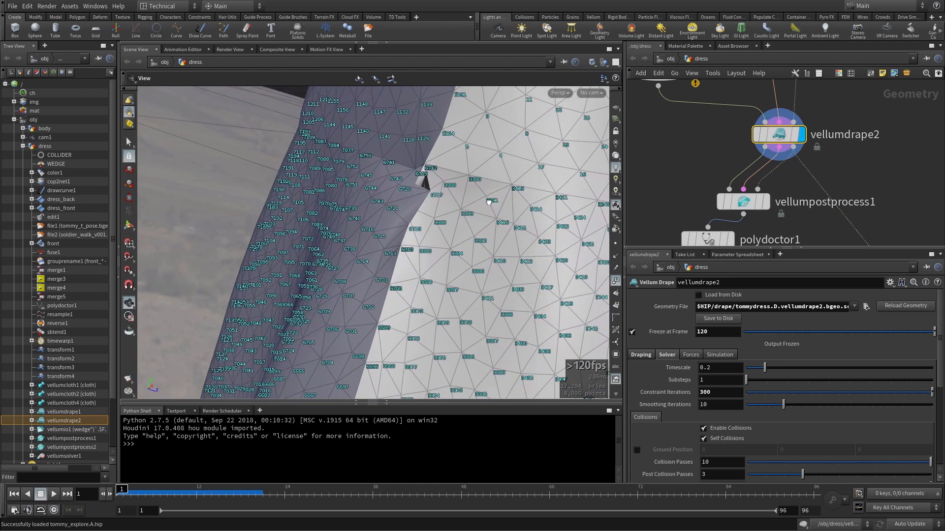
left_click_drag(491, 201, 442, 165)
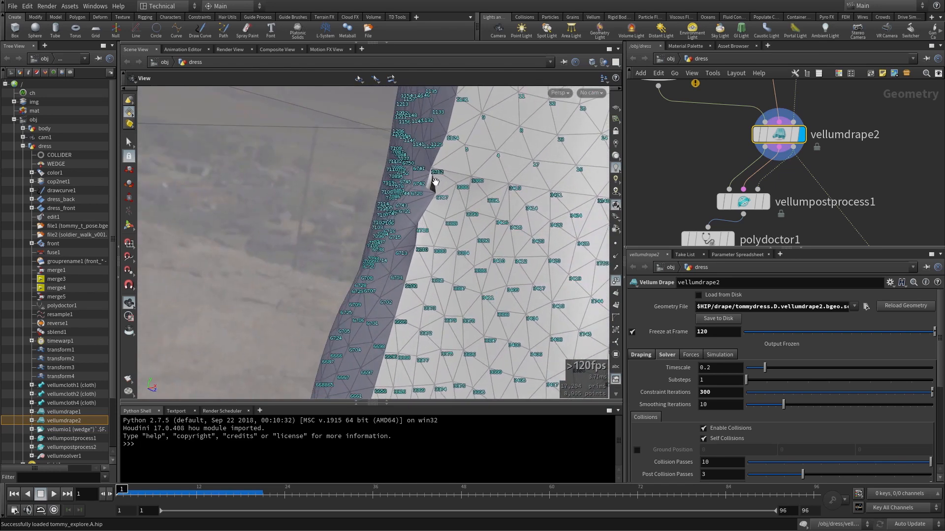
right_click_drag(484, 148, 454, 263)
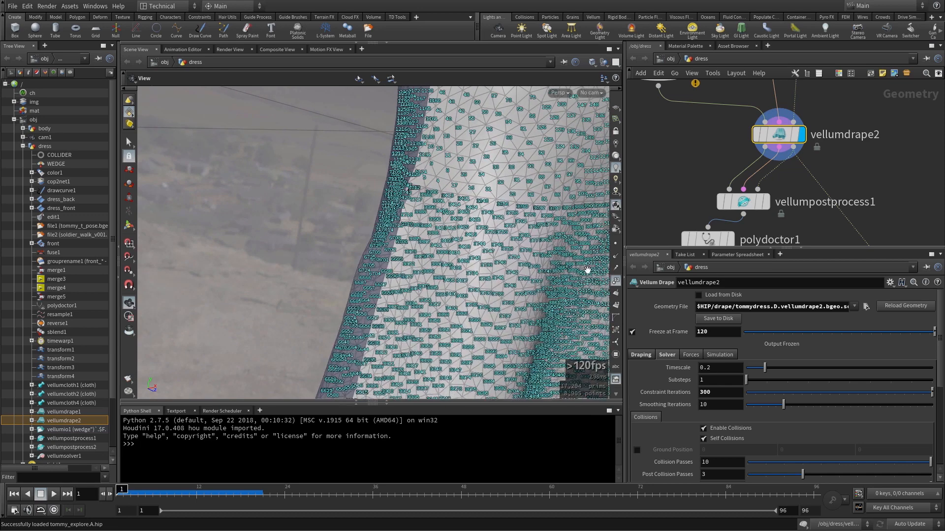
left_click(615, 281)
Display the result of the vellumpostprocess1 node and show its Operations parameters
left_click(765, 202)
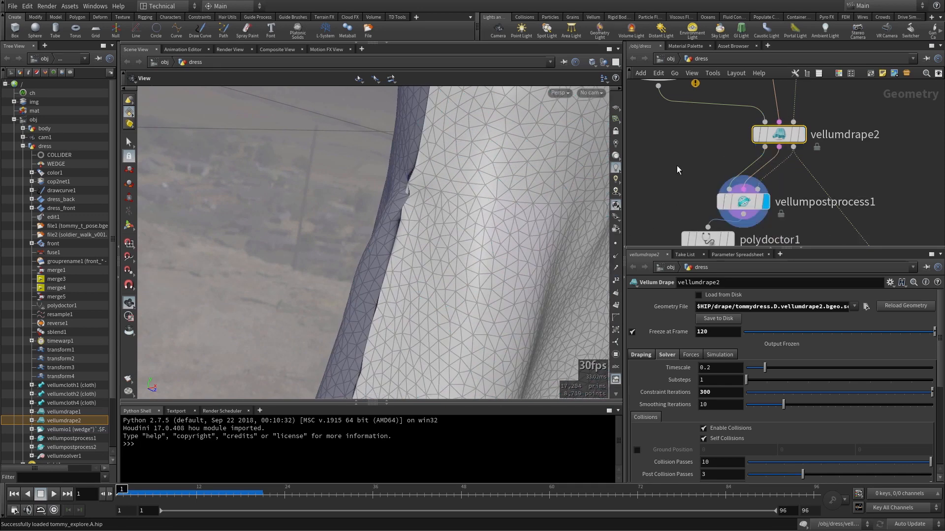
left_click(742, 202)
left_click_drag(483, 194, 504, 194)
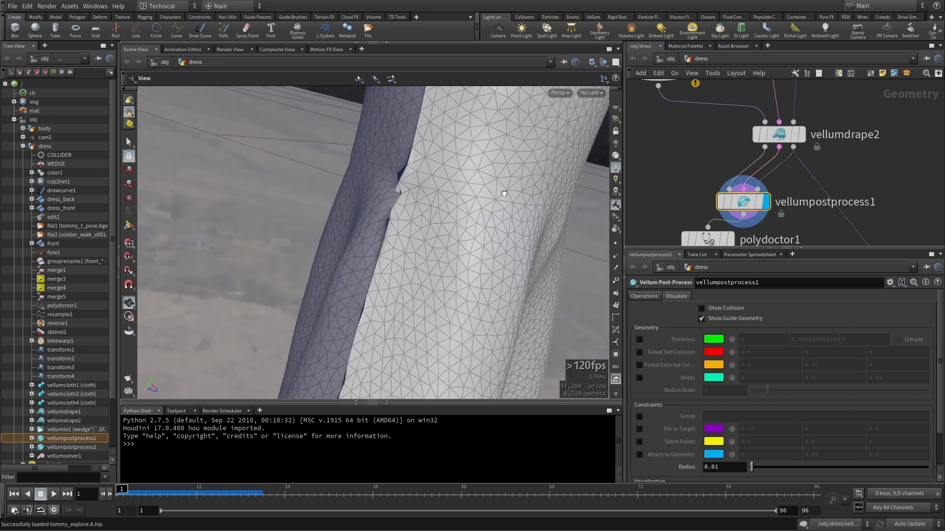
left_click(644, 298)
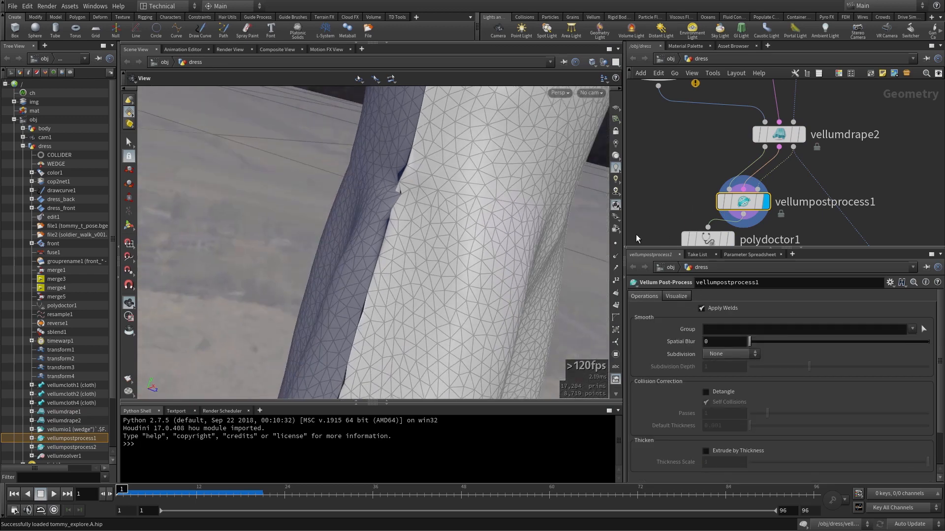
Check the point numbers along the post-processed dress's side seam, and hide the numbers again
left_click(615, 280)
scroll(454, 211, "up", 5)
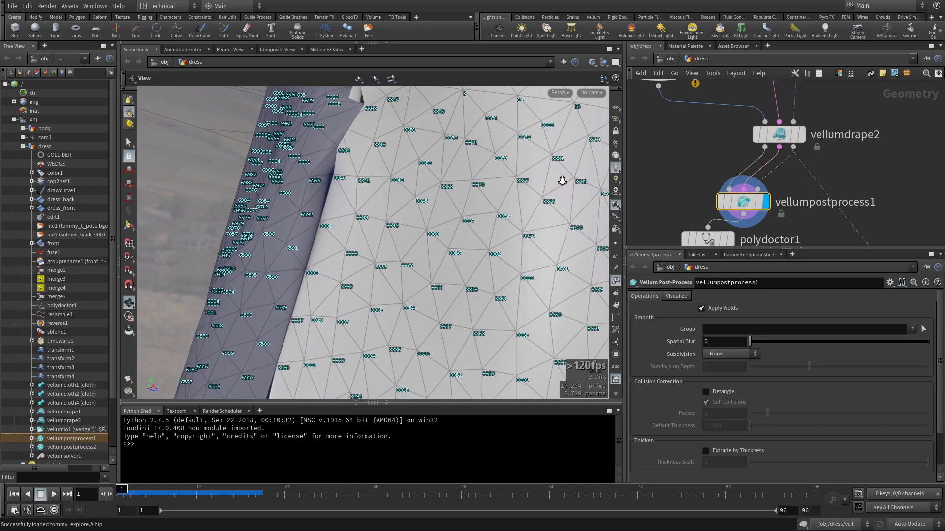
left_click_drag(287, 225, 319, 221)
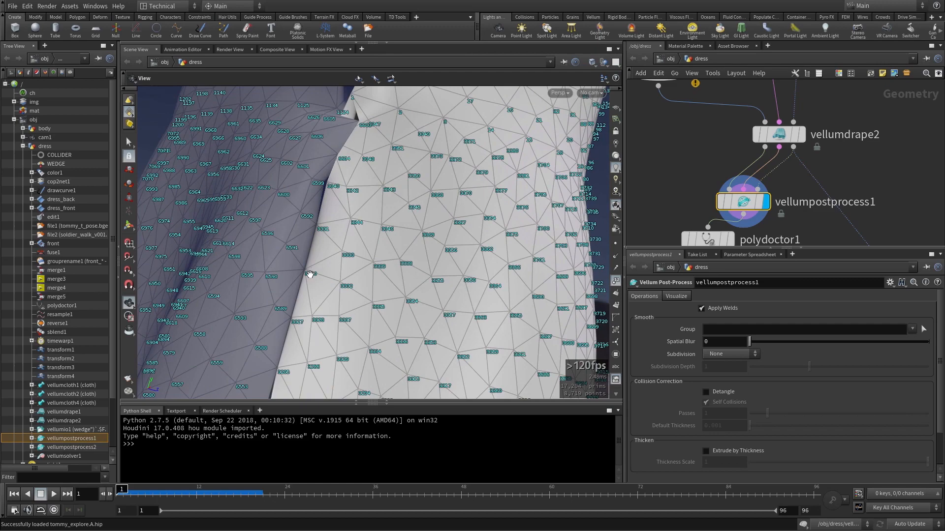
scroll(411, 186, "down", 5)
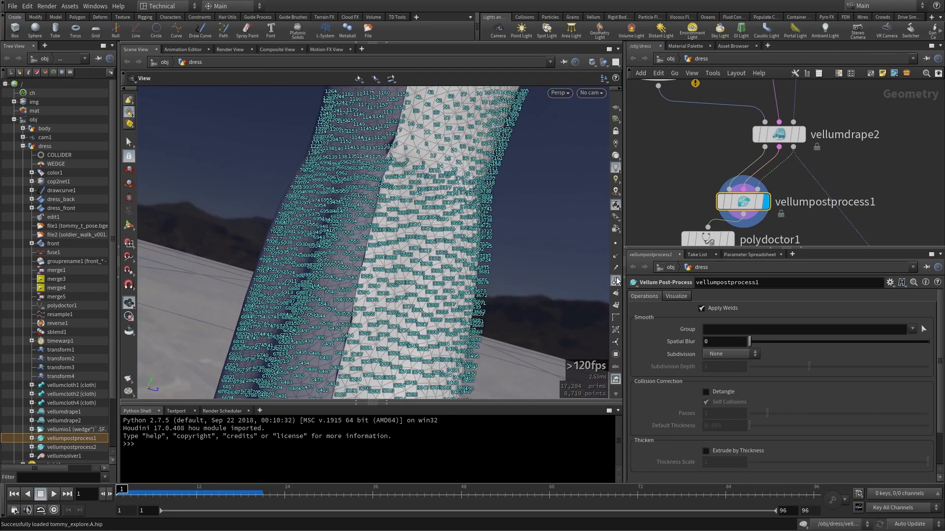
left_click(616, 281)
left_click_drag(348, 190, 282, 186)
right_click_drag(402, 158, 400, 189)
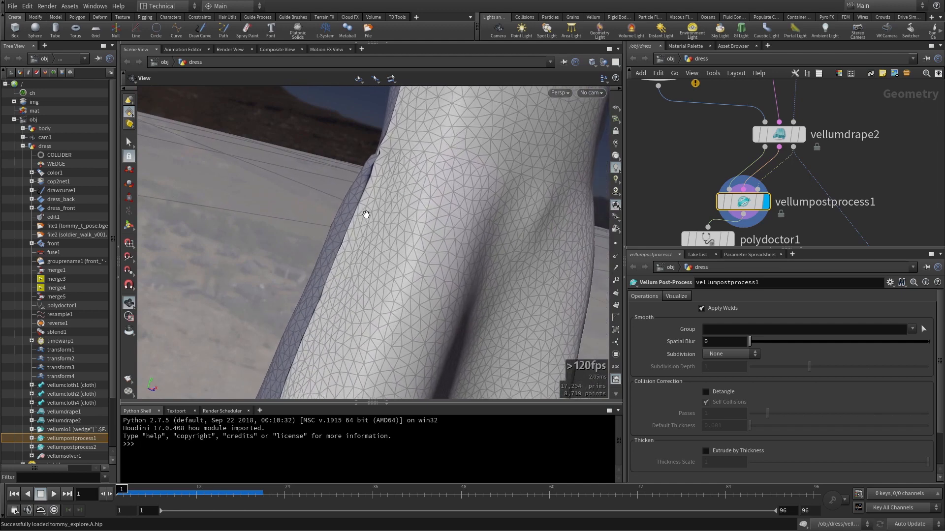
Review the Markers and Guides display options of the viewport and close the dialog
key("d")
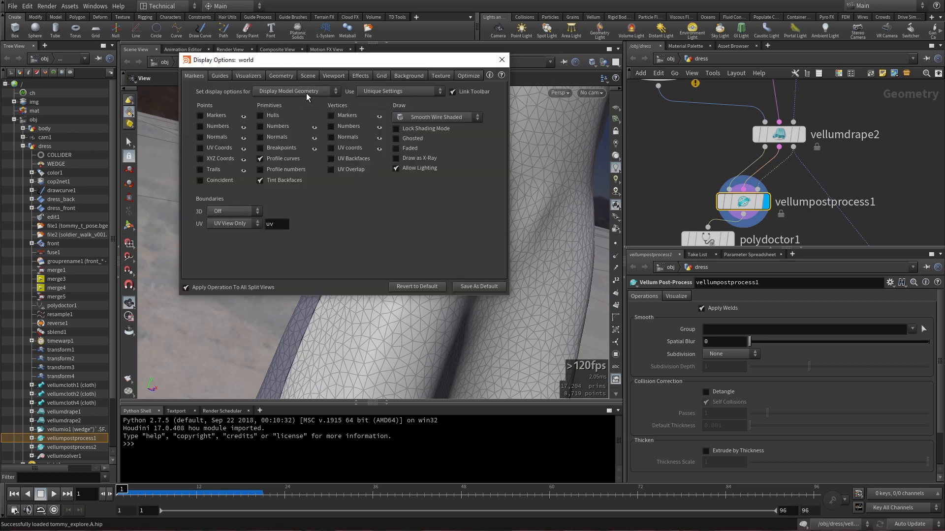
left_click(220, 75)
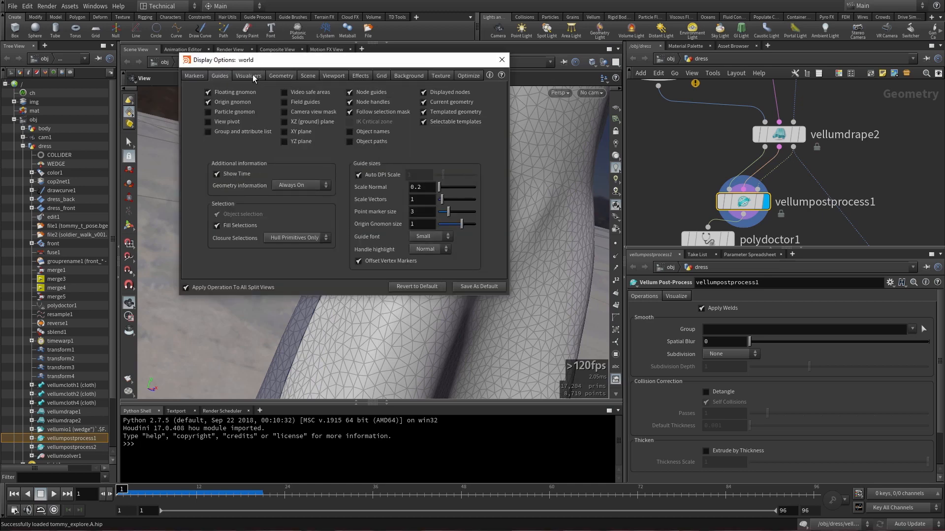
left_click(501, 60)
mouse_move(409, 180)
left_mouse_down()
mouse_move(496, 204)
mouse_move(400, 231)
mouse_move(430, 198)
mouse_move(392, 185)
mouse_move(407, 238)
mouse_move(456, 219)
mouse_move(395, 215)
mouse_move(397, 291)
mouse_move(380, 152)
mouse_move(389, 217)
mouse_move(394, 187)
left_mouse_up()
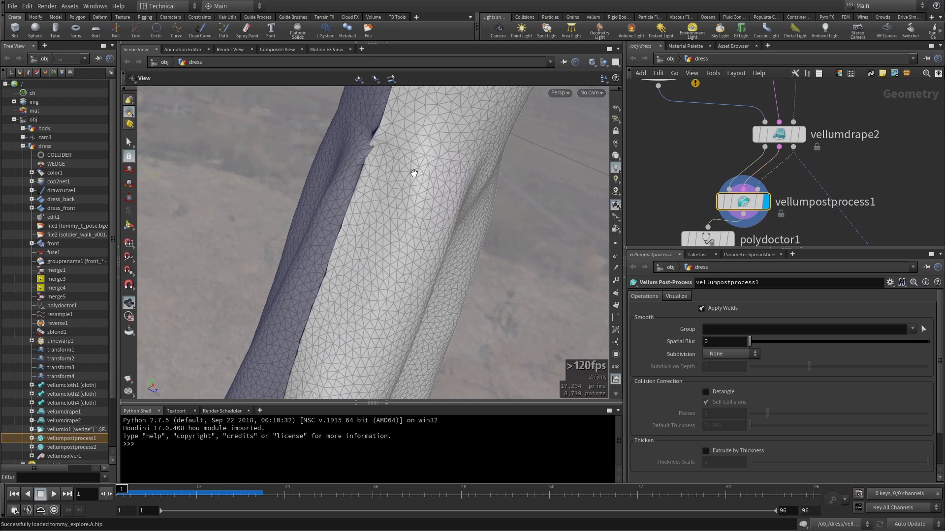
Display the polydoctor1 node's result, show its parameters and inspect the dress surface
middle_click_drag(680, 199, 696, 142)
mouse_move(719, 168)
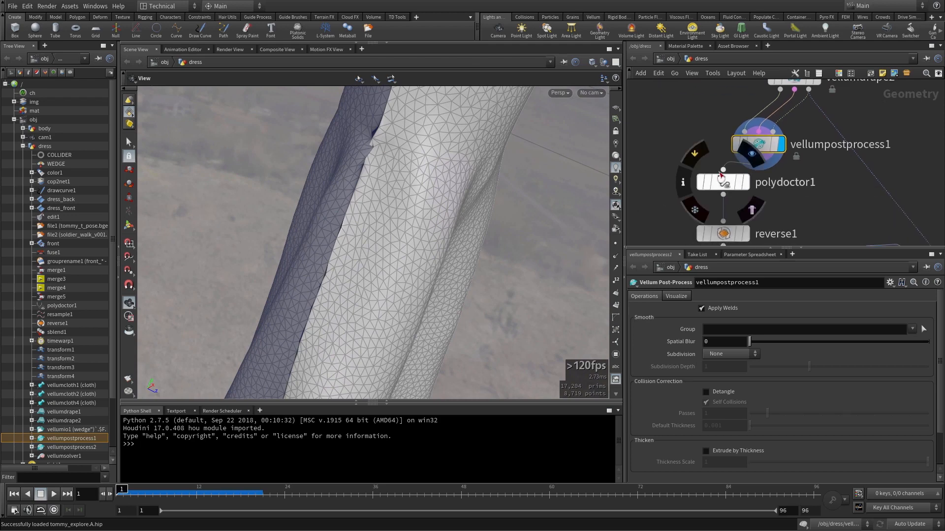
left_click(750, 156)
left_click(714, 183)
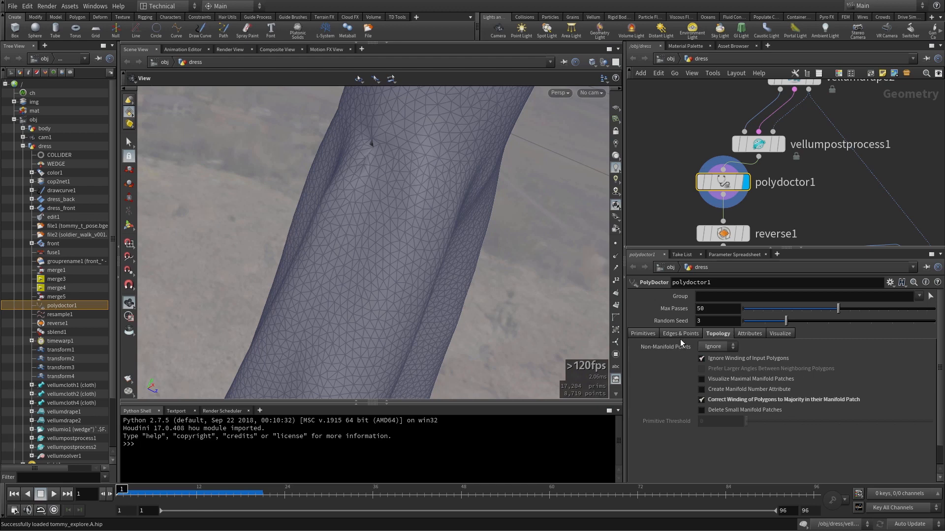
left_click_drag(378, 201, 356, 234)
right_click_drag(357, 235, 386, 225)
left_click_drag(386, 225, 401, 198)
Display the reverse1 node's result and inspect the whole dress on the character
mouse_move(737, 216)
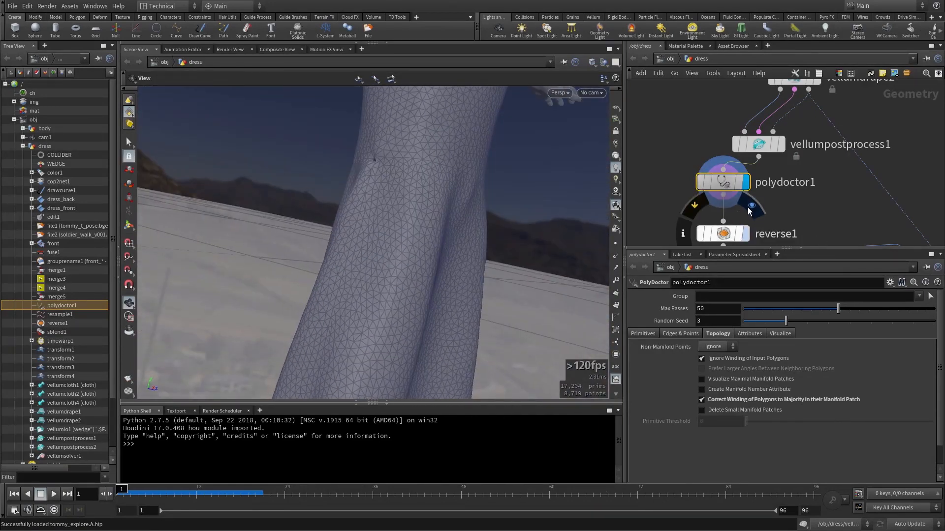
left_click(745, 234)
left_click_drag(443, 207, 396, 215)
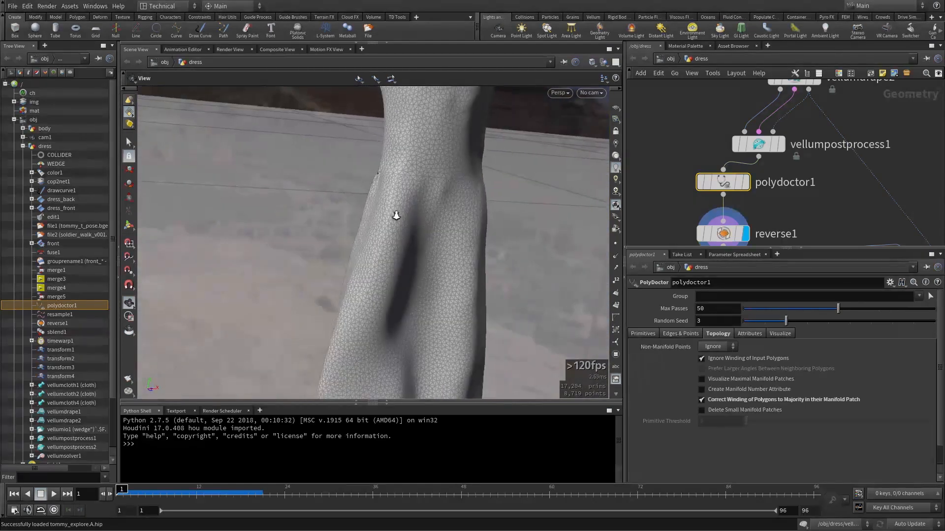
middle_click_drag(689, 226, 654, 125)
middle_click_drag(720, 202, 593, 191)
right_click_drag(411, 164, 386, 235)
middle_click_drag(426, 167, 430, 249)
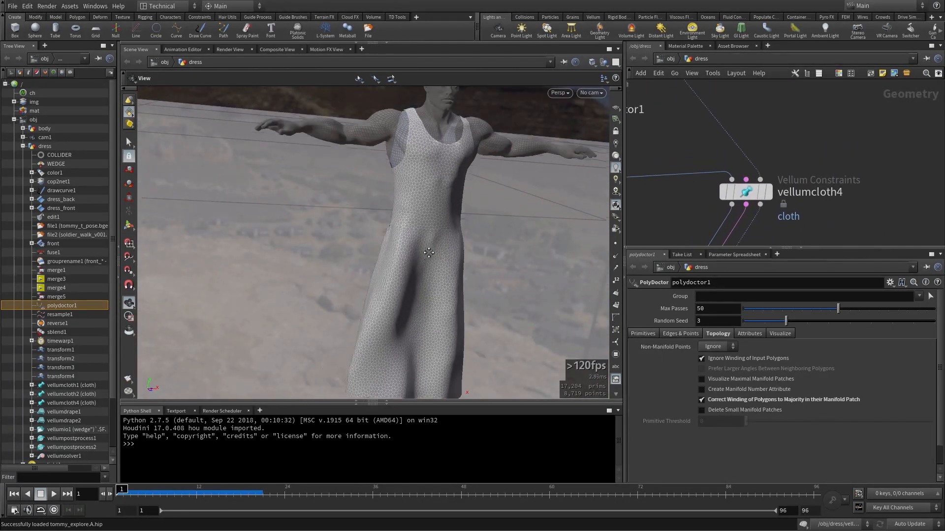
right_click_drag(430, 249, 428, 266)
Display the vellumcloth4 constraints node and select it to show its cloth settings
left_click(766, 192)
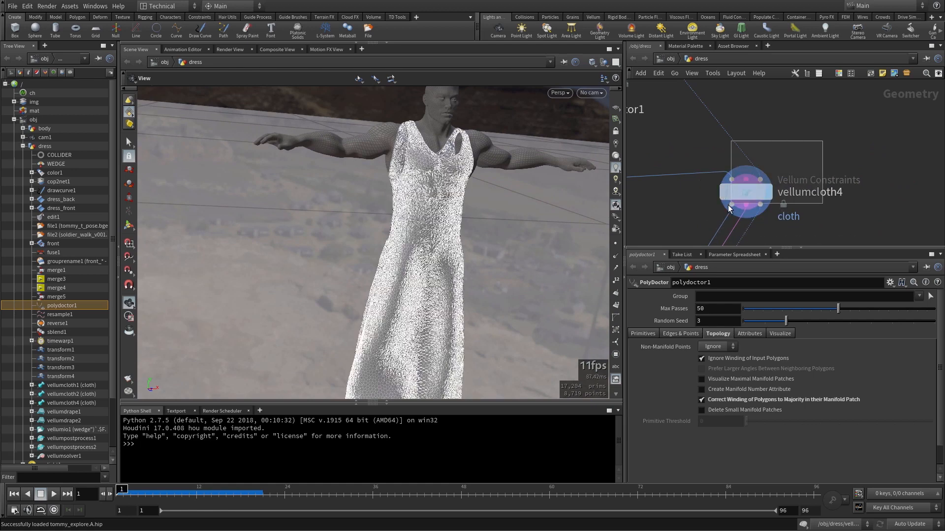
middle_click_drag(683, 212, 717, 201)
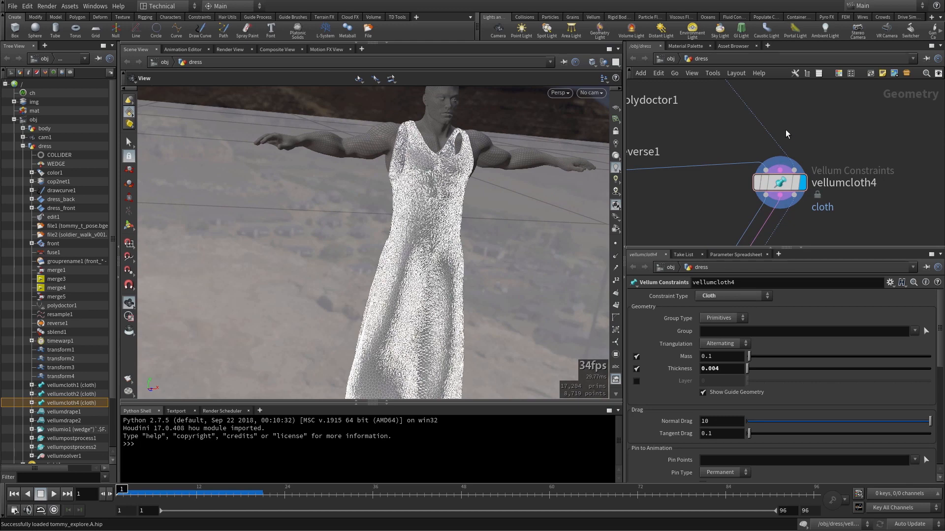
middle_click_drag(807, 124, 838, 154)
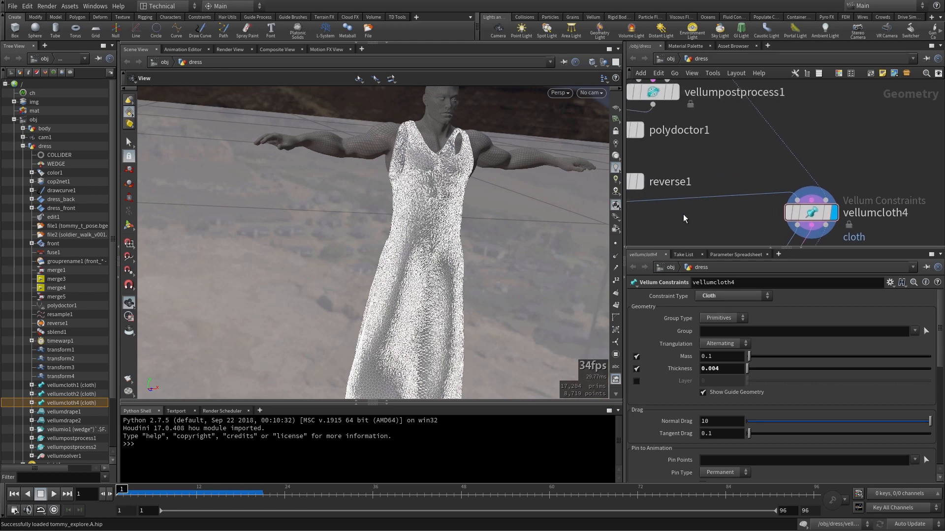
Compare the geometry attributes and groups in the node info of reverse1 and vellumdrape2
middle_click_drag(715, 200, 848, 215)
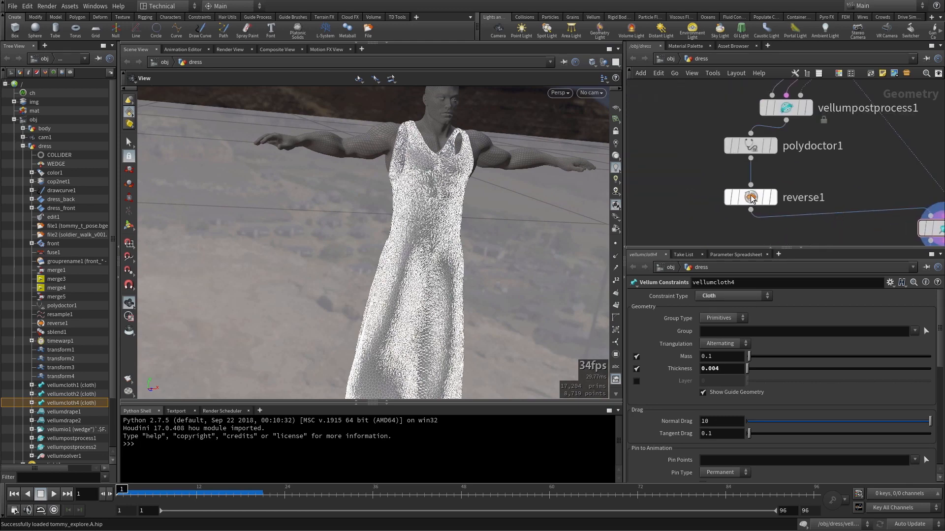
middle_click(749, 197)
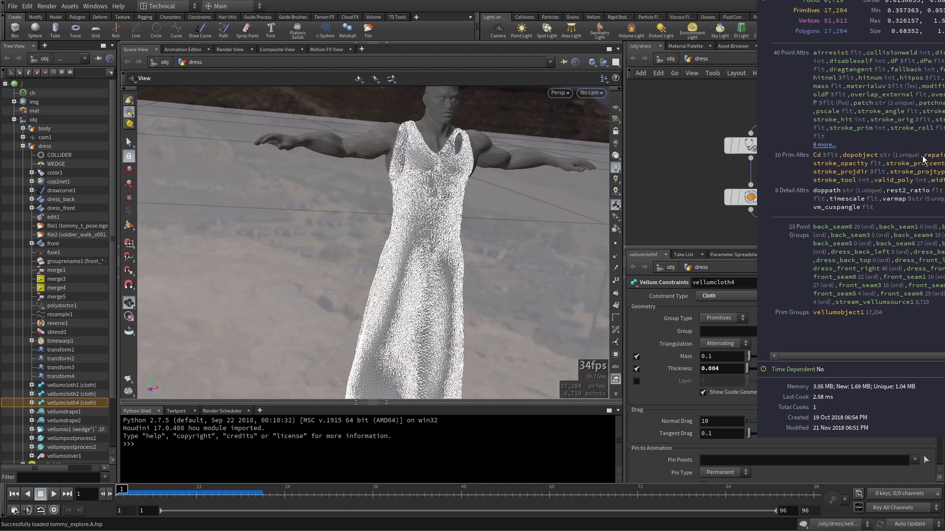
middle_click_drag(838, 168, 786, 246)
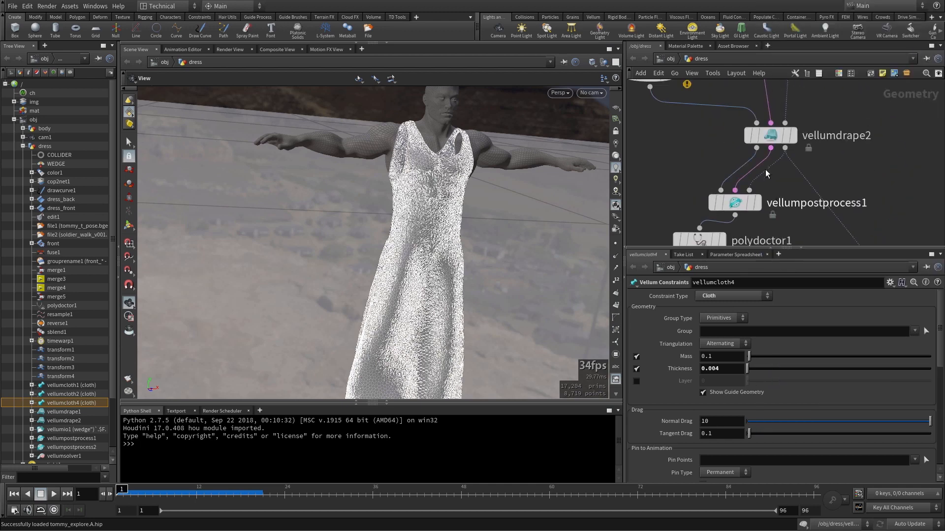
middle_click(773, 136)
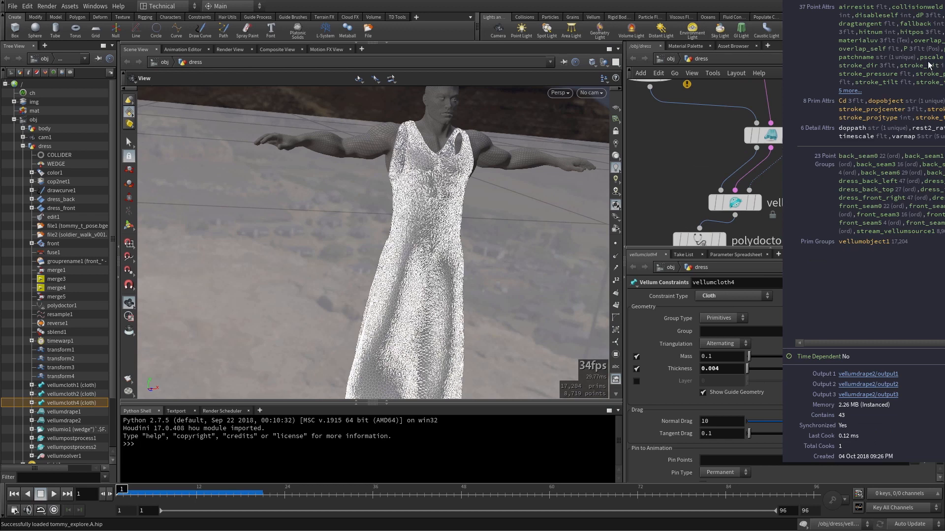
Review the upstream vellumcloth2 node's cloth constraint settings and return to the vellumcloth4 and vellumsolver1 nodes
middle_click_drag(710, 158, 781, 329)
middle_click_drag(773, 242, 748, 362)
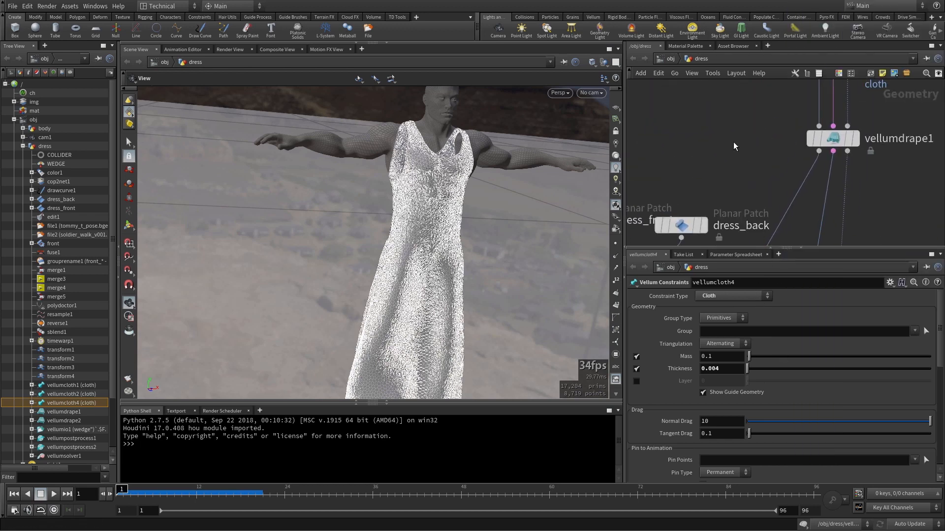
middle_click_drag(734, 143, 786, 72)
middle_click_drag(747, 209, 769, 110)
left_click(741, 158)
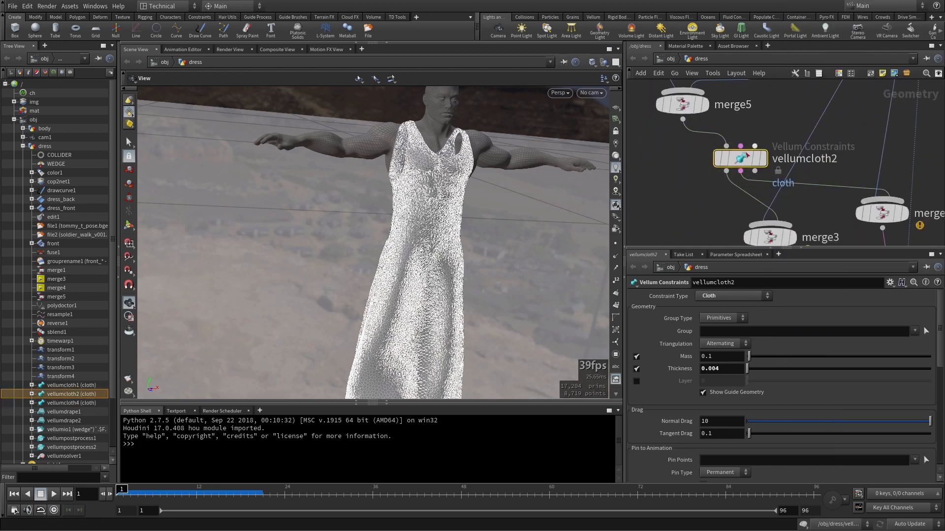
middle_click_drag(679, 198, 665, 93)
scroll(662, 143, "down", 4)
middle_click_drag(686, 194, 661, 89)
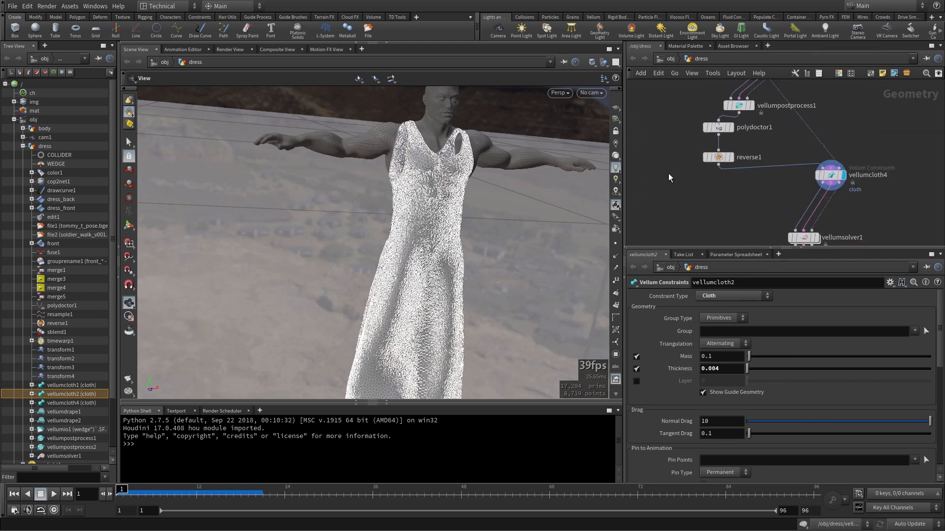
Select the vellumcloth4 constraints node and review its mass and thickness settings
middle_click_drag(714, 211, 695, 139)
left_click_drag(701, 143, 852, 98)
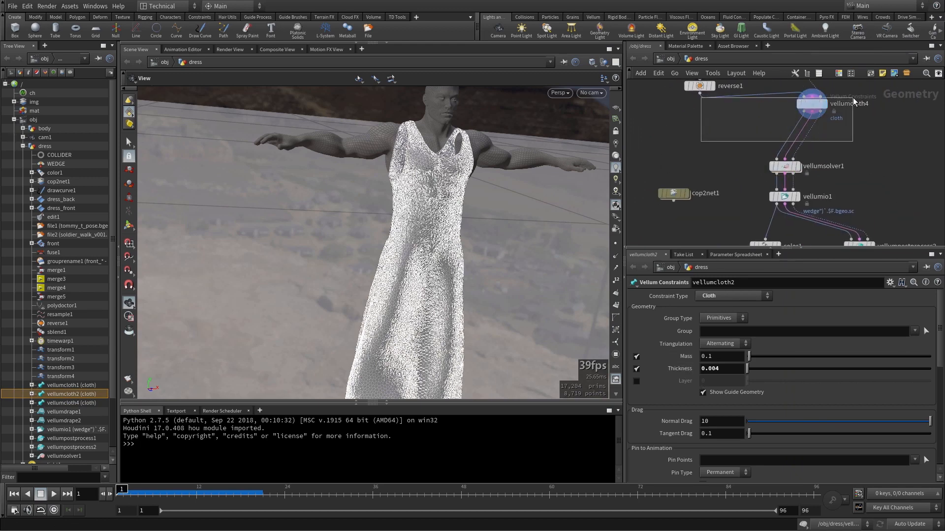
mouse_move(775, 182)
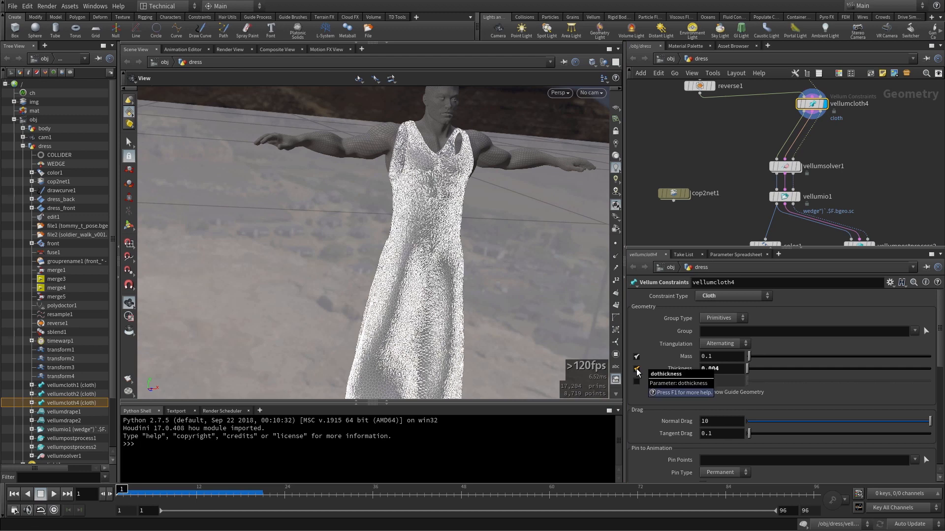
scroll(758, 154, "up", 2)
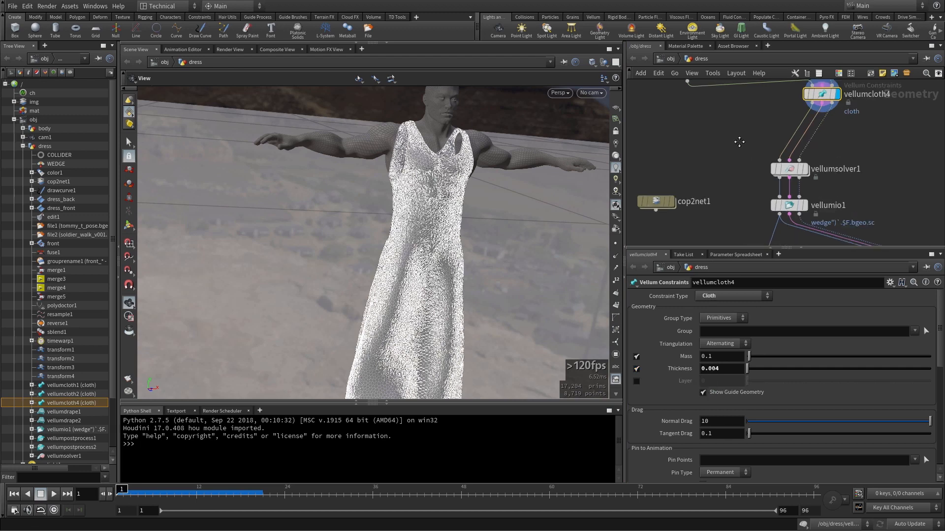
Display the vellumsolver1 node's result and select the node to show its solver settings
middle_click_drag(750, 149, 693, 119)
left_click(747, 139)
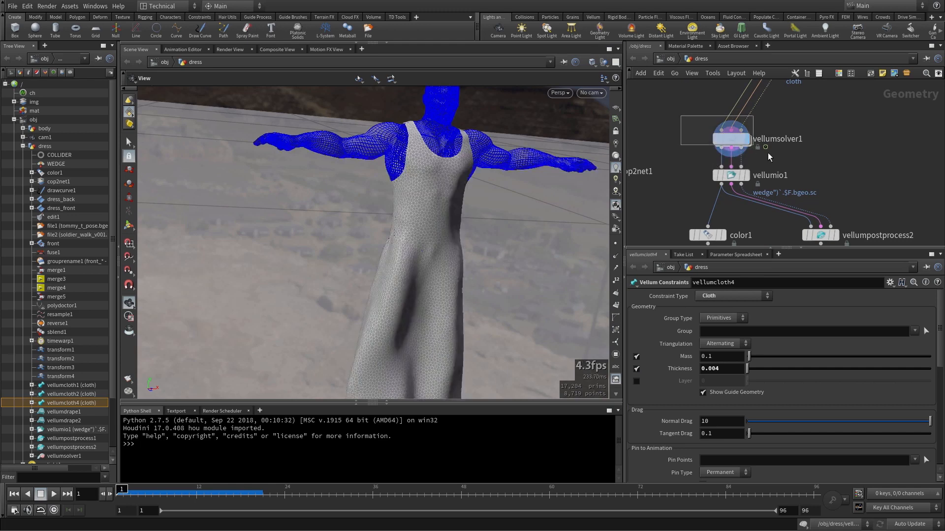
left_click(738, 139)
Play the dress simulation on the walking character, stop it and return to frame 1
left_click_drag(443, 193, 323, 296)
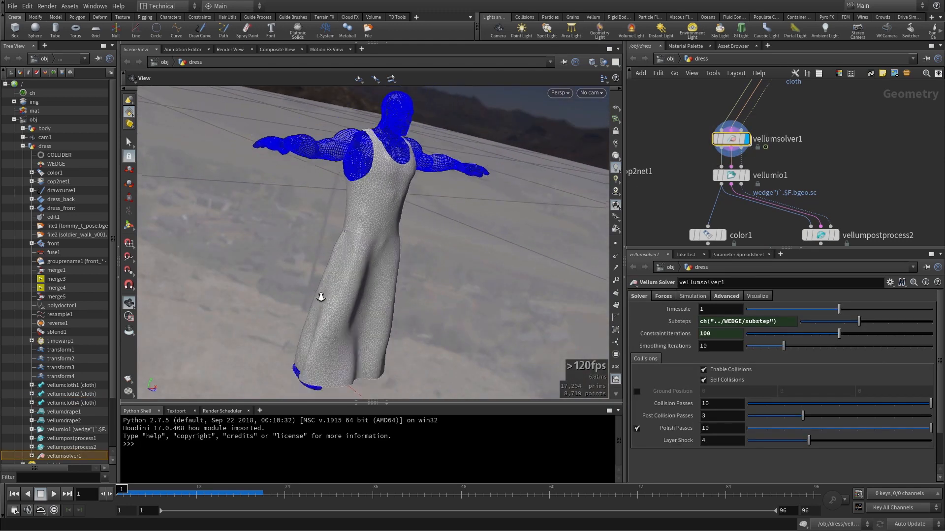
right_click_drag(322, 295, 296, 299)
left_click(53, 493)
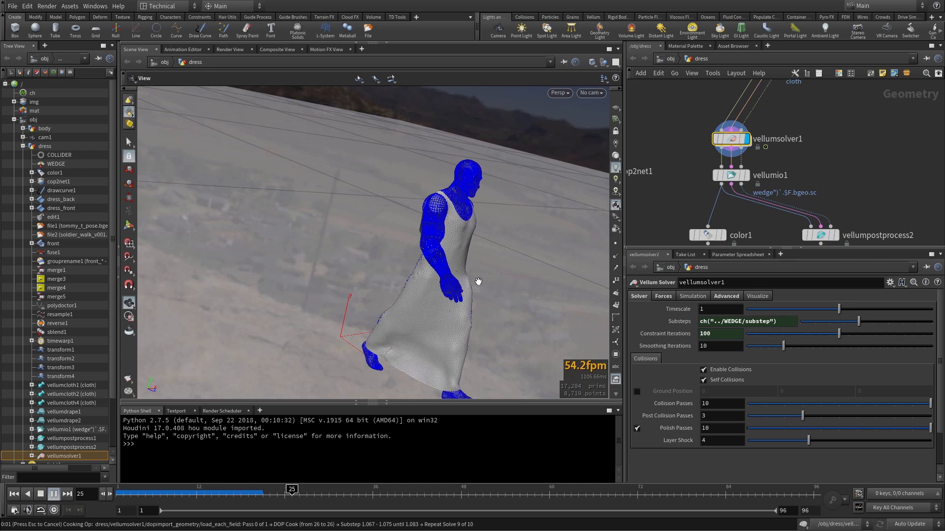
left_click(42, 495)
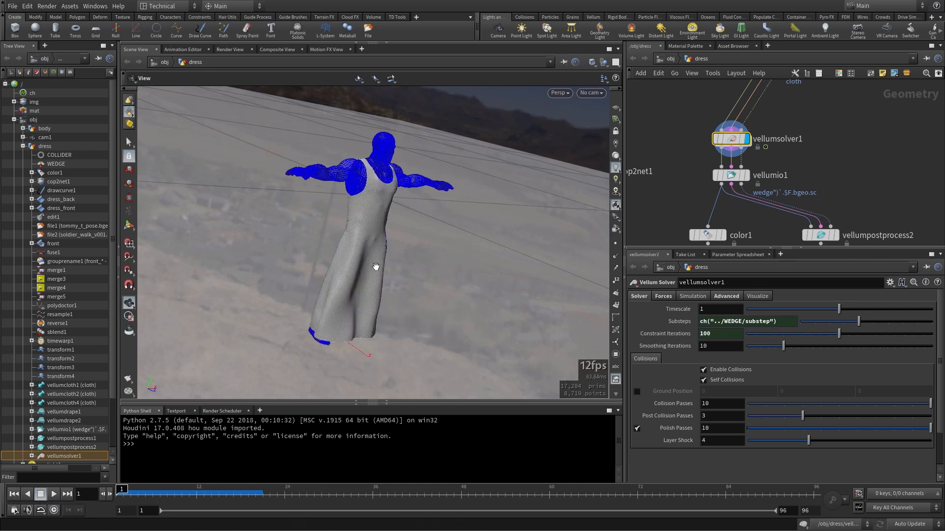
Examine the simulated dress mesh around the chest, waist and skirt from the front and the side
left_click_drag(376, 268, 320, 267)
right_click_drag(347, 266, 382, 253)
left_click_drag(382, 254, 382, 264)
middle_click_drag(683, 195, 778, 209)
scroll(721, 176, "down", 1)
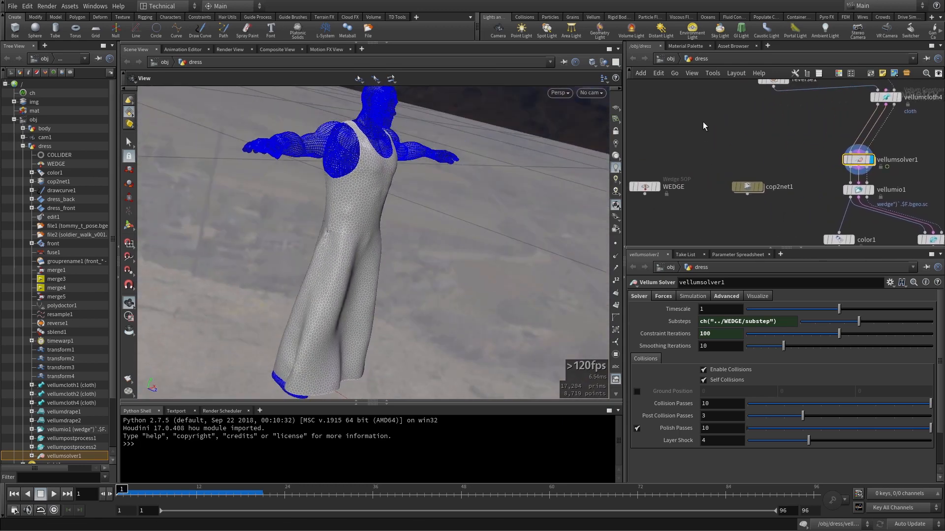
mouse_move(702, 125)
middle_mouse_down()
mouse_move(744, 132)
mouse_move(710, 142)
middle_mouse_up()
left_click_drag(347, 249, 326, 277)
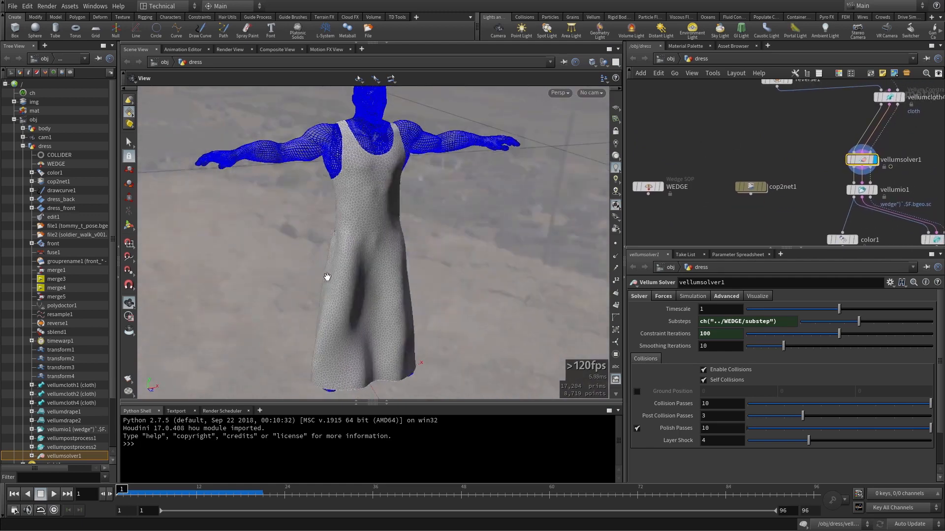
right_click_drag(326, 277, 453, 211)
left_click_drag(454, 212, 433, 205)
middle_click_drag(415, 207, 412, 292)
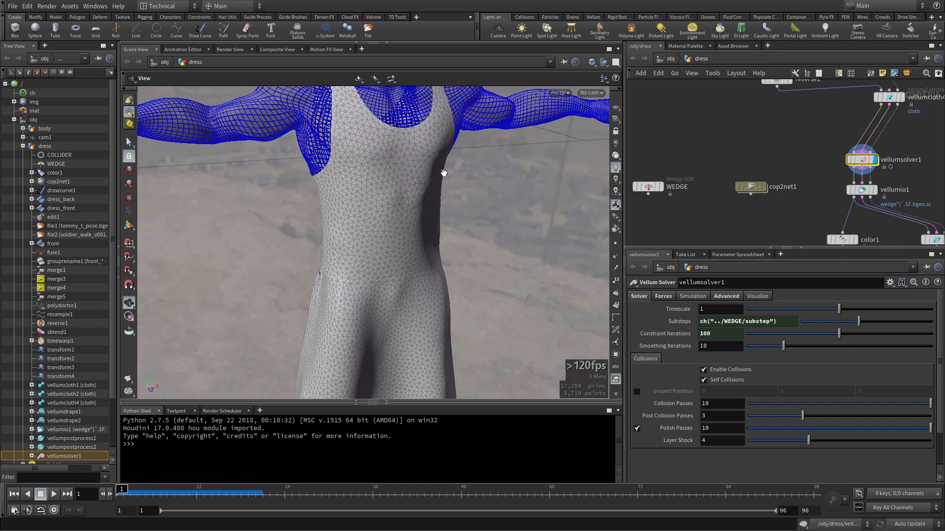
mouse_move(434, 302)
left_mouse_down()
mouse_move(447, 196)
mouse_move(418, 261)
mouse_move(412, 297)
mouse_move(420, 300)
left_mouse_up()
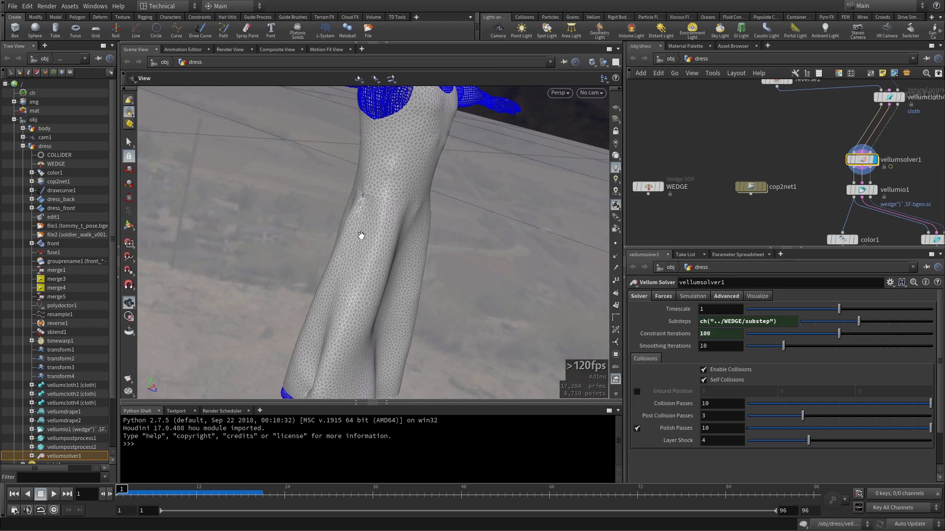
mouse_move(405, 164)
right_mouse_down()
mouse_move(403, 207)
mouse_move(405, 156)
right_mouse_up()
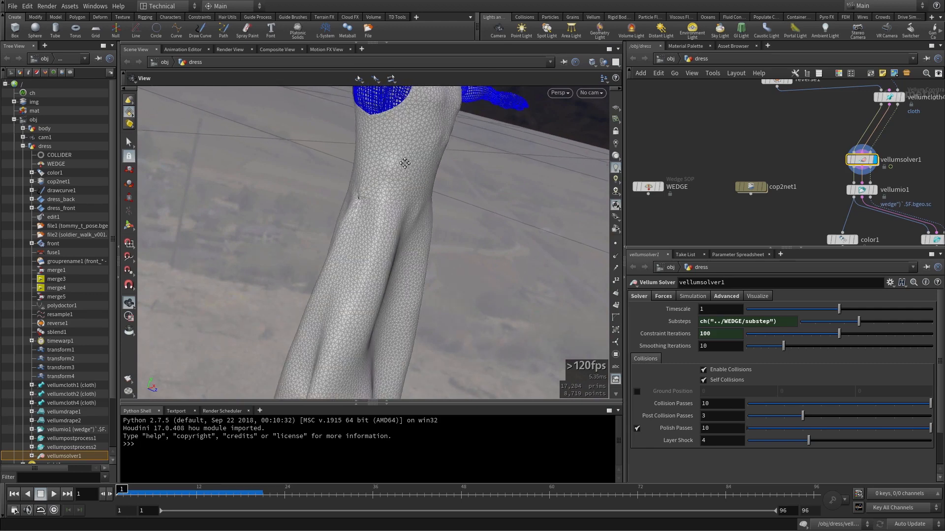
middle_click_drag(405, 156, 437, 249)
right_click_drag(436, 249, 394, 246)
left_click_drag(461, 249, 413, 286)
middle_click_drag(414, 300, 436, 201)
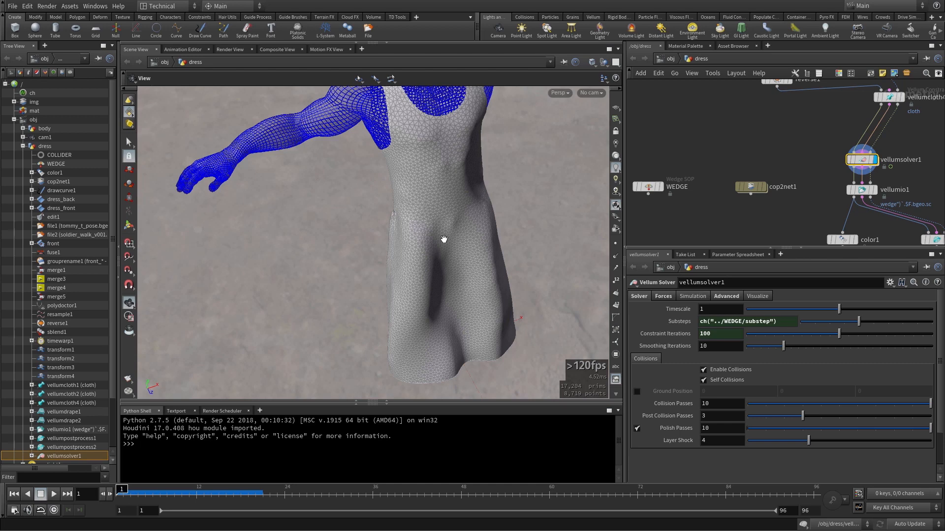
left_click_drag(451, 234, 306, 235)
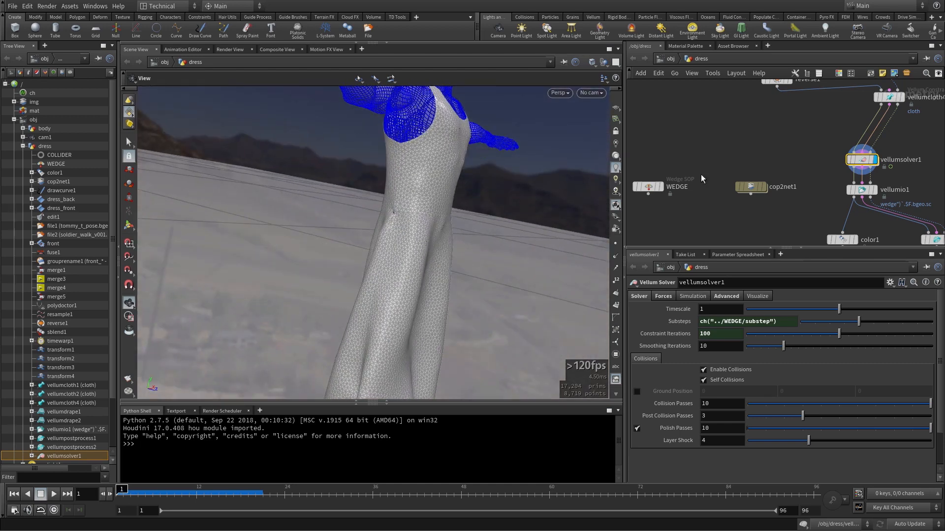
Review the WEDGE node's wedge values and the vellumcloth4 compression and bend stiffness expressions that reference them
left_click(648, 186)
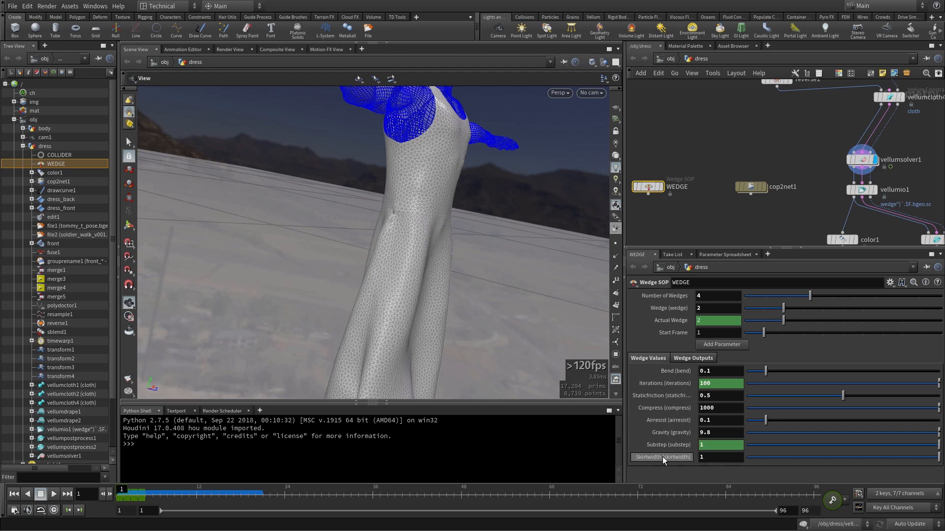
middle_click_drag(722, 140, 669, 179)
left_click(815, 201)
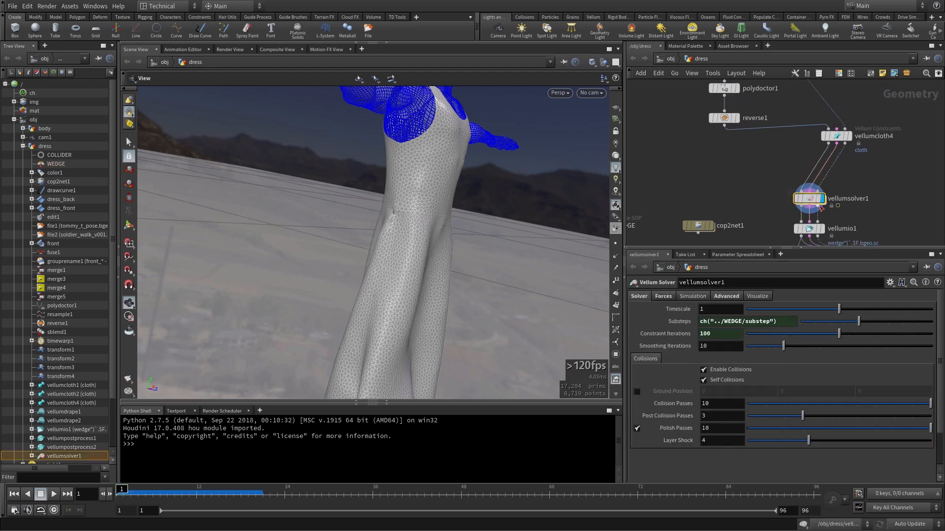
left_click_drag(887, 119, 883, 123)
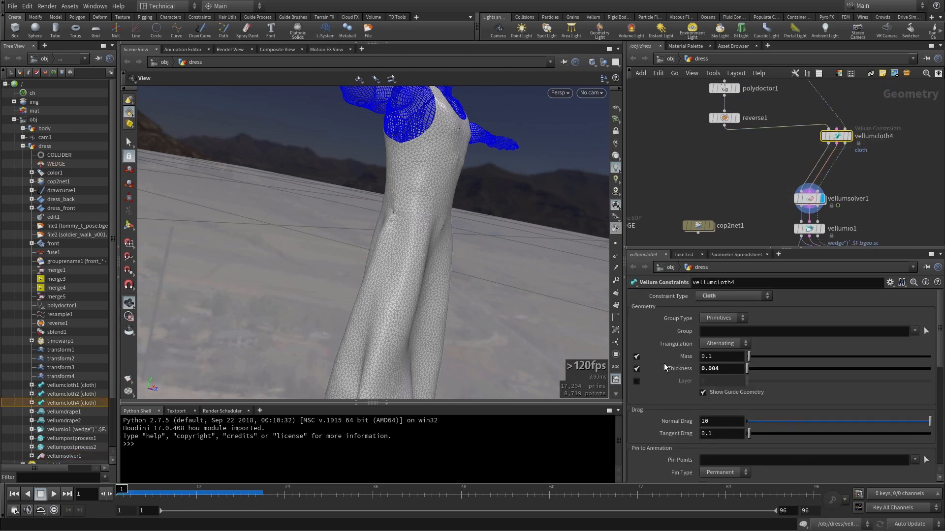
scroll(666, 378, "down", 10)
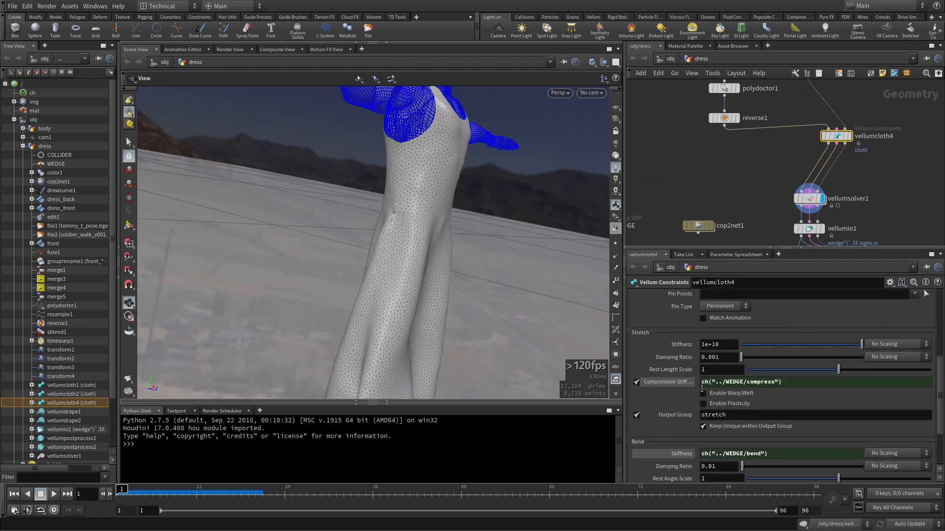
scroll(673, 428, "down", 1)
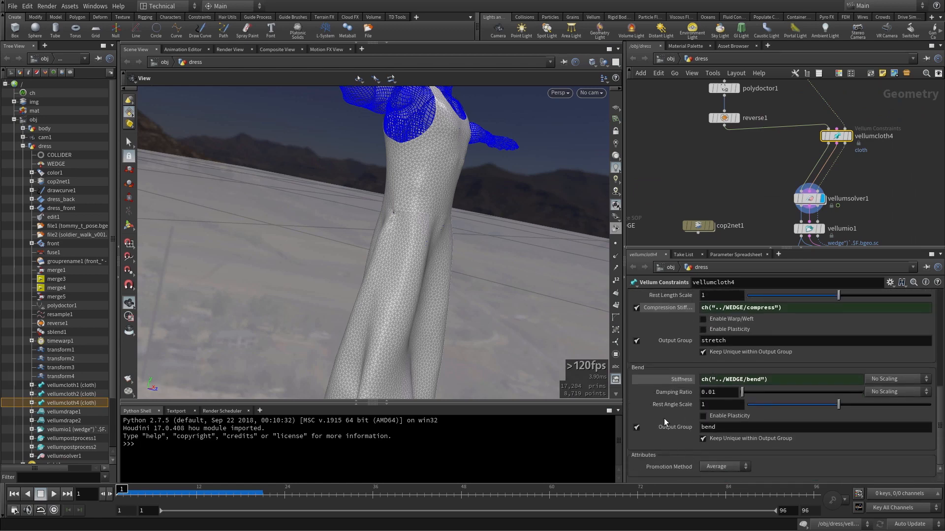
Review the WEDGE references in vellumsolver1's gravity and static friction settings and in the dress_back patch's size
left_click_drag(836, 205, 836, 203)
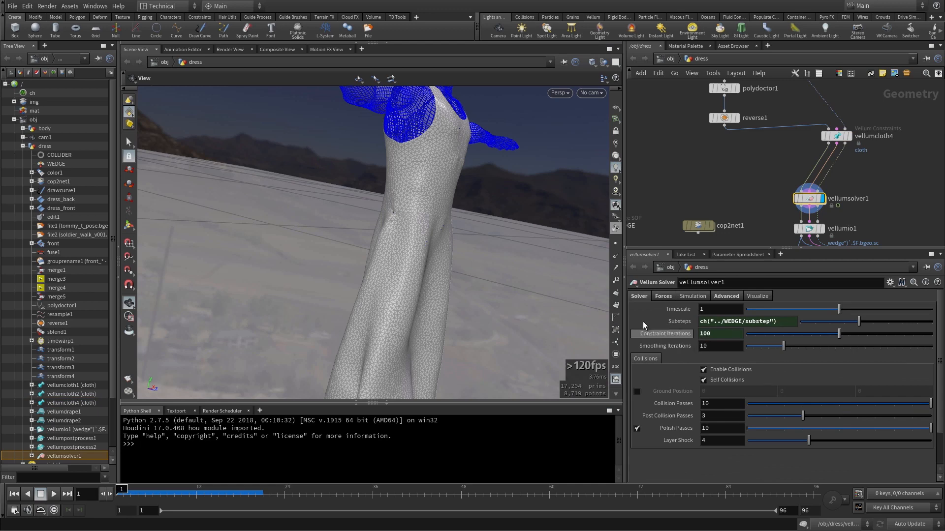
left_click(662, 297)
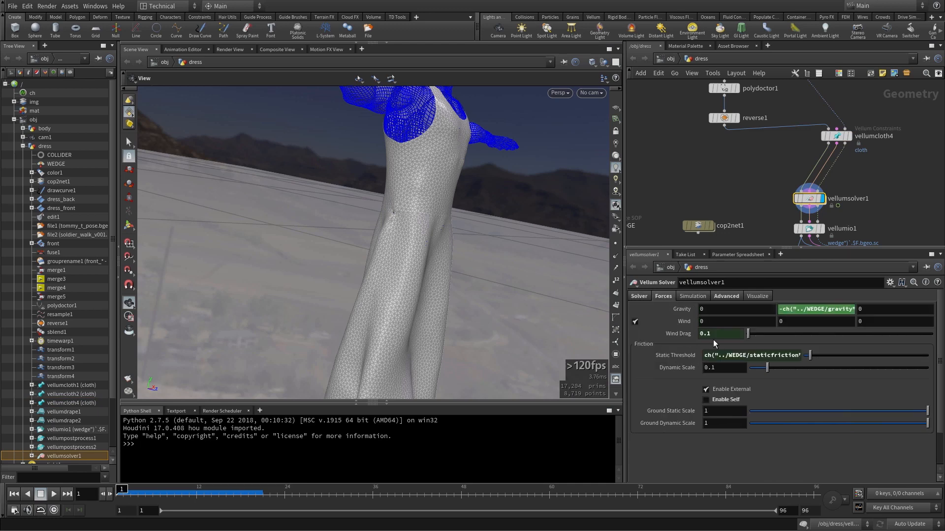
middle_click_drag(694, 146, 725, 253)
middle_click_drag(689, 213, 683, 327)
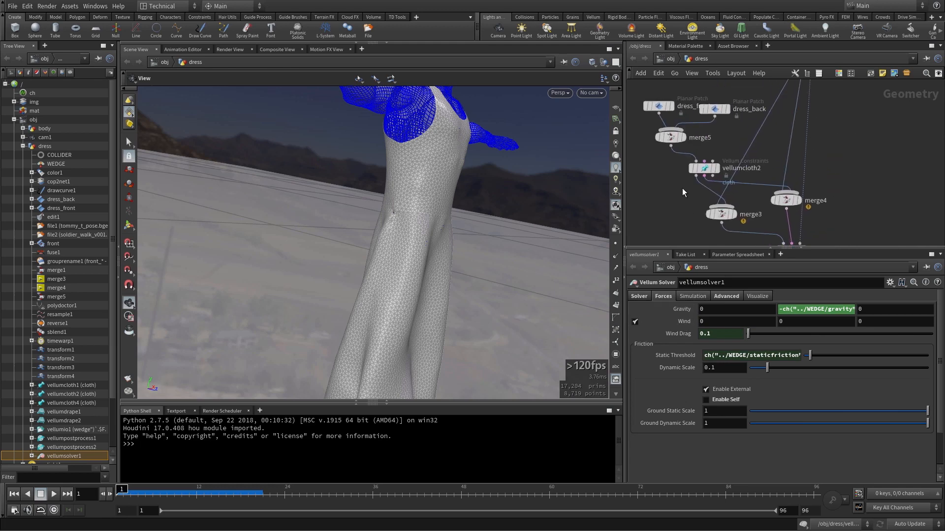
middle_click_drag(667, 206, 711, 261)
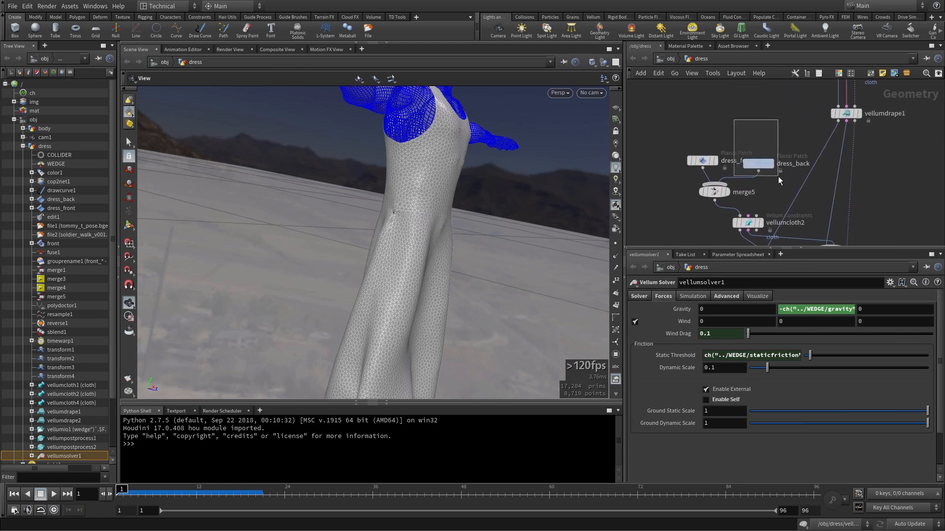
left_click_drag(778, 176, 778, 176)
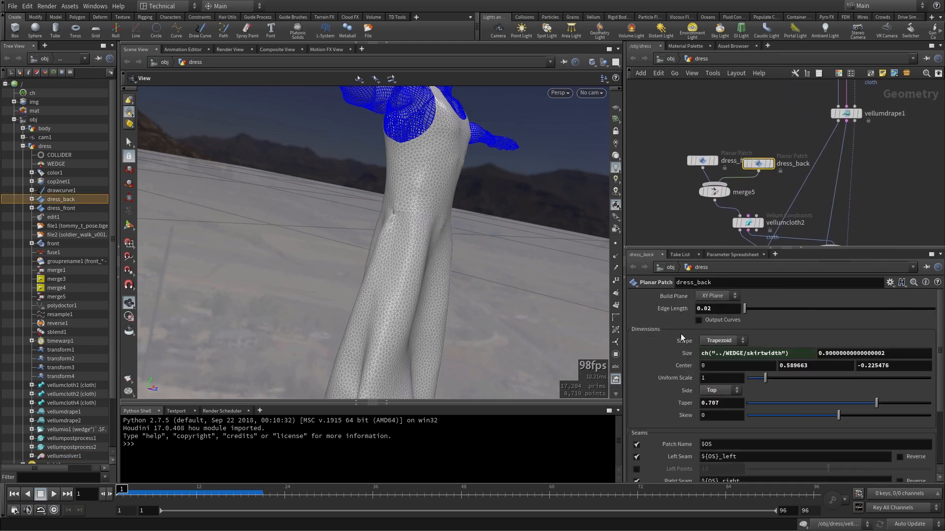
middle_click_drag(673, 200, 667, 91)
scroll(668, 96, "down", 3)
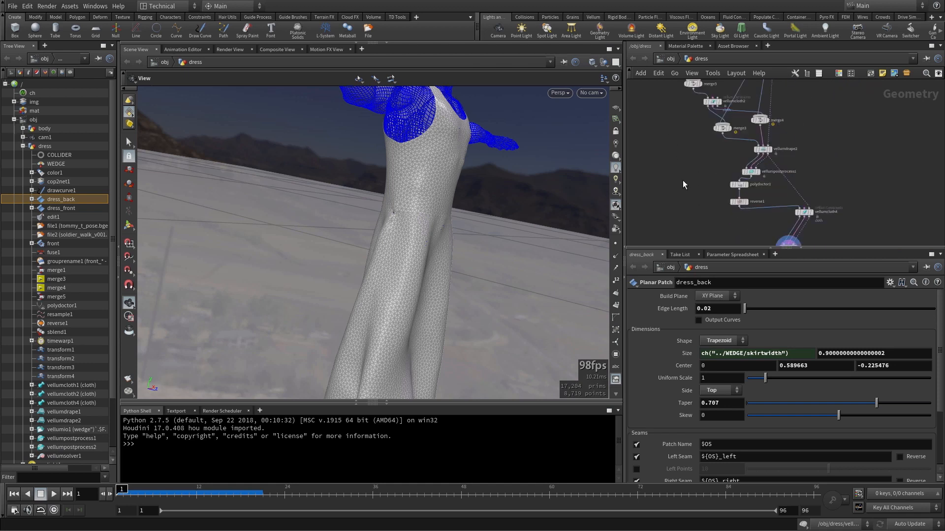
middle_click_drag(684, 180, 673, 126)
middle_click_drag(703, 188, 667, 145)
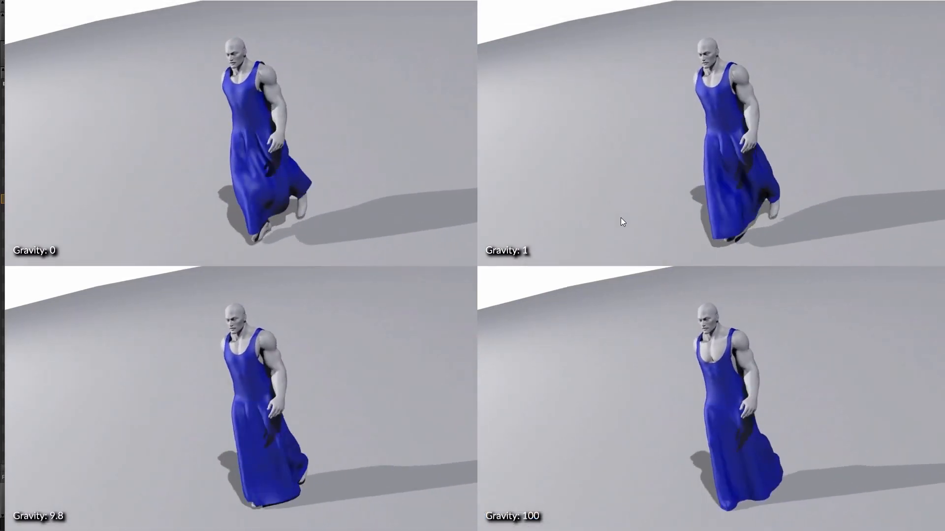
mouse_move(619, 218)
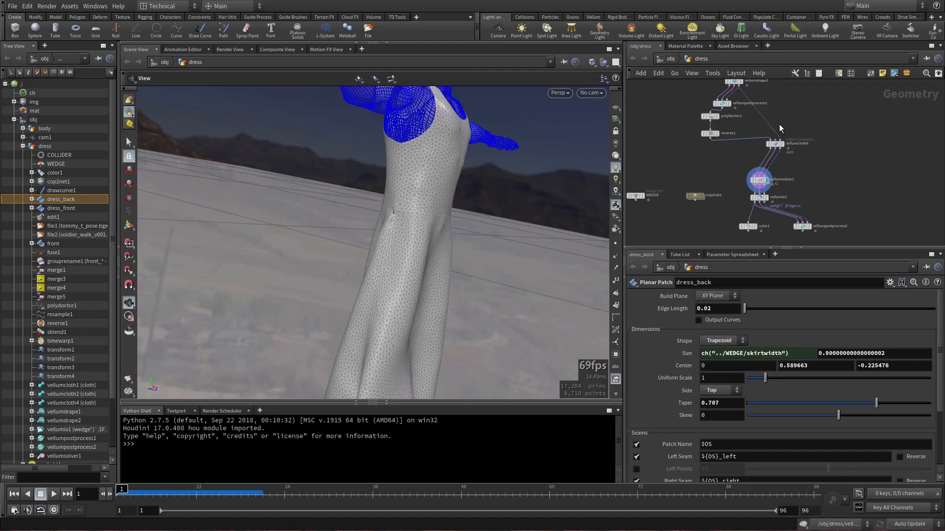
middle_click_drag(860, 141, 840, 153)
middle_click_drag(822, 188, 848, 160)
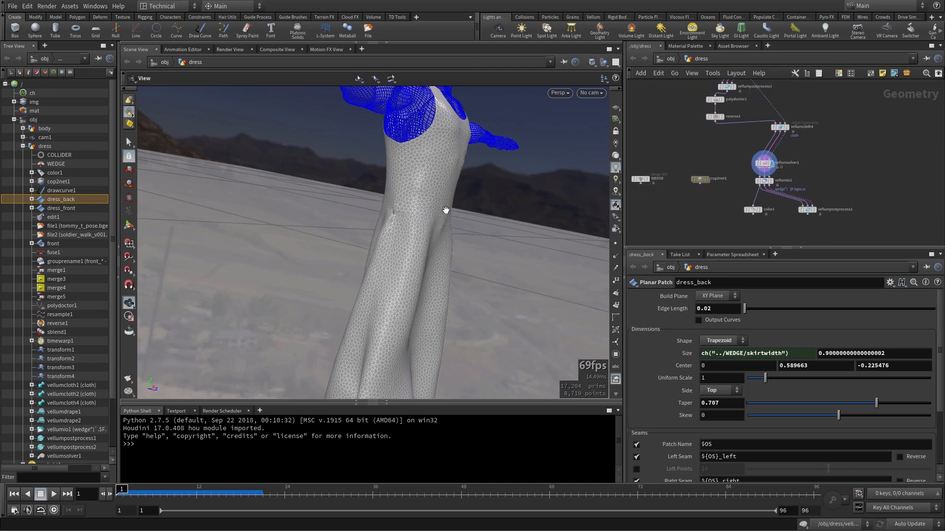
left_click_drag(439, 204, 445, 179)
right_click_drag(445, 179, 447, 216)
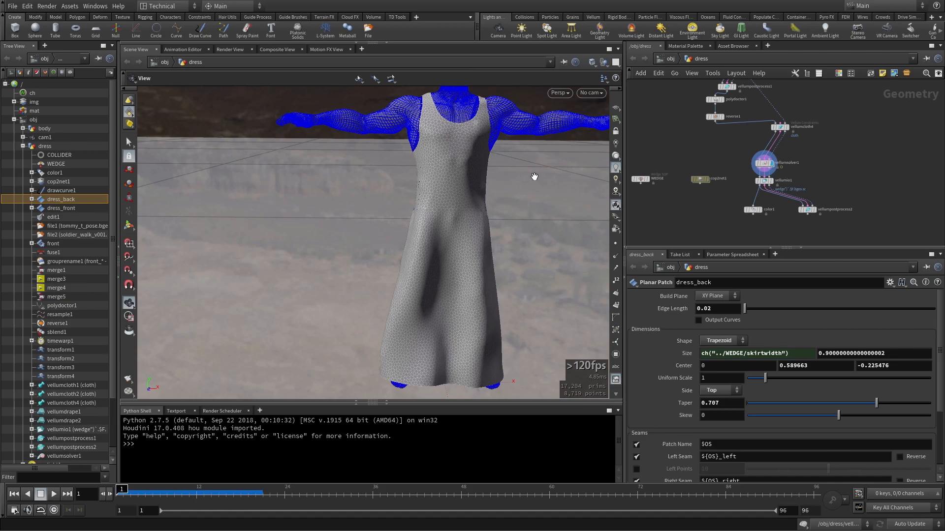
middle_click_drag(657, 180, 663, 152)
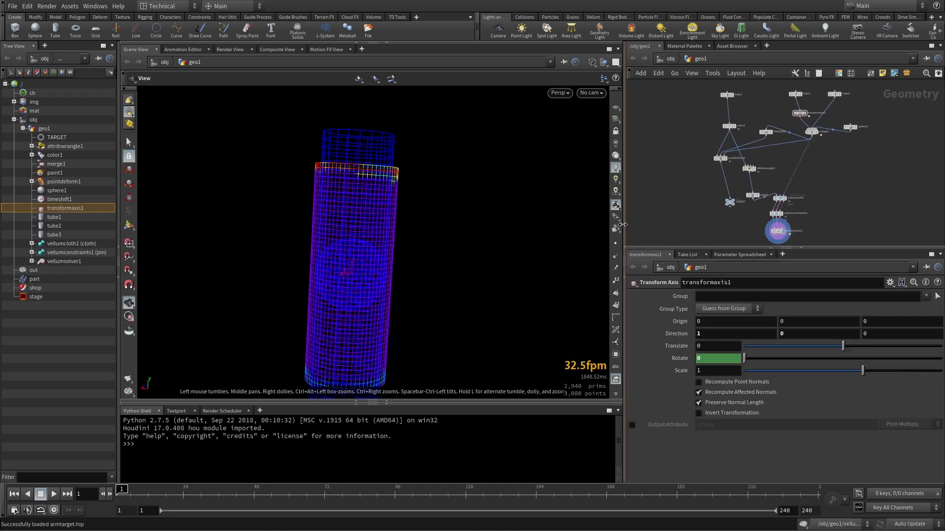
Select the paint1 node in geo1 and reset all its painted targetweight changes
middle_click_drag(702, 200, 662, 190)
right_click_drag(761, 158, 738, 170)
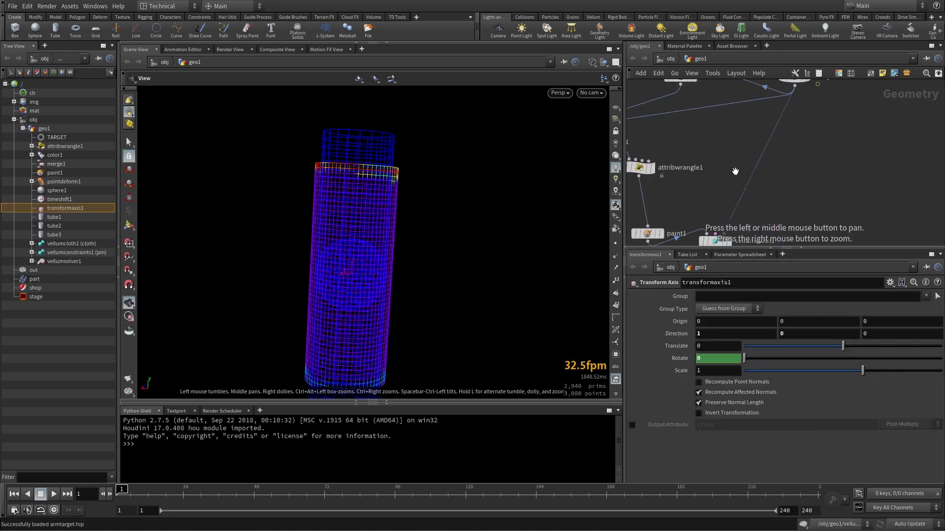
middle_click_drag(738, 171, 782, 143)
left_click_drag(739, 164, 697, 217)
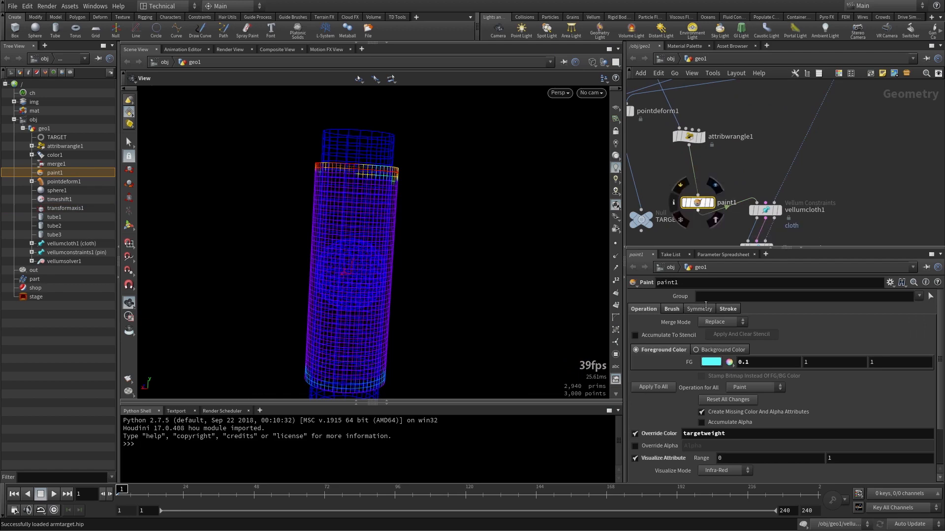
left_click(719, 402)
Switch the viewport from wireframe to shaded display and frame the cloth sleeve around the tube arm
right_click_drag(403, 236, 327, 287)
mouse_move(327, 287)
left_mouse_down()
mouse_move(378, 256)
mouse_move(366, 217)
left_mouse_up()
left_click_drag(394, 273, 348, 200)
mouse_move(386, 261)
right_mouse_down()
mouse_move(470, 222)
mouse_move(448, 233)
right_mouse_up()
key("shift+w")
mouse_move(447, 233)
left_mouse_down()
mouse_move(382, 238)
mouse_move(427, 281)
mouse_move(401, 268)
mouse_move(447, 271)
left_mouse_up()
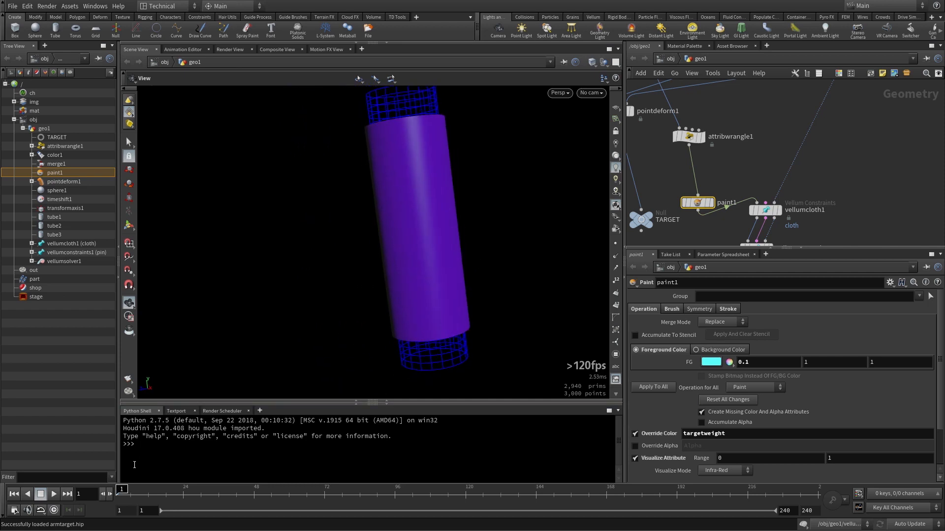
Simulate the sleeve on the bending arm up to frame 74 and inspect its folds from another side
left_click(60, 494)
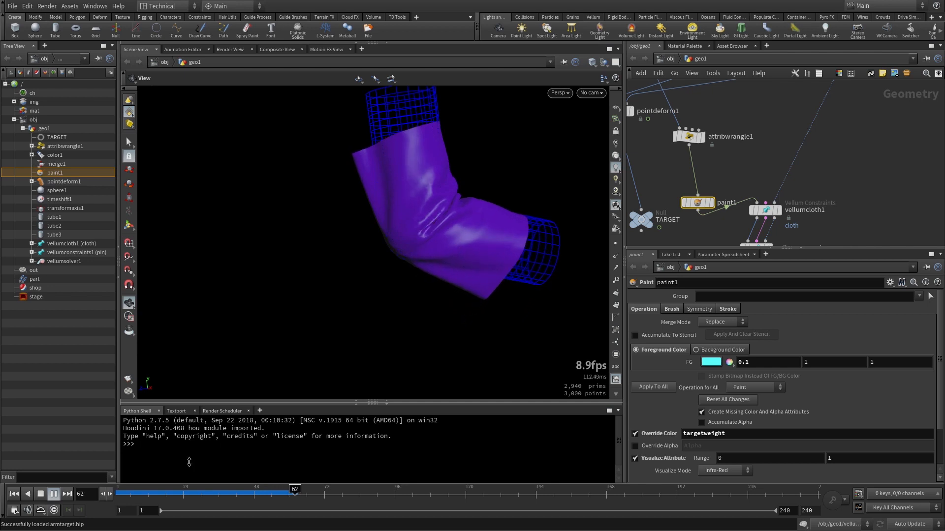
left_click(42, 494)
left_click_drag(449, 169, 306, 173)
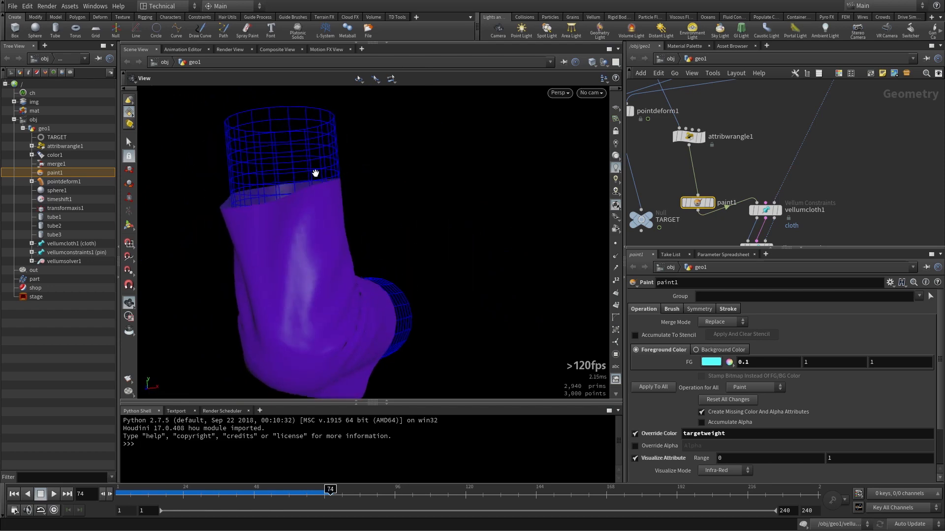
Inspect the sleeve's folds from other angles, compare the displayed attribwrangle1 and paint1 outputs, and review the wrangle's targetweight expression
left_click_drag(424, 190, 325, 221)
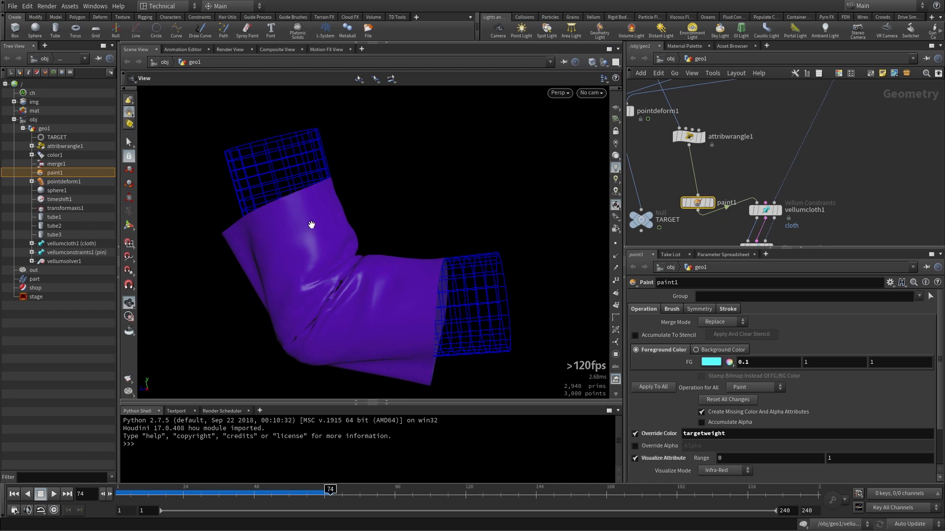
left_click_drag(305, 196, 331, 198)
middle_click_drag(771, 144, 787, 122)
left_click(726, 152)
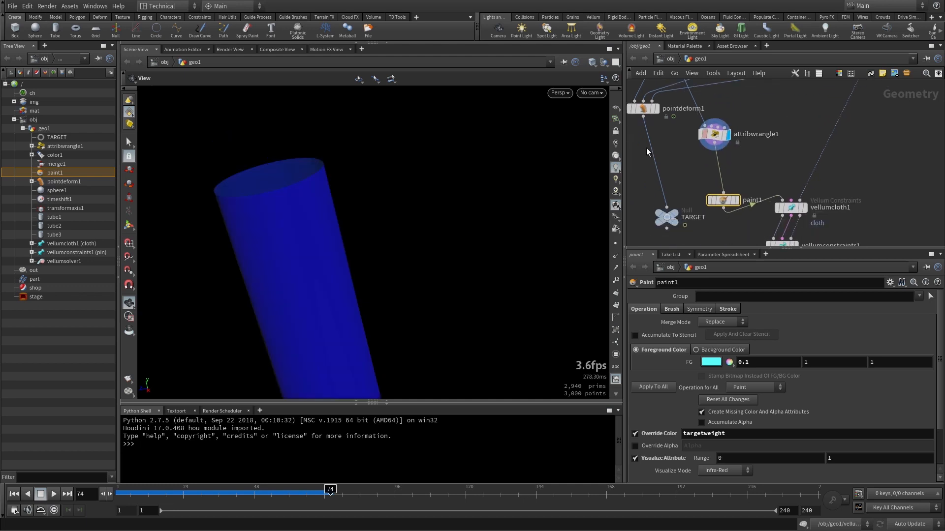
right_click_drag(501, 213, 443, 247)
middle_click_drag(443, 246, 451, 180)
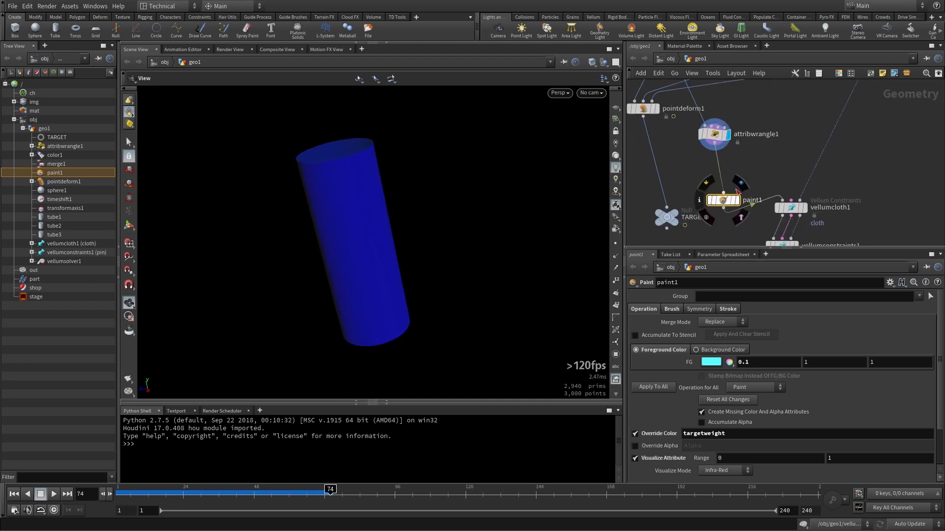
left_click(737, 200)
left_click(701, 131)
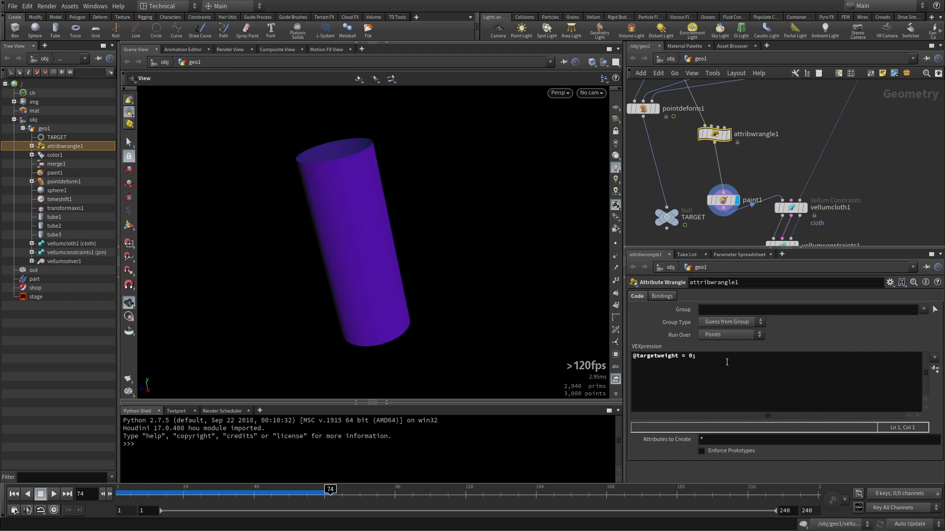
Return to frame 1 and paint a targetweight patch of 0.1 along the sleeve's upper rim with paint1
left_click(723, 200)
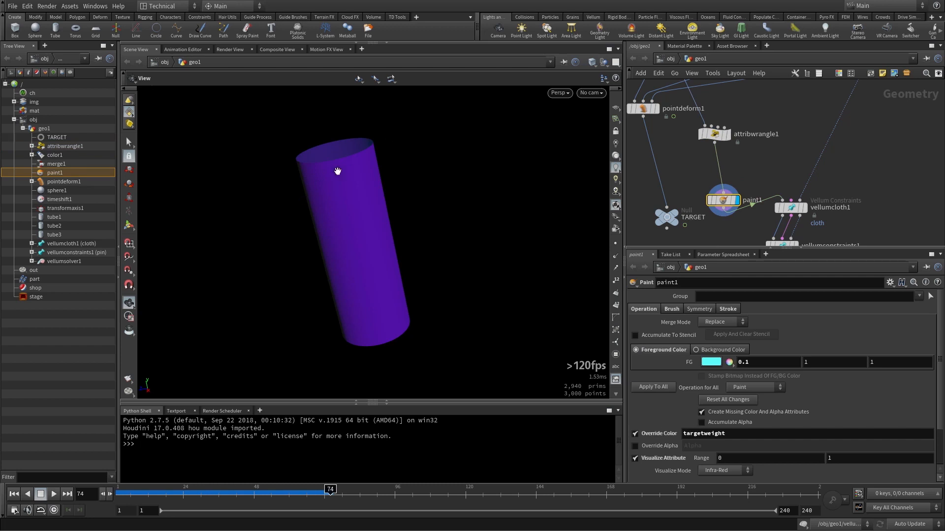
key("Return")
left_click(14, 494)
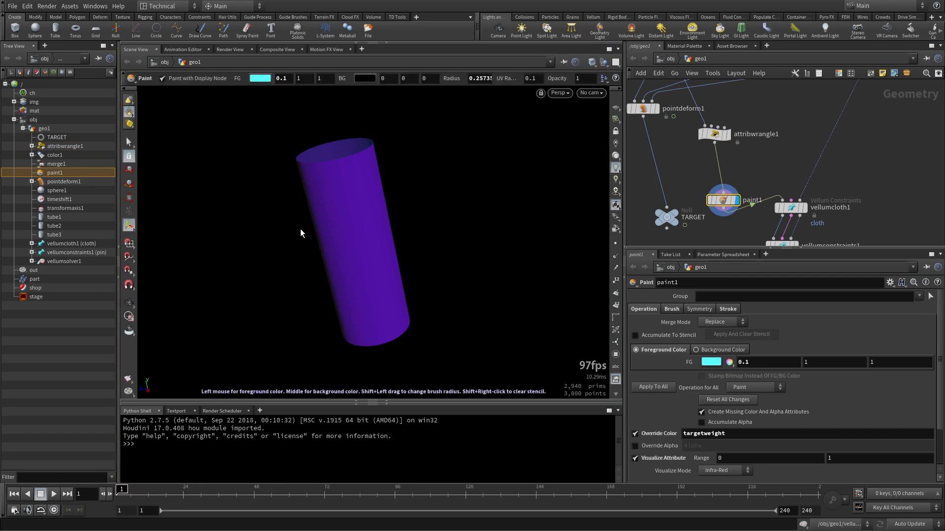
scroll(320, 153, "up", 3)
left_click_drag(336, 163, 395, 155)
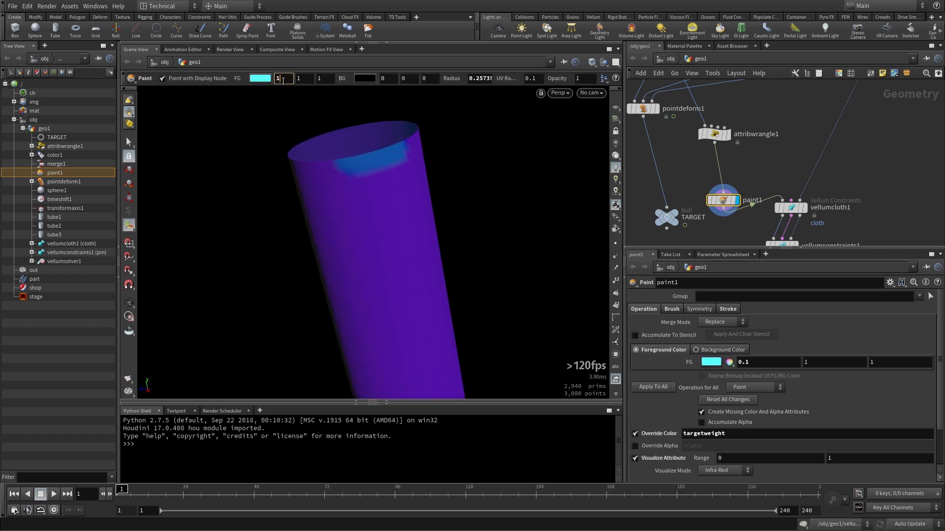
Set paint1's foreground value to 1 and paint targetweight around the sleeve's whole upper rim
key("Return")
mouse_move(381, 159)
left_mouse_down()
mouse_move(356, 152)
mouse_move(292, 161)
mouse_move(368, 165)
left_mouse_up()
mouse_move(443, 158)
left_mouse_down("alt")
mouse_move(342, 179)
mouse_move(414, 127)
mouse_move(363, 197)
mouse_move(343, 198)
left_mouse_up("alt")
mouse_move(411, 126)
left_mouse_down()
mouse_move(450, 94)
mouse_move(354, 273)
left_mouse_up()
middle_click_drag(353, 274, 350, 277, "alt")
mouse_move(378, 211)
left_mouse_down()
mouse_move(415, 179)
mouse_move(496, 211)
mouse_move(479, 212)
left_mouse_up()
right_click_drag(479, 211, 462, 227, "alt")
middle_click_drag(462, 227, 481, 213, "alt")
left_click_drag(481, 213, 443, 202, "alt")
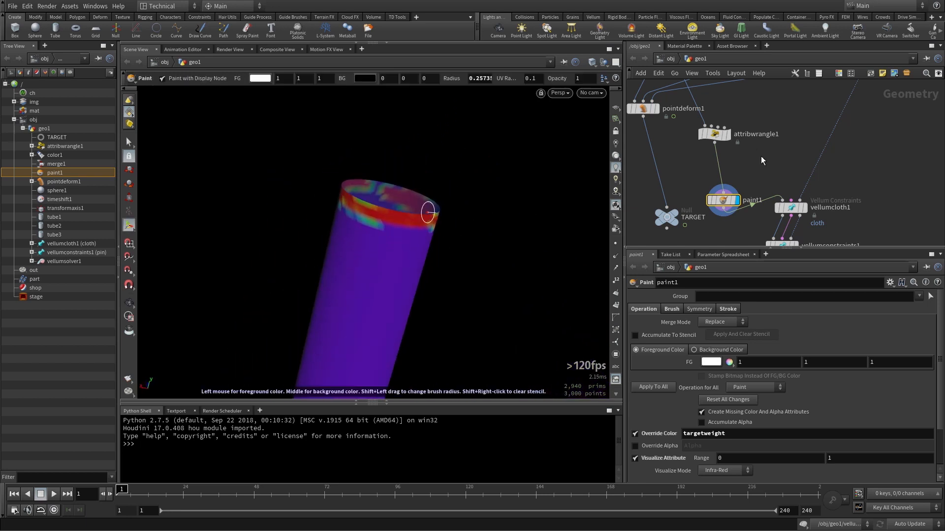
Review vellumcloth1 and the Pin to Target settings of vellumconstraints1, including pin type, match animation, stiffness and stiffness attribute, against the painted rim
middle_click_drag(783, 158, 739, 85)
left_click(747, 134)
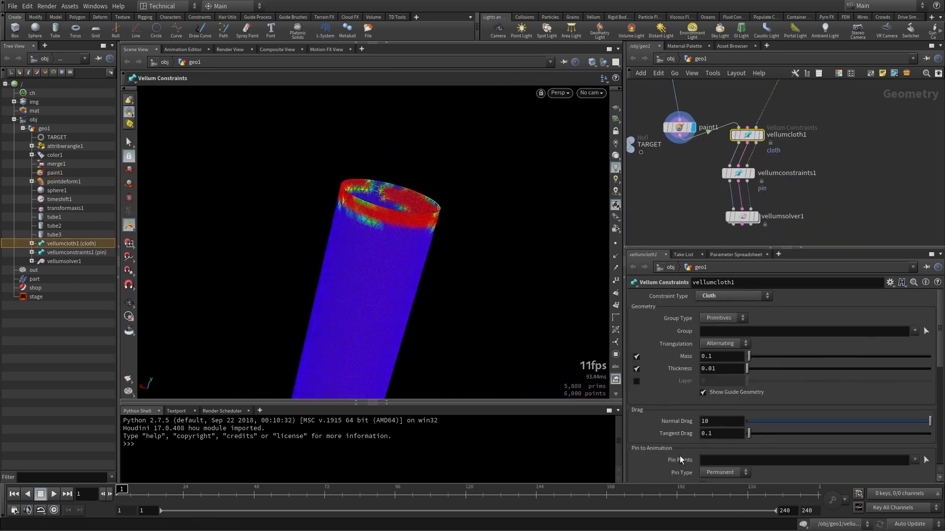
left_click(738, 173)
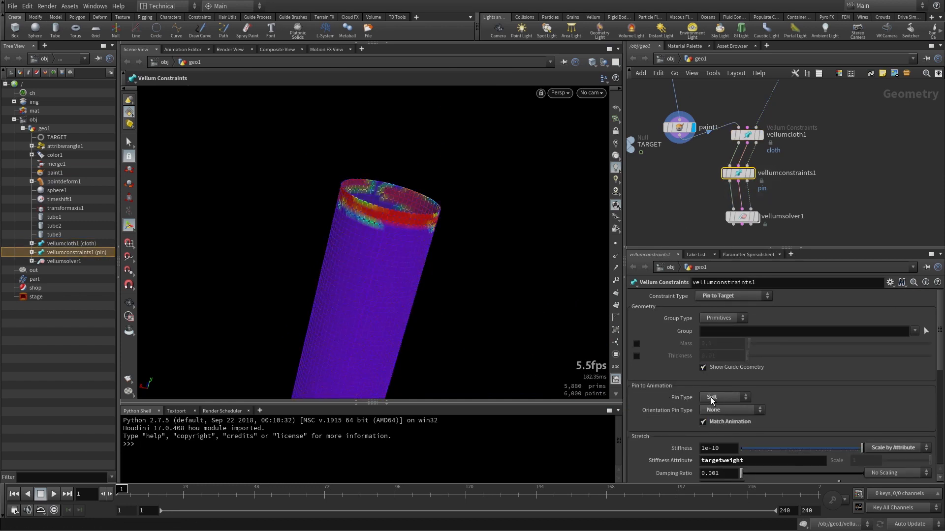
scroll(723, 418, "down", 2)
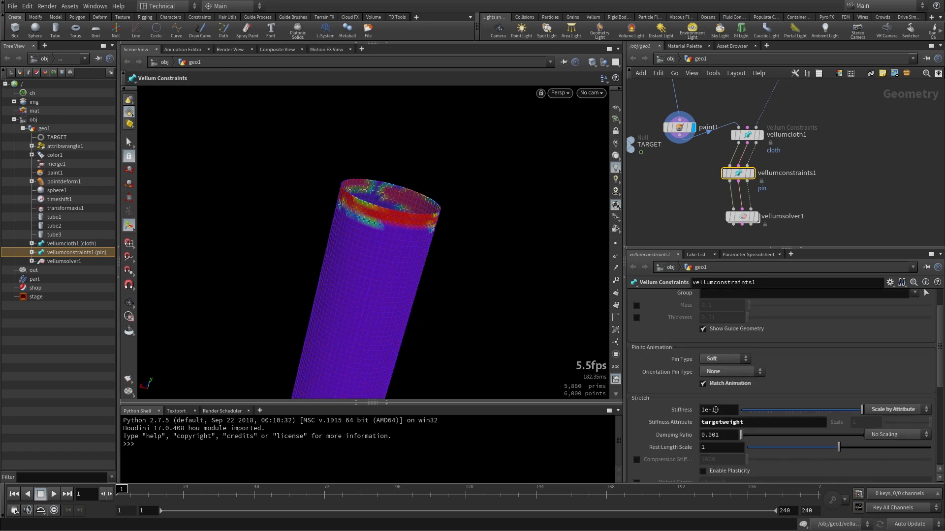
scroll(664, 346, "up", 2)
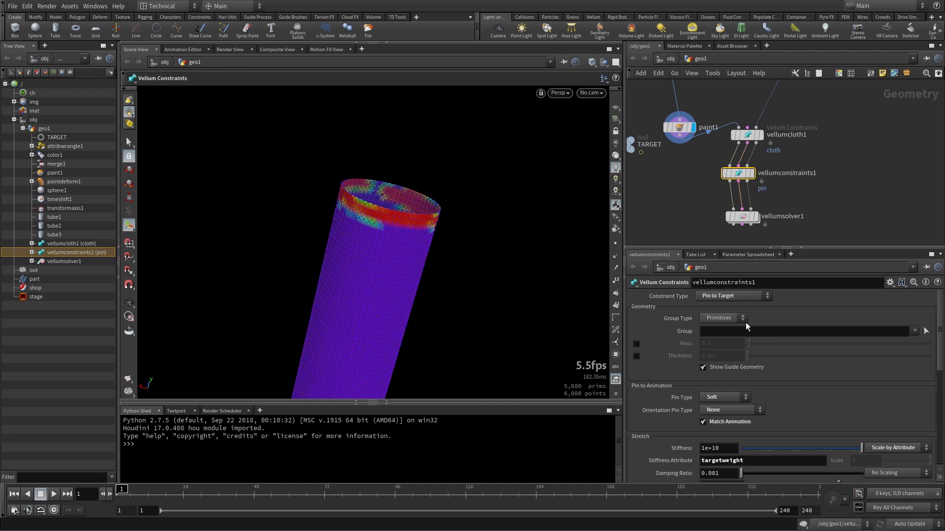
scroll(698, 400, "down", 2)
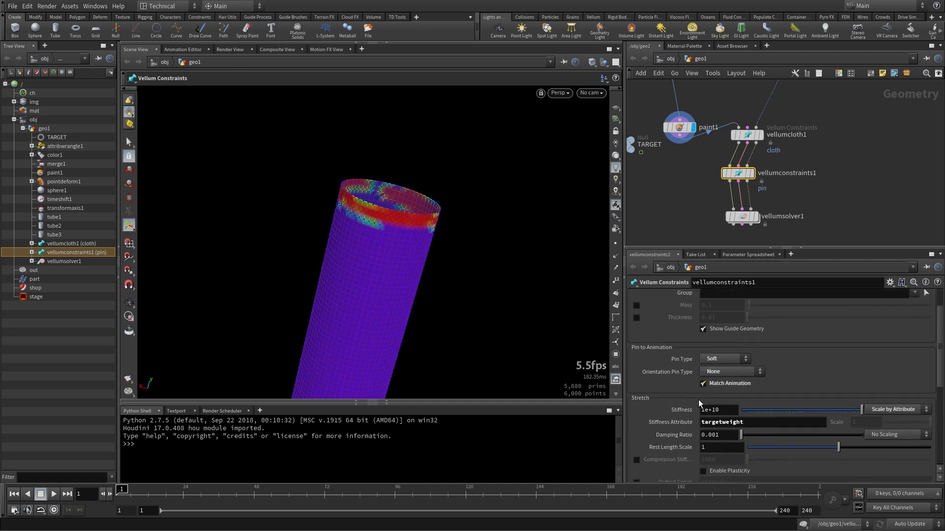
scroll(699, 400, "down", 2)
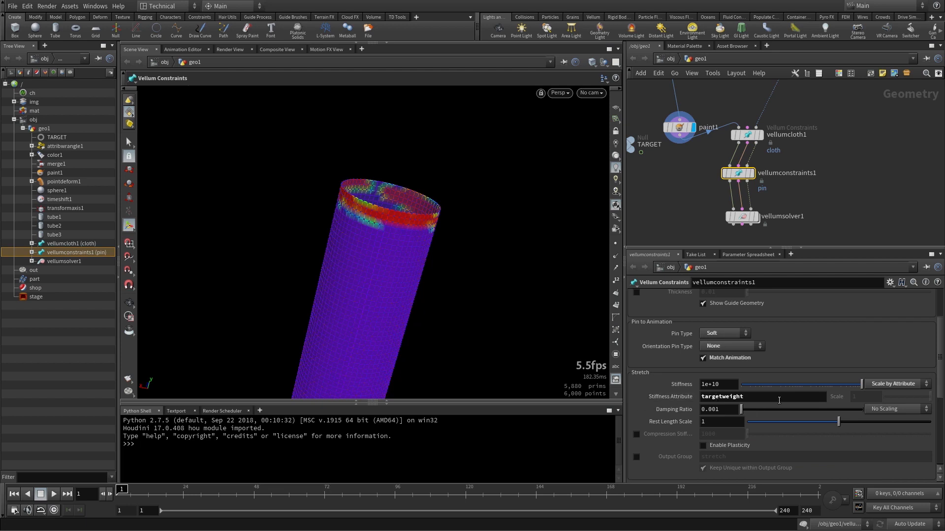
middle_click_drag(661, 189, 669, 207)
left_click_drag(449, 277, 395, 278, "alt")
right_click_drag(363, 258, 399, 241, "alt")
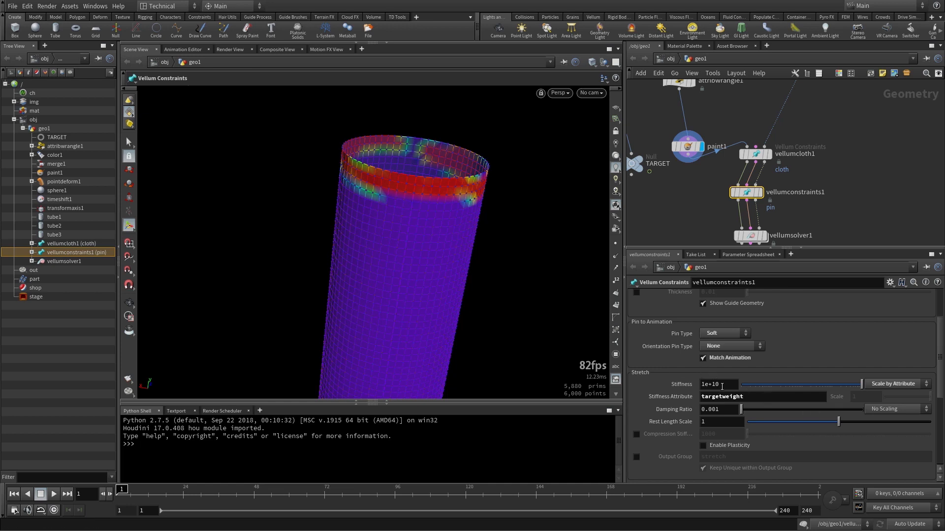
left_click_drag(429, 298, 477, 264, "alt")
Display vellumsolver1 and simulate the sleeve with its painted upper rim on the bending arm
middle_click_drag(692, 175, 673, 142)
mouse_move(733, 201)
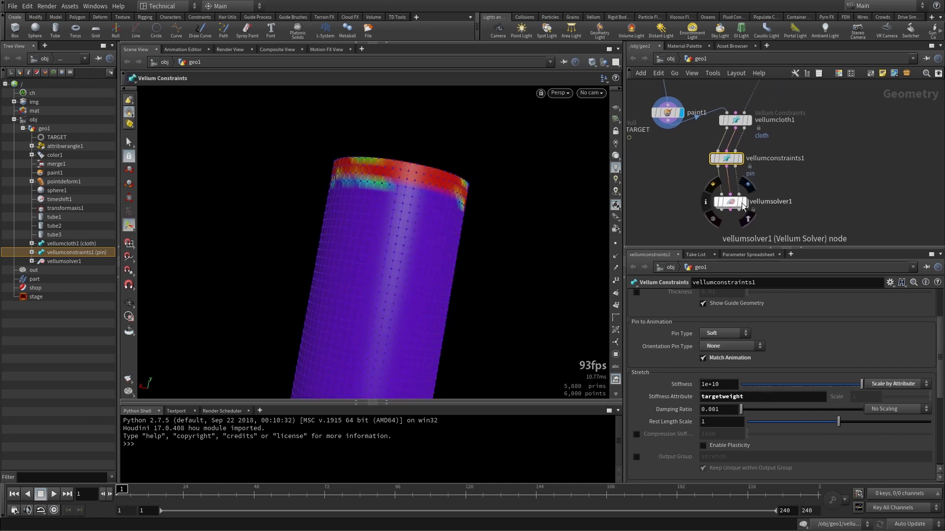
left_click(750, 187)
left_click_drag(677, 183, 758, 224)
right_click_drag(540, 224, 421, 293, "alt")
right_click_drag(401, 342, 412, 318, "alt")
left_click_drag(316, 289, 442, 241, "alt")
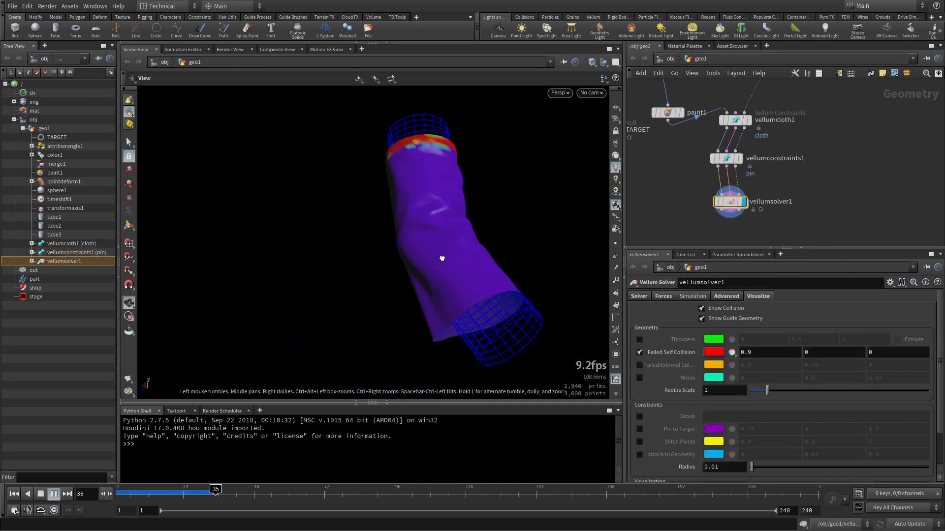
middle_click_drag(441, 246, 397, 350, "alt")
left_click_drag(418, 295, 426, 329, "alt")
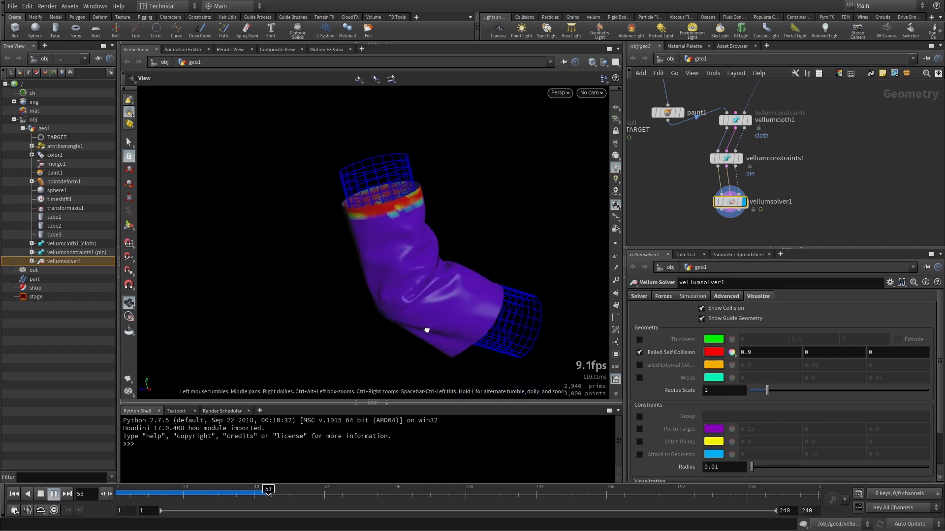
Inspect the sleeve's painted upper rim and unpainted lower end from several angles while the simulation plays
middle_click_drag(413, 304, 370, 294, "alt")
right_click_drag(401, 305, 463, 263, "alt")
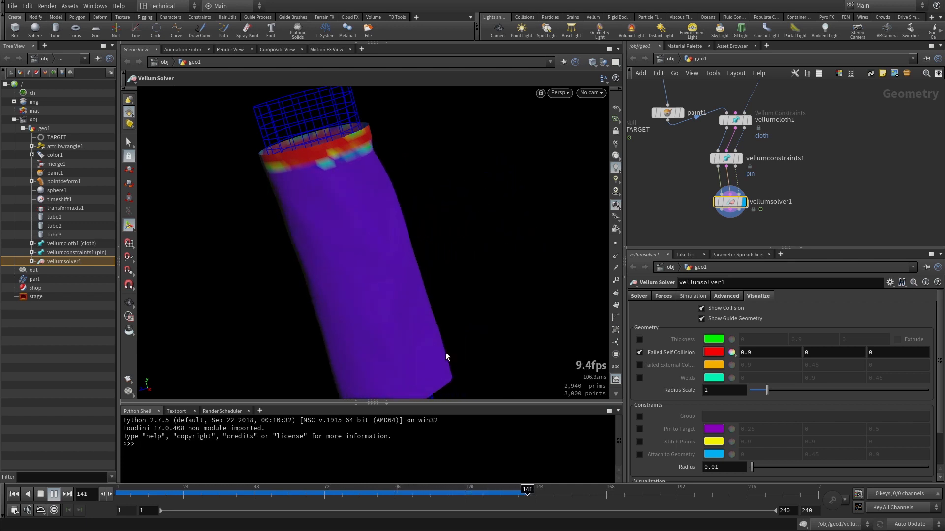
key("Escape")
left_click_drag(401, 342, 369, 234)
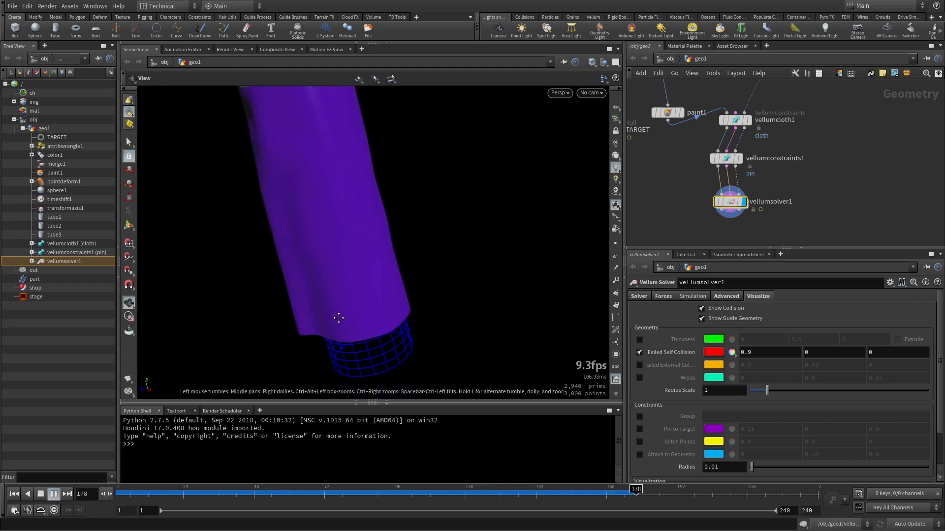
middle_click_drag(339, 317, 313, 340)
right_click_drag(305, 318, 331, 278)
left_click_drag(331, 278, 312, 290)
Return to frame 1 and set the paint1 node's foreground value to 0.1
left_click(14, 494)
middle_click_drag(669, 138, 697, 201)
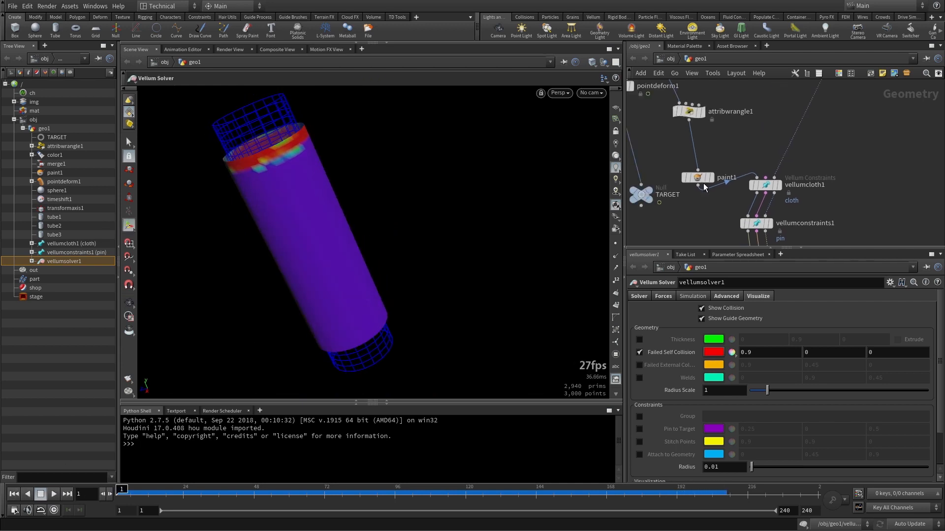
left_click_drag(710, 164, 710, 164)
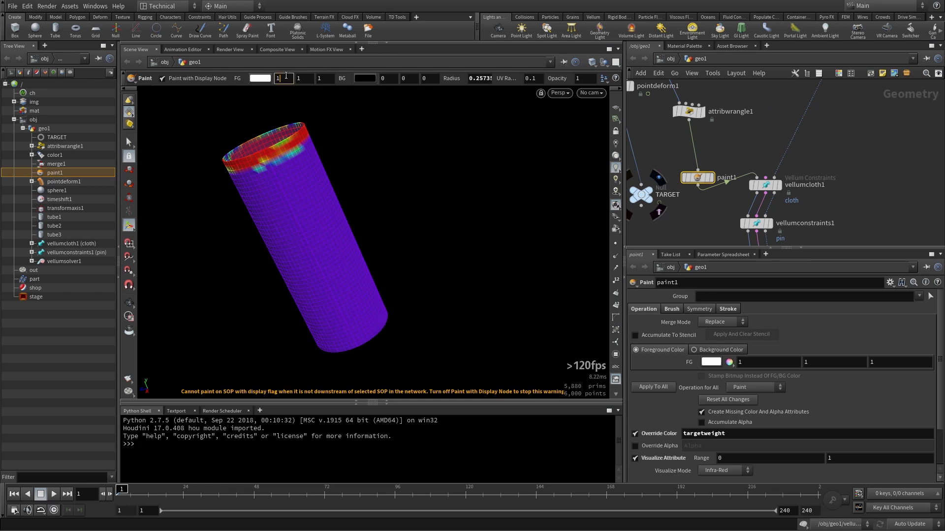
left_click(286, 75)
type(".1")
key("Return")
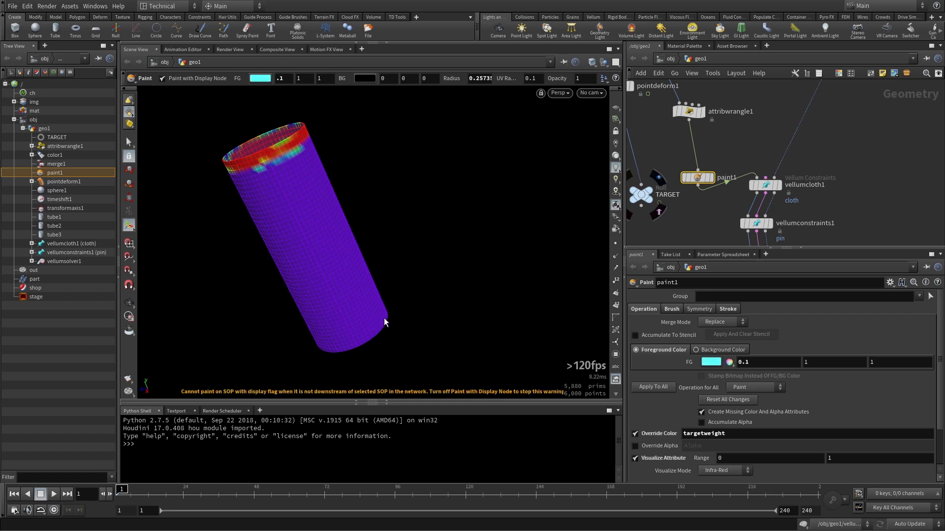
Display paint1 and paint targetweight 0.1 around the sleeve's lower rim
mouse_move(384, 319)
left_mouse_down()
mouse_move(338, 348)
mouse_move(428, 287)
mouse_move(409, 293)
left_mouse_up()
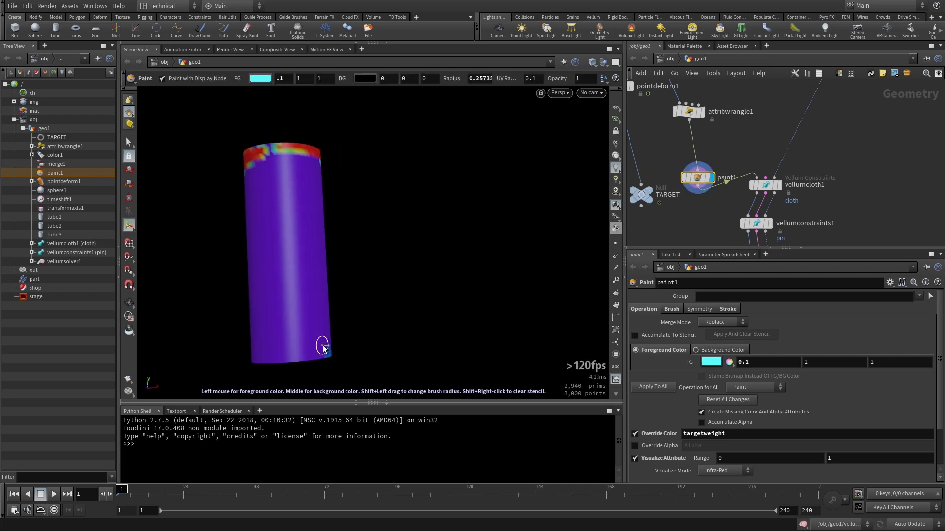
mouse_move(323, 354)
left_mouse_down()
mouse_move(256, 354)
mouse_move(350, 344)
mouse_move(203, 368)
mouse_move(238, 342)
left_mouse_up()
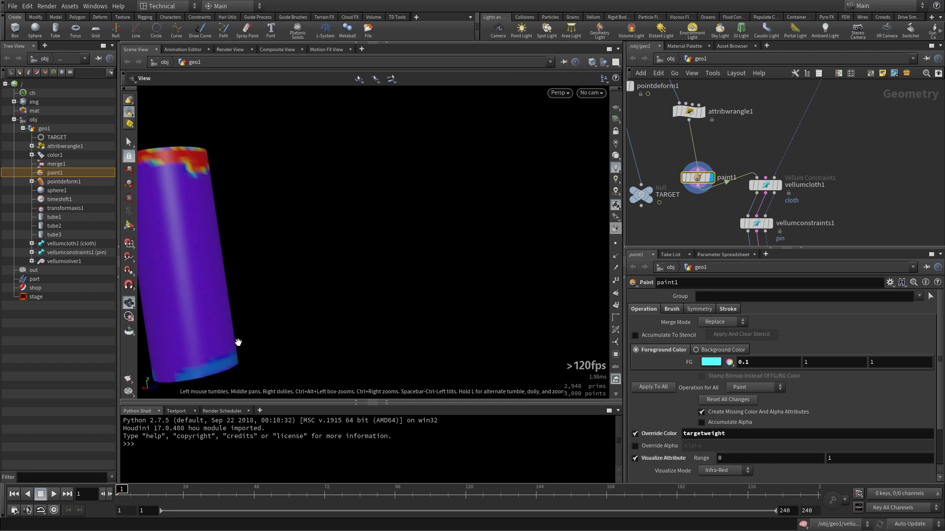
middle_click_drag(238, 342, 467, 311, "alt")
mouse_move(410, 326)
left_mouse_down()
mouse_move(377, 331)
mouse_move(411, 311)
mouse_move(367, 241)
mouse_move(394, 299)
mouse_move(422, 276)
left_mouse_up()
middle_click_drag(403, 270, 375, 287, "alt")
Scrub the timeline back to frame 1 and check the painted weights at both ends of the sleeve
middle_click_drag(642, 129, 630, 109)
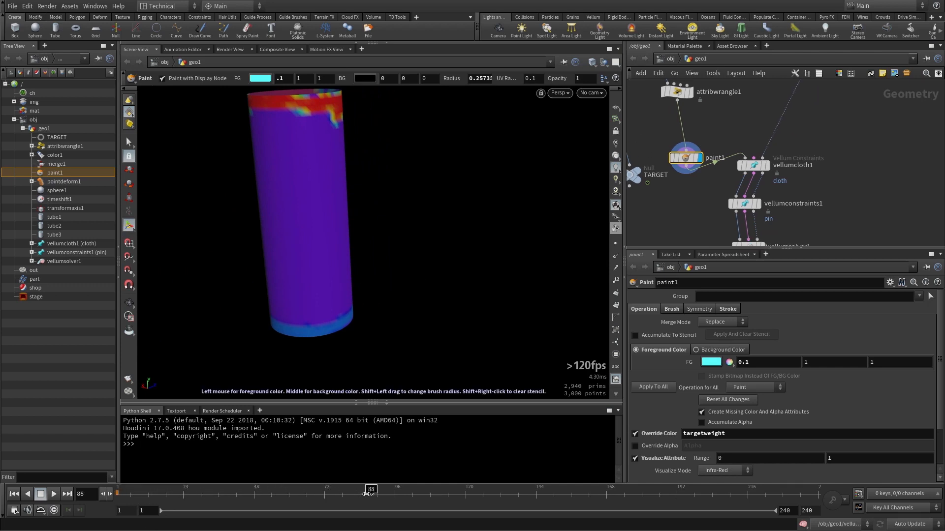
left_click_drag(366, 494, 118, 494)
left_click_drag(364, 191, 358, 216, "alt")
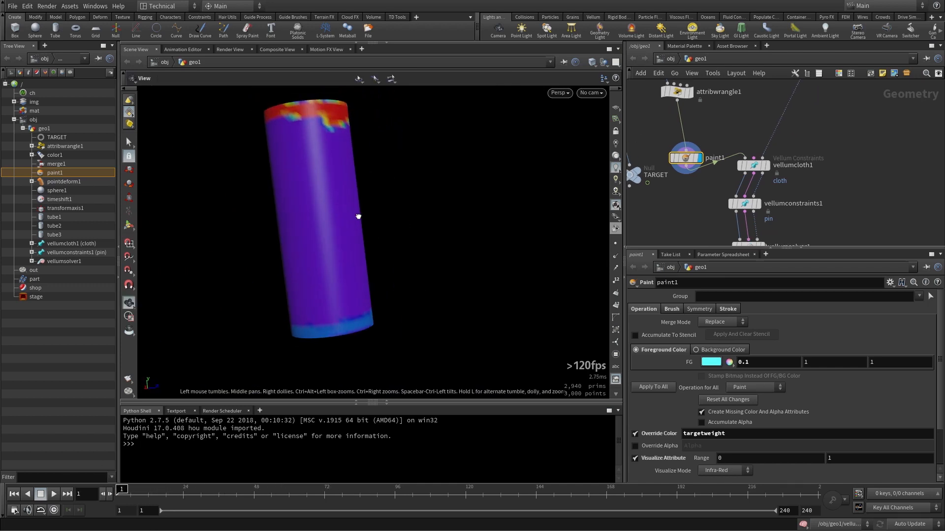
middle_click_drag(695, 196, 699, 162)
left_click_drag(305, 132, 345, 192, "alt")
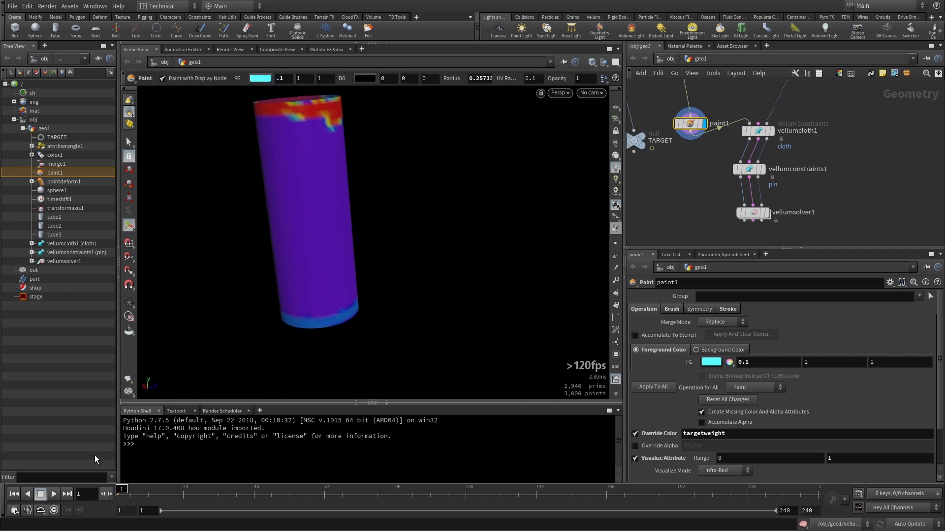
left_click_drag(202, 506, 88, 506)
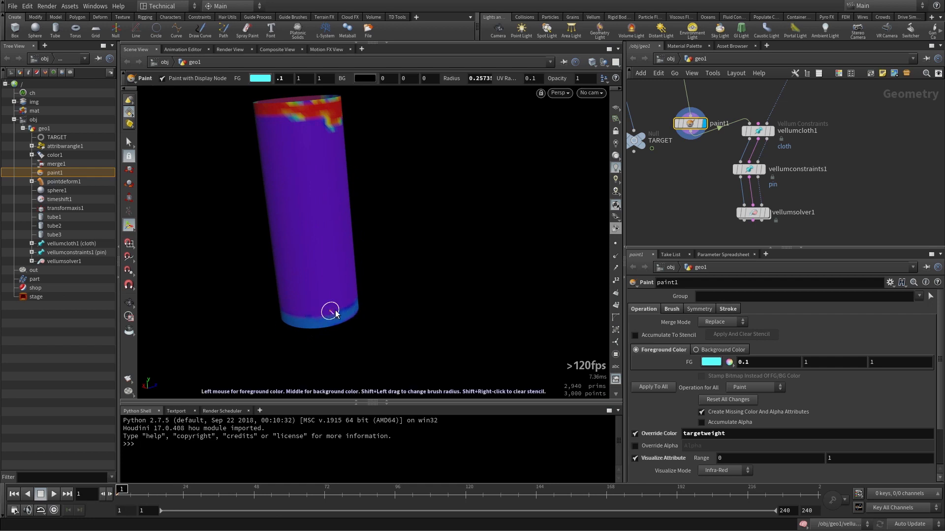
Review vellumsolver1's gravity, friction, simulation cache and integration settings
middle_click_drag(688, 175, 676, 190)
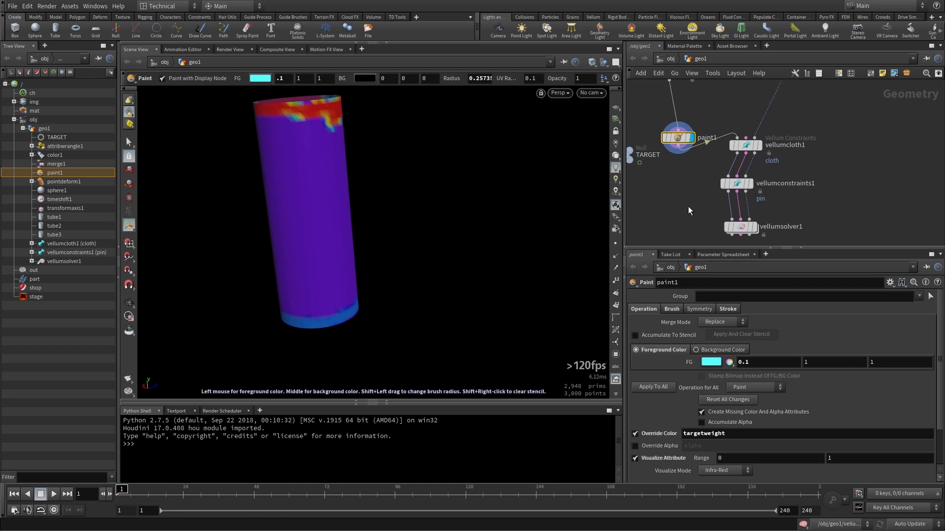
left_click(737, 230)
left_click(661, 296)
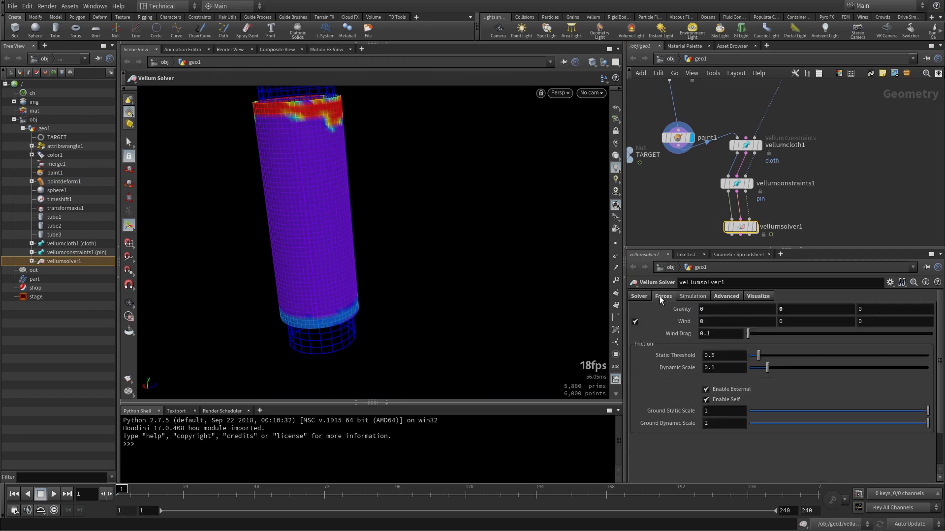
left_click(706, 297)
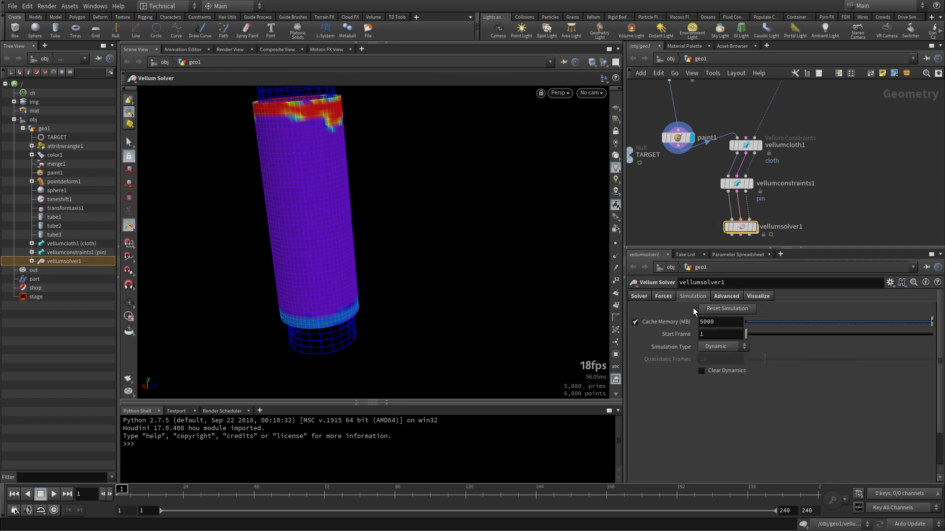
left_click(724, 295)
left_click(736, 321)
left_click(727, 311)
left_click(722, 321)
Display vellumsolver1 and simulate the sleeve with both painted rims, viewing the arm bend from another side
middle_click_drag(647, 230, 663, 219)
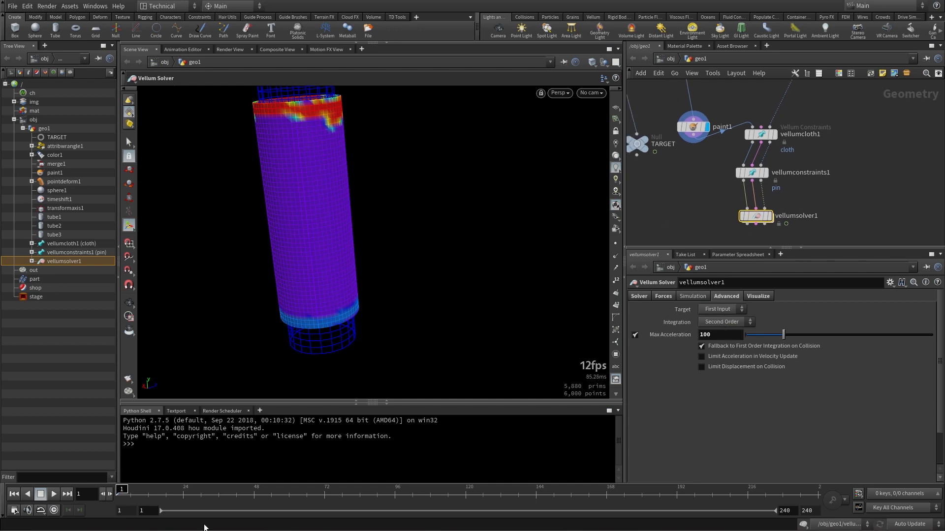
mouse_move(766, 224)
left_click(775, 204)
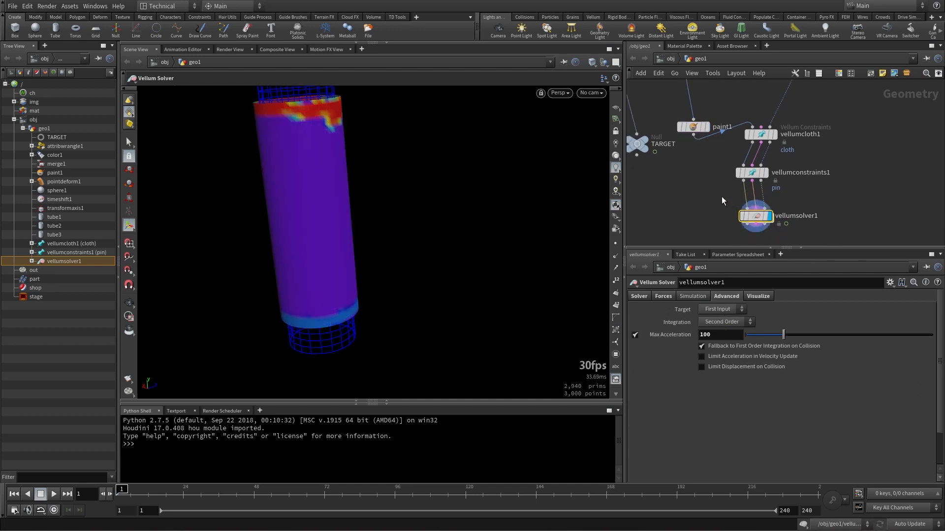
left_click(53, 494)
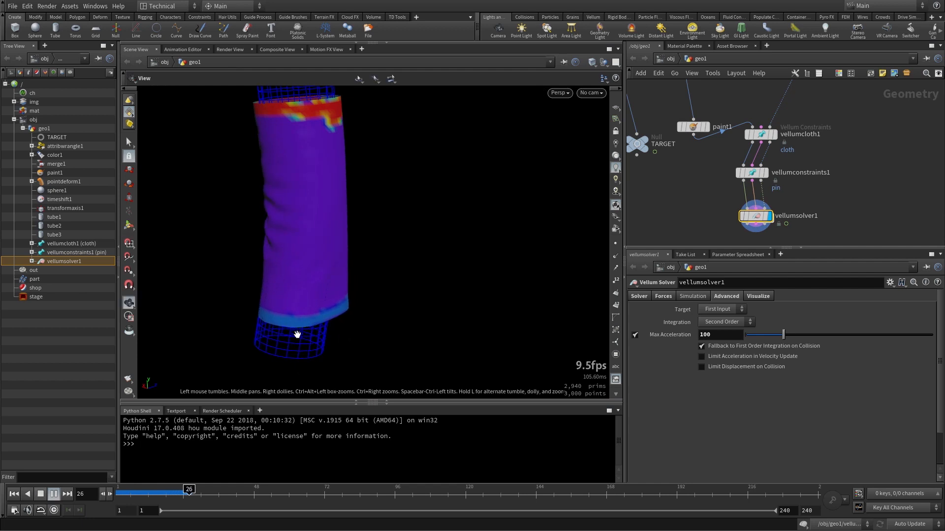
left_click_drag(297, 333, 258, 272, "alt")
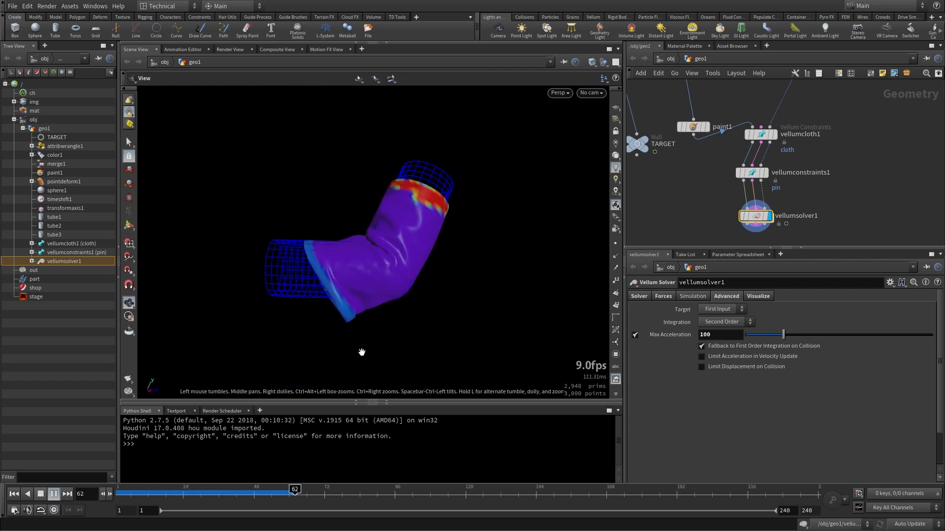
Stop the simulation at frame 68, enable vellumsolver1's Pin to Target visualization, and inspect the constraint lines around the bent sleeve
left_click(312, 495)
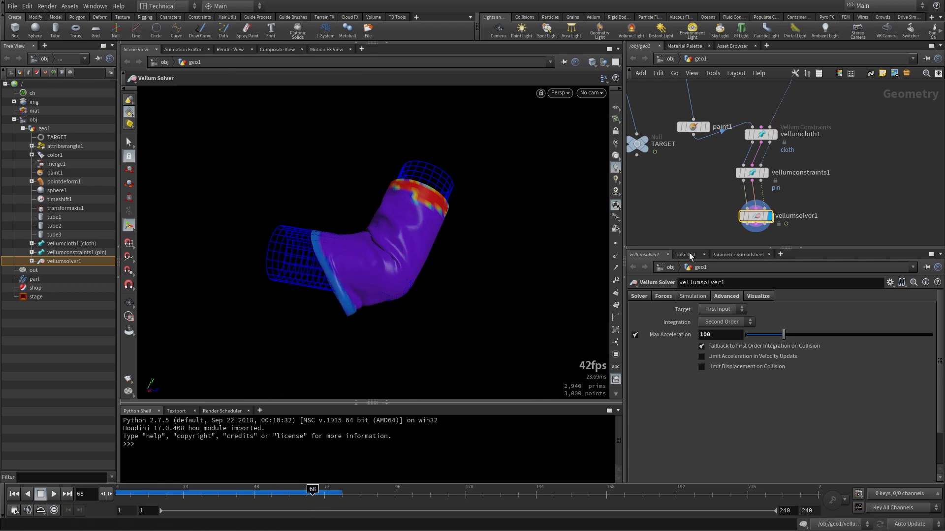
left_click(760, 297)
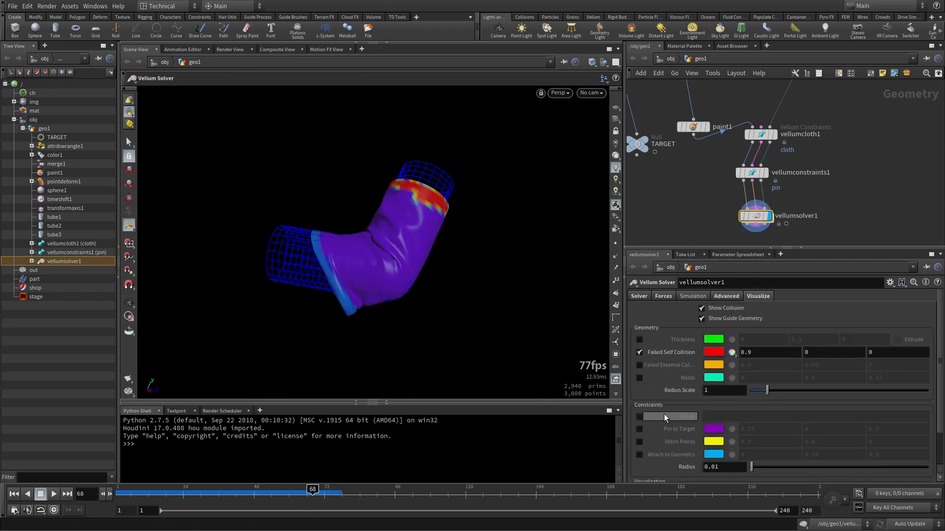
left_click(640, 455)
left_click(639, 429)
key("Escape")
left_click_drag(404, 296, 326, 337)
right_click_drag(326, 337, 428, 261)
left_click_drag(428, 261, 333, 277)
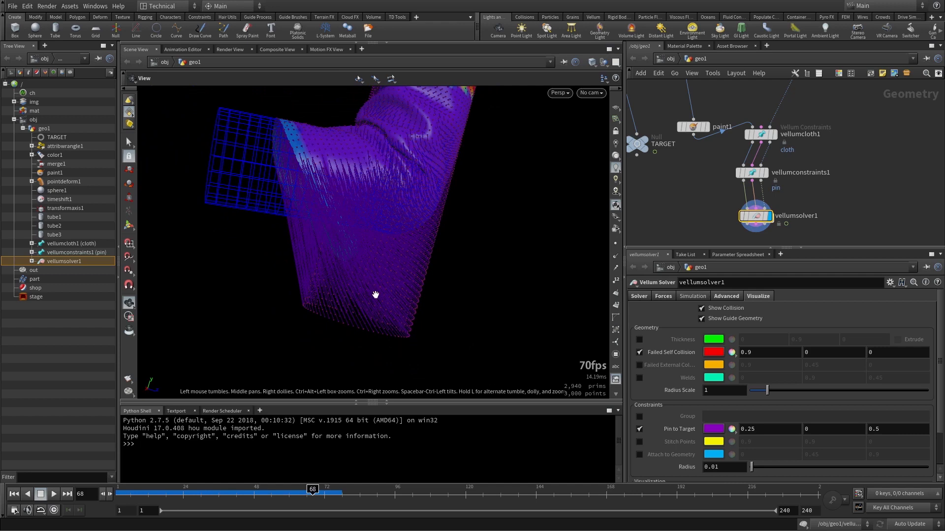
left_click_drag(343, 277, 296, 161)
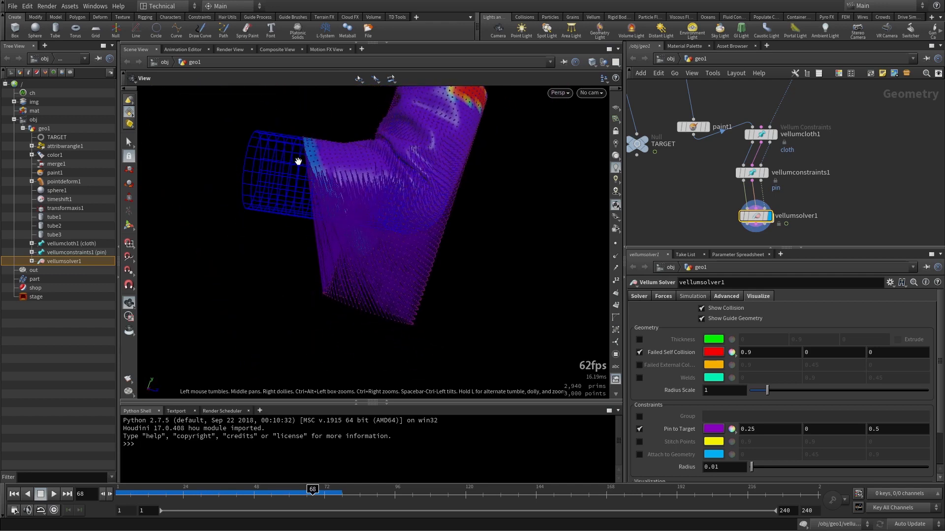
Return to frame 1 and review attribwrangle1's targetweight expression
key("Return")
left_click(14, 495)
middle_click_drag(378, 216, 399, 258)
mouse_move(398, 257)
right_mouse_down()
mouse_move(392, 245)
mouse_move(397, 251)
right_mouse_up()
middle_click_drag(704, 168, 703, 219)
left_click_drag(773, 197, 774, 197)
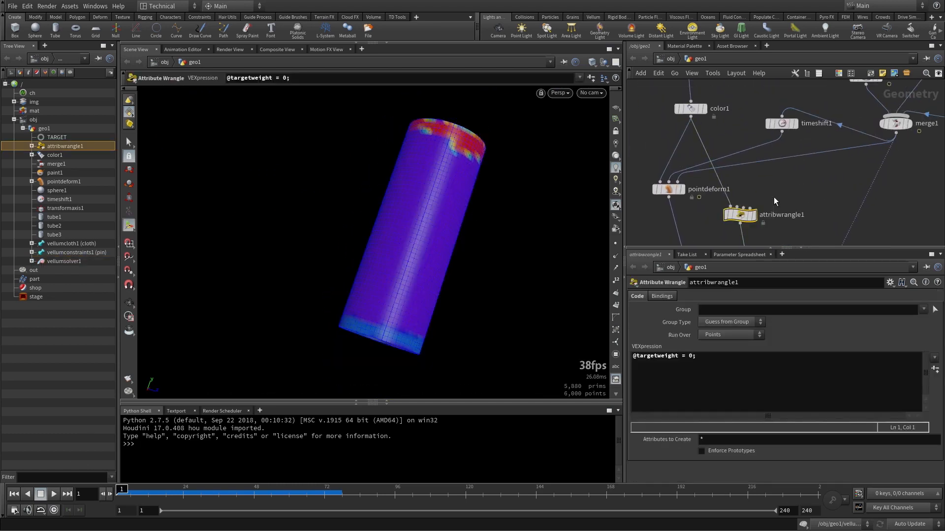
middle_click_drag(662, 126, 658, 162)
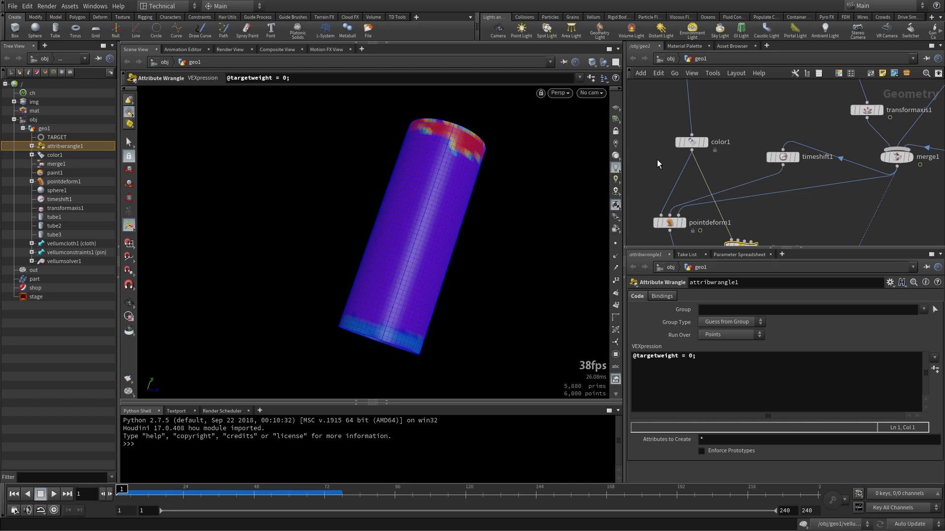
Display and select pointdeform1, reviewing its settings and scrubbing the first frames of its deformation
middle_click_drag(639, 168, 644, 170)
left_click(692, 208)
middle_click_drag(678, 240, 677, 231)
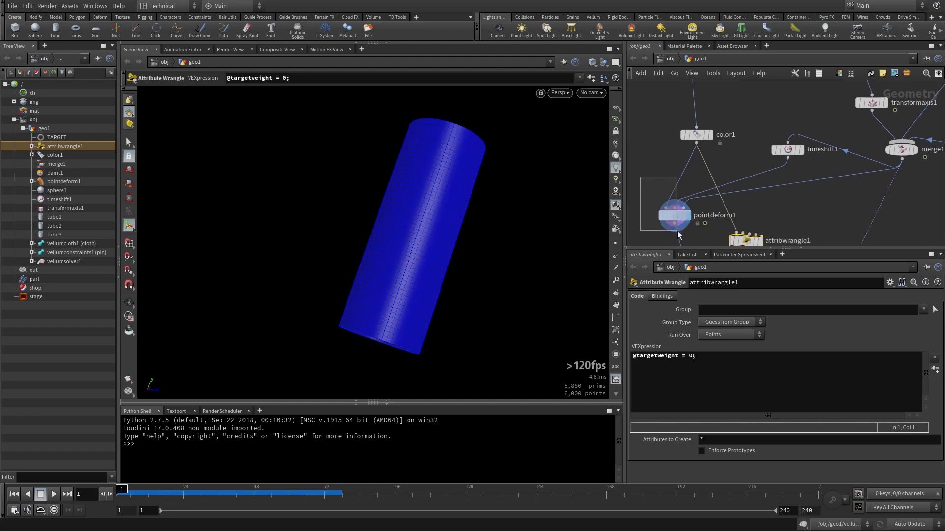
left_click(675, 216)
mouse_move(135, 496)
left_mouse_down()
mouse_move(315, 498)
mouse_move(140, 498)
mouse_move(295, 500)
mouse_move(272, 508)
mouse_move(123, 502)
mouse_move(428, 504)
mouse_move(123, 505)
mouse_move(396, 521)
mouse_move(121, 509)
left_mouse_up()
Compare color1's output with pointdeform1's and display the TARGET null connected below it
middle_click_drag(665, 174, 669, 220)
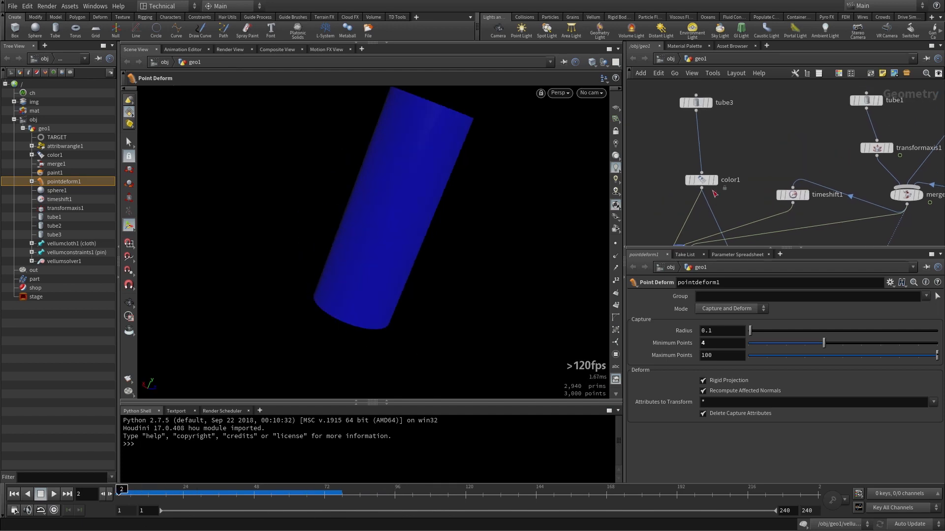
left_click(719, 163)
middle_click_drag(670, 170, 689, 83)
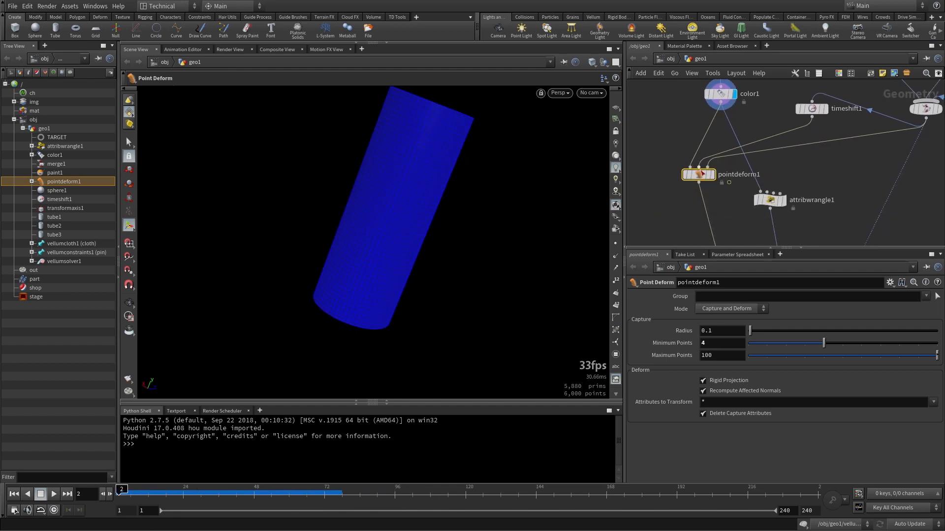
left_click(719, 163)
middle_click_drag(674, 196, 651, 108)
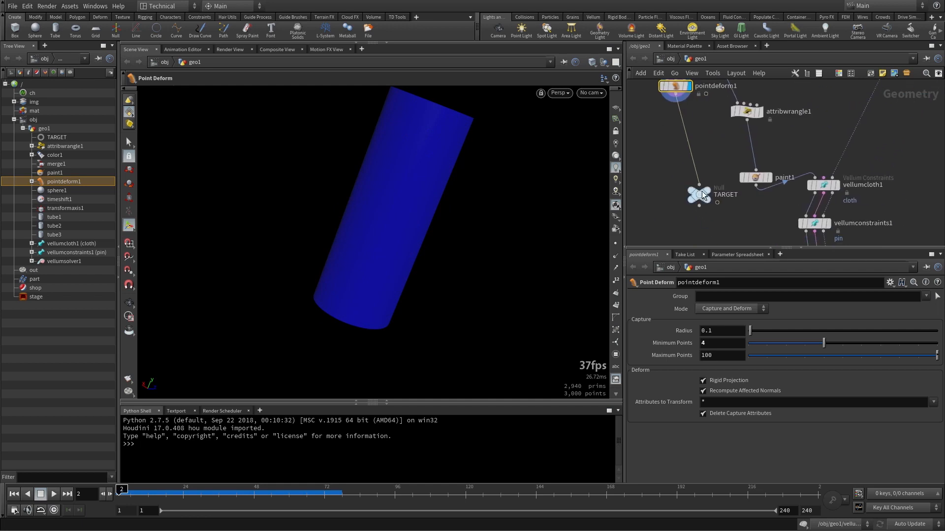
left_click(697, 194)
Set vellumsolver1's Target to SOP Path with the target path ../TARGET
middle_click_drag(731, 215, 645, 186)
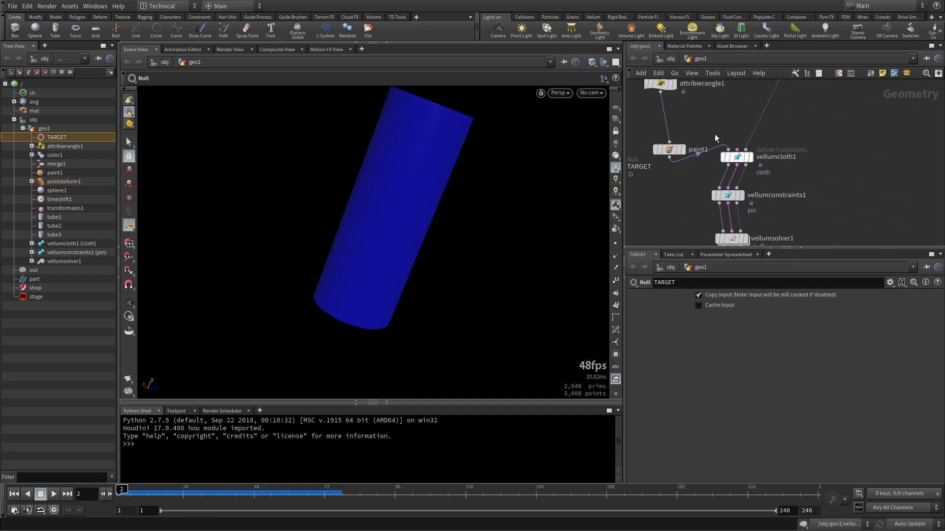
left_click_drag(684, 177, 763, 154)
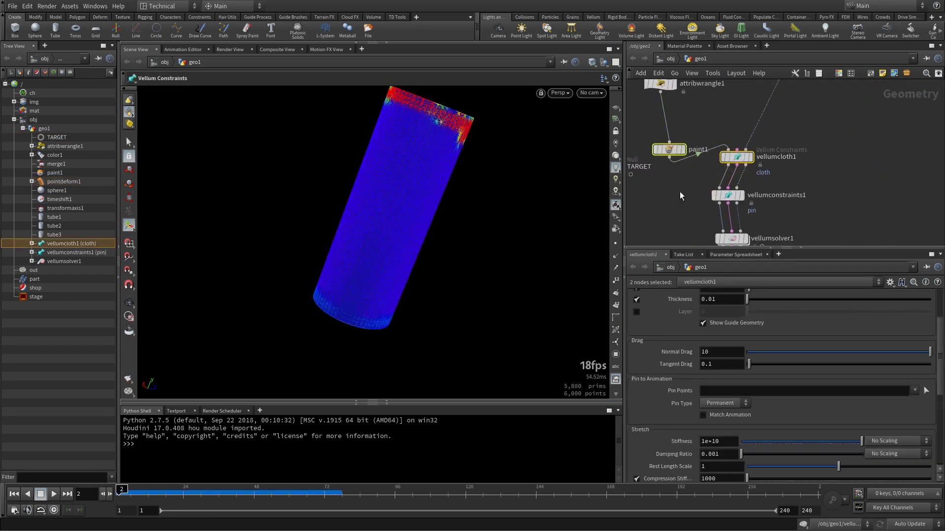
left_click(741, 239)
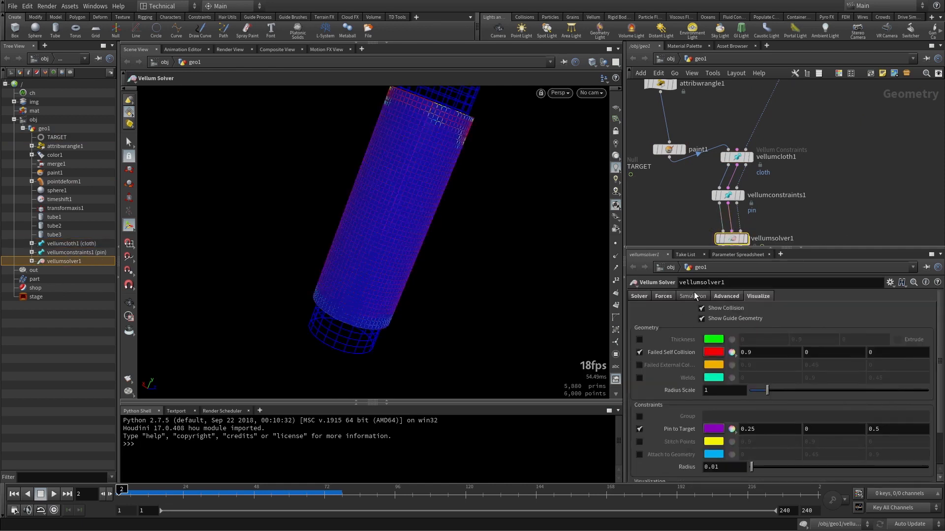
left_click(720, 296)
left_click(722, 310)
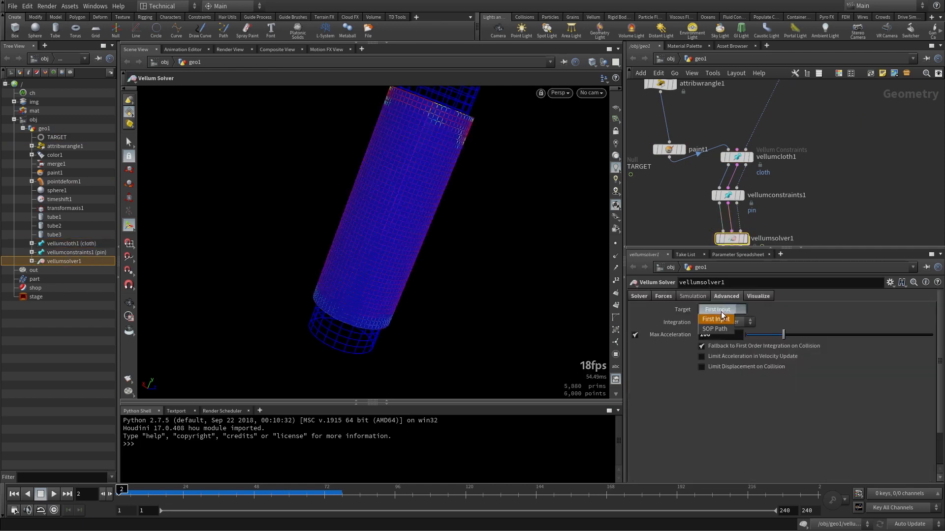
left_click(714, 322)
Play the simulation alongside the displayed TARGET geometry and stop it at frame 53
middle_click_drag(659, 218, 658, 161)
key("Up")
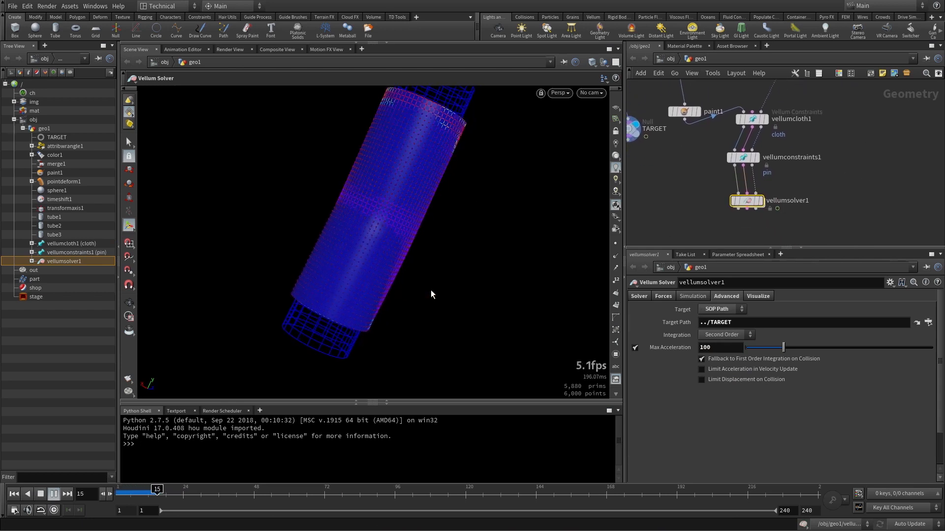
left_click_drag(371, 319, 347, 315, "alt")
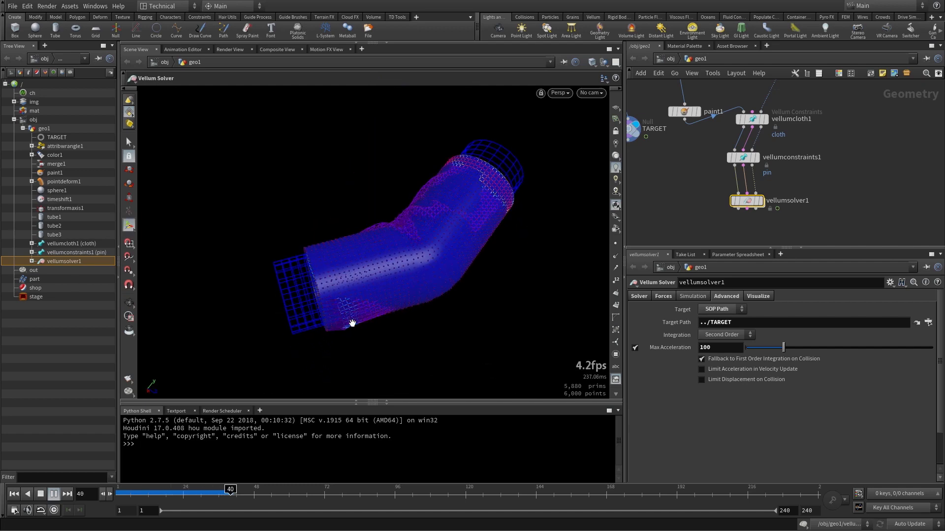
left_click(43, 494)
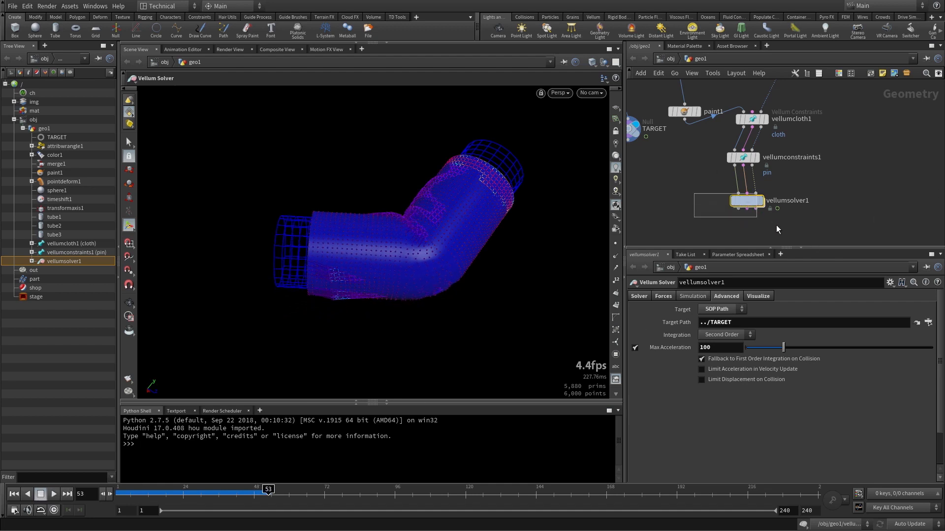
Turn off vellumsolver1's Pin to Target visualization and examine how the sleeve's painted rims sit against the TARGET geometry
left_click(758, 296)
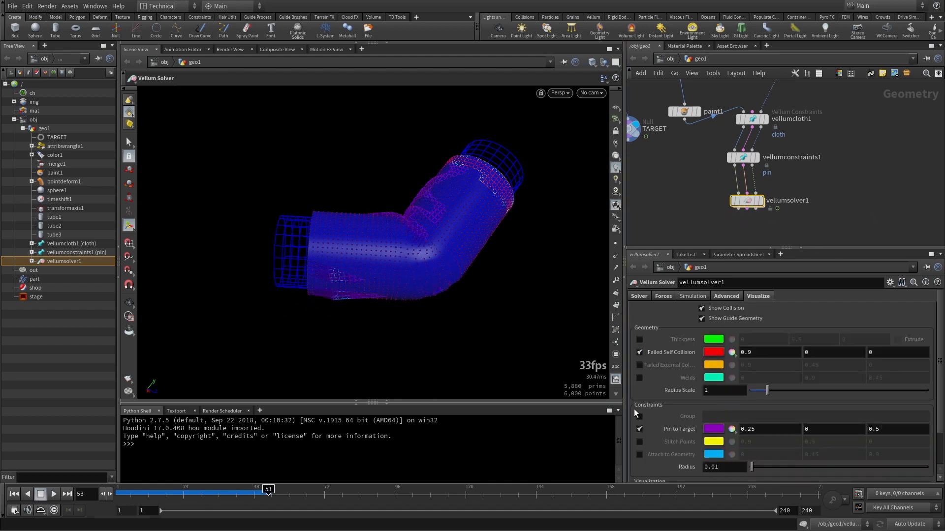
left_click(641, 429)
left_click_drag(495, 233, 421, 245, "alt")
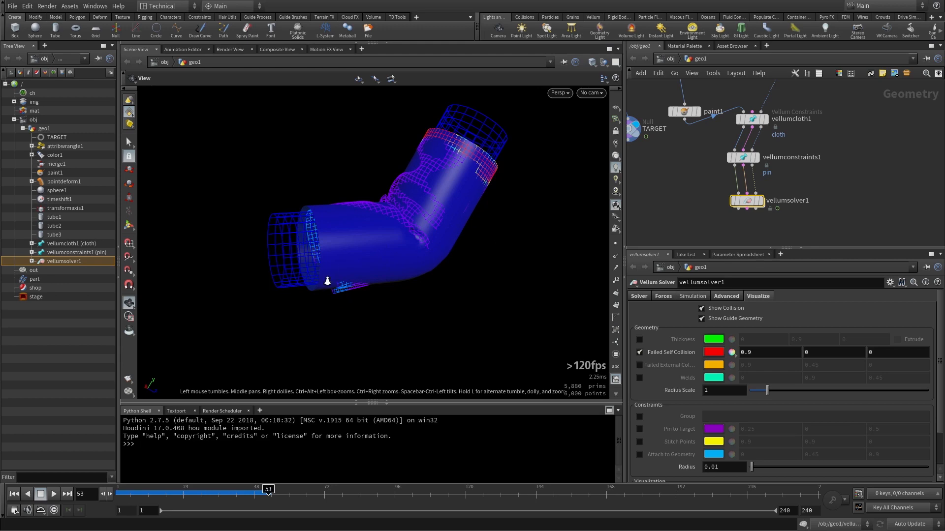
right_click_drag(323, 282, 421, 237, "alt")
middle_click_drag(421, 237, 391, 245)
left_click_drag(355, 274, 422, 276)
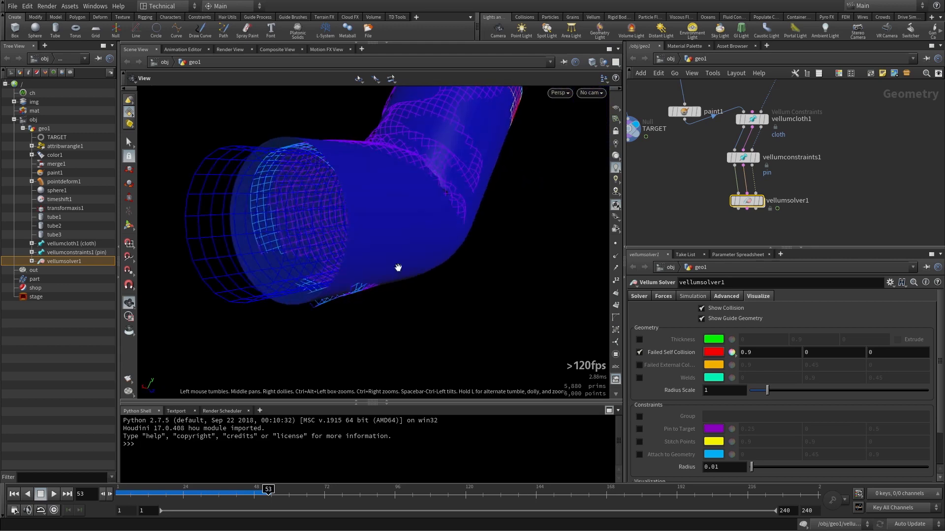
left_click_drag(288, 153, 405, 206)
middle_click_drag(630, 131, 693, 175)
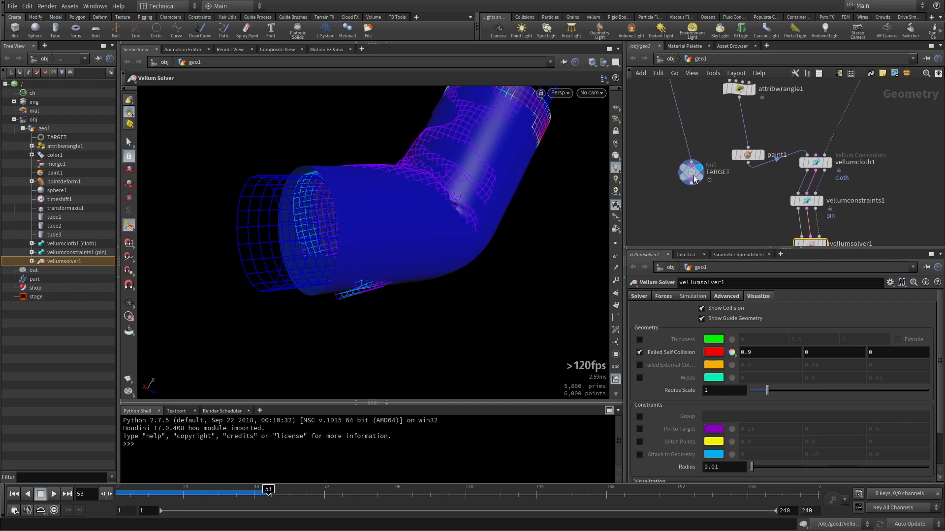
left_click(825, 242)
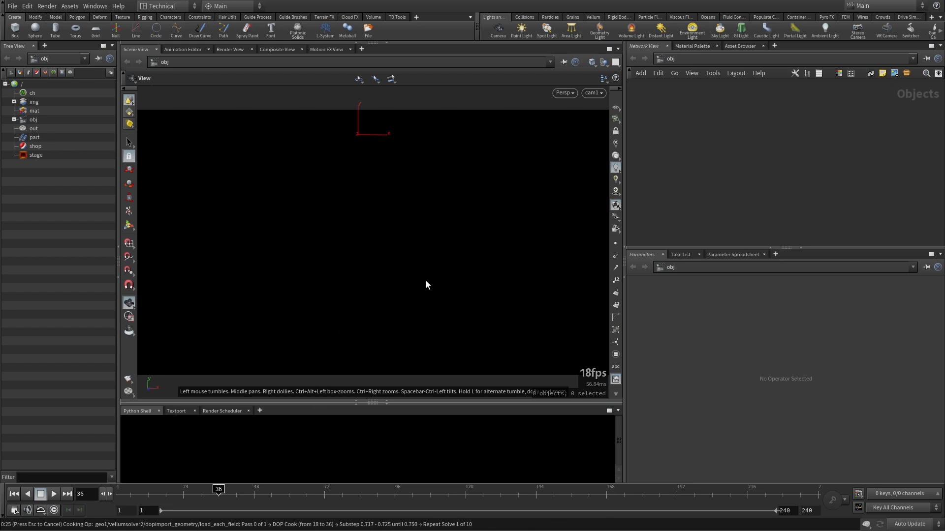
Rewind the second cloth scene to frame 1, enter geo1 and look over its node network up to grid1
mouse_move(418, 266)
left_mouse_down()
mouse_move(457, 270)
mouse_move(420, 274)
left_mouse_up()
left_click_drag(202, 494, 119, 493)
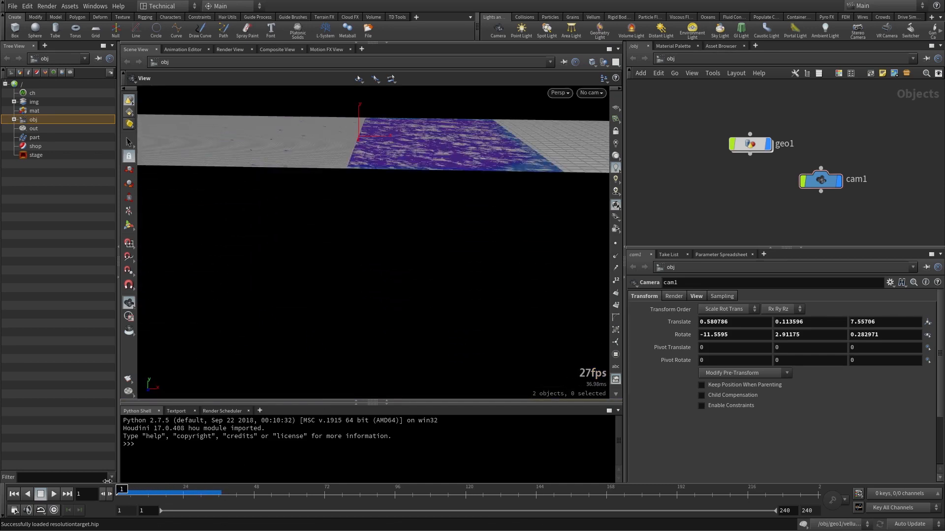
double_click(750, 144)
scroll(688, 206, "up", 5)
middle_click_drag(697, 203, 582, 215)
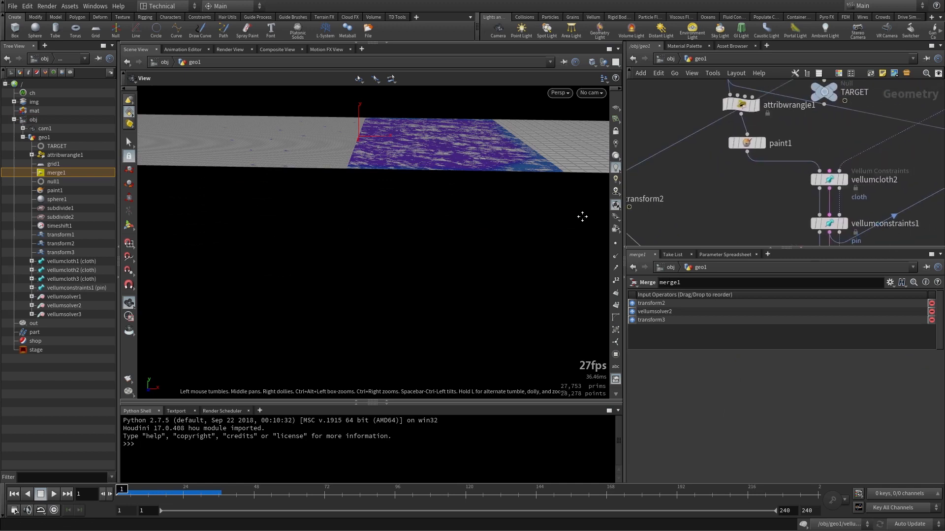
middle_click_drag(757, 205, 703, 213)
scroll(703, 214, "down", 2)
scroll(703, 214, "down", 2)
middle_click_drag(791, 137, 715, 209)
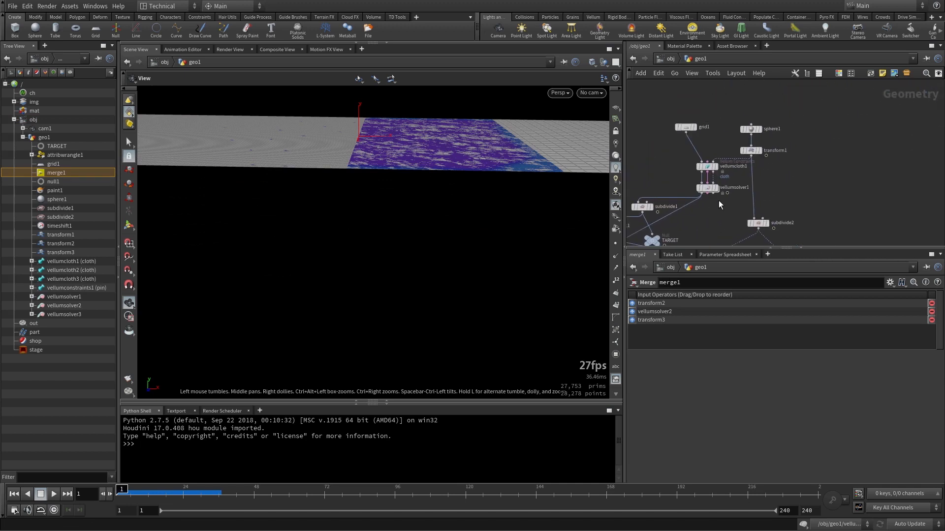
Select and display grid1 to view the 4 by 4 source grid with 30 rows and columns
left_click(685, 127)
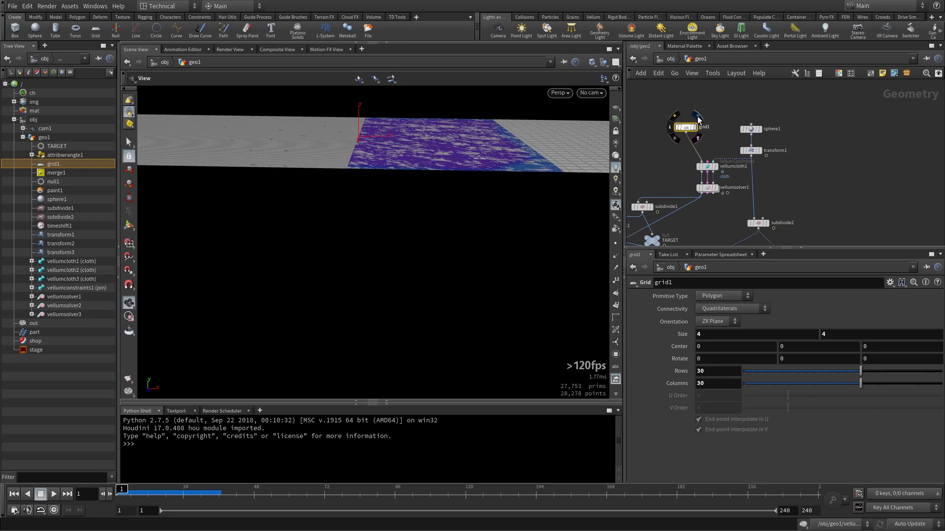
left_click(694, 128)
mouse_move(693, 144)
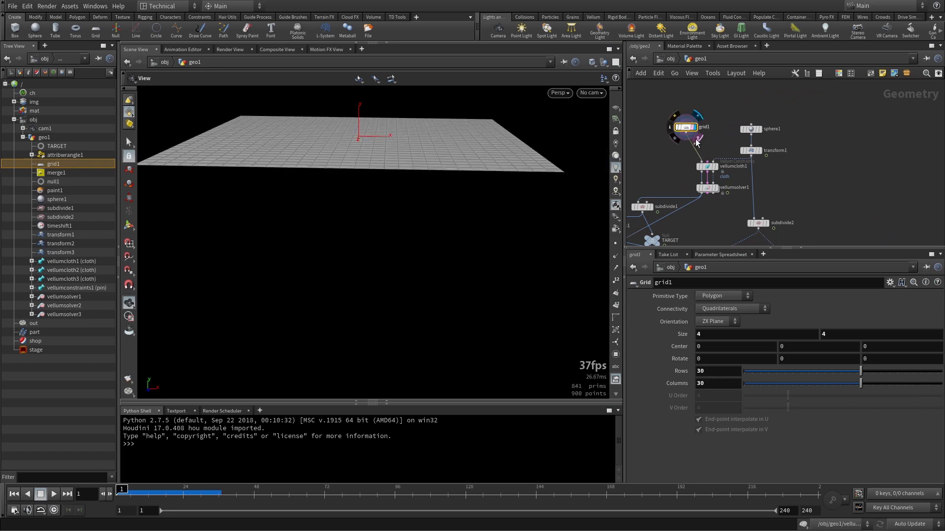
left_click(667, 157)
left_click_drag(489, 179, 477, 215)
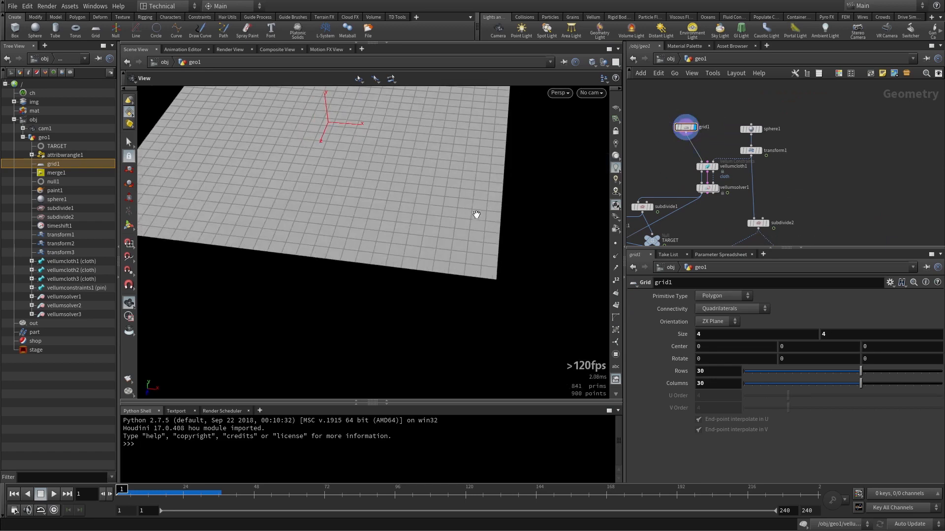
Display transform1, play the timeline to view the collision sphere, and rewind to frame 1
left_click(758, 151)
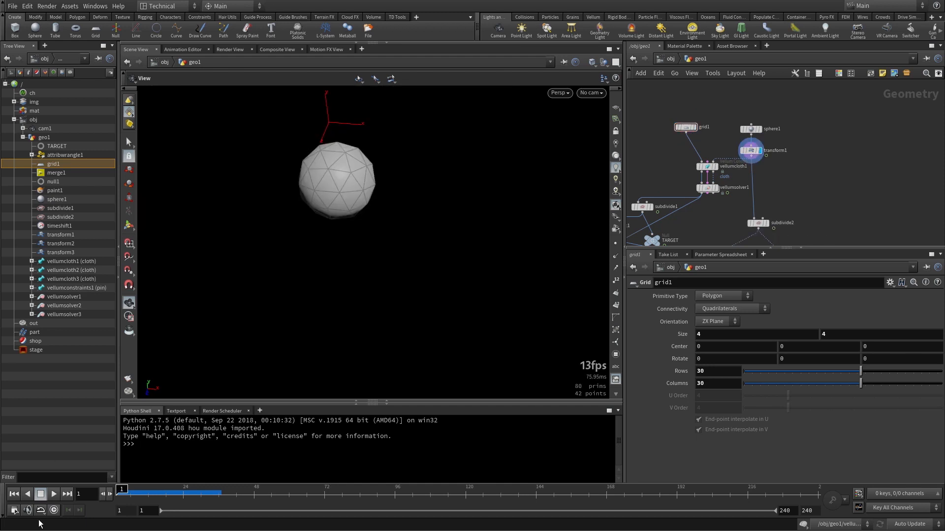
left_click(54, 495)
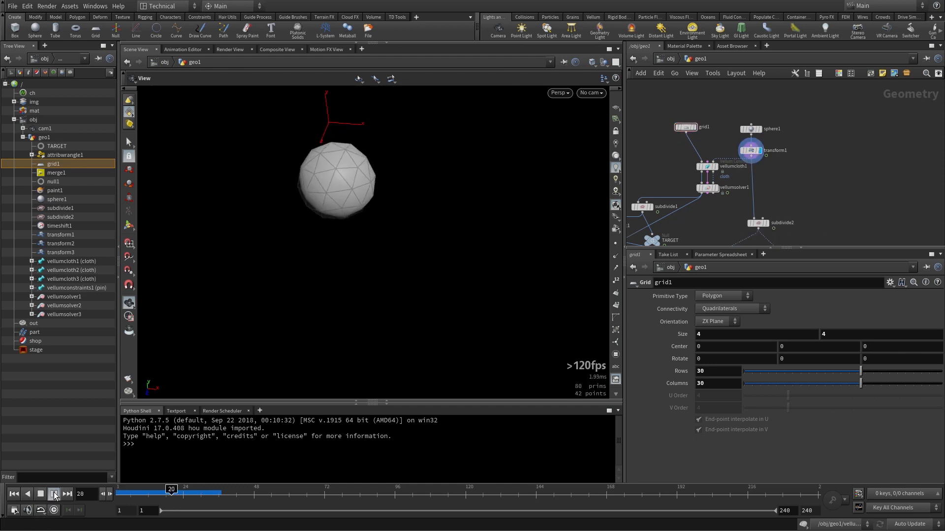
left_click(14, 494)
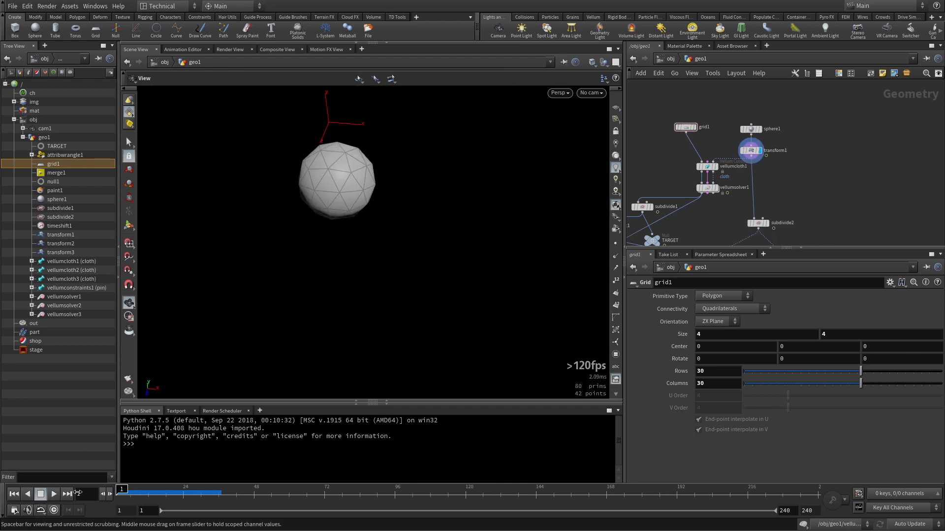
Display vellumsolver1, simulate the low-resolution grid draping over the sphere, and rewind to frame 1
left_click(716, 188)
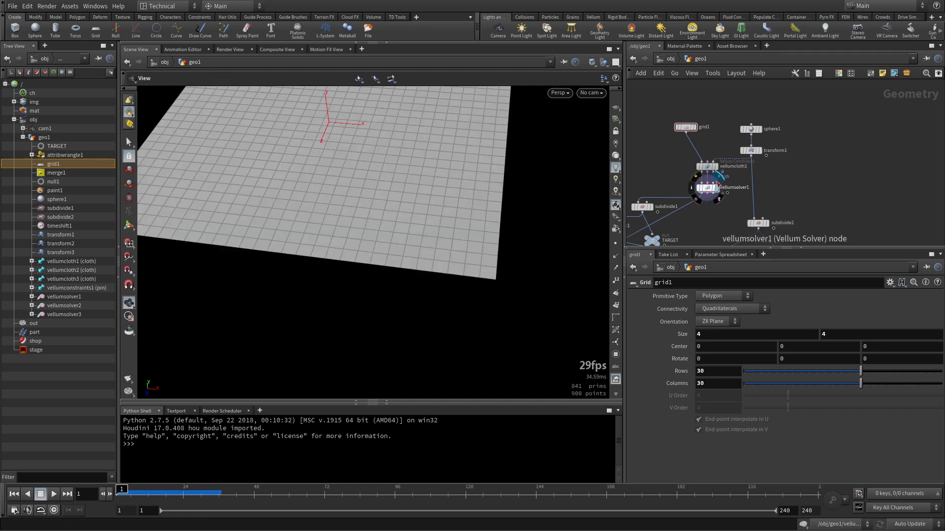
left_click(55, 495)
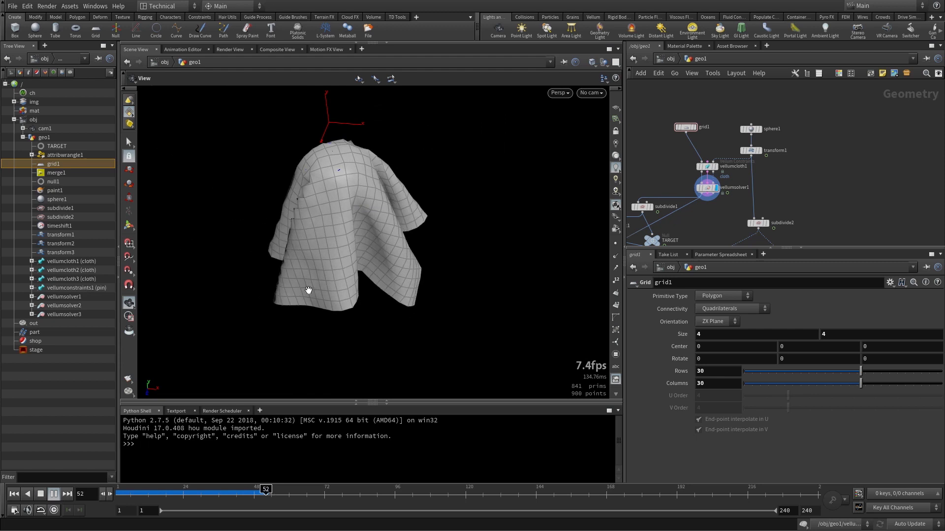
left_click(13, 494)
Display subdivide1 to view the subdivided version of the simulated grid
middle_click_drag(669, 230, 777, 149)
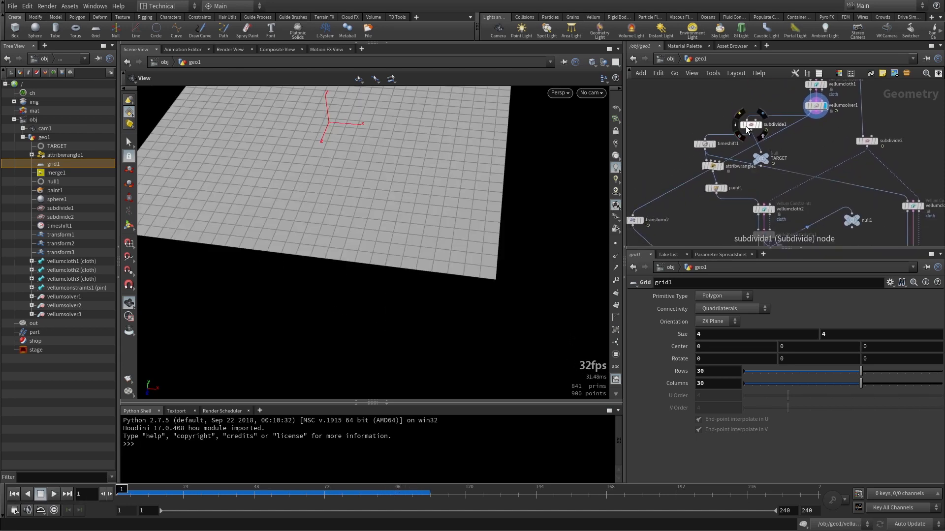
left_click(759, 125)
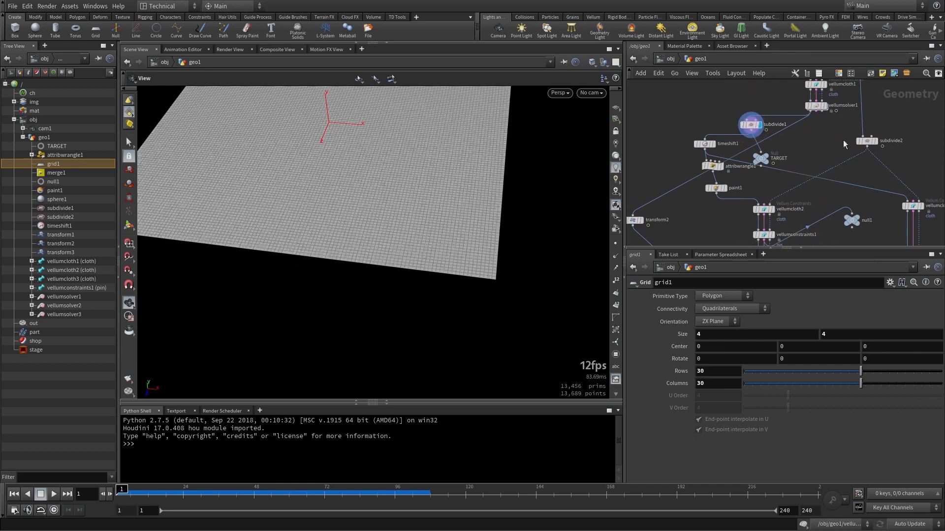
Display subdivide2 to view the subdivided collision sphere, and display vellumcloth3 to view the high-resolution cloth grid
left_click(880, 138)
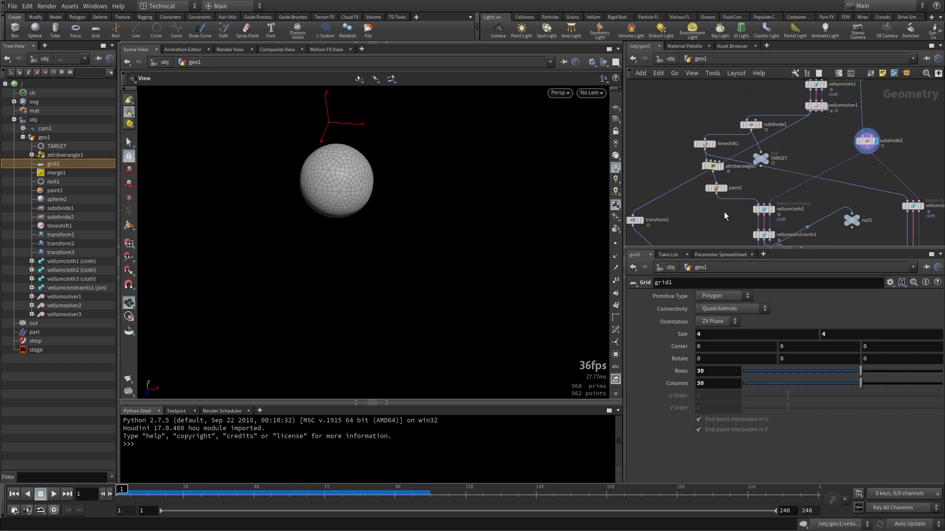
middle_click_drag(776, 189, 654, 145)
mouse_move(787, 165)
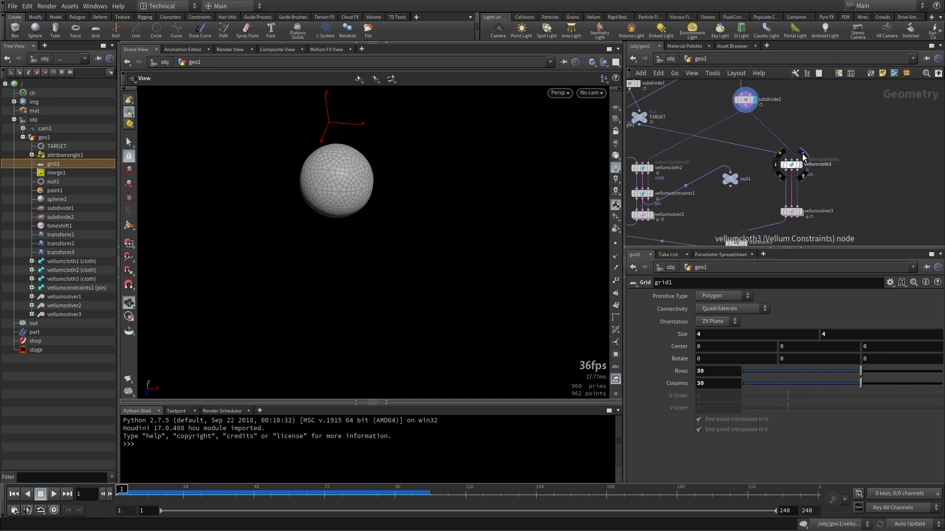
left_click(803, 155)
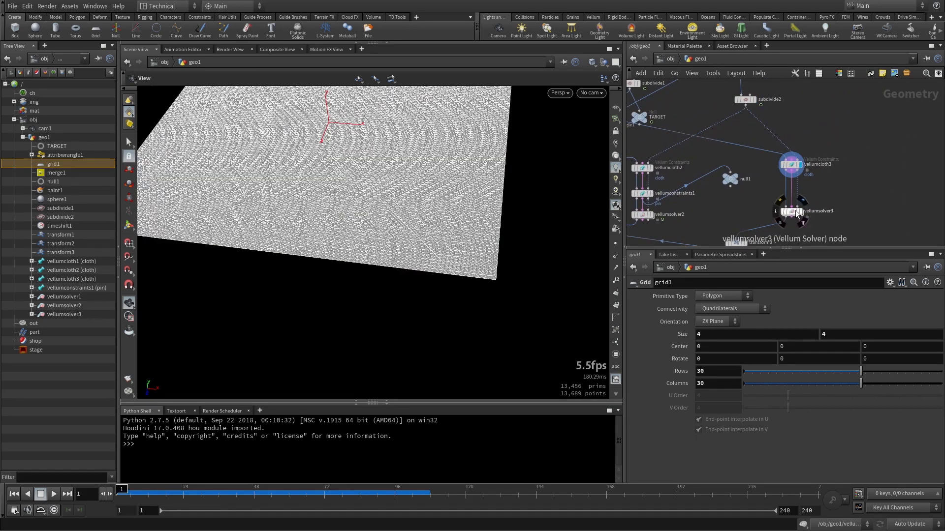
Display vellumsolver3, simulate the high-resolution cloth draping over the sphere, and rewind to frame 1
left_click(803, 203)
left_click_drag(446, 212, 397, 225)
left_click(52, 498)
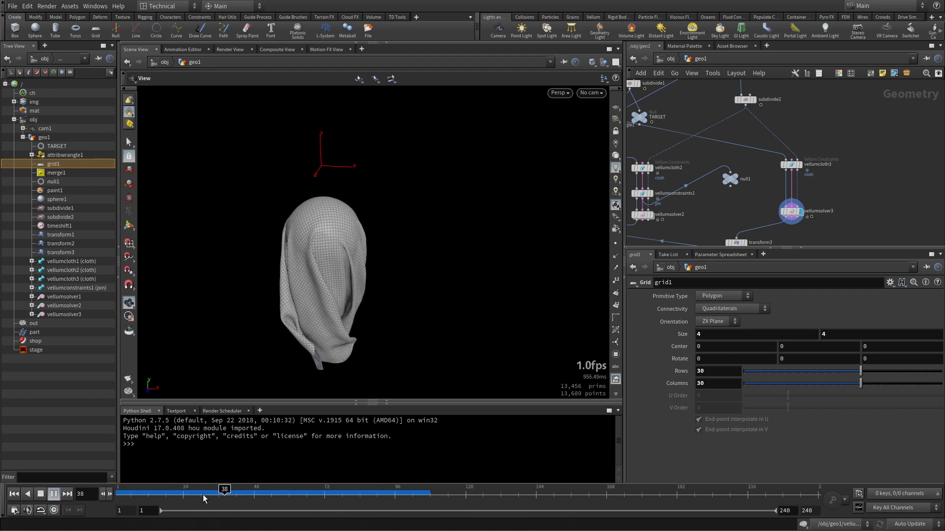
left_click_drag(211, 495, 119, 491)
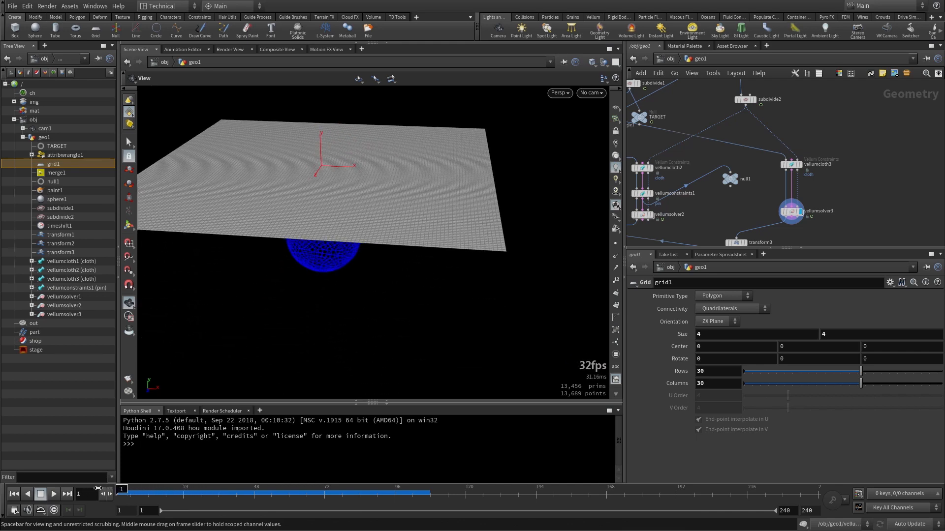
Display subdivide1 and scrub the timeline to frame 25 and back to frame 6 to review the subdivided low-resolution drape
middle_click_drag(713, 156, 815, 214)
middle_click_drag(748, 197, 696, 194)
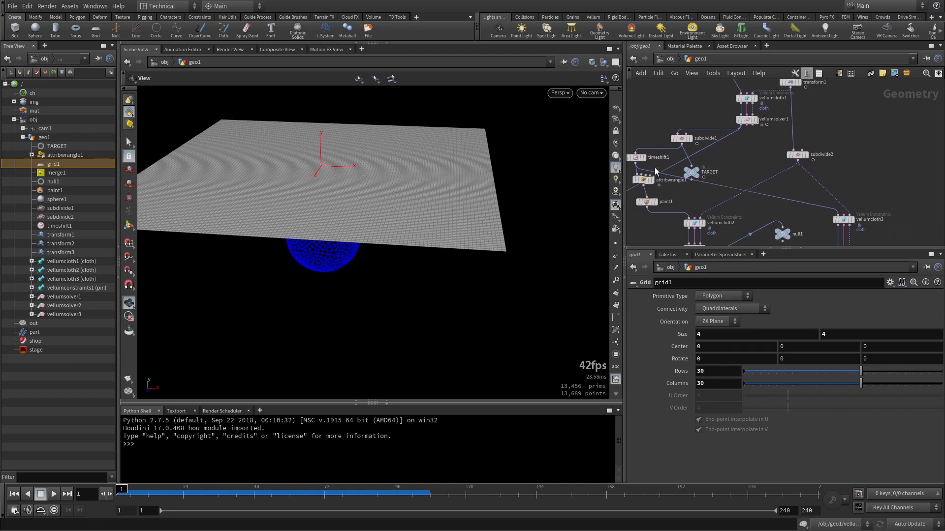
mouse_move(686, 138)
middle_click_drag(736, 162, 795, 183)
left_click(815, 141)
left_click_drag(224, 495, 185, 502)
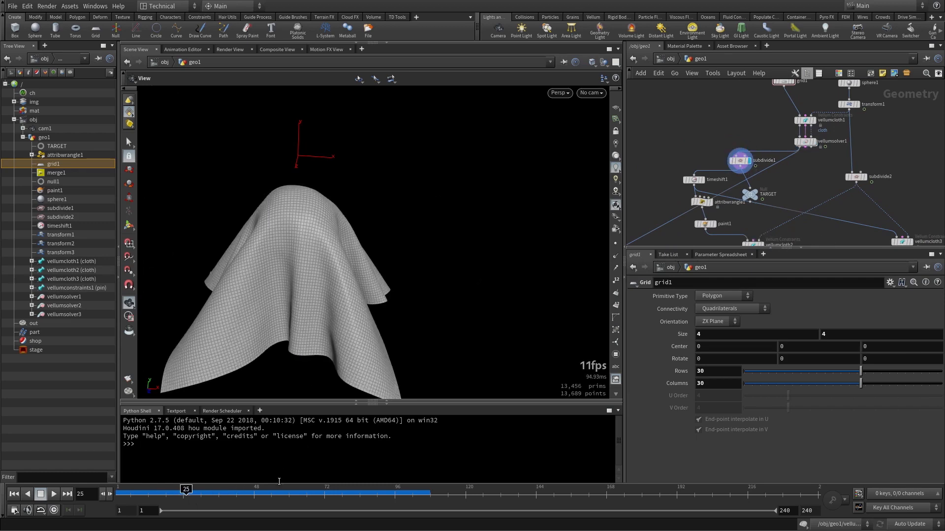
left_click_drag(214, 495, 131, 491)
Display timeshift1 to view the time-shifted rest grid, and display the TARGET null to compare it
middle_click_drag(681, 175, 692, 146)
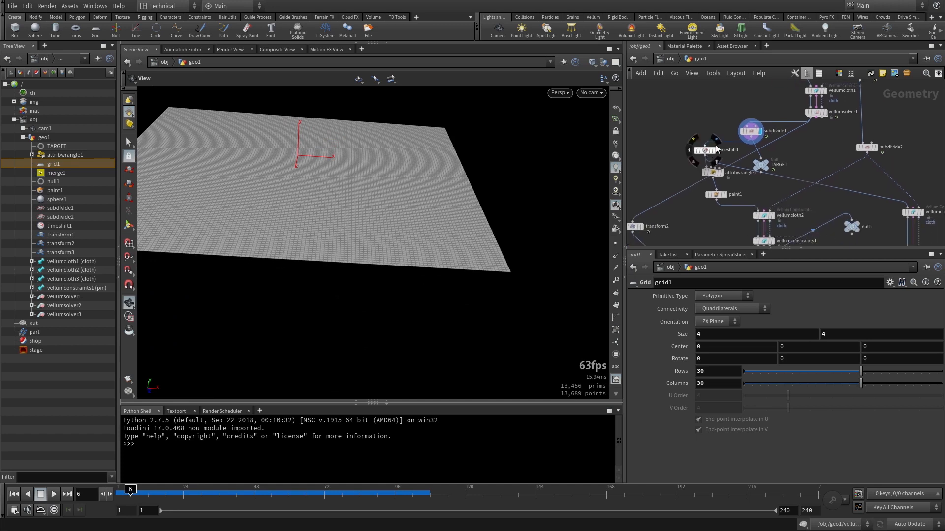
left_click(718, 143)
middle_click_drag(684, 176, 752, 143)
mouse_move(695, 146)
mouse_move(669, 191)
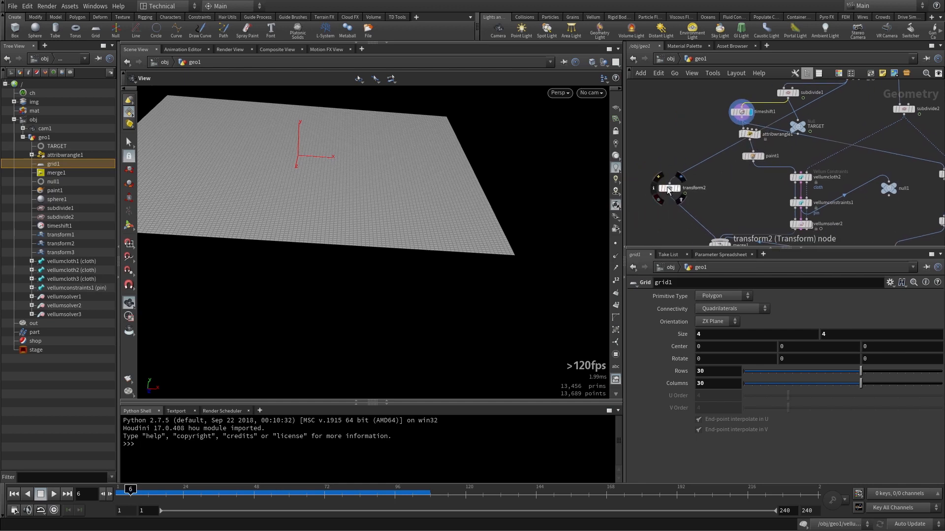
middle_click_drag(713, 210, 652, 243)
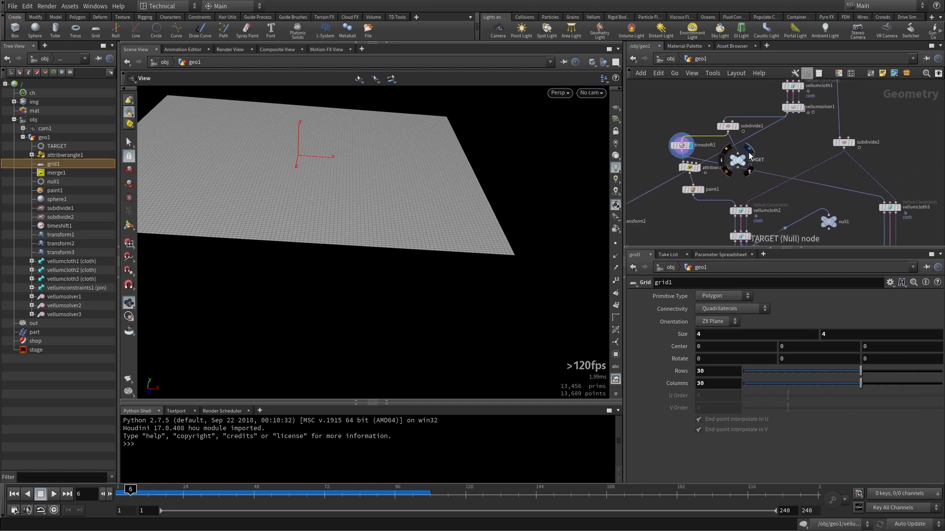
left_click(747, 152)
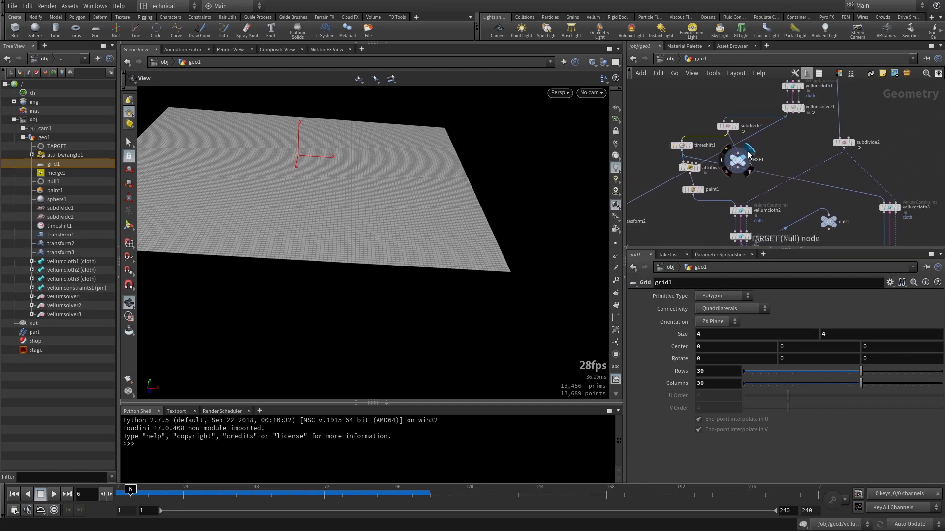
Display paint1 and frame the whole grid to view the painted weights along its border
left_click(701, 190)
mouse_move(459, 214)
left_mouse_down()
mouse_move(438, 202)
mouse_move(390, 256)
left_mouse_up()
left_click_drag(336, 282, 297, 294)
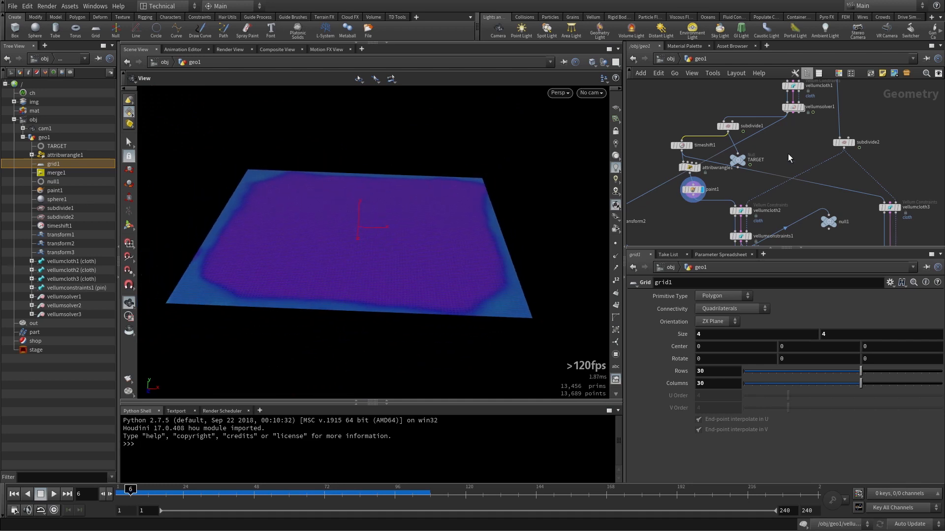
Select vellumconstraints1 and review its Pin to Target settings, including the soft pin type and targetweight stiffness attribute
middle_click_drag(696, 226, 683, 167)
left_click(725, 178)
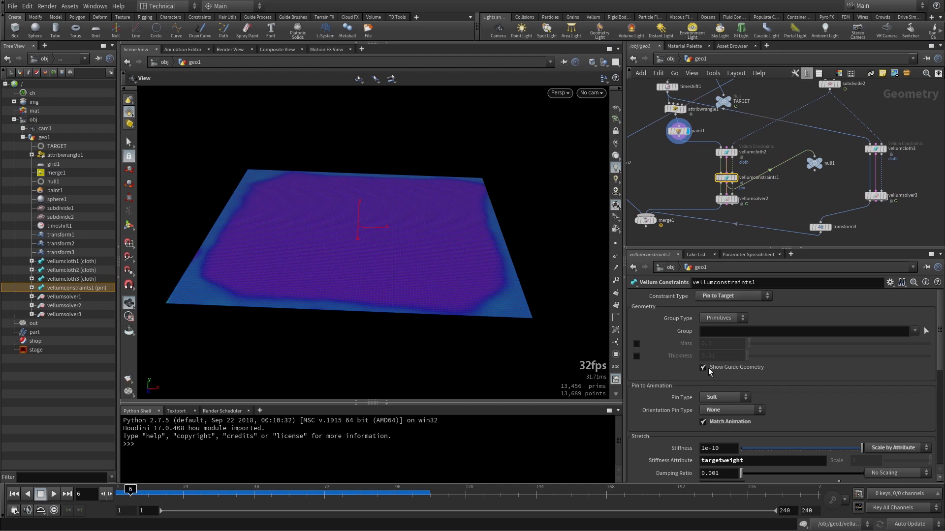
scroll(706, 387, "down", 1)
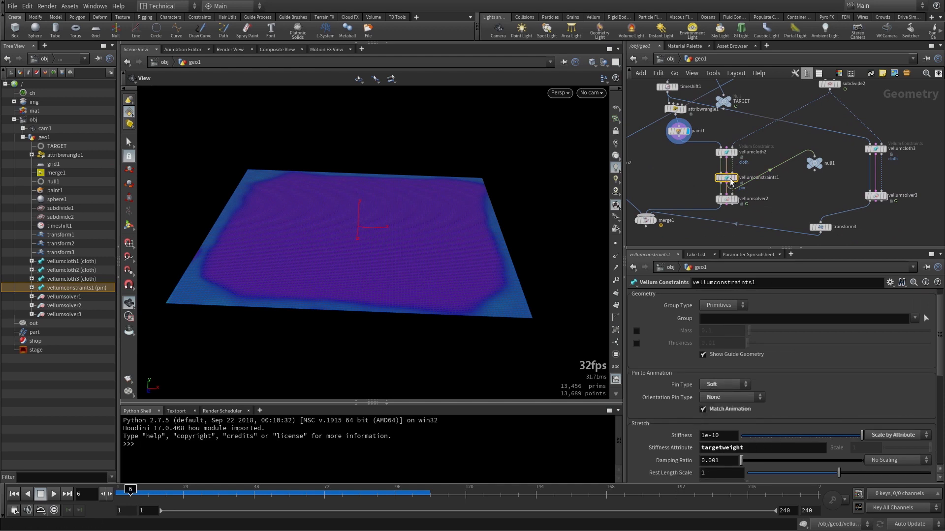
Display and select vellumsolver2, and simulate the soft-pinned cloth through frame 40 to inspect its drape
left_click(735, 199)
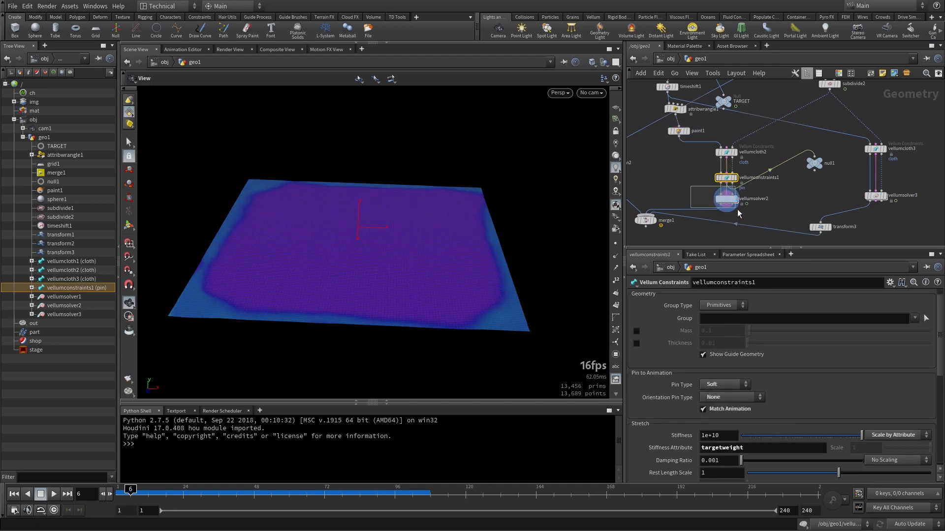
left_click_drag(737, 212, 737, 212)
left_click(53, 494)
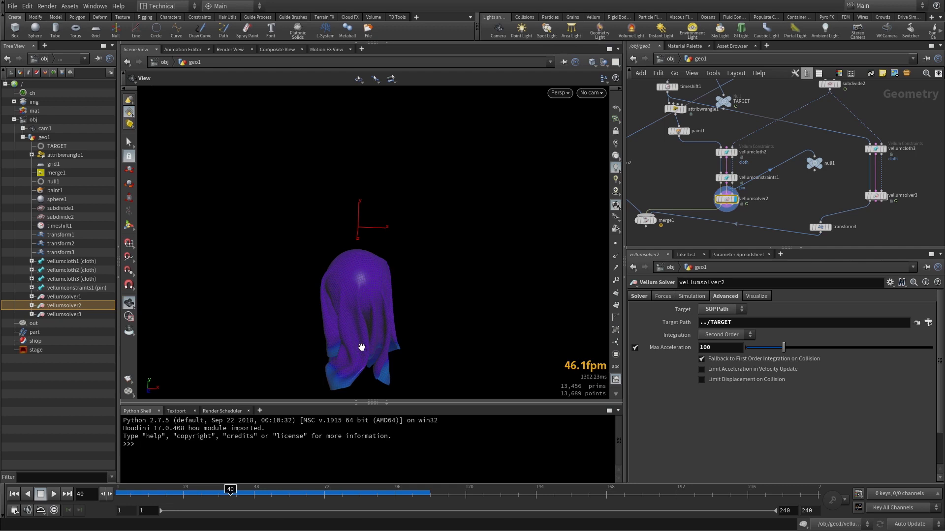
left_click_drag(364, 336, 323, 256)
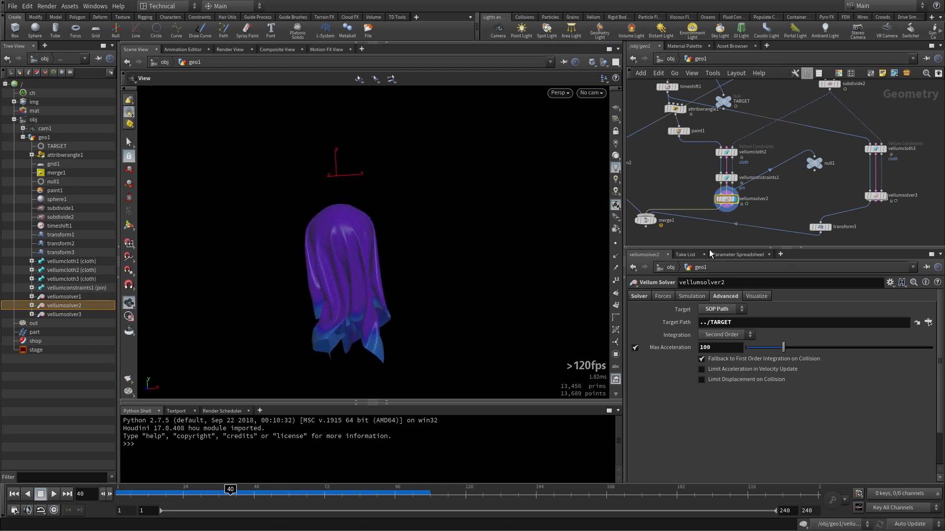
Display merge1 and compare the three draped cloths side by side at frame 40
left_click(653, 220)
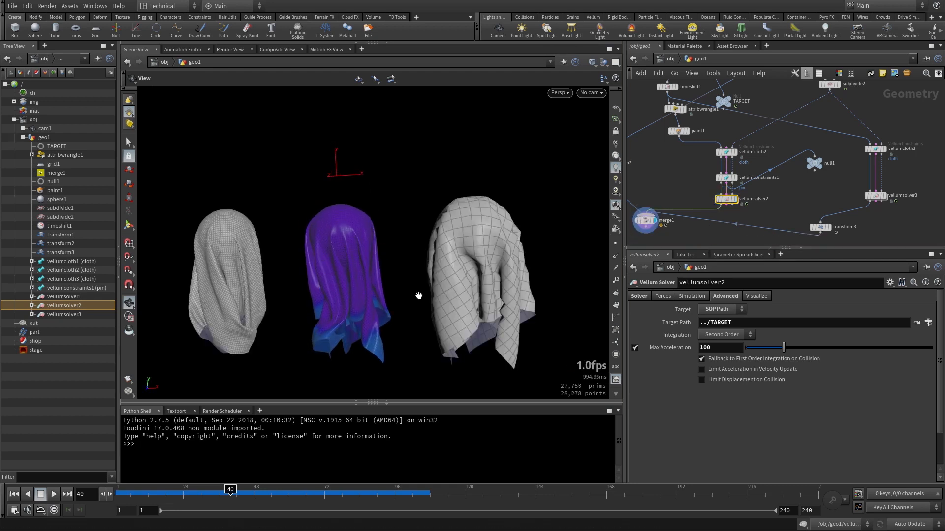
left_click_drag(420, 292, 397, 320)
right_click_drag(397, 321, 482, 272)
left_click_drag(456, 288, 474, 288)
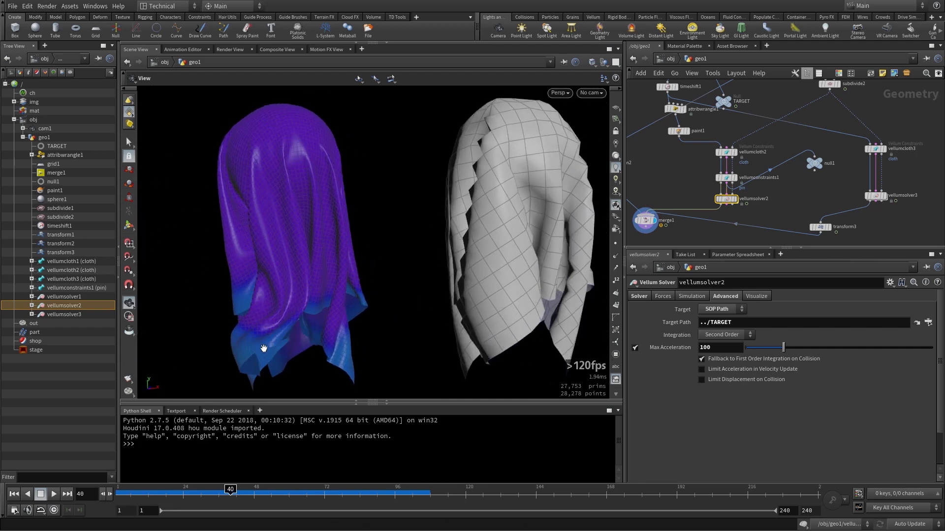
Move the timeline to frame 30 and compare the merged cloths from several angles, including underneath
mouse_move(222, 493)
left_mouse_down()
mouse_move(163, 494)
mouse_move(201, 494)
left_mouse_up()
middle_click_drag(433, 329, 371, 241)
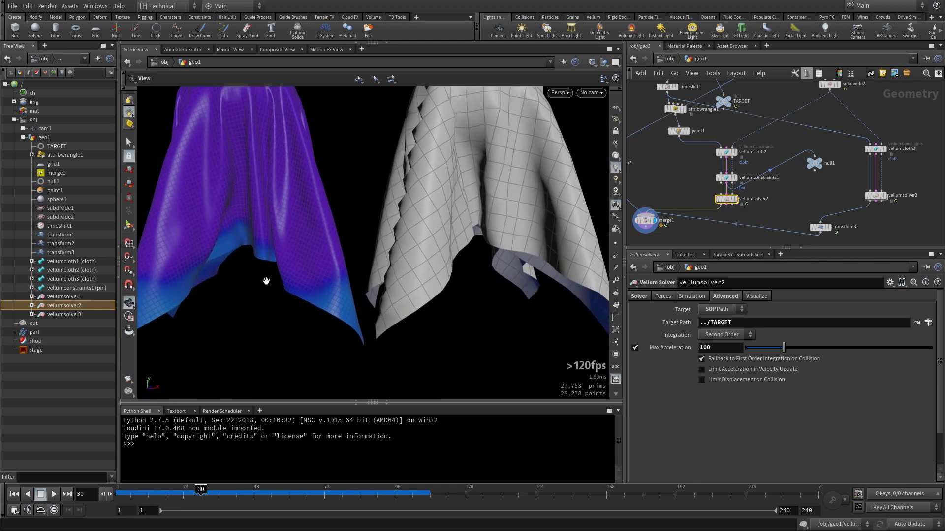
middle_click_drag(265, 280, 383, 270)
middle_click_drag(495, 290, 369, 286)
left_click_drag(368, 287, 217, 275)
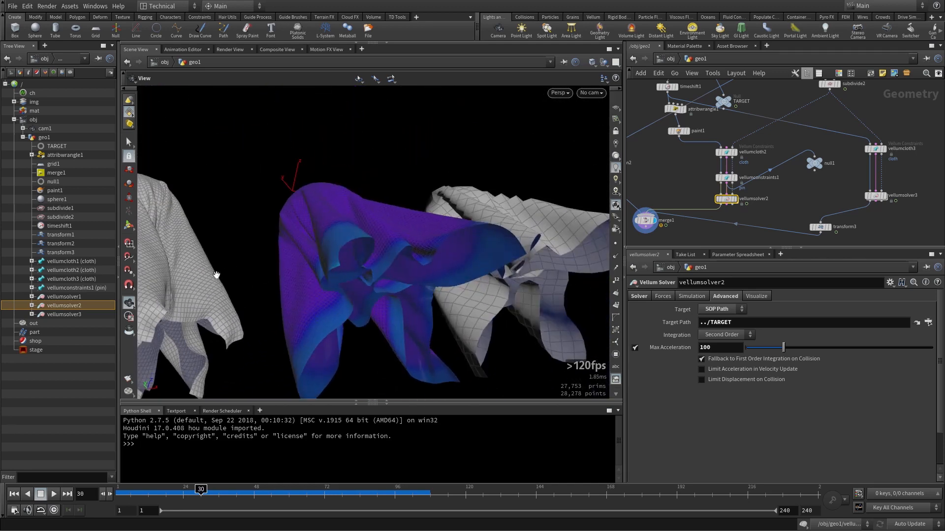
left_click_drag(415, 284, 286, 164)
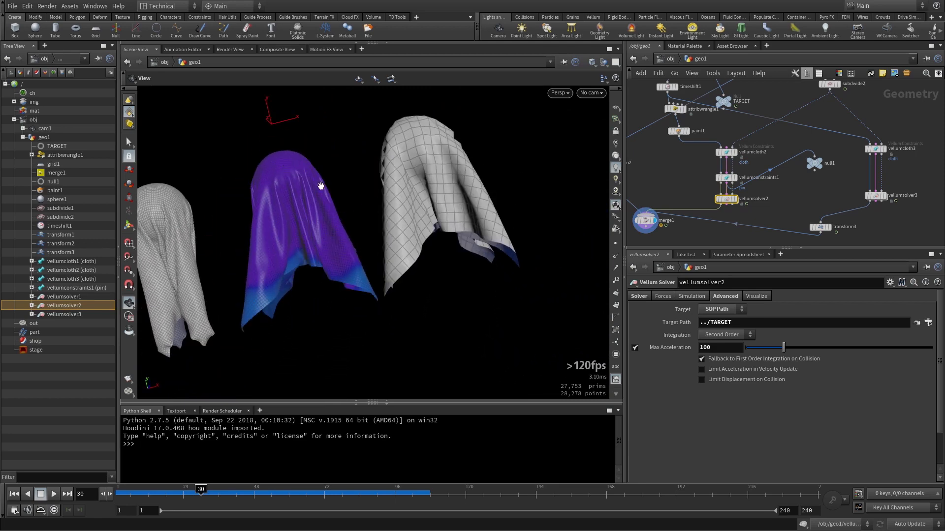
middle_click_drag(307, 186, 495, 272)
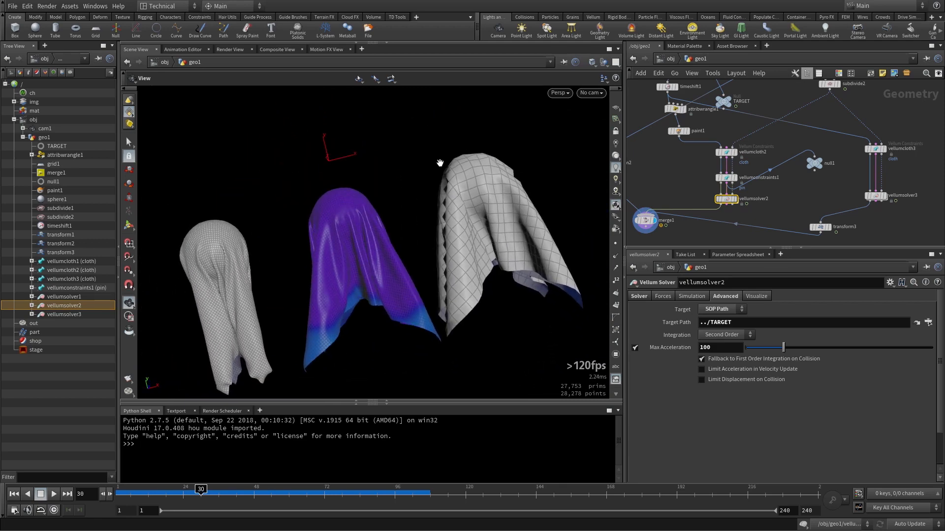
Examine the blue painted hem of the soft-pinned cloth up close against the neighbouring low-resolution cloth
left_click_drag(479, 215, 331, 270)
right_click_drag(331, 270, 380, 243)
left_click_drag(380, 243, 313, 227)
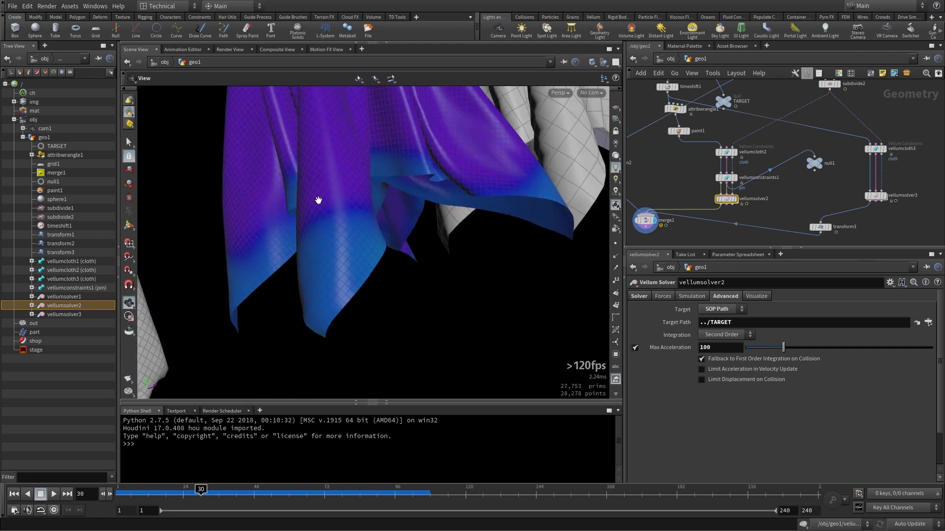
left_click_drag(356, 263, 397, 158)
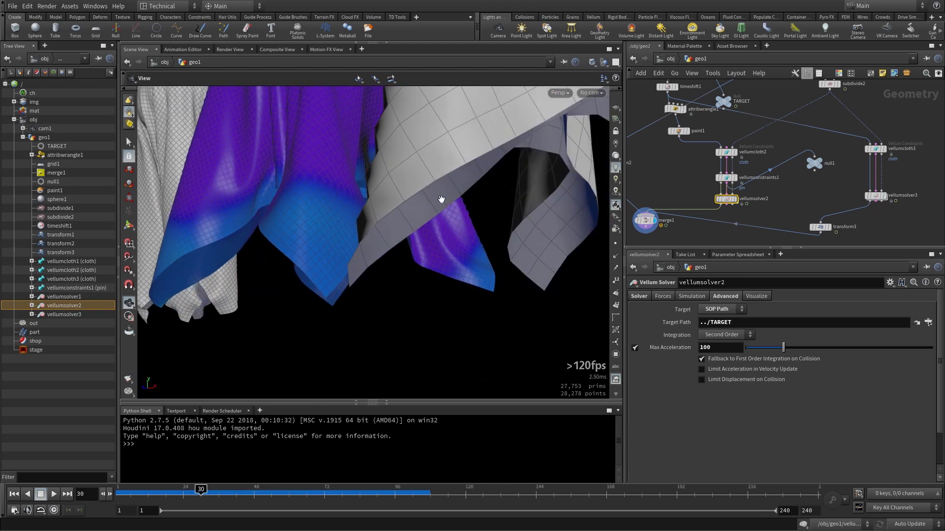
left_click_drag(344, 213, 390, 249)
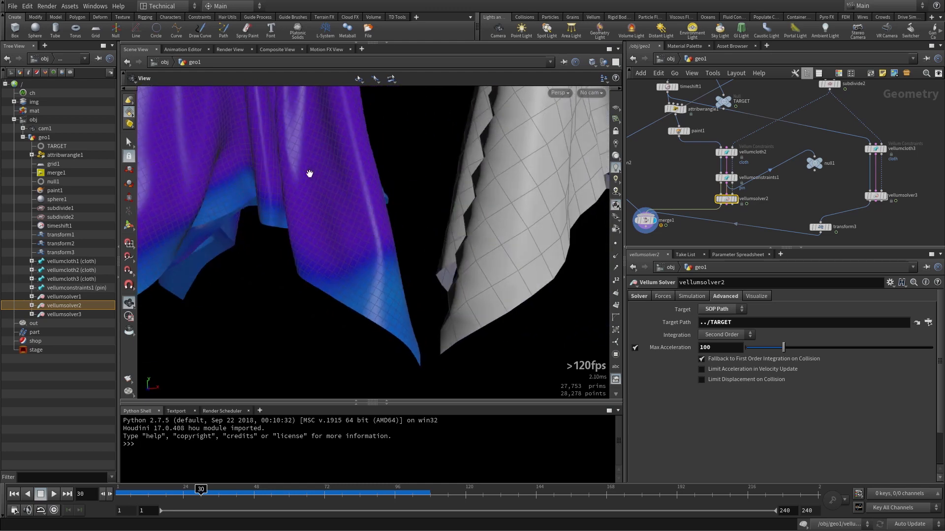
left_click_drag(311, 206, 354, 284)
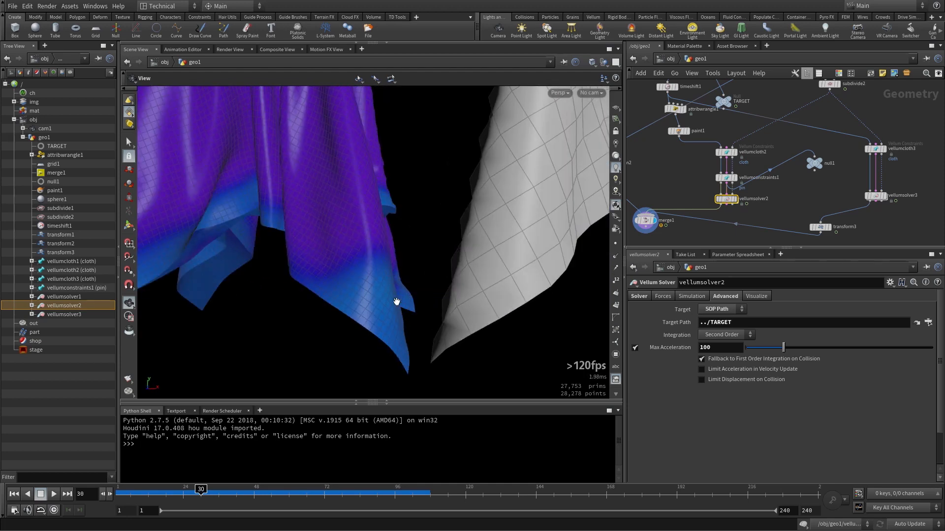
left_click_drag(389, 252, 399, 308)
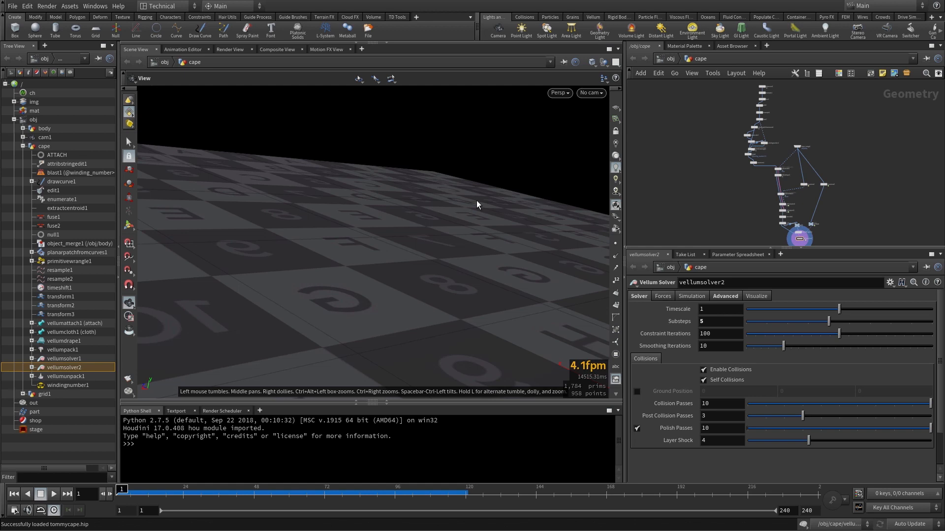
Inspect the cape on the character's body in the tommycape.hip scene with the viewport in shaded display
middle_click_drag(695, 156, 611, 199)
scroll(723, 163, "up", 6)
middle_click_drag(725, 162, 813, 163)
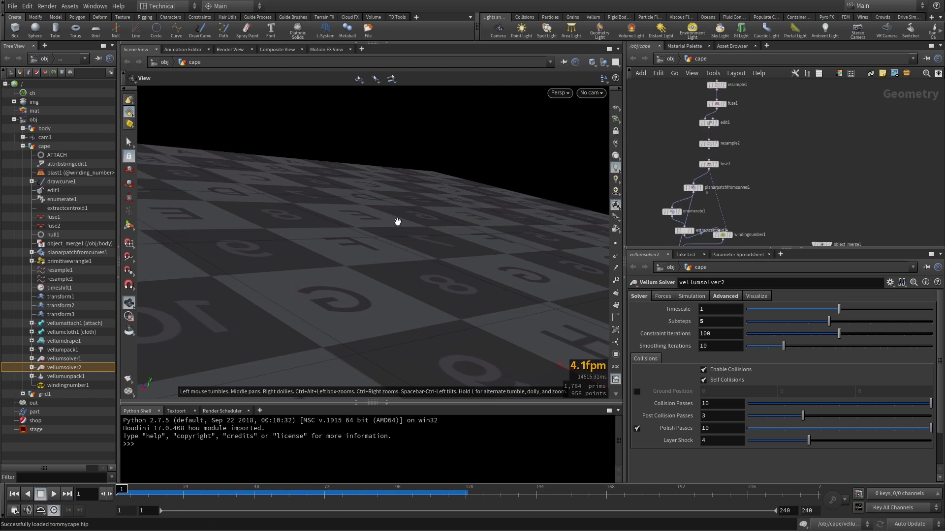
left_click_drag(402, 214, 328, 277)
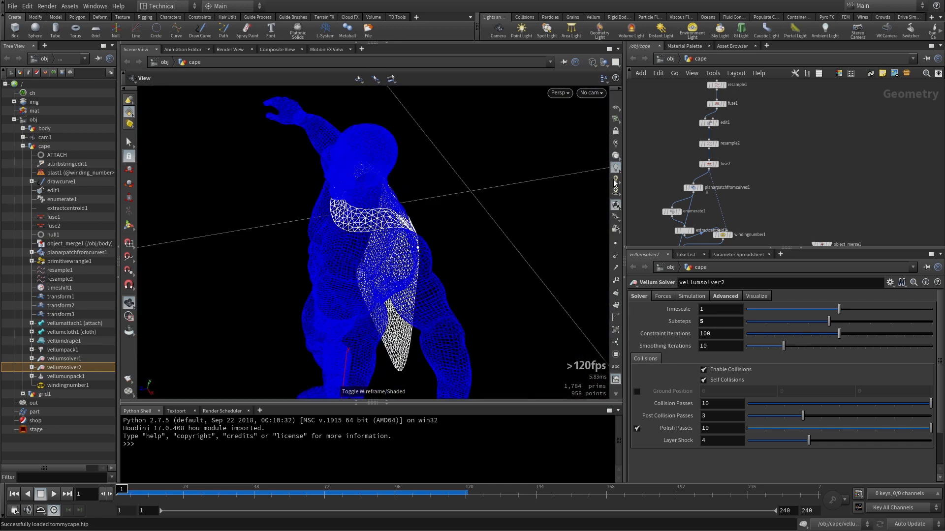
key("w")
left_click_drag(443, 221, 391, 222)
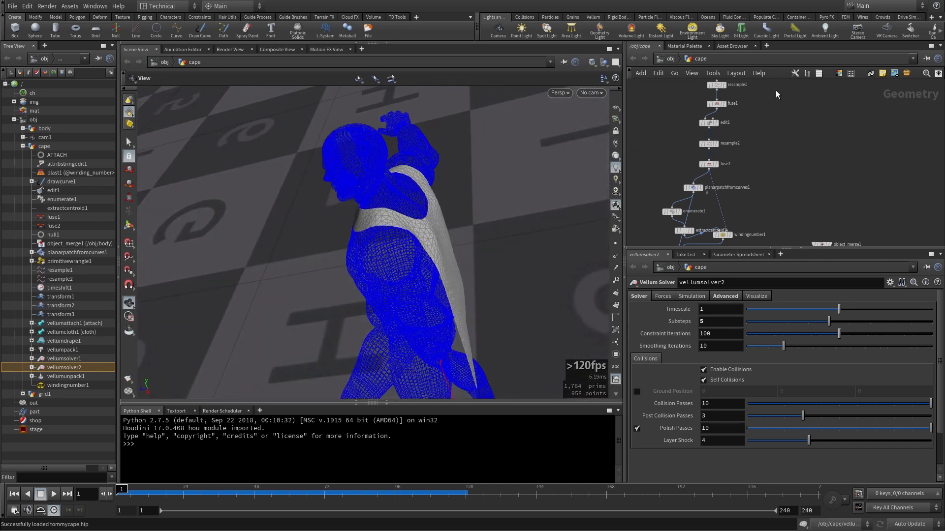
Display drawcurve1 at the start of the cape network and hide the other objects in the viewport
middle_click_drag(680, 112, 651, 283)
middle_click_drag(679, 215, 728, 130)
scroll(683, 158, "up", 3)
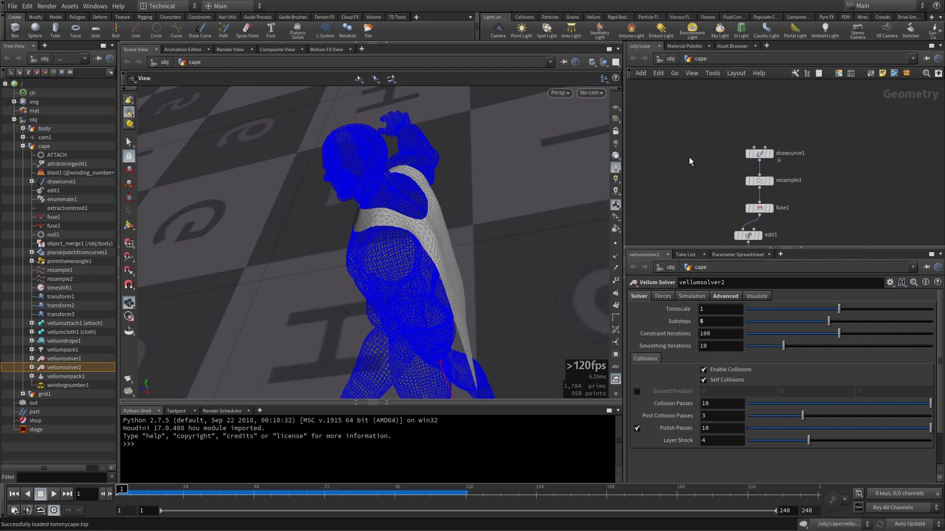
left_click(774, 140)
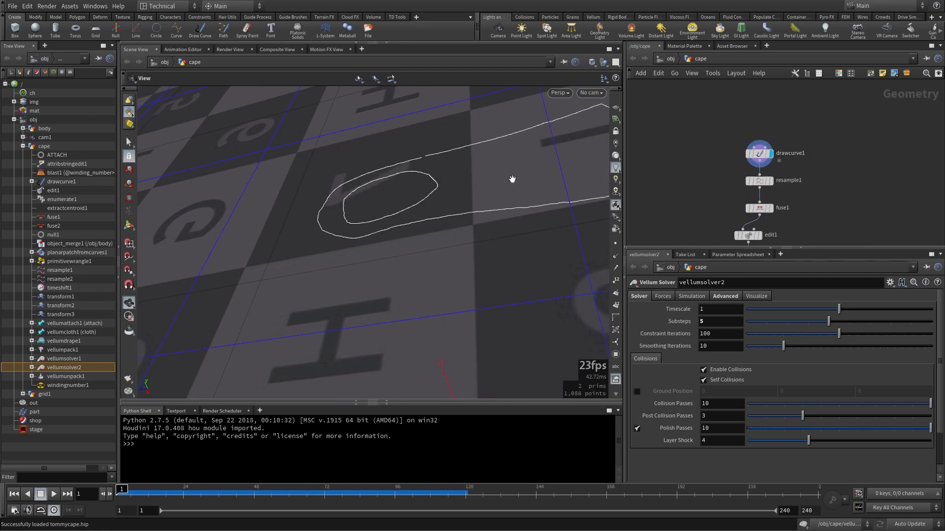
left_click(604, 62)
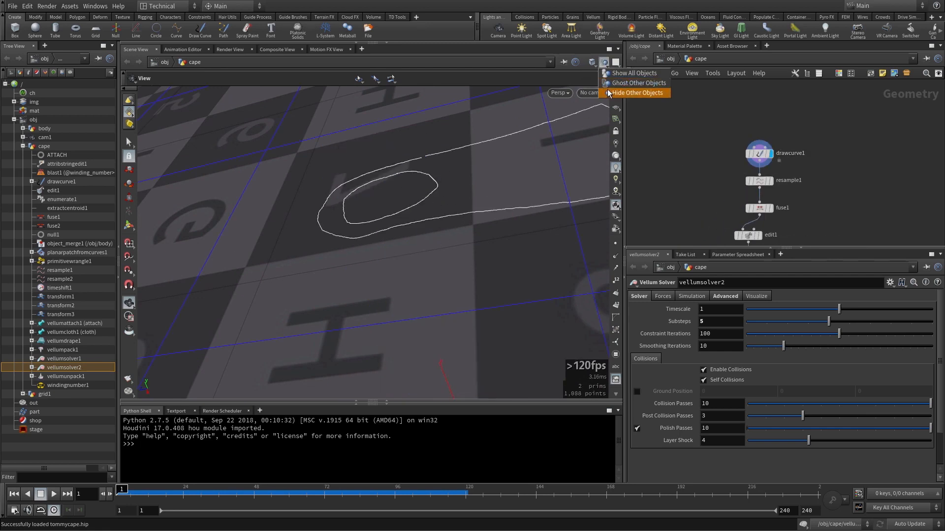
left_click(615, 97)
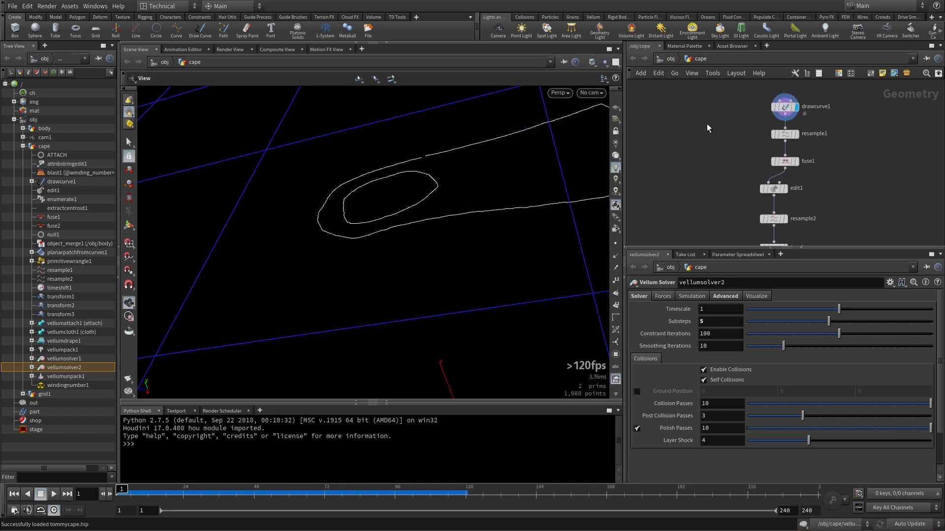
Template object_merge1 so the character's body appears as a reference alongside the drawn cape outline
left_click_drag(436, 211, 391, 265)
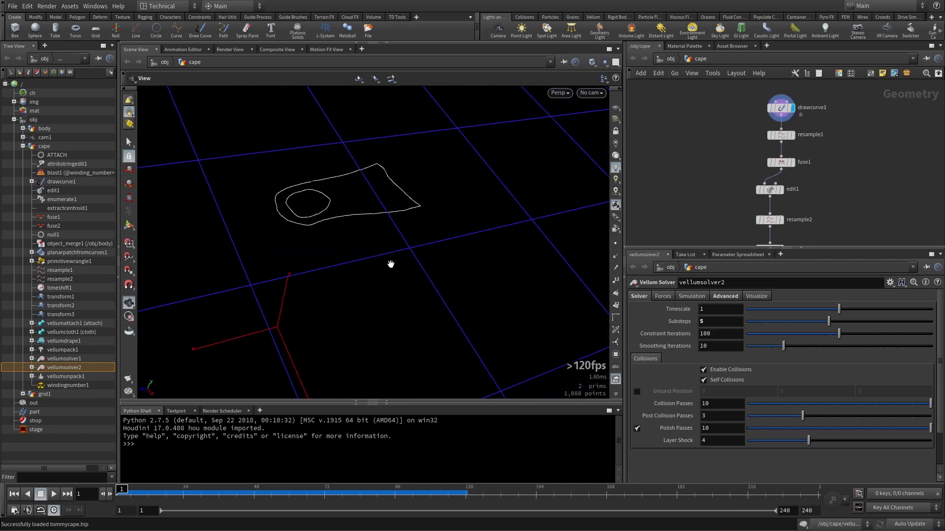
middle_click_drag(872, 235, 732, 137)
scroll(731, 138, "down", 2)
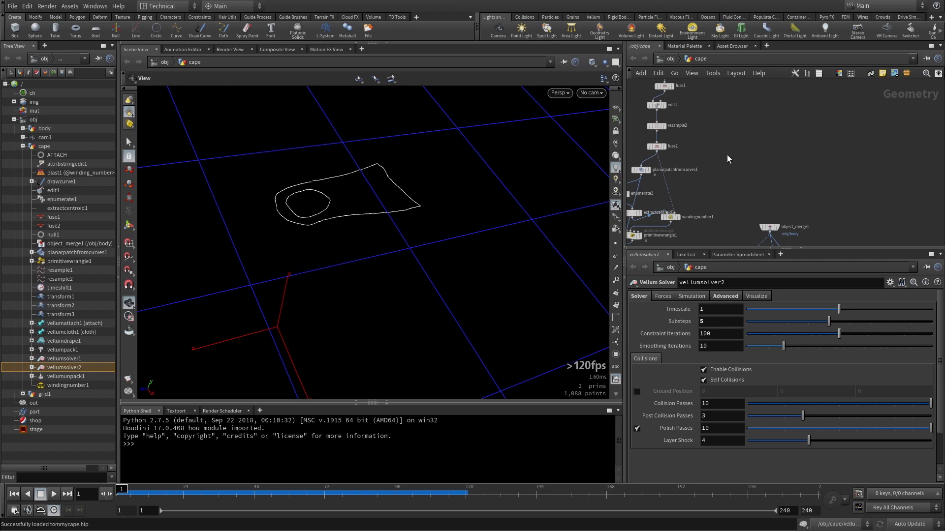
left_click(783, 239)
left_click_drag(418, 226, 330, 244)
right_click_drag(330, 245, 420, 182)
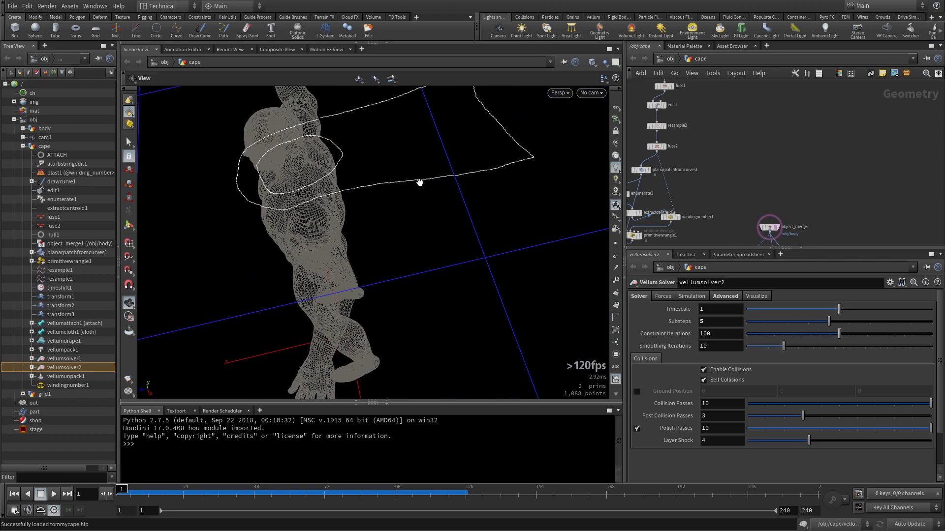
left_click_drag(312, 196, 422, 272)
middle_click_drag(423, 272, 440, 294)
Display the resample1 curves around the neck, switch the display to fuse1, and show fuse1's parameters
middle_click_drag(831, 159, 873, 234)
scroll(750, 180, "up", 3)
left_click(707, 120)
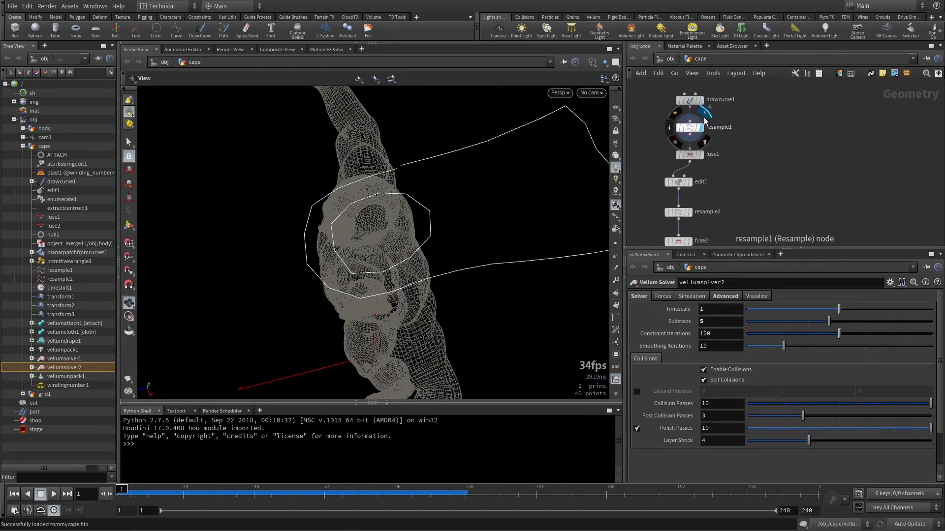
mouse_move(475, 218)
left_mouse_down()
mouse_move(484, 209)
mouse_move(485, 219)
left_mouse_up()
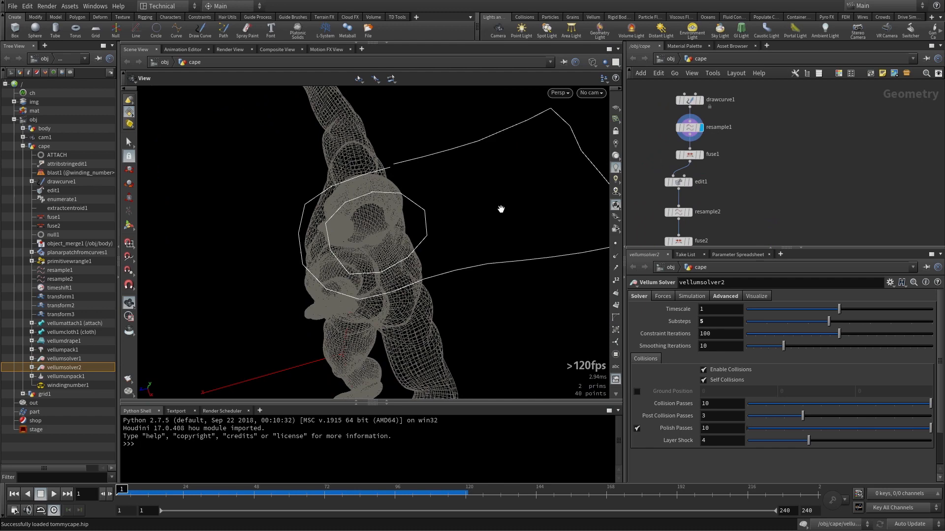
scroll(427, 162, "up", 3)
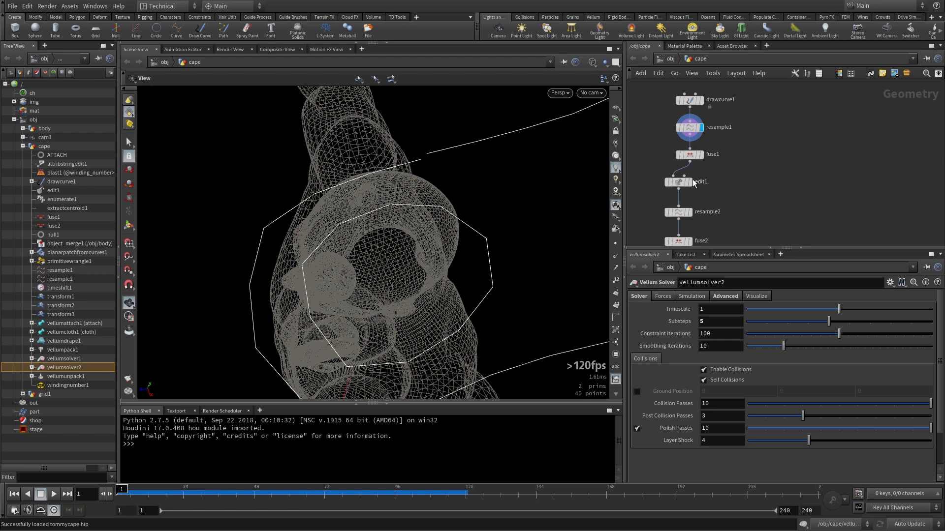
left_click(701, 155)
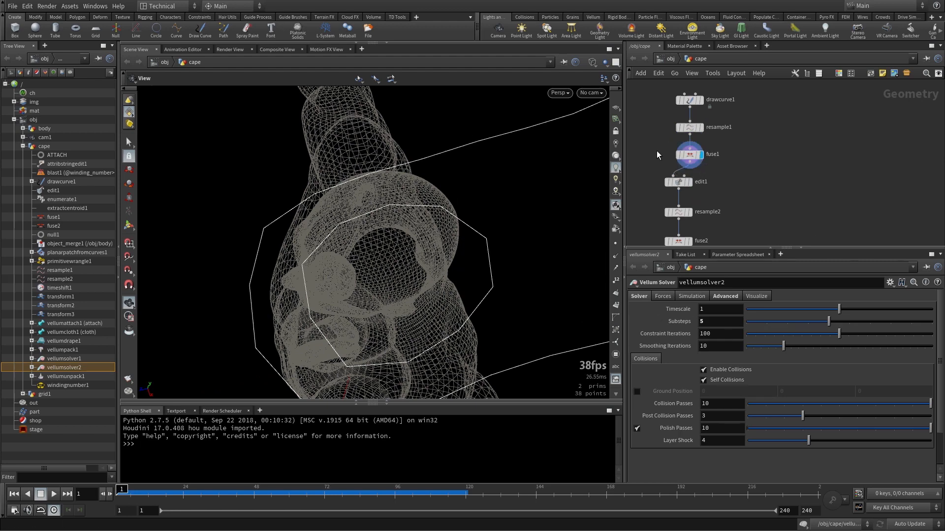
left_click(690, 155)
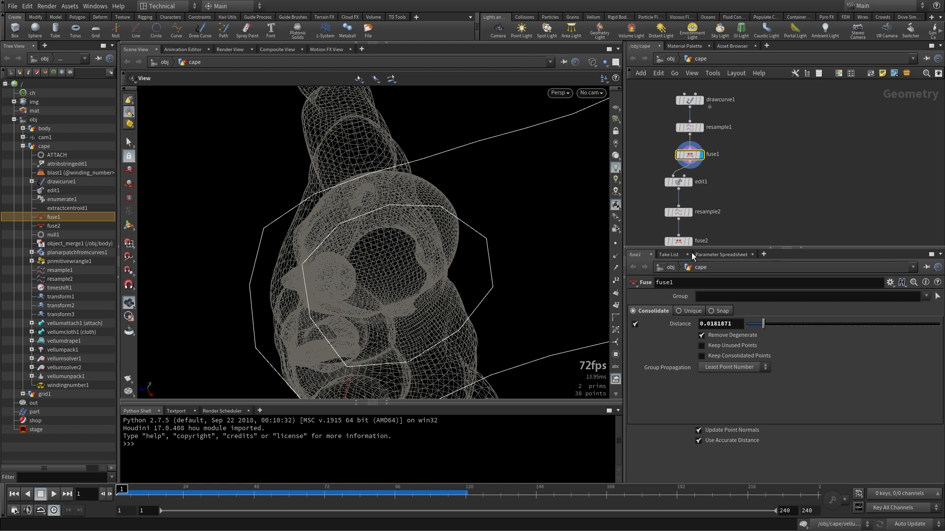
Display edit1 and examine how the edited cape outline sits around the character's neck and shoulders
middle_click_drag(652, 185, 702, 152)
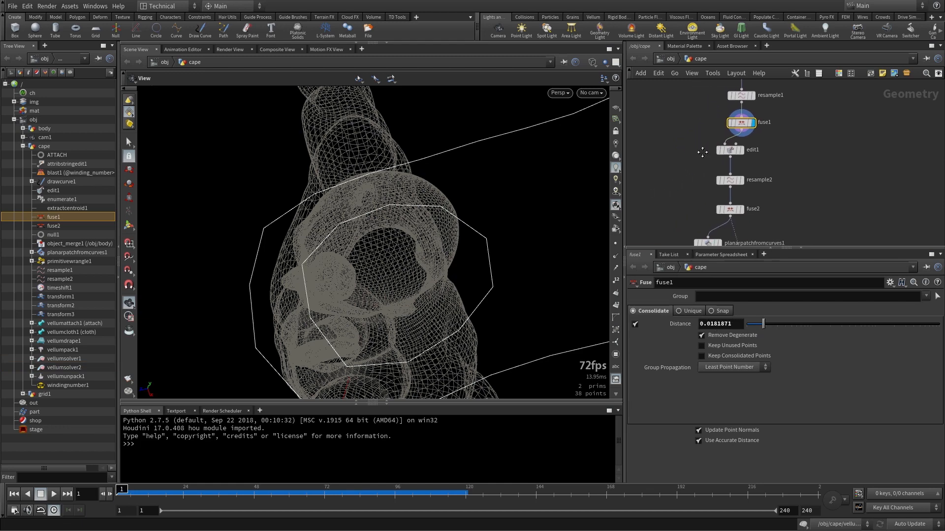
left_click(742, 150)
left_click_drag(388, 259, 425, 242)
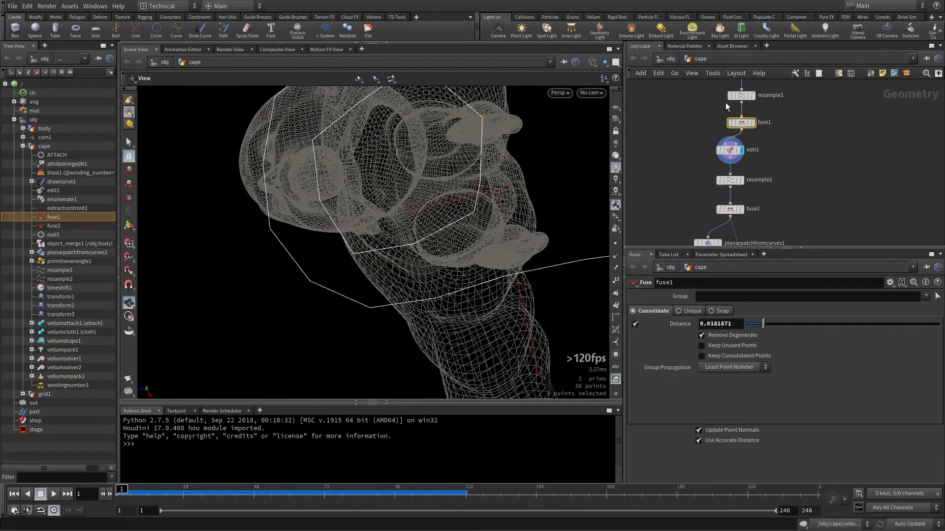
left_click_drag(474, 176, 404, 203)
middle_click_drag(428, 277, 343, 267)
Display resample2, show its parameters, and inspect the smoothed neck and shoulder curves
middle_click_drag(670, 207, 671, 185)
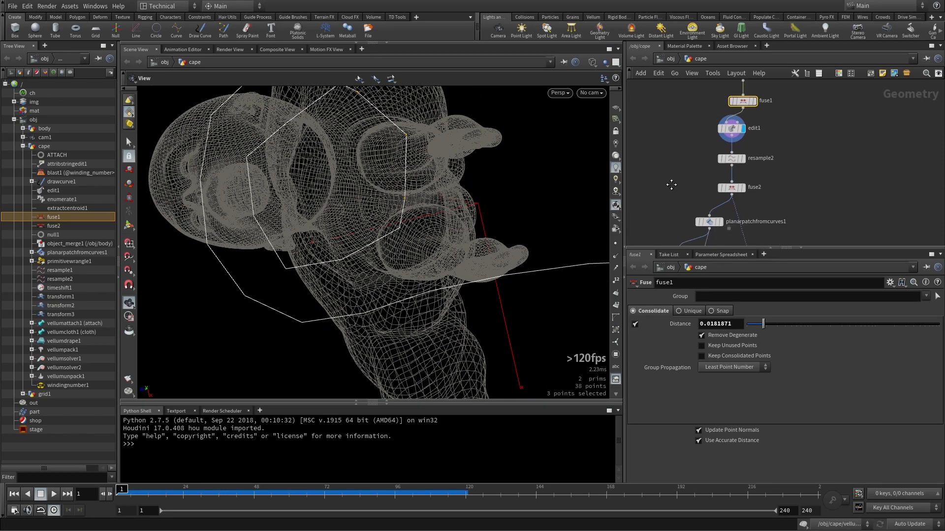
left_click(743, 158)
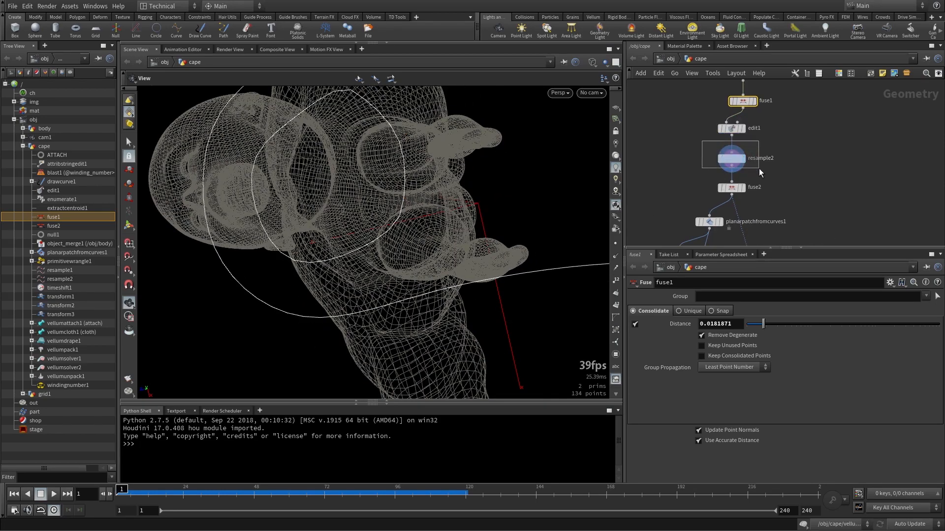
left_click_drag(759, 168, 758, 169)
left_click_drag(460, 220, 430, 216)
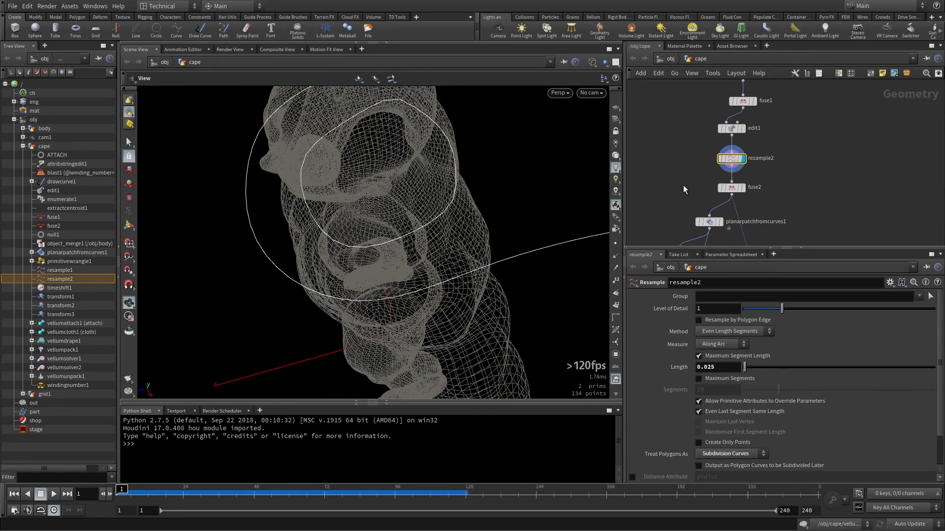
Try Straight Edges and Interpolating Curves for resample2's Treat Polygons As setting, and return it to Subdivision Curves
scroll(749, 429, "down", 2)
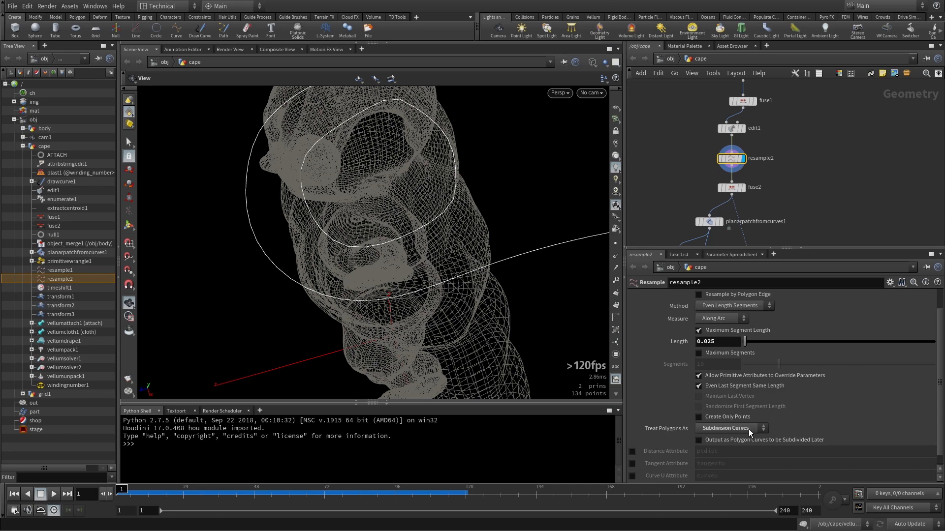
left_click(735, 426)
left_click(735, 438)
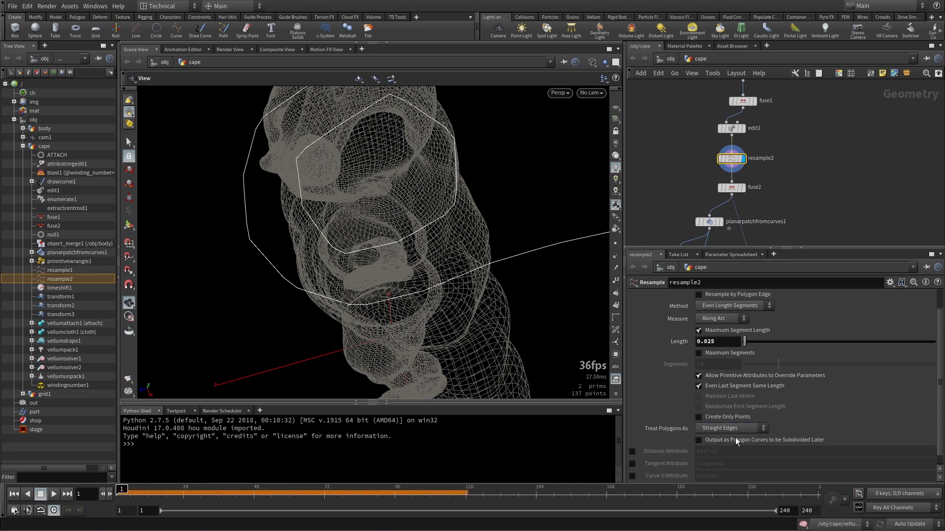
left_click(736, 431)
left_click(735, 456)
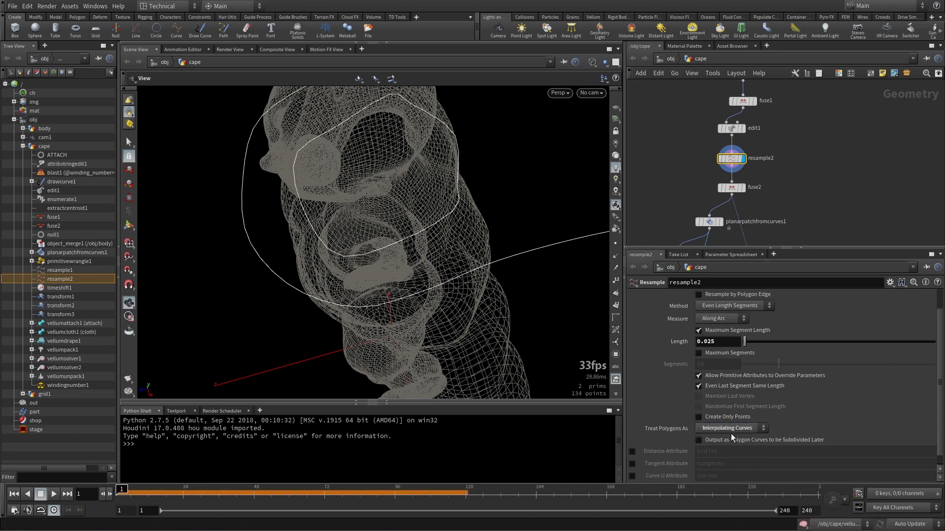
left_click(728, 426)
left_click(731, 447)
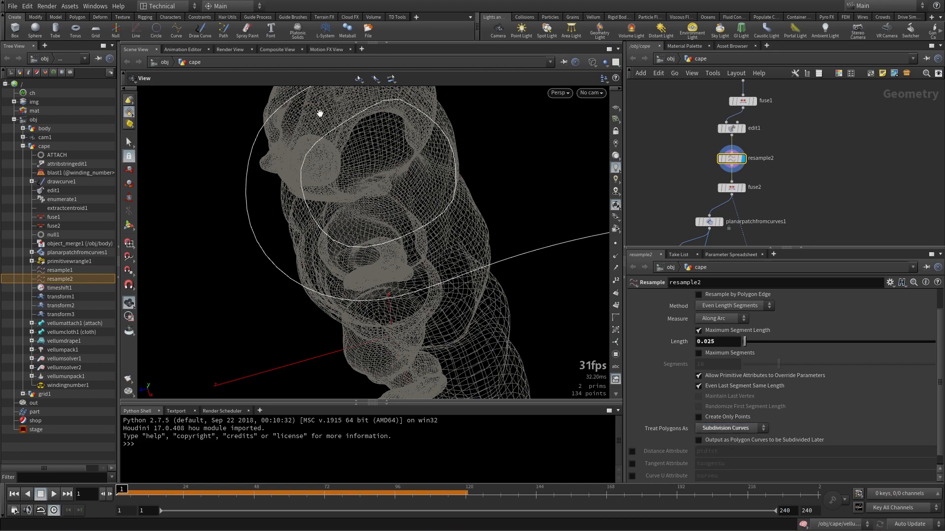
Turn on point numbers to inspect the resample2 curves, and switch the display to fuse2
left_click_drag(370, 202, 261, 187)
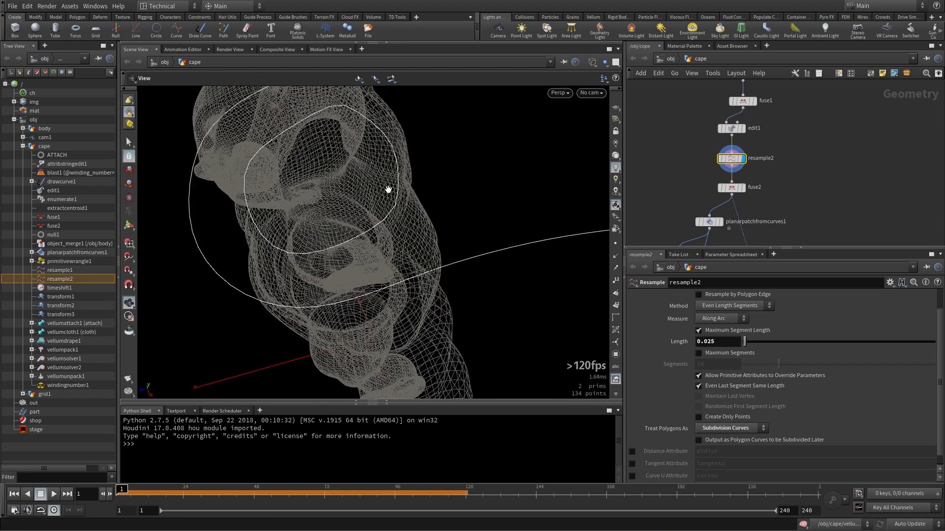
left_click_drag(367, 194, 349, 225)
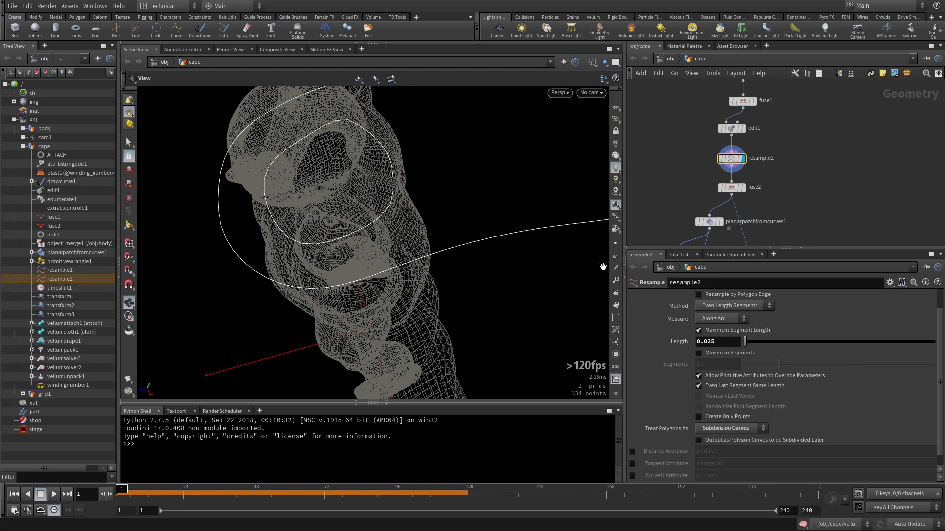
left_click(615, 280)
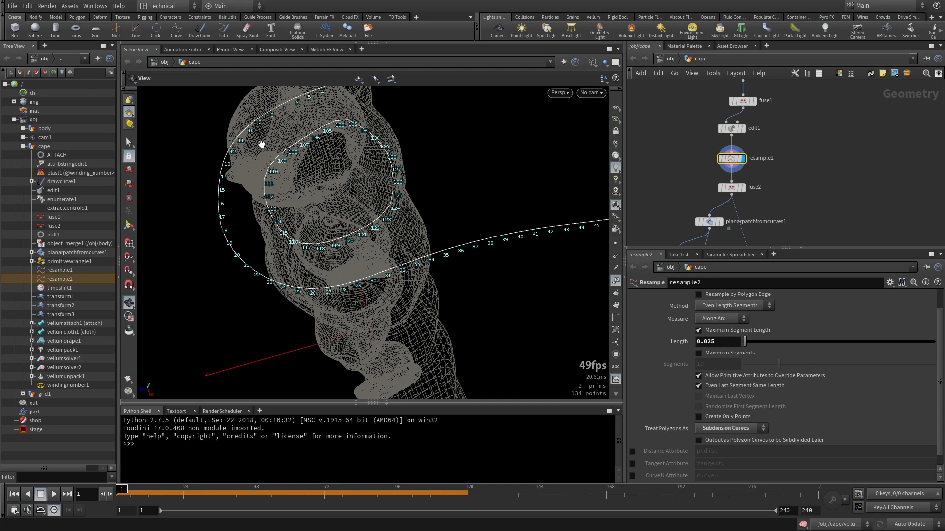
left_click_drag(250, 154, 348, 131)
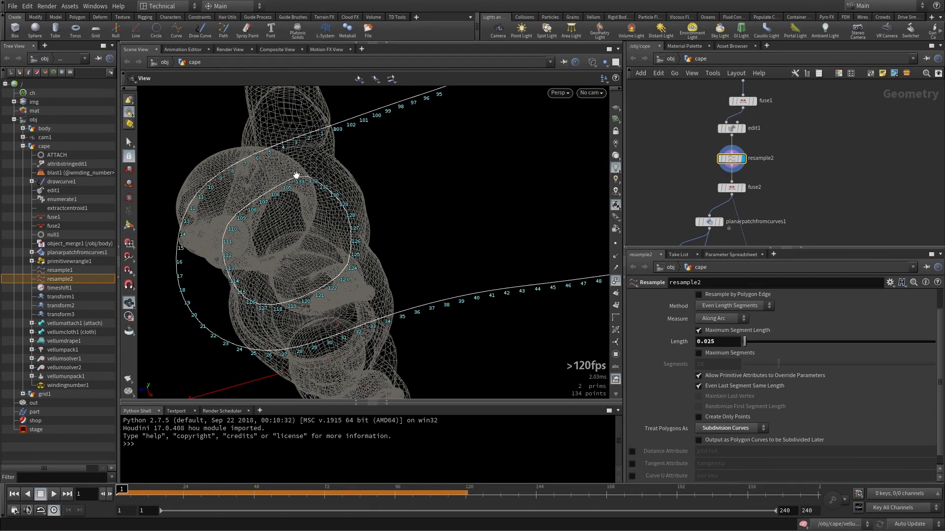
left_click(742, 187)
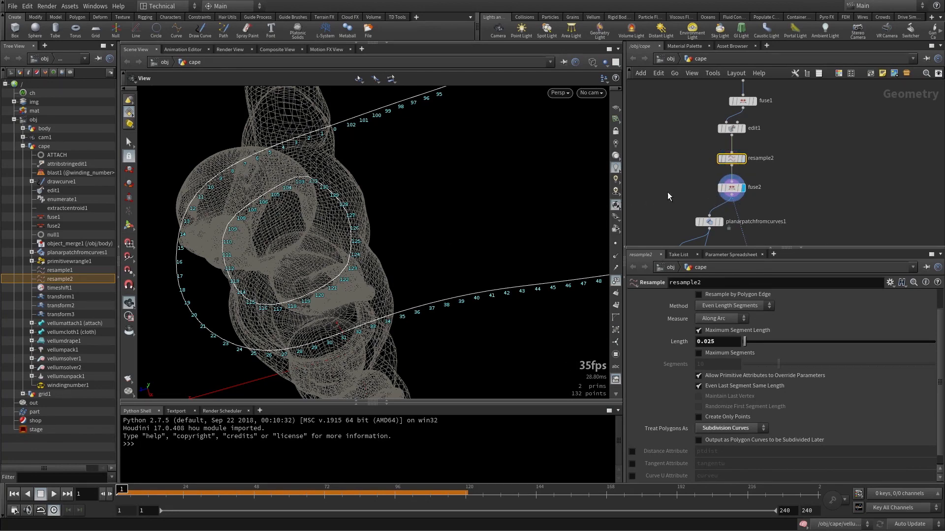
Display planarpatchfromcurves1, turn off point numbers, and examine the triangulated cape mesh around the neck opening
middle_click_drag(684, 185, 677, 146)
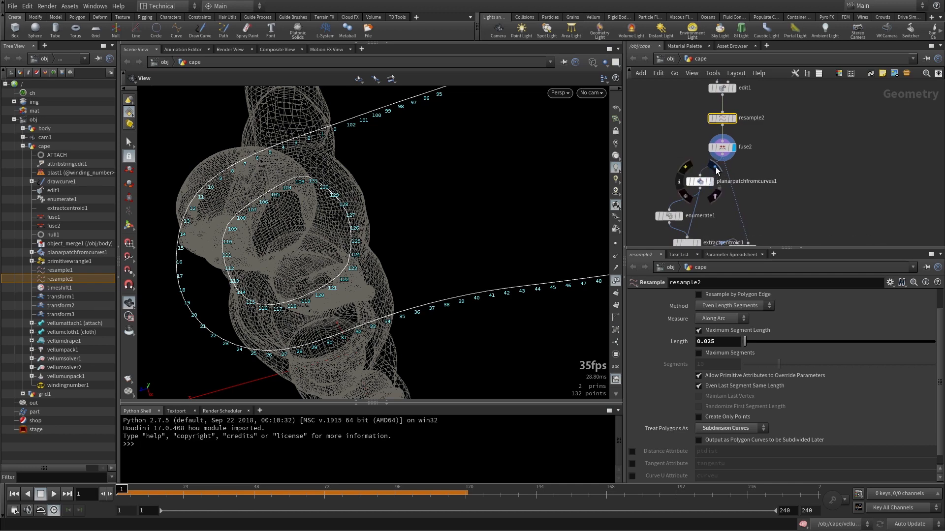
left_click(715, 169)
left_click(616, 282)
left_click_drag(411, 237, 430, 198)
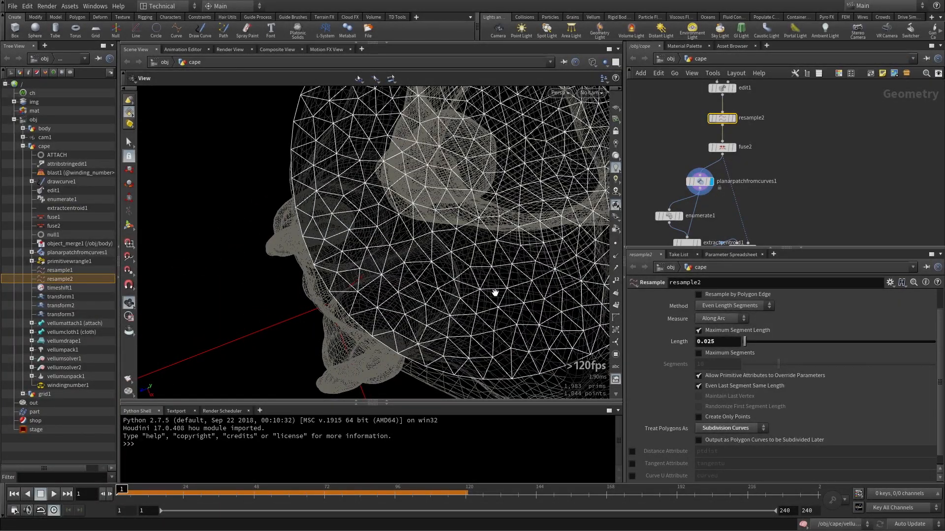
left_click_drag(592, 252, 479, 296)
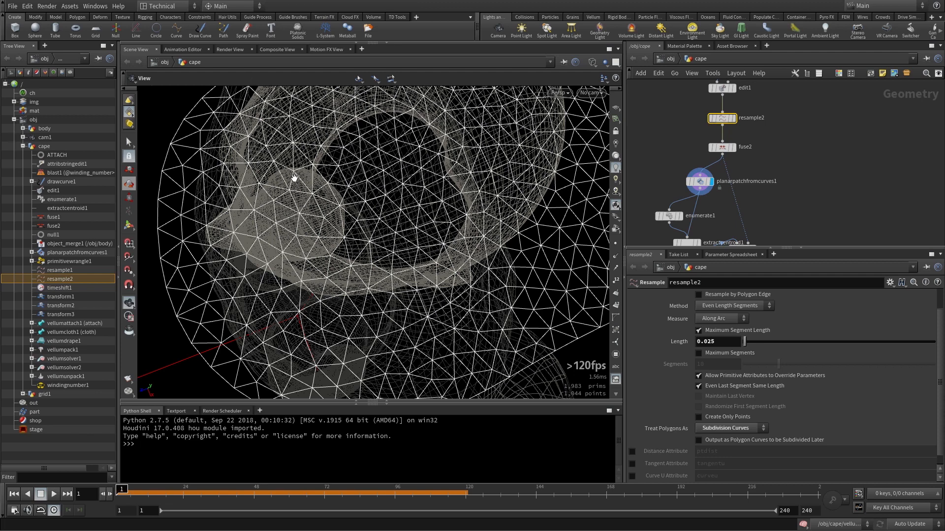
left_click_drag(294, 178, 322, 183)
Display enumerate1 and show its parameters, including the primitive index attribute
middle_click_drag(864, 198, 913, 158)
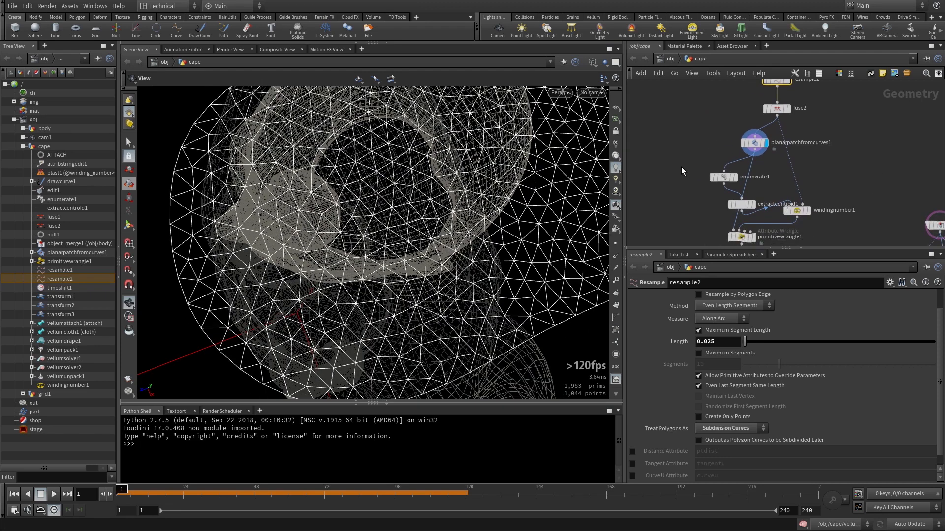
left_click(721, 177)
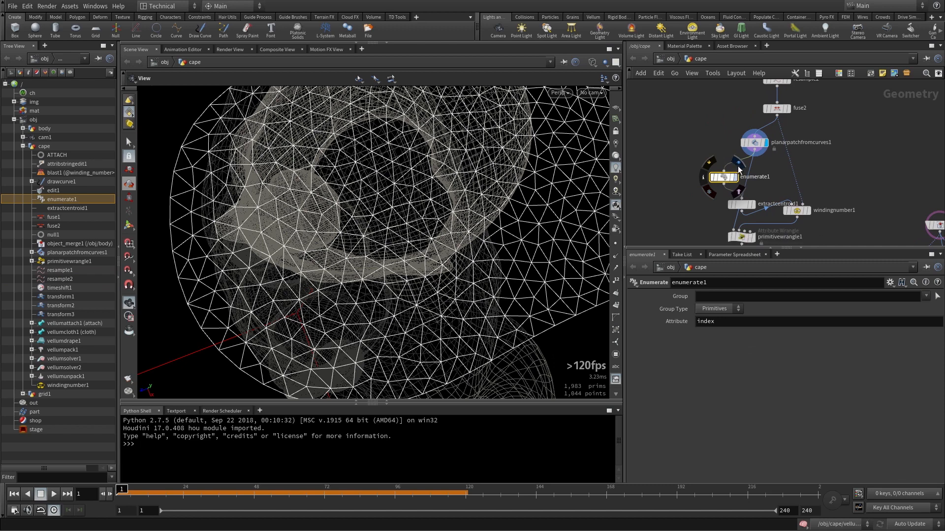
left_click(739, 166)
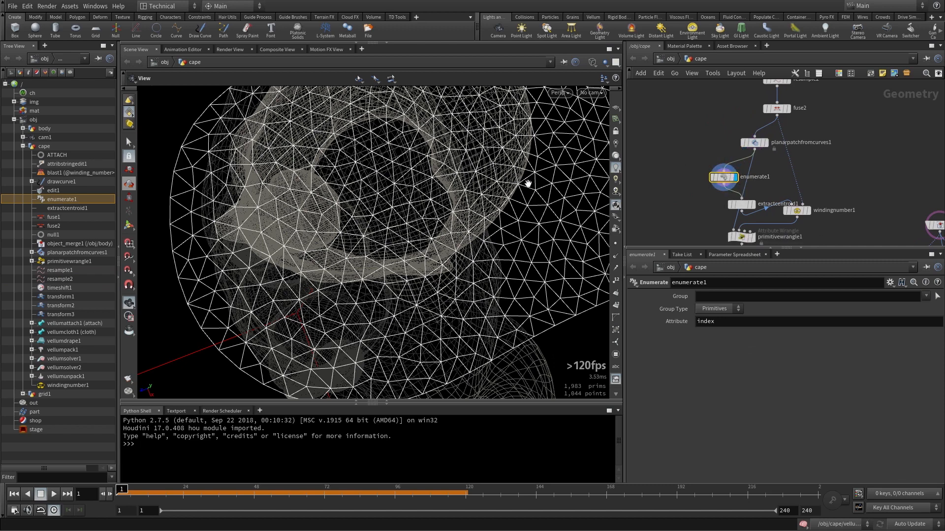
Display extractcentroid1 with its parameters and inspect the centroid points generated from the cape primitives
middle_click_drag(686, 192, 650, 169)
left_click(741, 173)
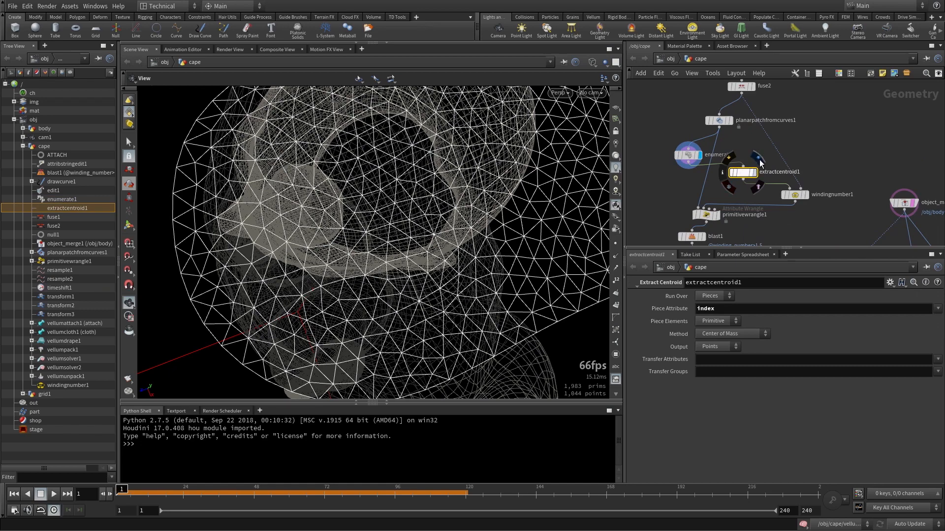
left_click(758, 159)
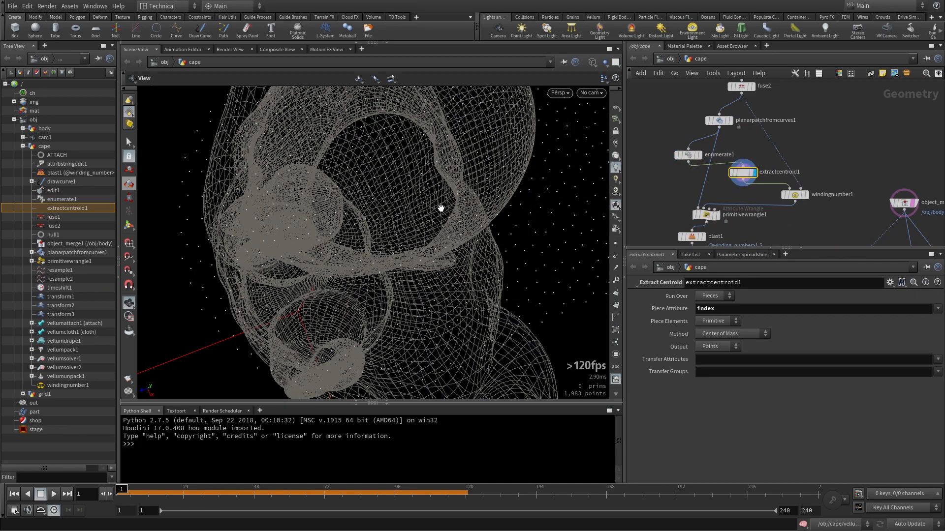
mouse_move(512, 166)
left_mouse_down()
mouse_move(447, 209)
mouse_move(520, 163)
left_mouse_up()
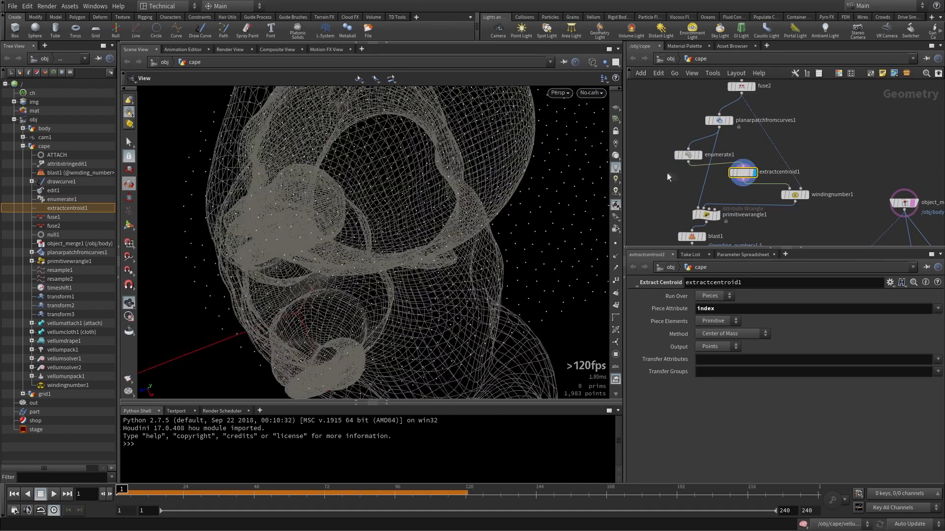
Compare enumerate1's attribute with extractcentroid1's piece attribute, and view the centroid points near the neck
left_click(700, 153)
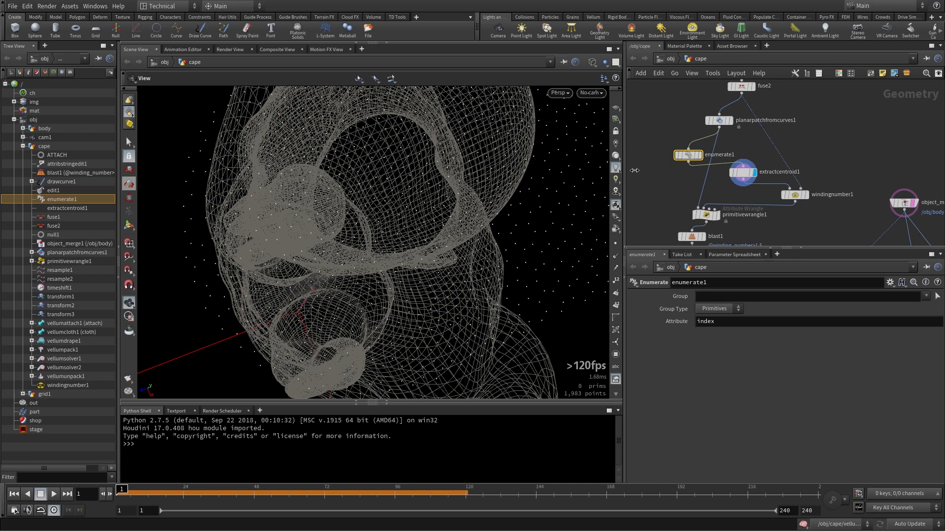
left_click(741, 172)
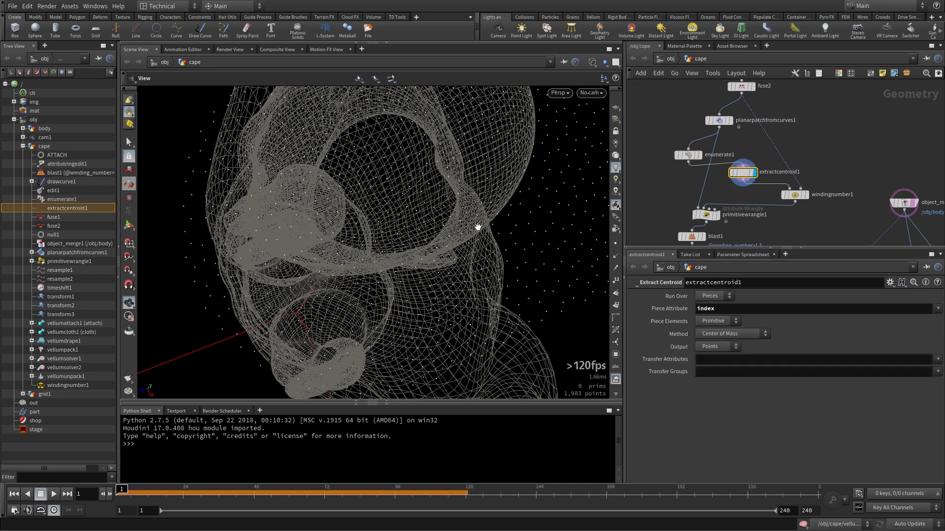
left_click_drag(443, 221, 437, 172)
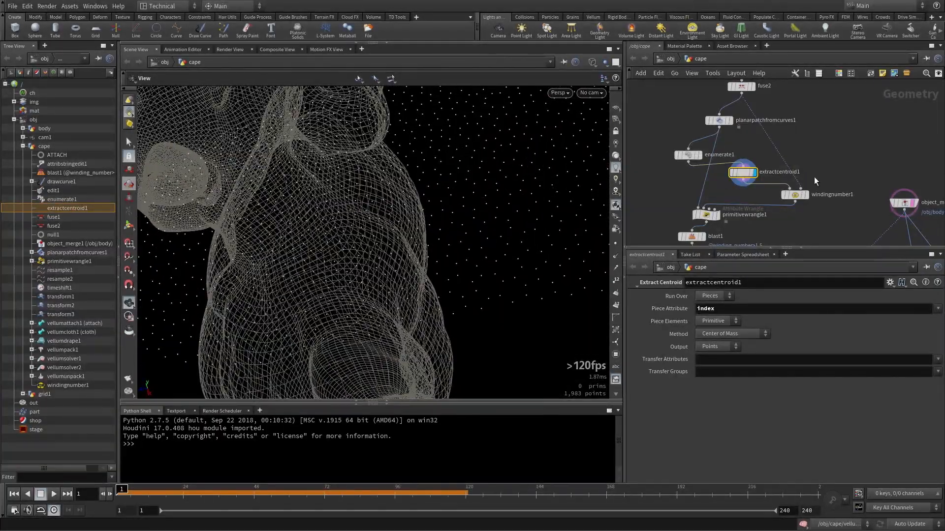
Display windingnumber1 and show its winding number parameters
left_click(793, 195)
left_click(807, 195)
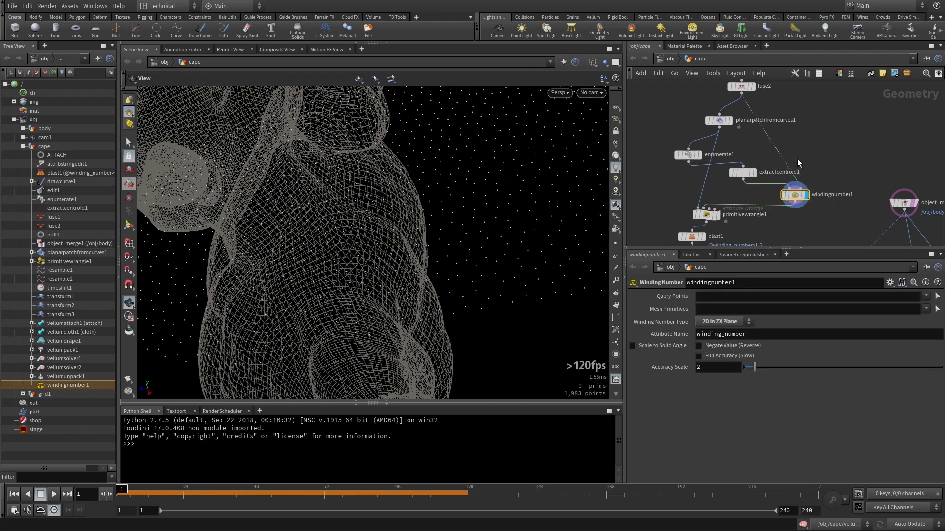
Review windingnumber1's parameters, then display fuse2 and inspect its curves around the neck
middle_click_drag(837, 153, 859, 128)
scroll(820, 173, "up", 2)
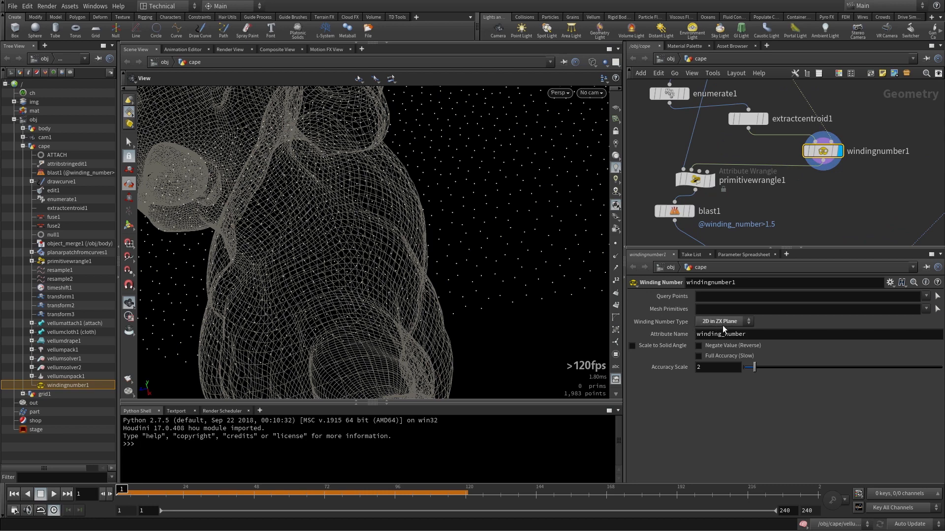
middle_click_drag(828, 140, 846, 264)
left_click(781, 119)
left_click_drag(556, 165, 533, 189)
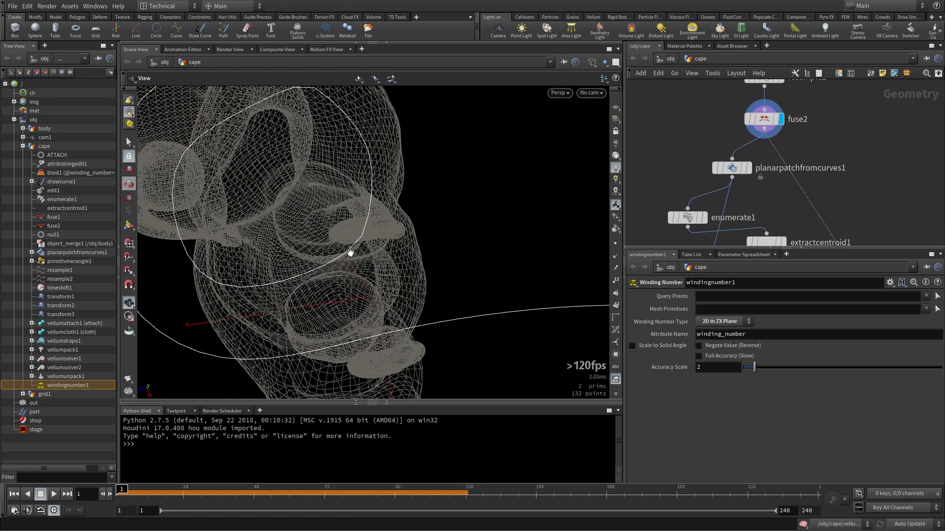
Display windingnumber1, open its node info and visualize the winding_number point attribute on the centroid points
middle_click_drag(790, 204, 805, 153)
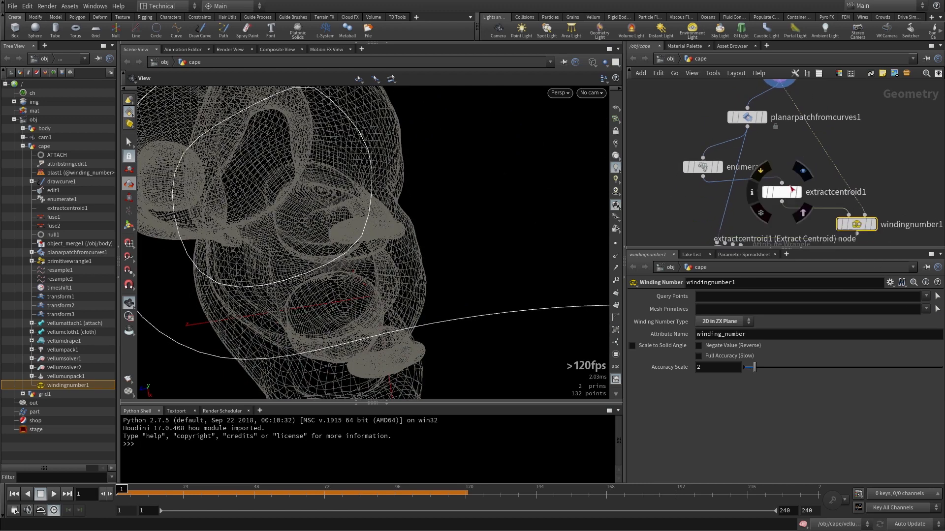
left_click(798, 192)
left_click(871, 224)
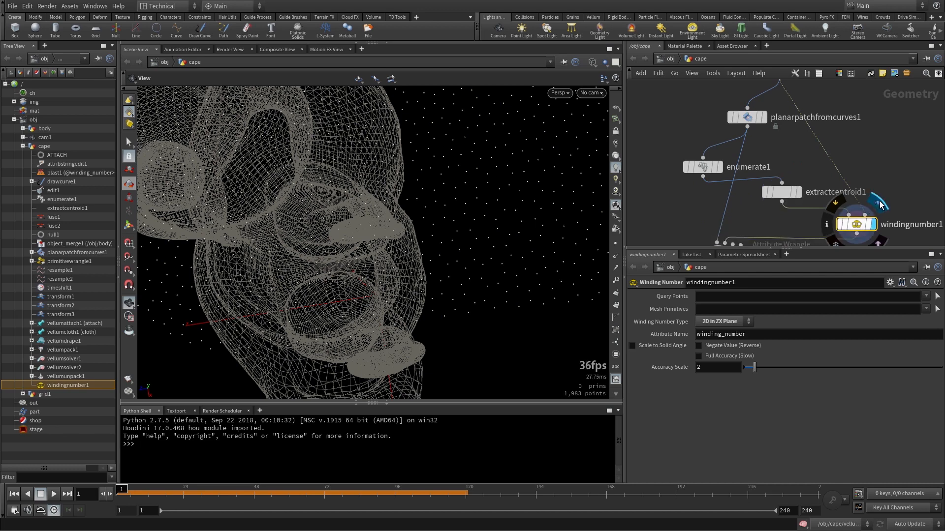
middle_click_drag(765, 211, 708, 160)
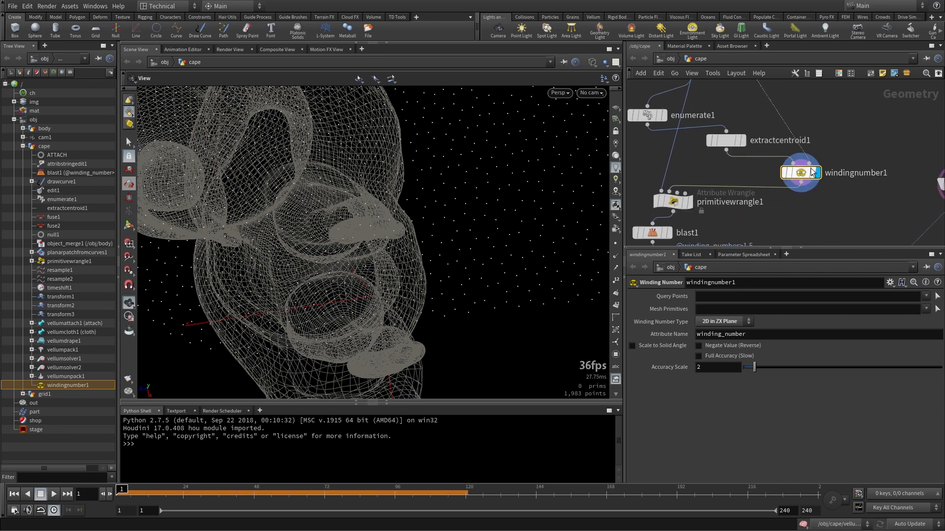
left_click(772, 169)
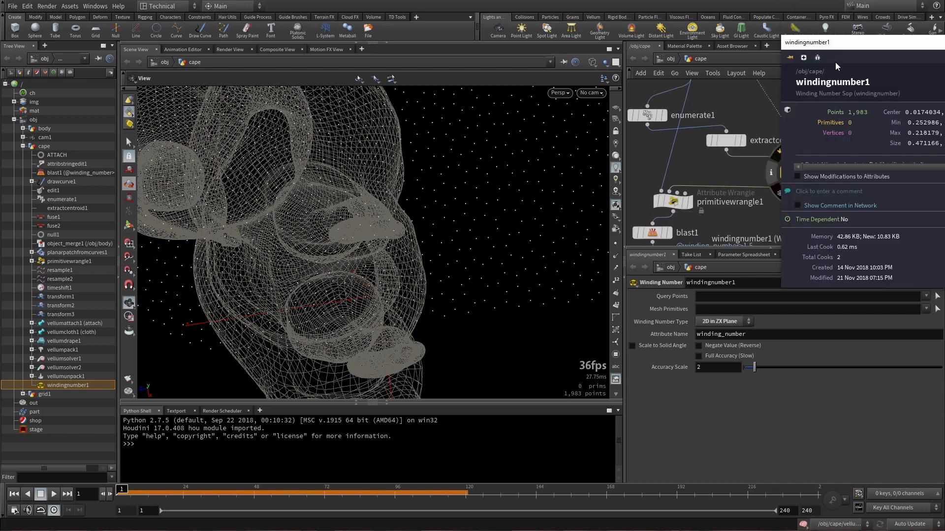
left_click_drag(817, 42, 614, 95)
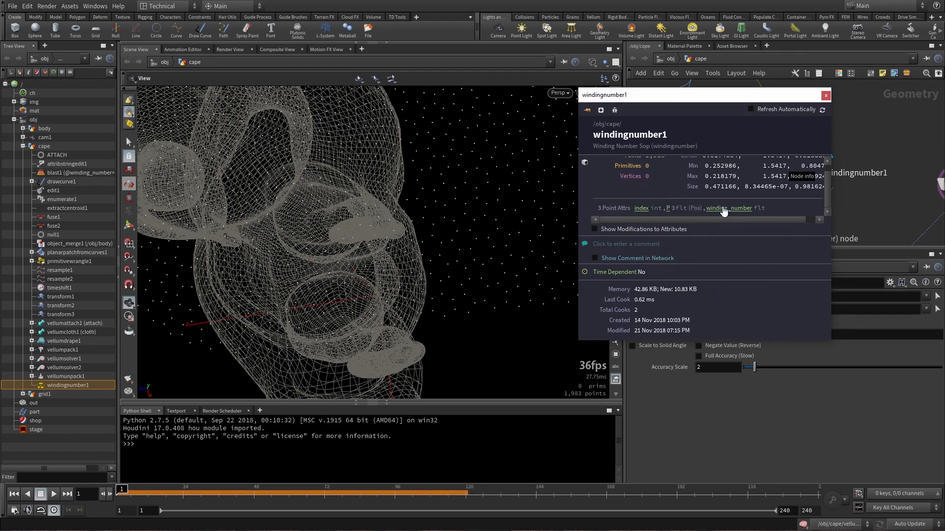
left_click_drag(535, 192, 397, 264)
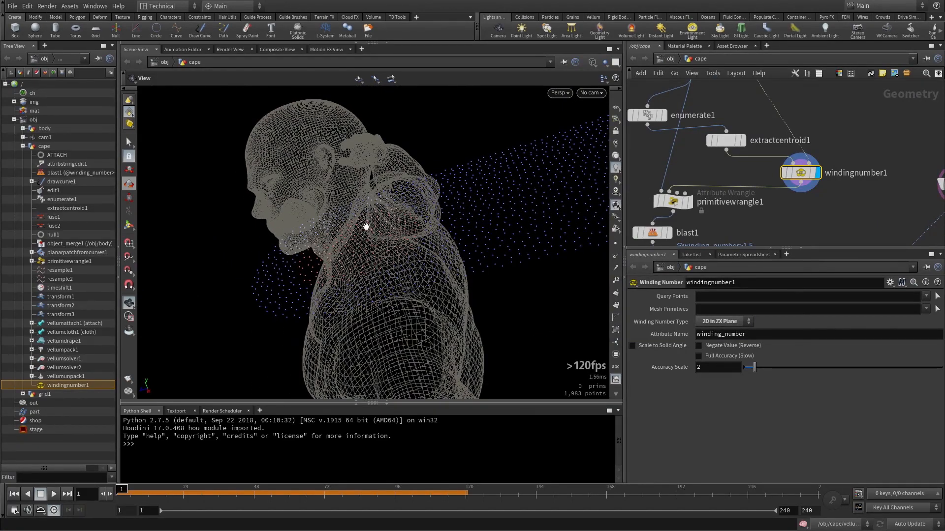
middle_click_drag(767, 208, 835, 154)
left_click_drag(682, 170, 739, 203)
left_click(738, 179)
scroll(539, 202, "up", 5)
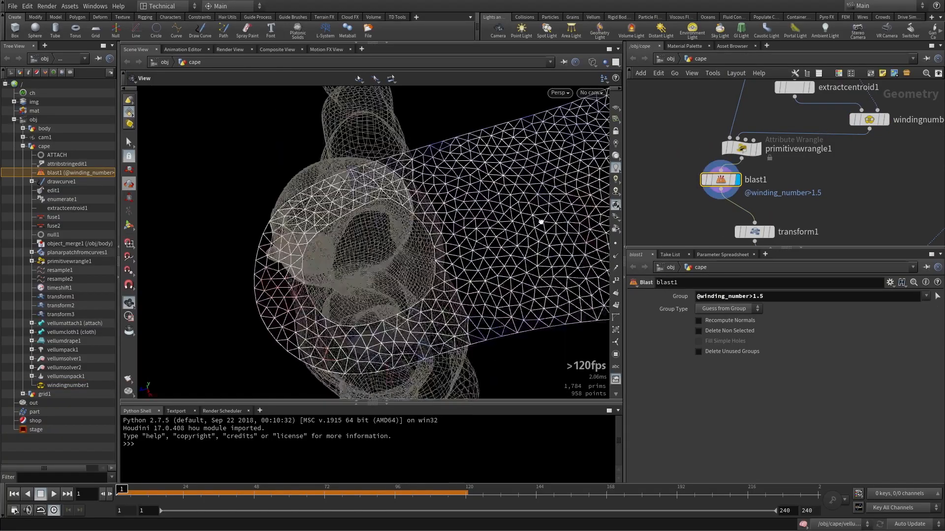
left_click_drag(539, 203, 523, 227)
left_click(614, 348)
left_click_drag(508, 327, 539, 273)
middle_click_drag(843, 189, 855, 111)
mouse_move(471, 289)
left_mouse_down()
mouse_move(553, 268)
mouse_move(555, 249)
mouse_move(556, 266)
left_mouse_up()
key("w")
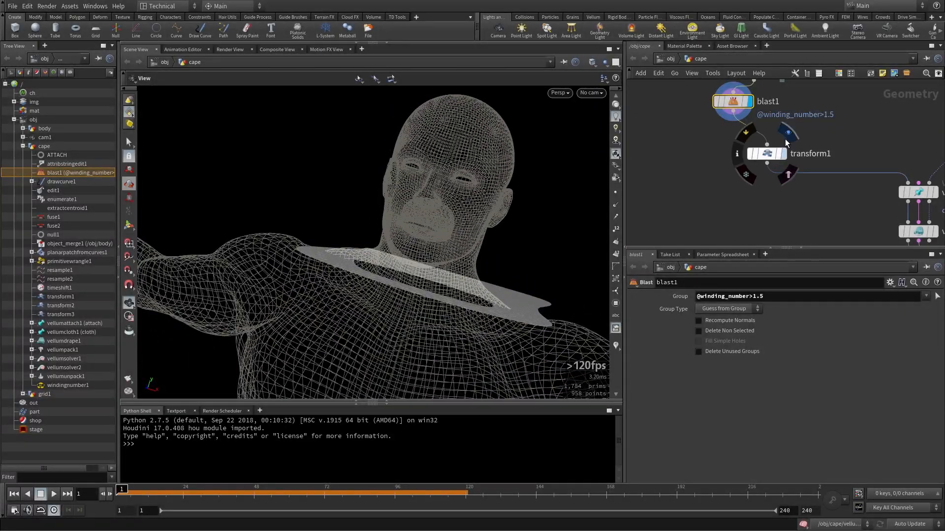
Display transform1 and view the flat cape positioned around the character's neck
left_click(785, 138)
left_click_drag(548, 231, 457, 278)
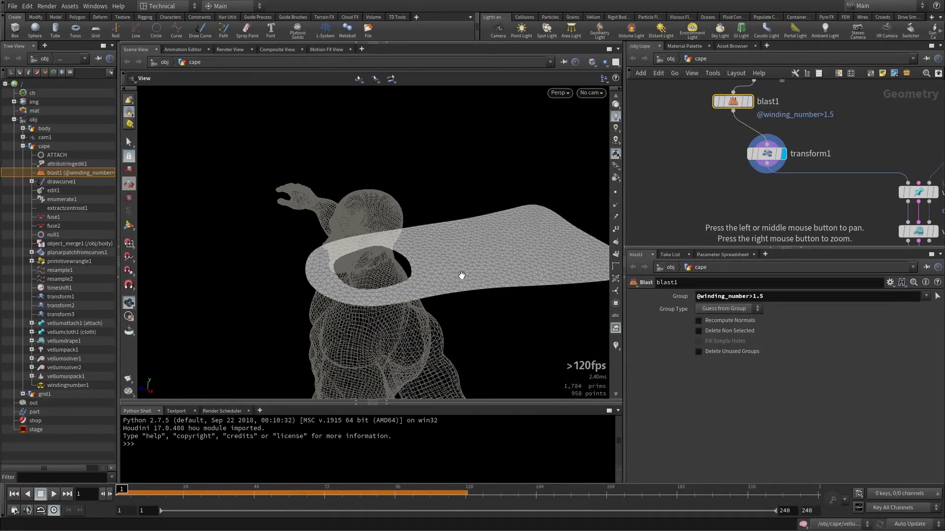
middle_click_drag(881, 209, 697, 207)
Display vellumcloth1 and vellumdrape1 in turn and inspect the cape around the character's neck and shoulders
middle_click_drag(772, 154, 774, 168)
mouse_move(737, 201)
left_click(757, 184)
middle_click_drag(695, 223, 716, 137)
left_click(773, 159)
mouse_move(557, 234)
left_mouse_down()
mouse_move(525, 255)
mouse_move(489, 188)
mouse_move(575, 270)
mouse_move(541, 228)
mouse_move(460, 281)
mouse_move(571, 299)
mouse_move(585, 281)
left_mouse_up()
key("w")
key("w")
Bypass vellumattach1 and display vellumsolver1 with the whole character and cape in view
middle_click_drag(737, 203, 672, 97)
scroll(723, 148, "down", 3)
left_click(712, 212)
left_click(703, 216)
left_click(746, 164)
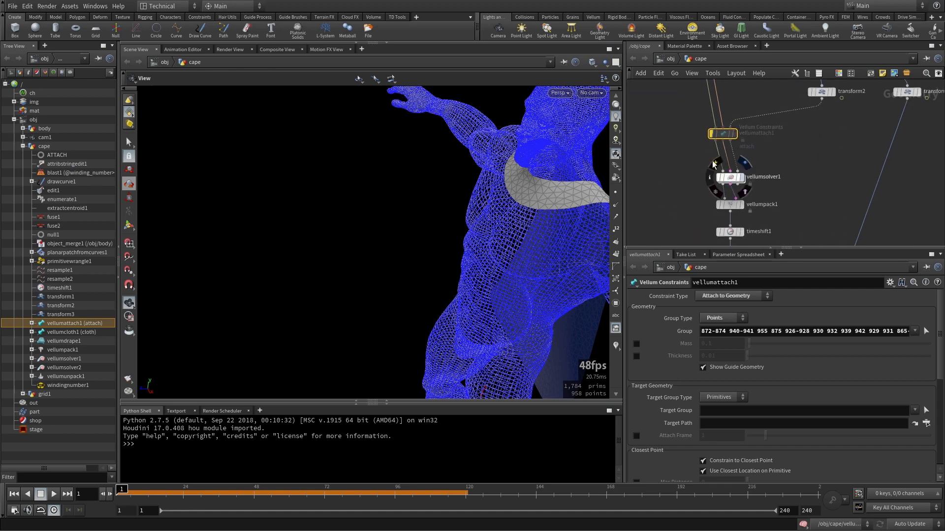
scroll(569, 169, "down", 5)
left_click_drag(569, 170, 456, 224)
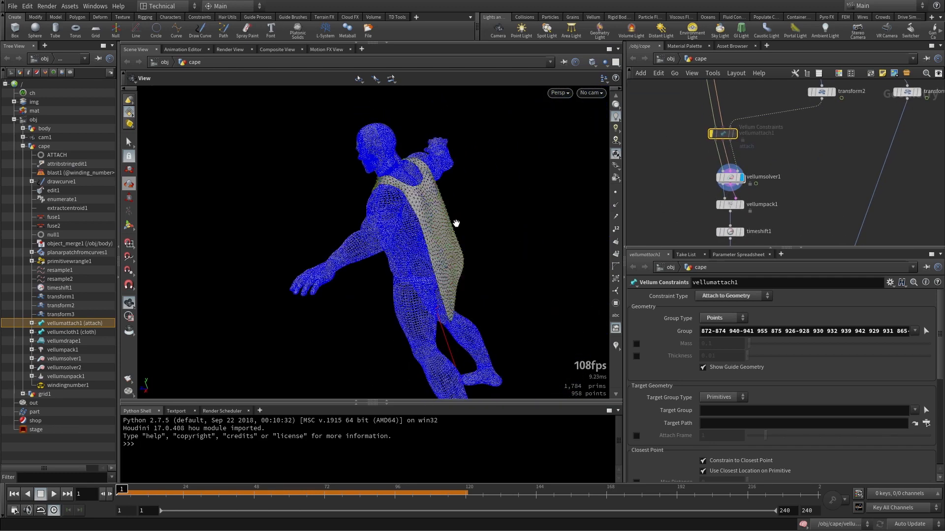
Play the simulation without the attach constraint, stop at frame 21 and locate the moving character and cape
left_click(54, 497)
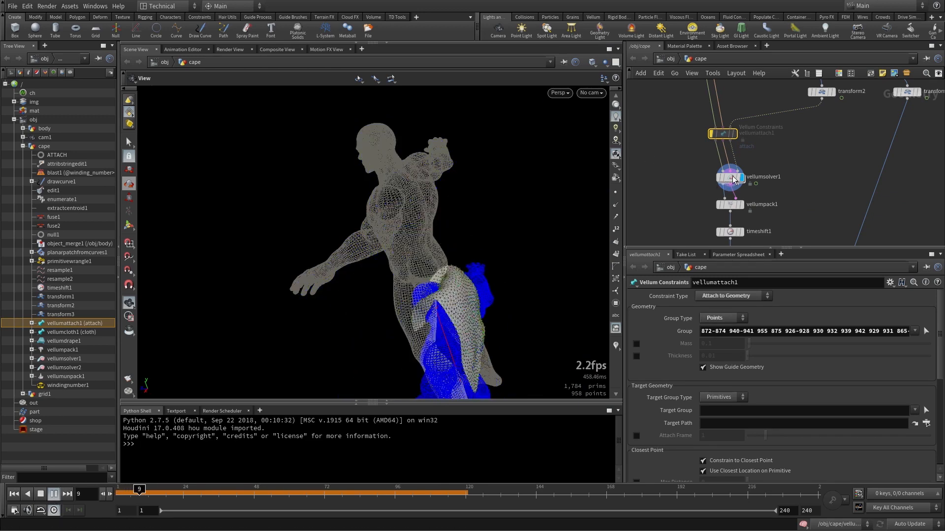
mouse_move(731, 181)
left_click(745, 195)
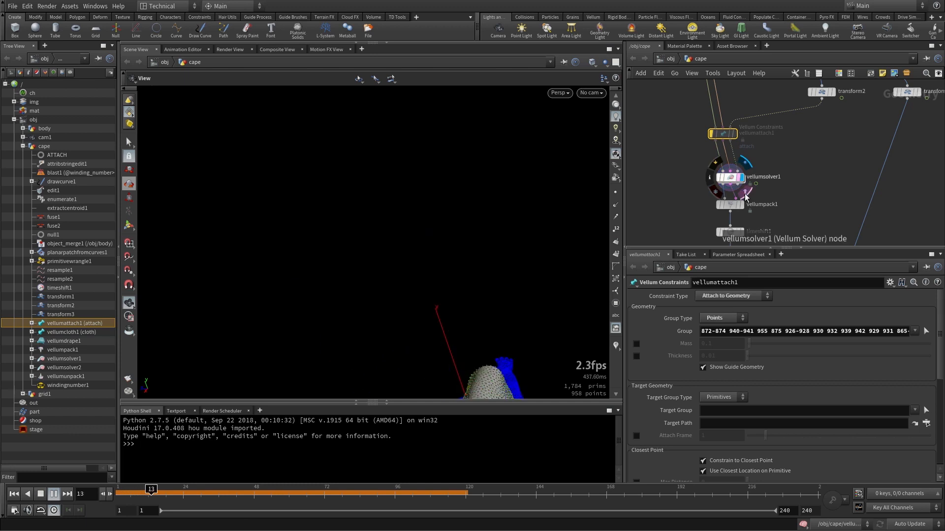
middle_click_drag(453, 292, 382, 350)
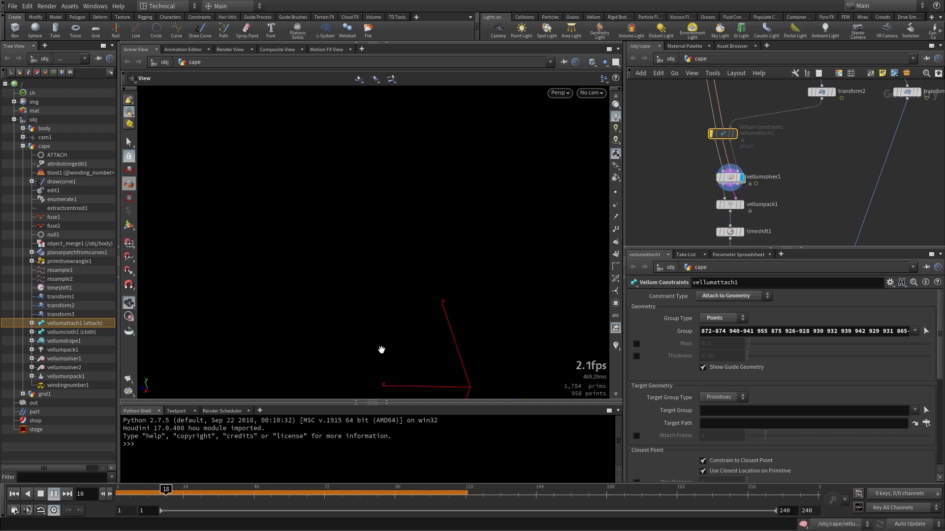
middle_click_drag(358, 169, 475, 298)
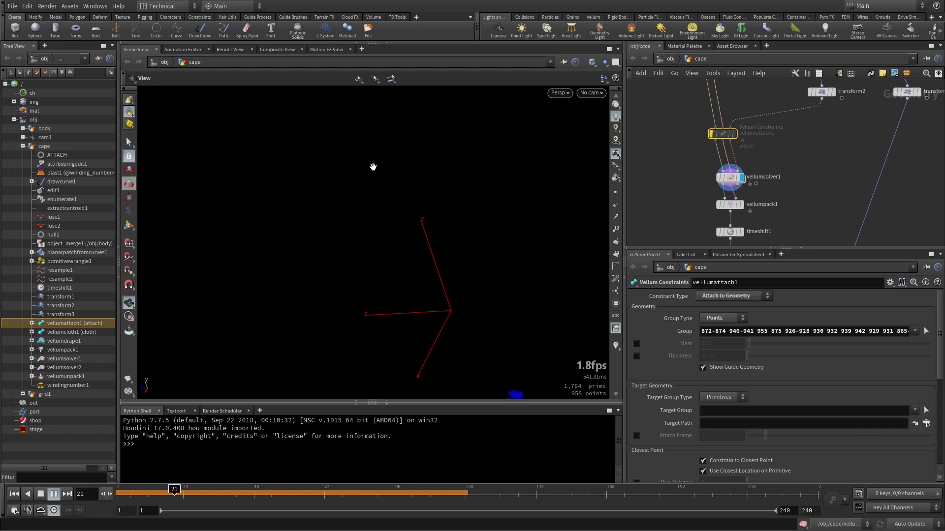
left_click(176, 490)
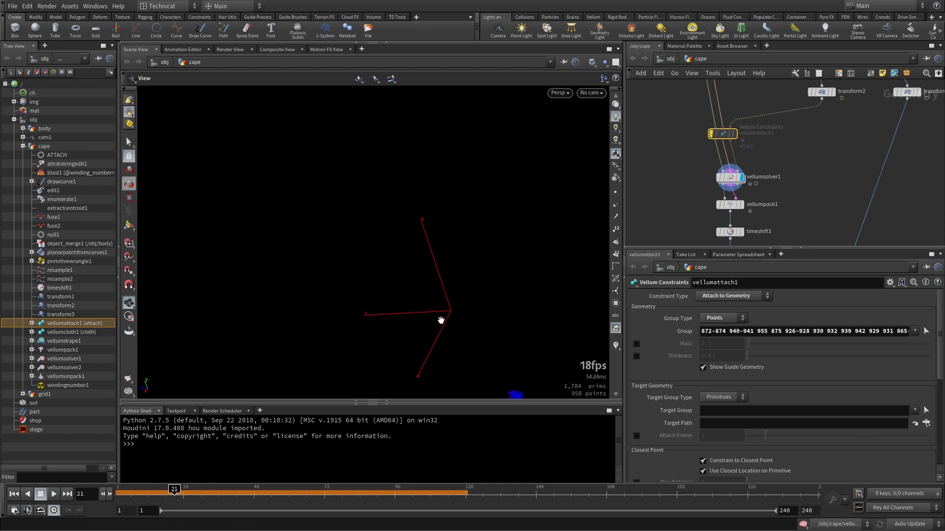
middle_click_drag(413, 328, 331, 90)
left_click_drag(367, 265, 434, 263)
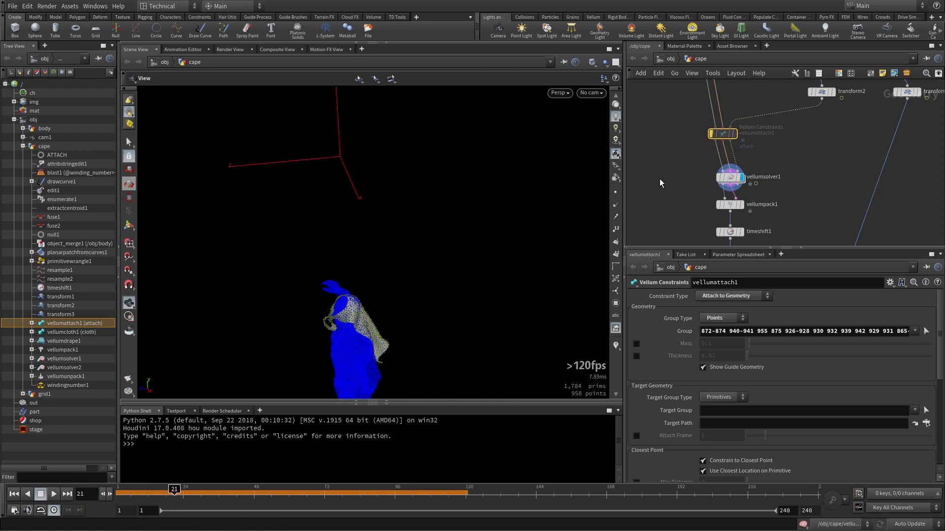
Return to frame 1 and examine how the cape collar rests on the neck and shoulder
left_click_drag(174, 490, 118, 490)
middle_click_drag(303, 182, 287, 280)
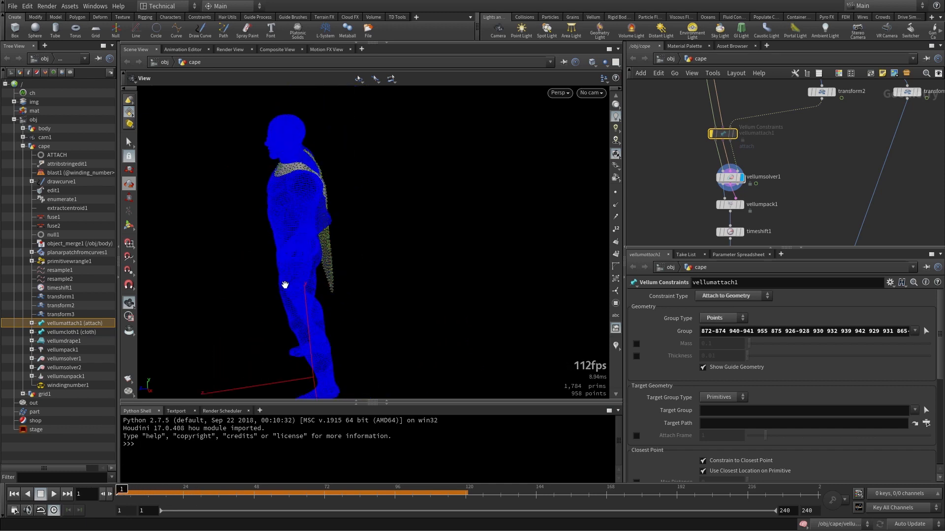
left_click_drag(123, 491, 88, 488)
middle_click_drag(271, 223, 297, 268)
right_click_drag(297, 267, 435, 254)
left_click_drag(434, 254, 386, 195)
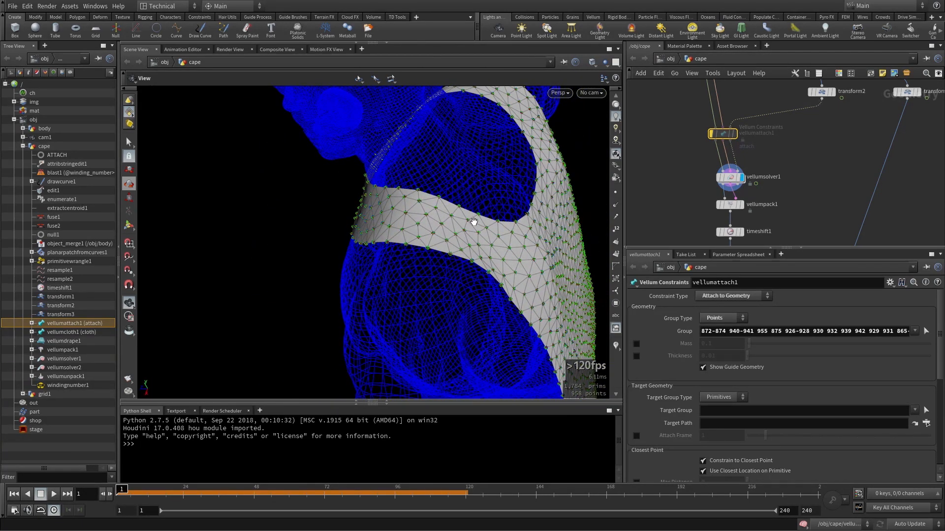
left_click_drag(418, 255, 238, 135)
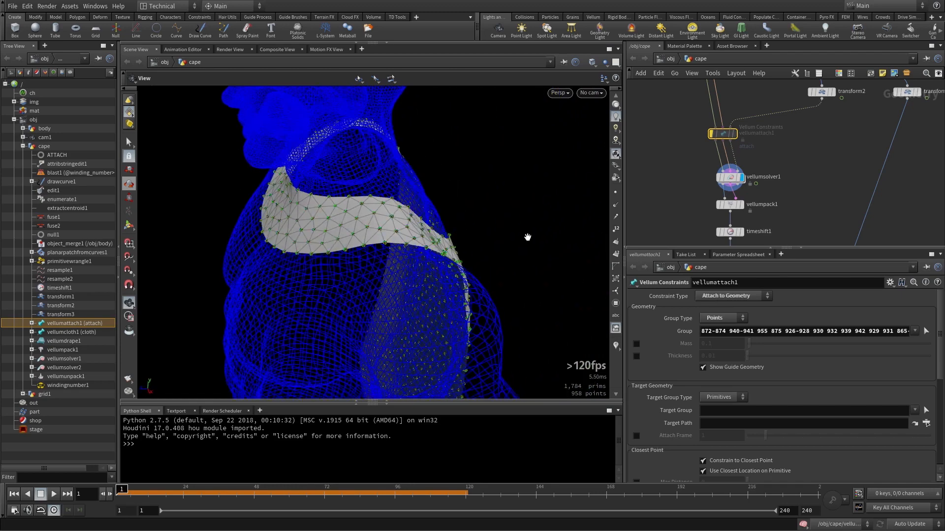
Re-enable the vellumattach1 constraint feeding vellumsolver1
middle_click_drag(692, 139, 672, 186)
left_click(693, 169)
left_click_drag(641, 150, 728, 199)
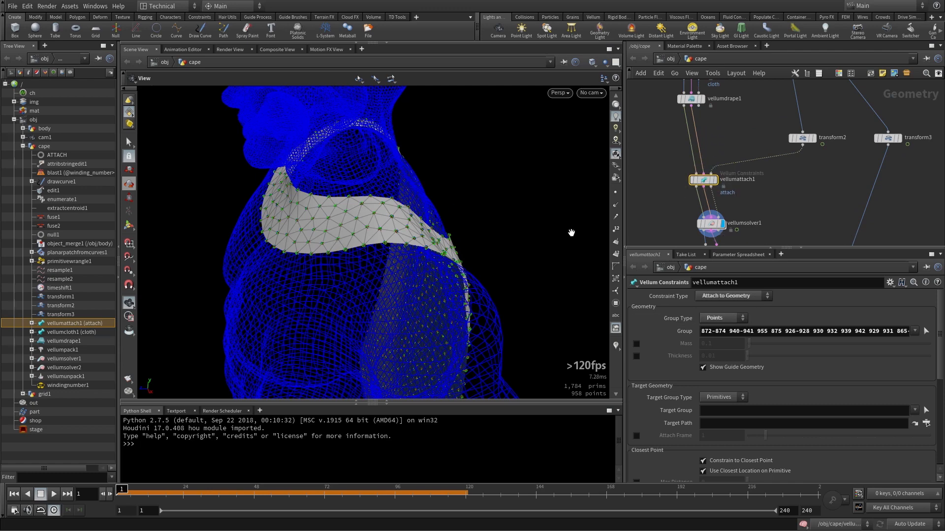
left_click_drag(675, 162, 718, 192)
Show the collar points selected in vellumattach1's Group and accept the existing selection
middle_click_drag(382, 209, 546, 253)
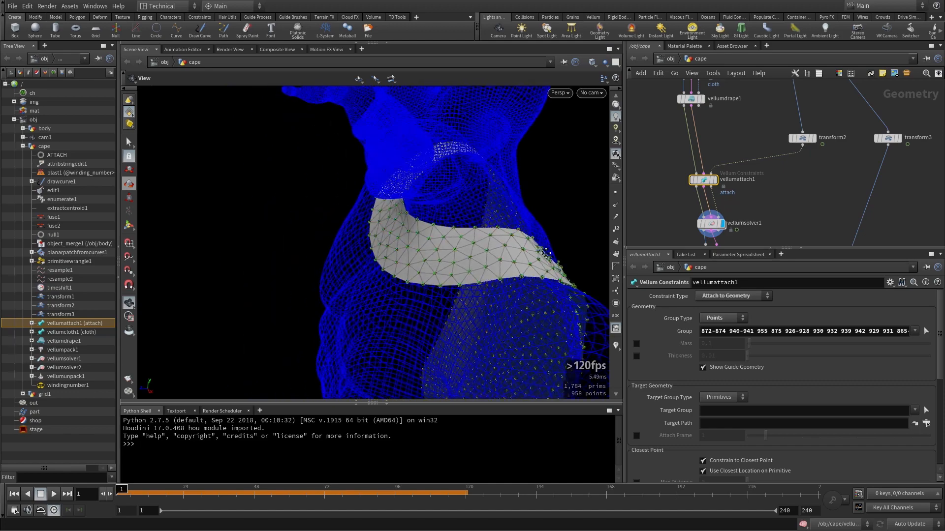
left_click(930, 334)
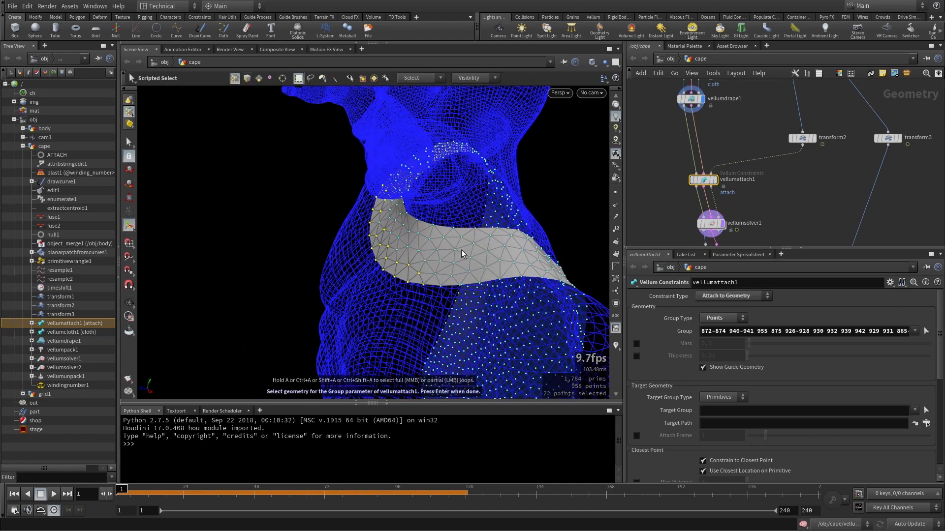
left_click_drag(390, 238, 374, 210)
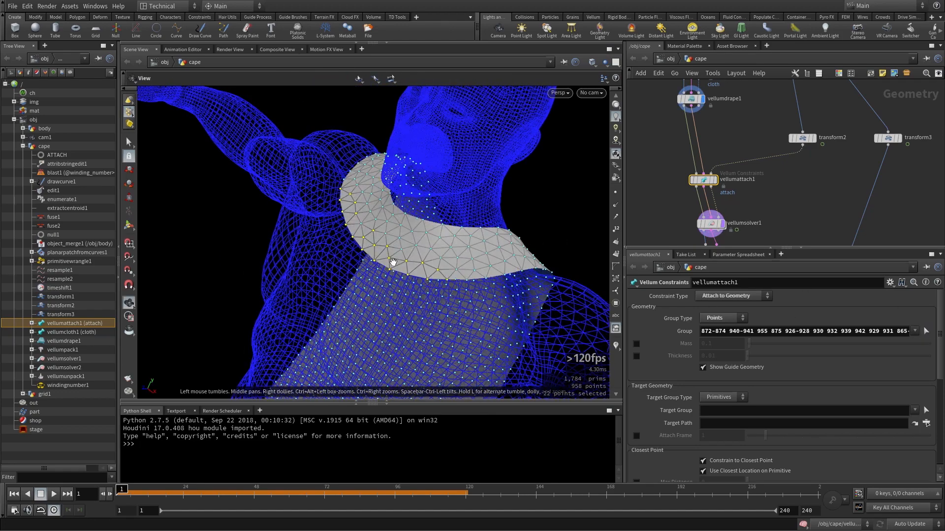
key("Return")
Review vellumattach1's target geometry, closest point and stretch settings while examining the collar against the neck
scroll(789, 347, "down", 8)
scroll(791, 353, "down", 2)
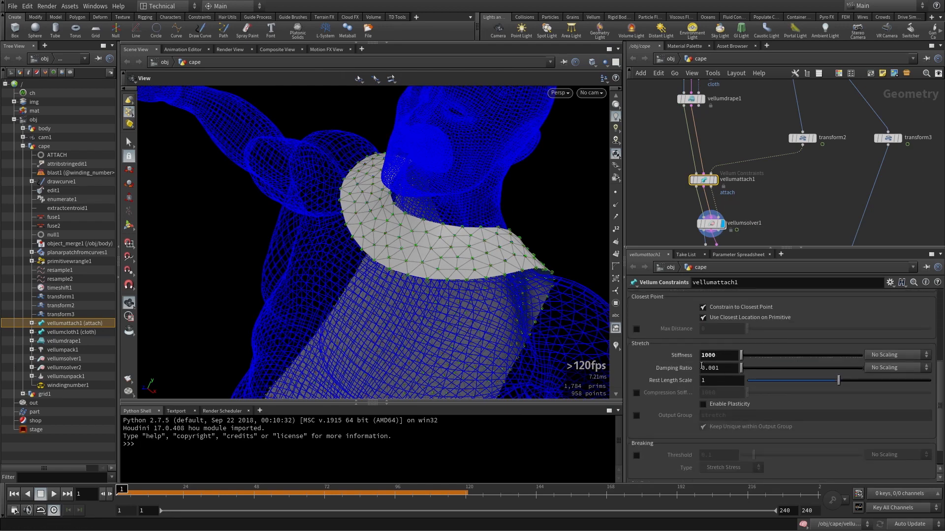
scroll(714, 374, "up", 2)
scroll(714, 387, "up", 3)
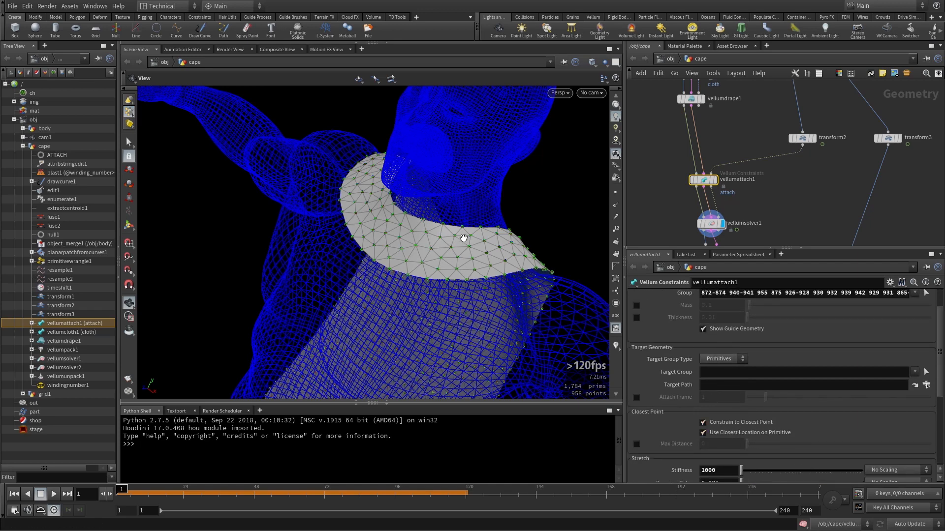
left_click_drag(463, 239, 371, 243)
left_click_drag(479, 295, 480, 238)
scroll(667, 377, "down", 4)
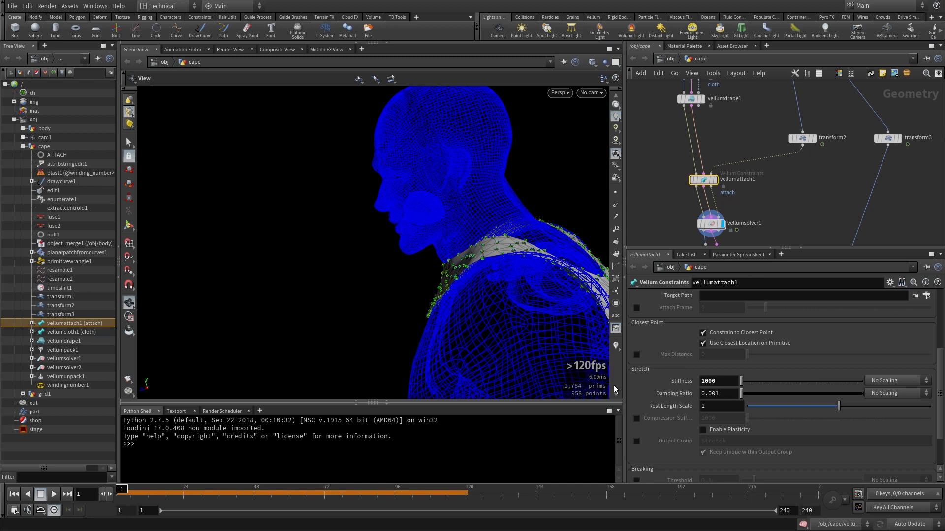
Play the simulation with the attach constraint enabled, stop at frame 11 and frame the whole character
left_click(54, 495)
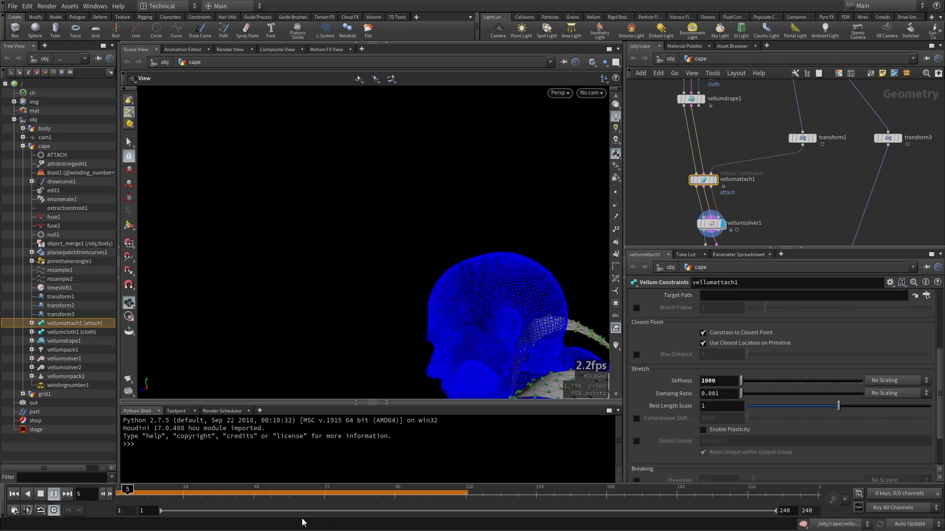
left_click(42, 495)
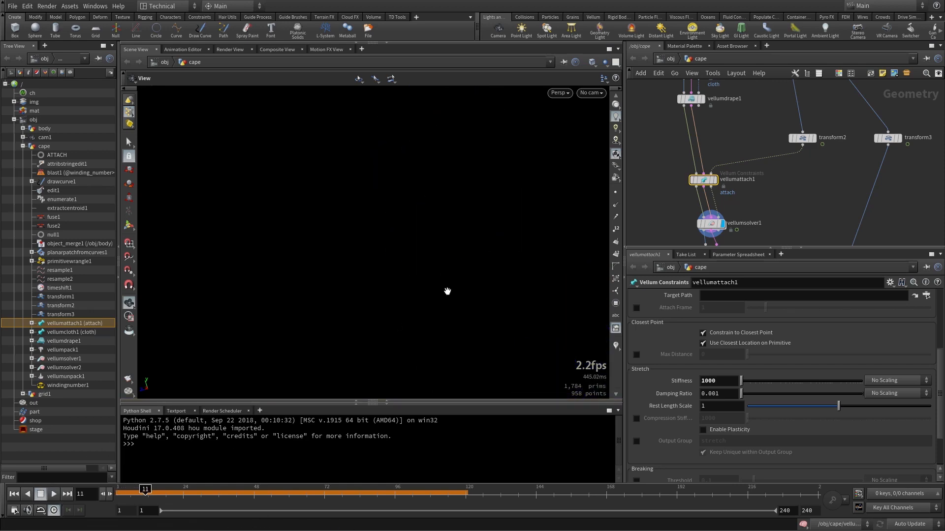
mouse_move(419, 242)
right_mouse_down()
mouse_move(345, 321)
mouse_move(252, 391)
right_mouse_up()
right_click_drag(437, 311, 388, 326)
middle_click_drag(441, 386, 433, 337)
right_click_drag(433, 338, 468, 253)
left_click_drag(428, 263, 480, 275)
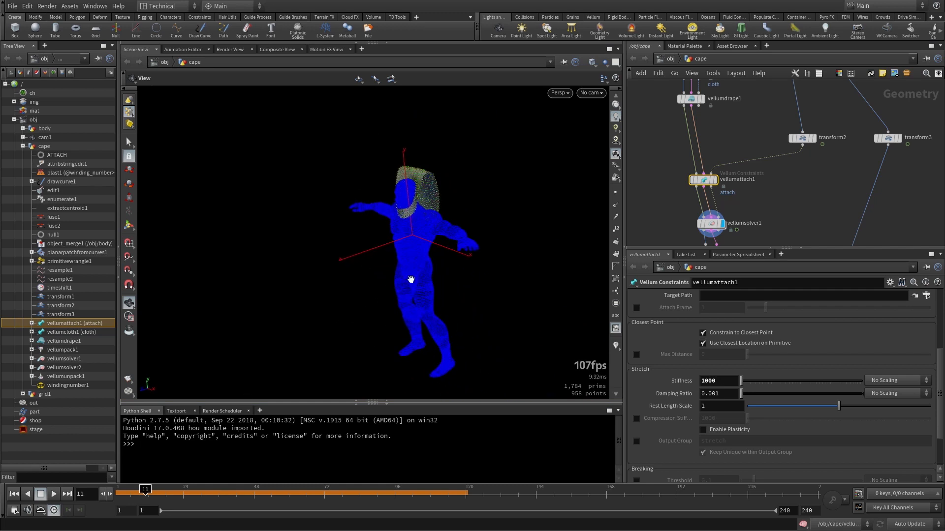
Step the simulation forward frame by frame to frame 16 to study the attached cape, then return to frame 1
right_click_drag(481, 274, 522, 199)
key("Right")
key("Right")
key("Right")
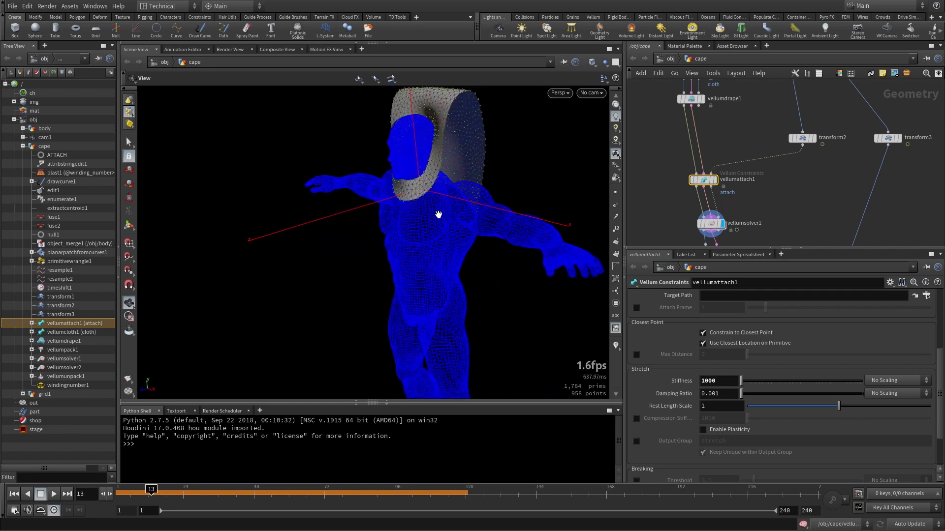
key("Right")
key("Right")
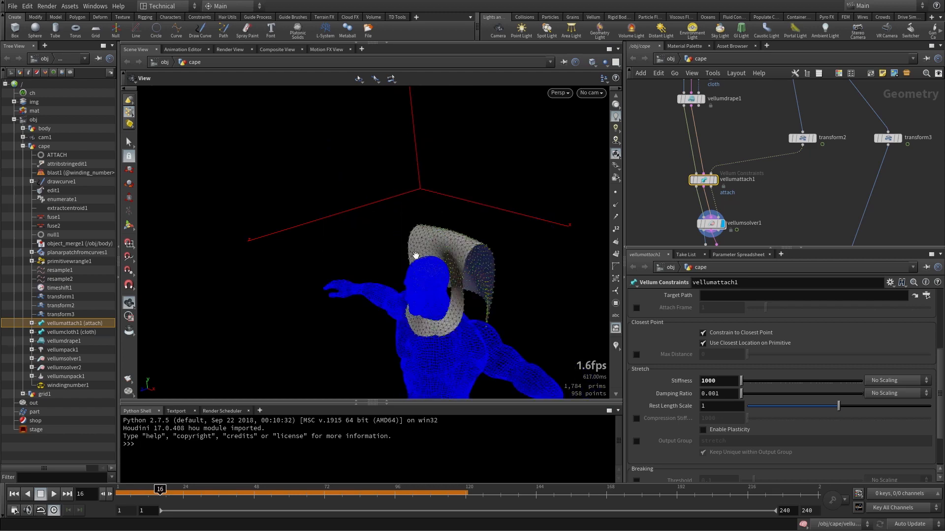
left_click(13, 494)
middle_click_drag(482, 134, 479, 327)
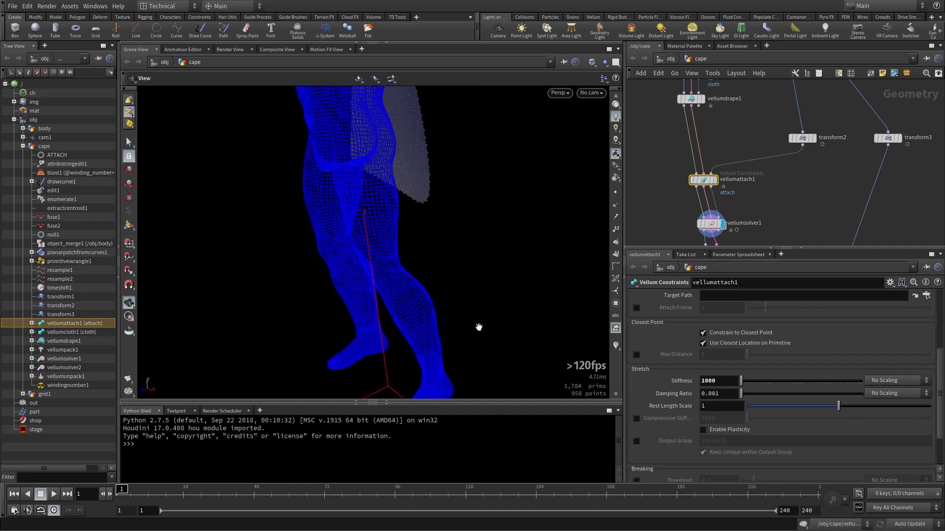
Display the output of vellumpack1, then of timeshift1, and show timeshift1's settings
scroll(487, 202, "down", 5)
middle_click_drag(488, 202, 463, 234)
middle_click_drag(800, 227, 808, 138)
scroll(654, 165, "up", 3)
left_click(757, 167)
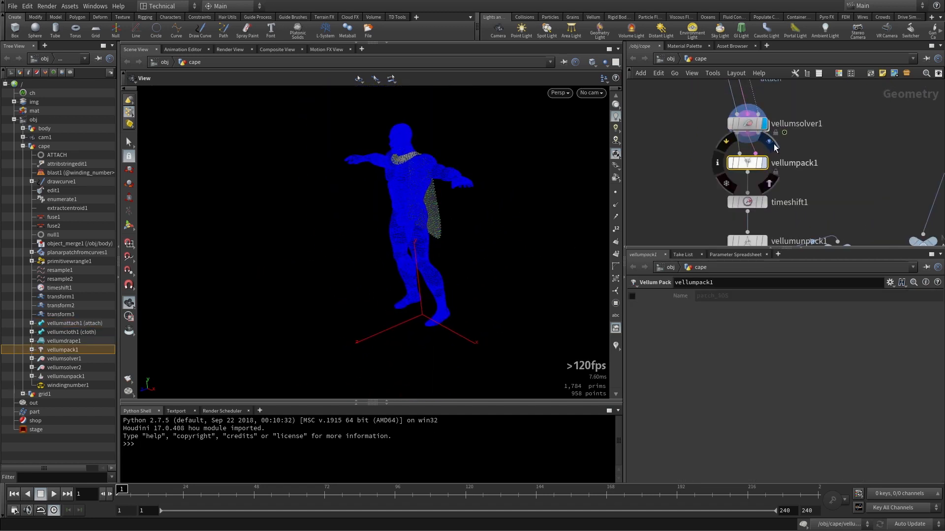
left_click(763, 163)
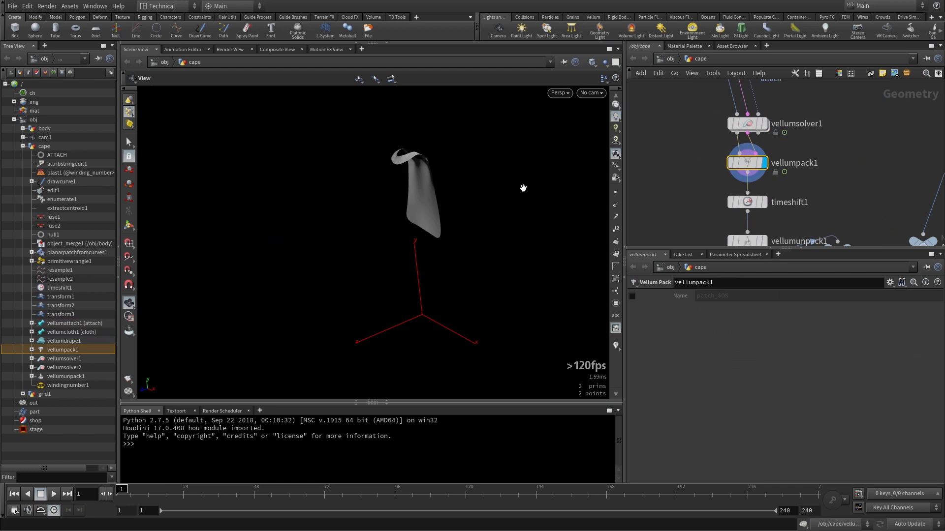
left_click(762, 203)
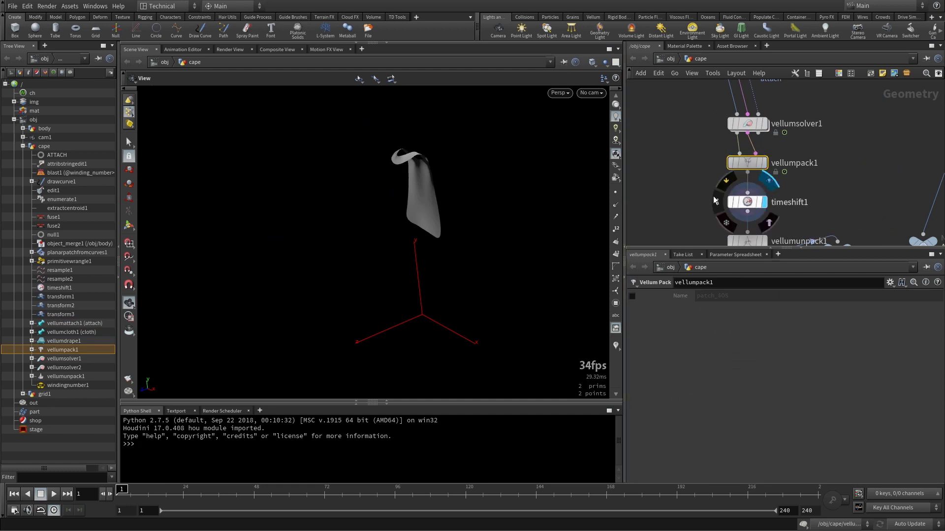
left_click(753, 202)
Display vellumunpack1 and examine the unpacked cape from several angles
left_click_drag(495, 196, 581, 216)
middle_click_drag(662, 185, 635, 97)
left_click(736, 153)
left_click_drag(423, 130, 484, 115)
middle_click_drag(411, 186, 383, 227)
right_click_drag(383, 226, 474, 203)
Display vellumsolver2 and show its solver settings with the cape and collision body in view
middle_click_drag(699, 206, 610, 195)
left_click(704, 184)
middle_click_drag(656, 216, 659, 169)
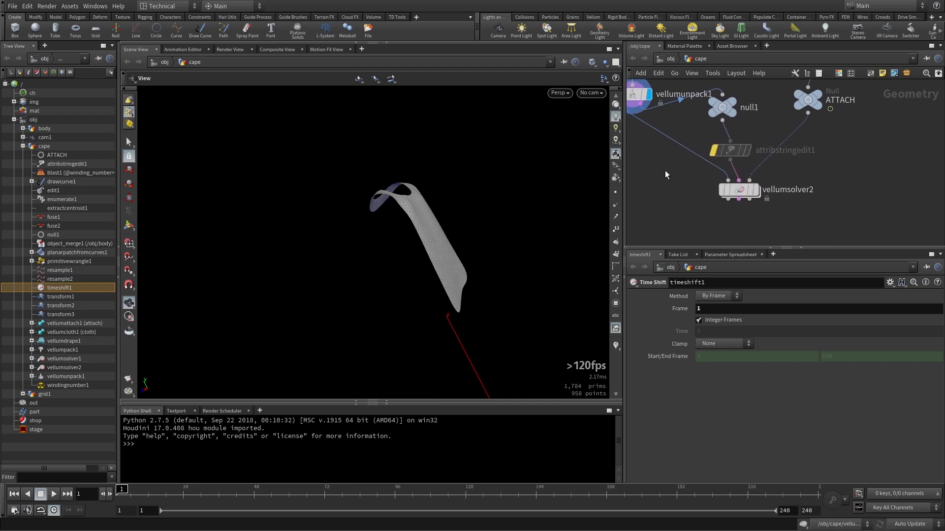
left_click(761, 169)
left_click_drag(660, 230, 770, 173)
left_click_drag(397, 205, 485, 195)
Display the ATTACH null to check the body geometry on the timeline, ending at frame 1
middle_click_drag(903, 150, 814, 268)
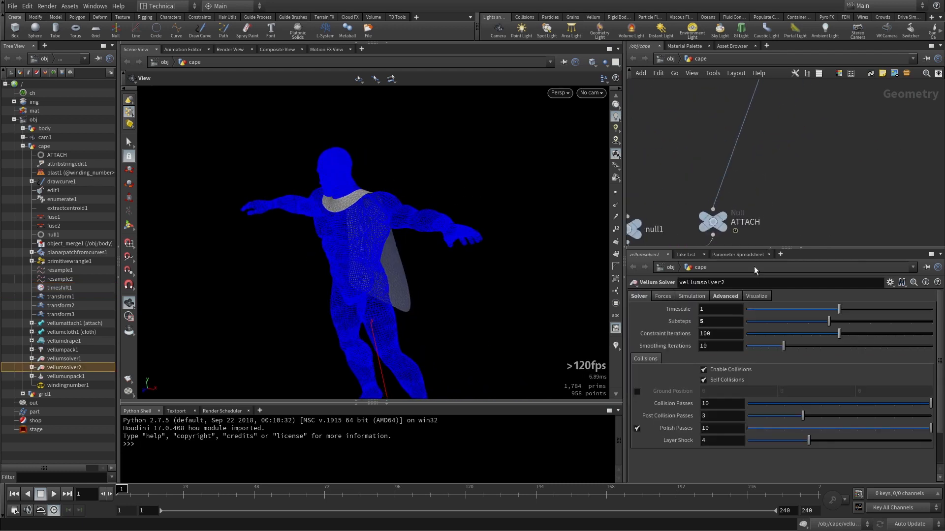
left_click(721, 216)
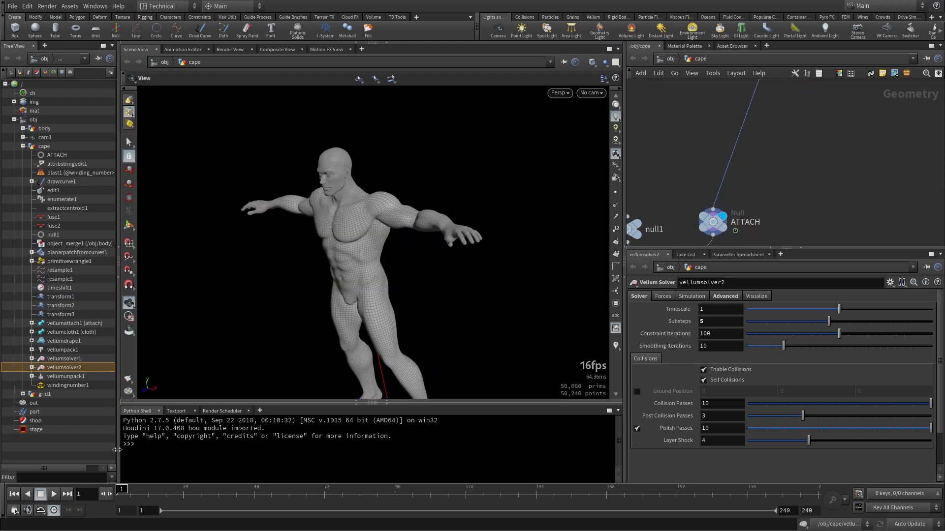
left_click_drag(127, 488, 96, 498)
Display vellumsolver2 again, play the simulation, stop at frame 12 and examine how the cape follows the moving body
middle_click_drag(773, 220, 829, 117)
left_click(724, 191)
middle_click_drag(804, 195, 854, 141)
left_click(53, 494)
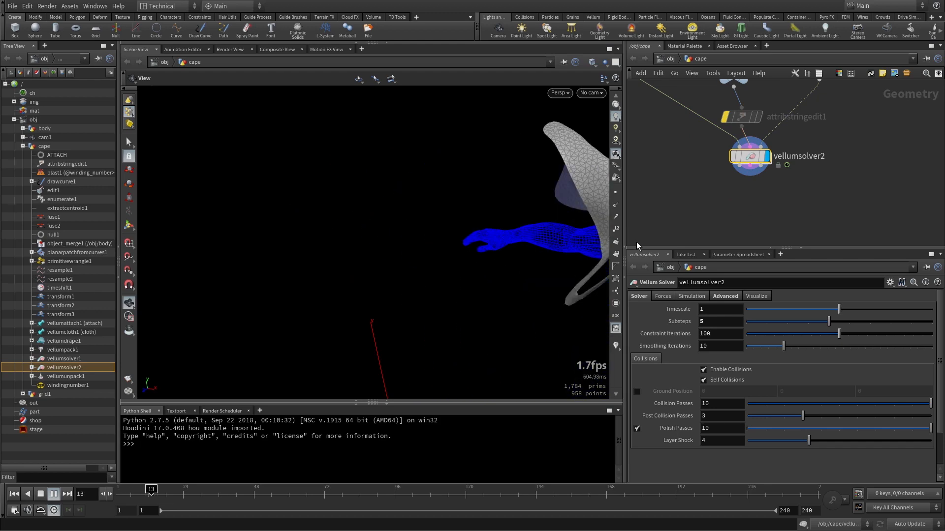
left_click(148, 492)
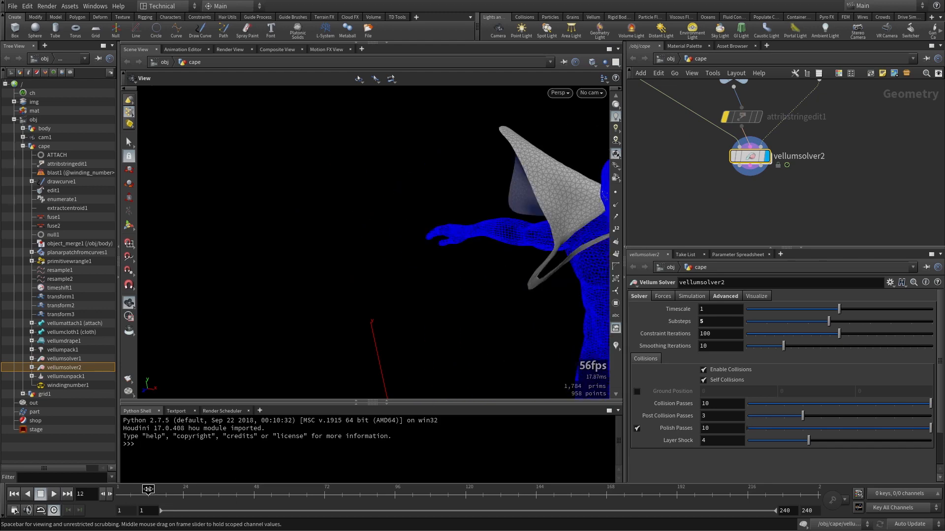
left_click_drag(478, 269, 379, 260)
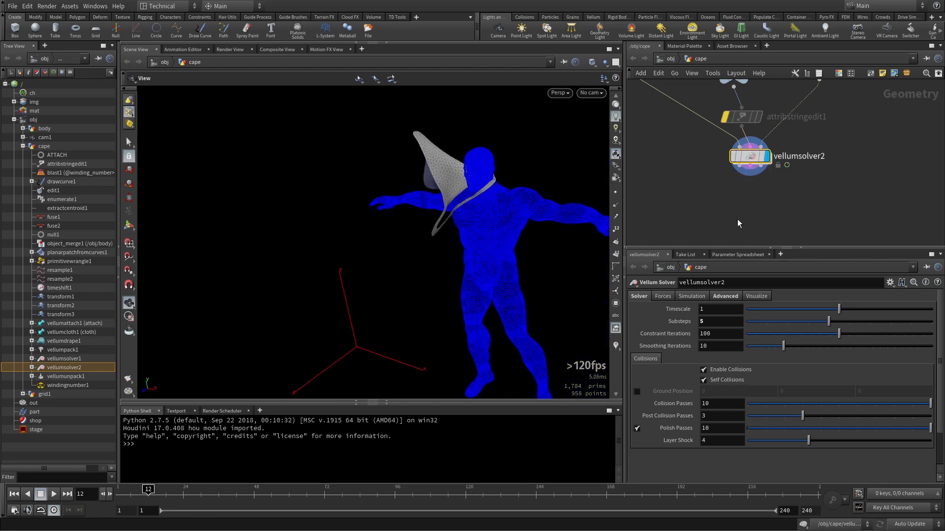
Visualize only vellumsolver2's Attach to Geometry constraints, leaving Pin to Target off, and inspect them at frame 11
left_click(756, 296)
left_click(640, 429)
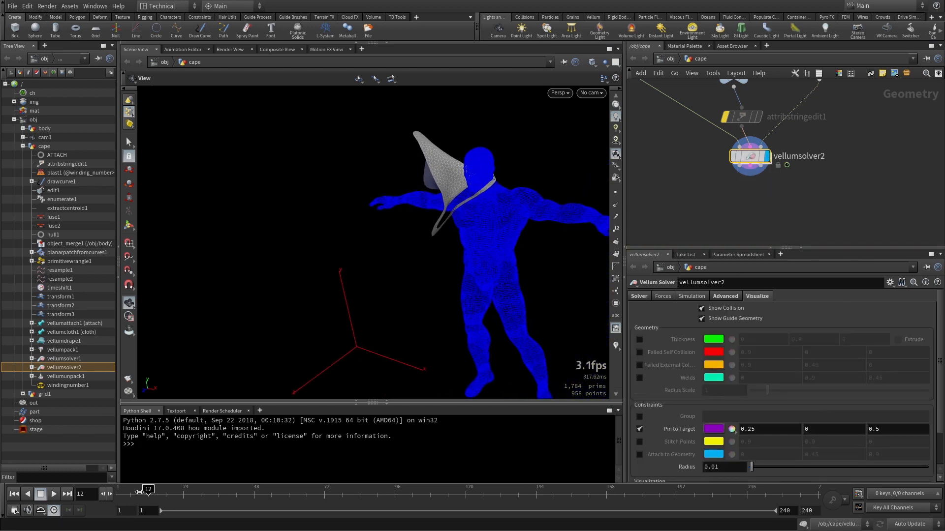
left_click(123, 499)
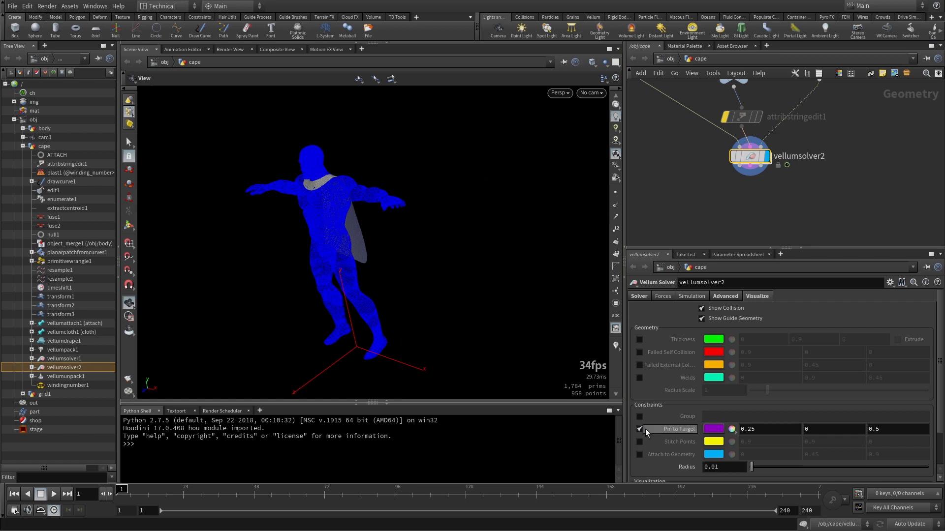
left_click(640, 429)
left_click(640, 454)
left_click(146, 493)
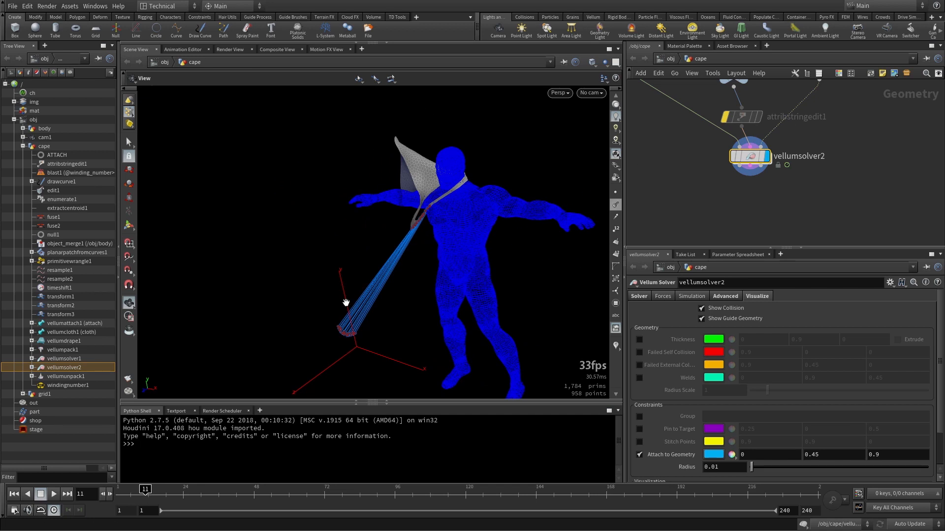
Trace the network from vellumcloth1 and vellumattach1 through the pack and unpack nodes to vellumsolver2
middle_click_drag(782, 158, 756, 212)
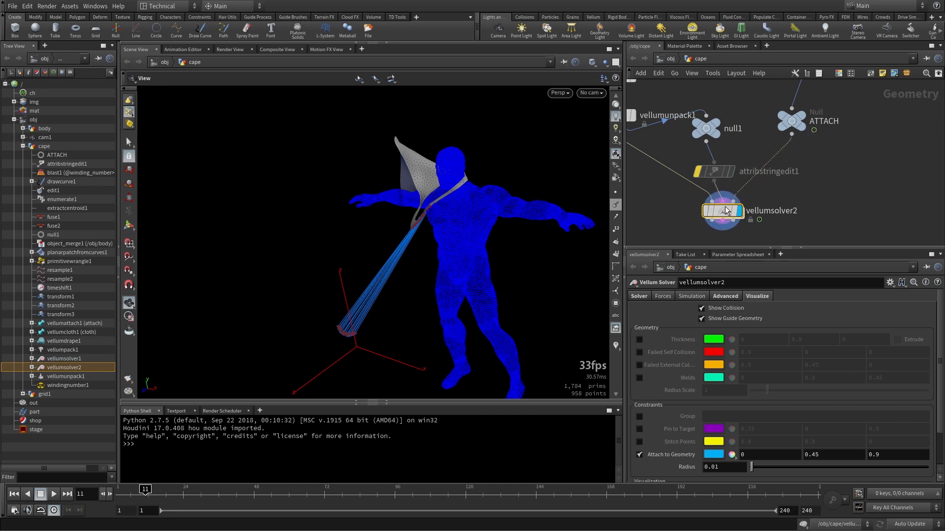
mouse_move(723, 210)
middle_click_drag(666, 198, 713, 224)
scroll(713, 223, "down", 3)
middle_click_drag(741, 126, 734, 243)
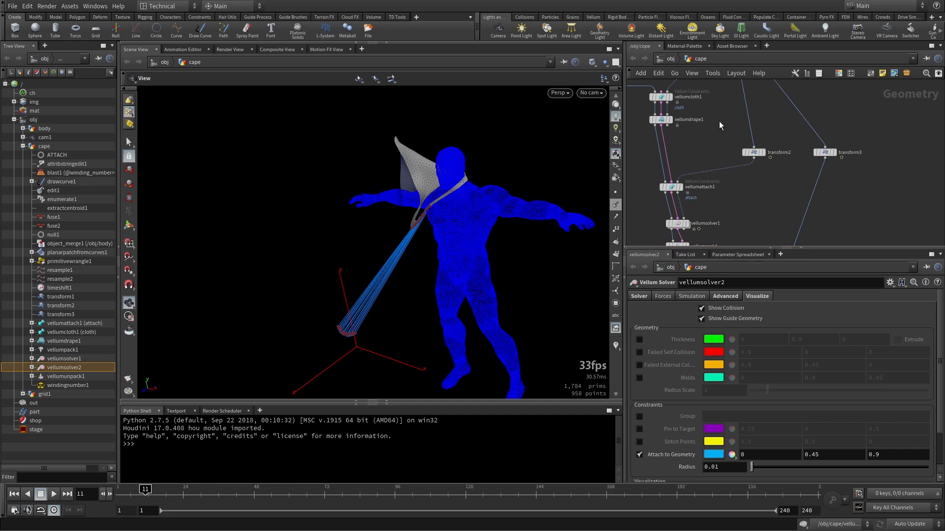
middle_click_drag(733, 214, 719, 113)
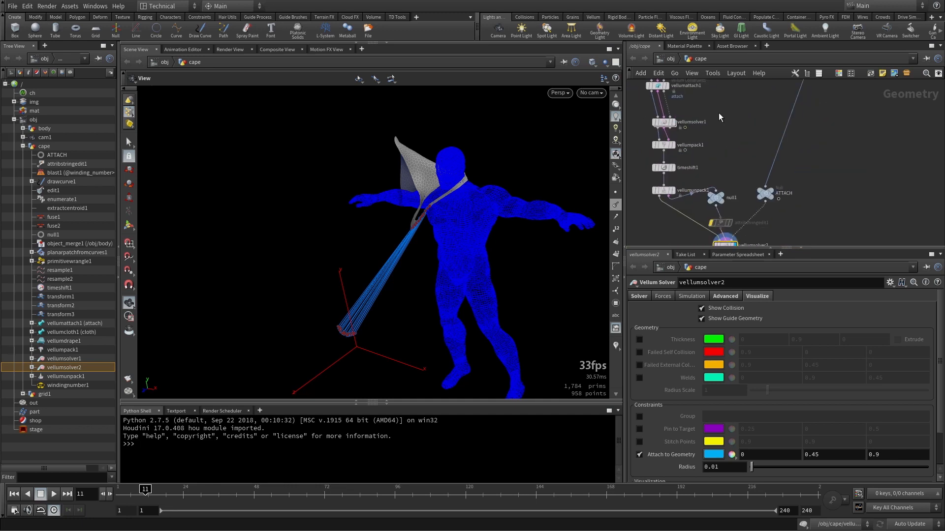
middle_click_drag(672, 179, 665, 119)
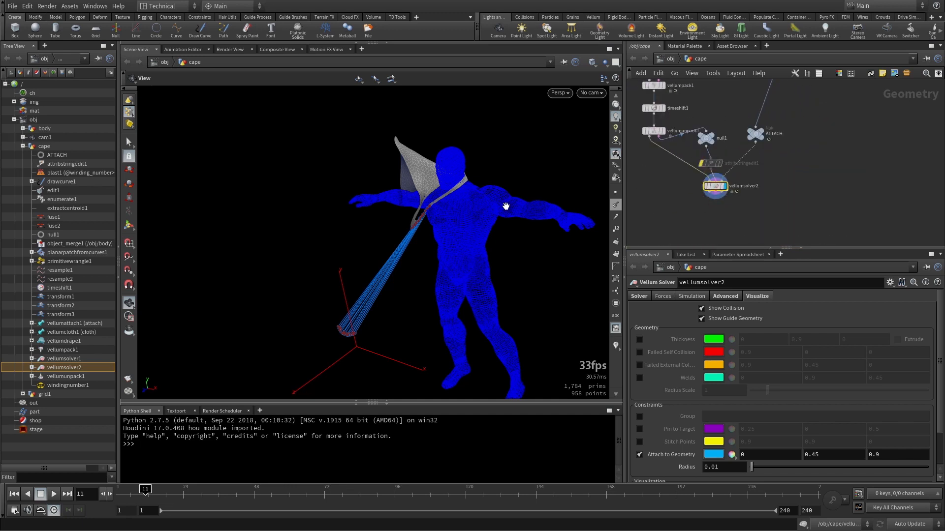
Return to frame 1 and take the attribstringedit1 node out of bypass
left_click(15, 494)
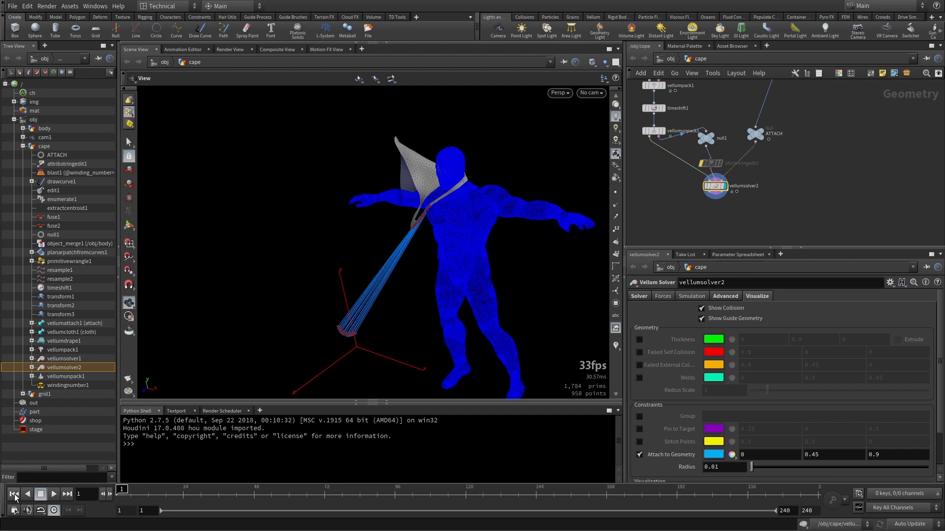
middle_click_drag(713, 165, 709, 195)
mouse_move(709, 194)
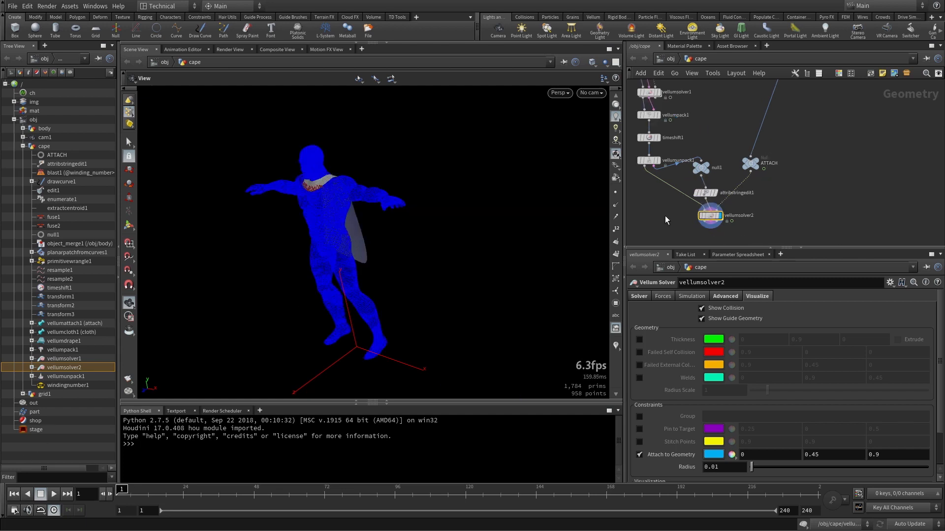
Display null1 and inspect its primitive attributes in the geometry spreadsheet, widening target_path to read the attach constraints' full paths
scroll(695, 184, "up", 4)
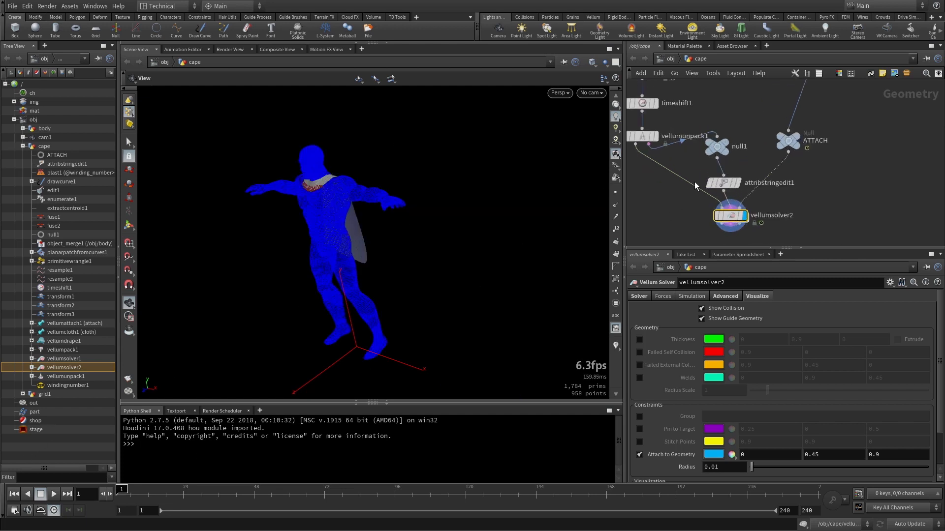
left_click(726, 146)
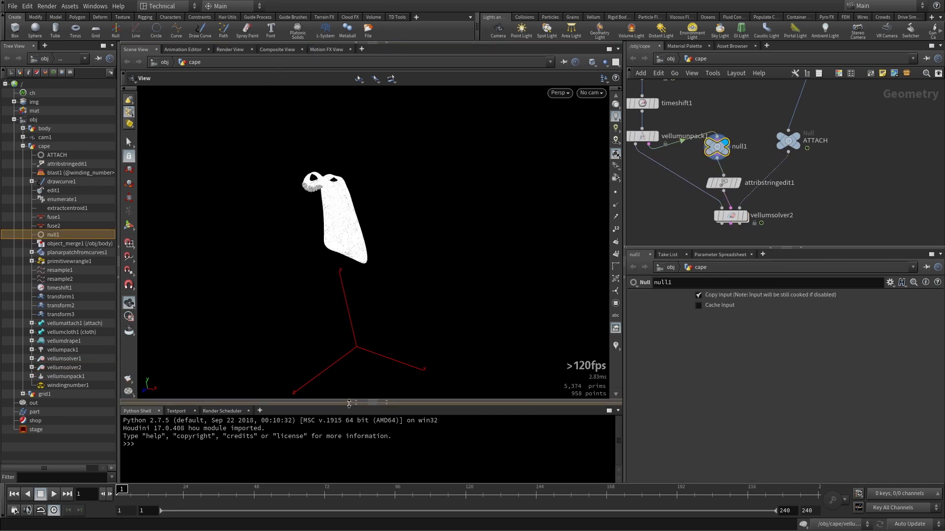
left_click(352, 403)
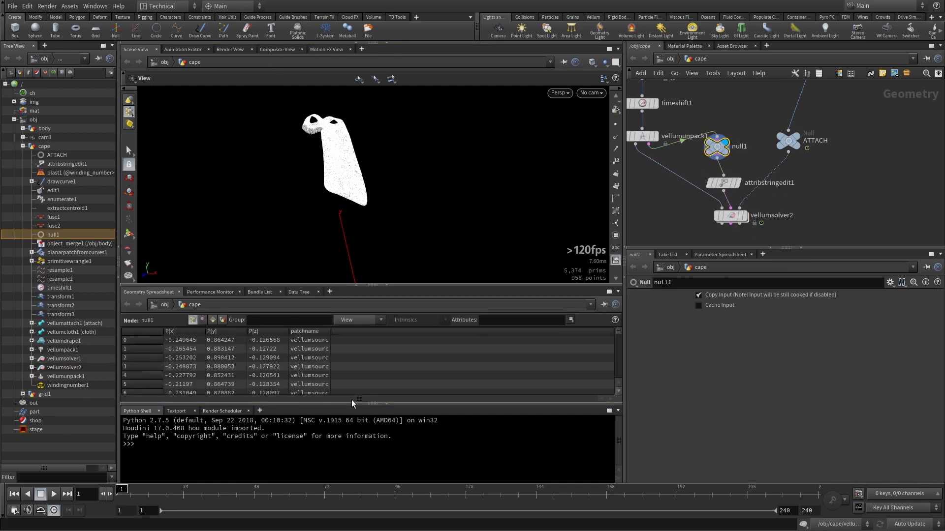
left_click(213, 320)
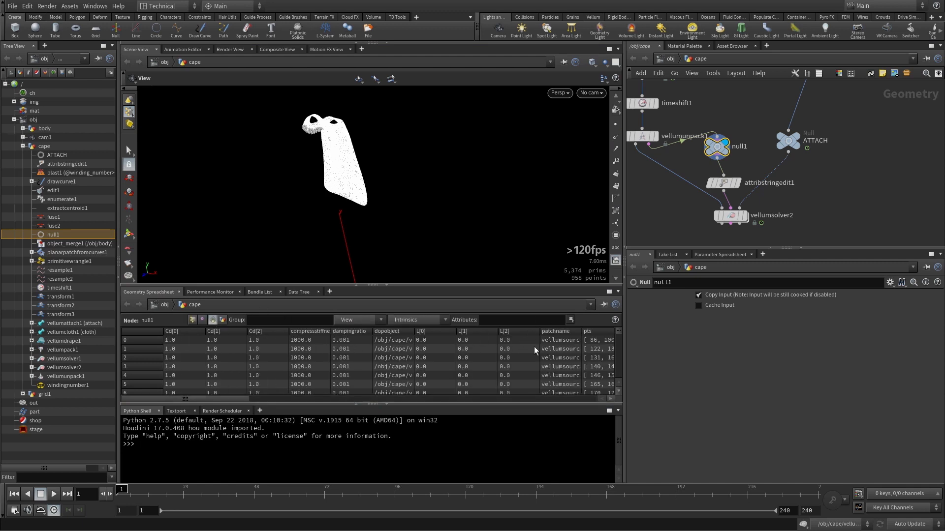
left_click(310, 400)
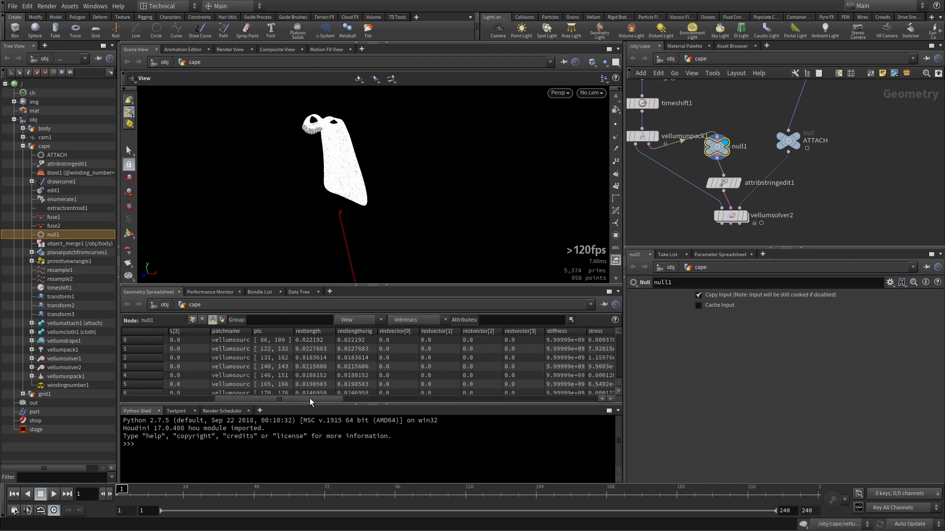
left_click_drag(302, 404, 476, 404)
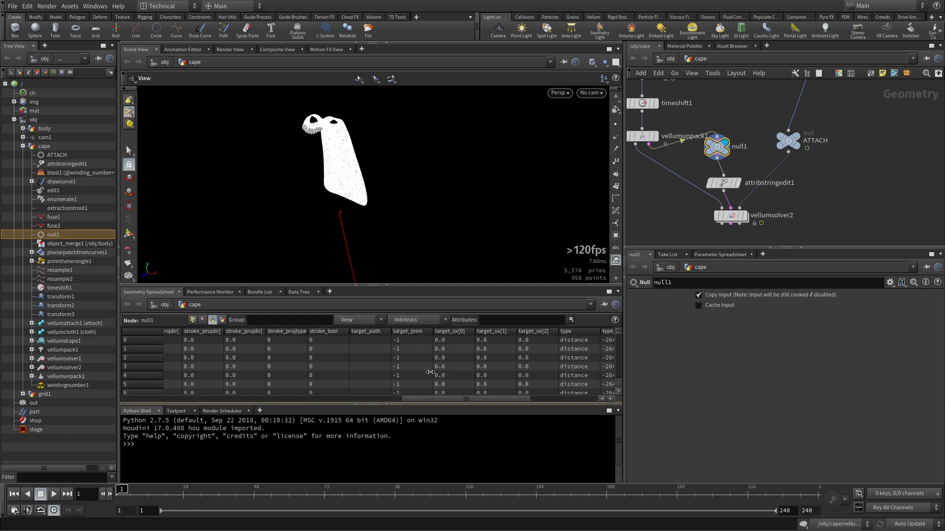
left_click_drag(618, 336, 632, 383)
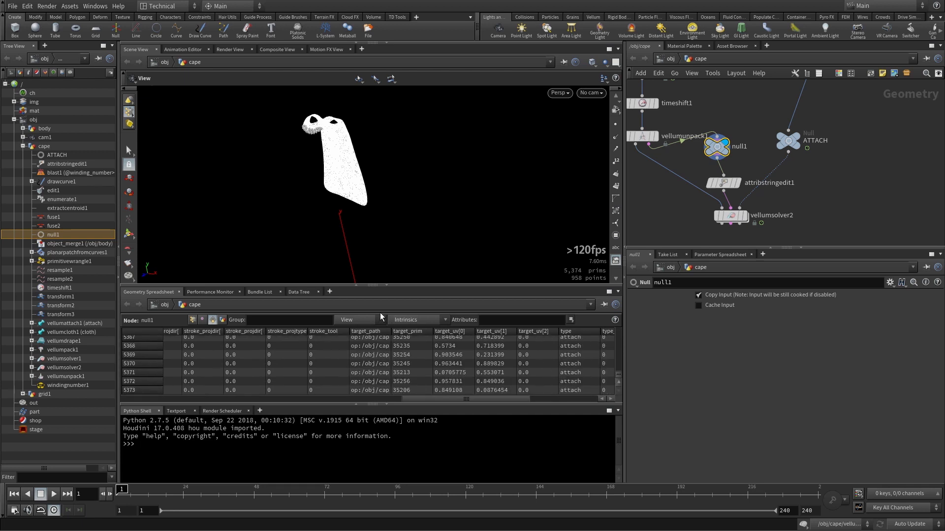
left_click_drag(396, 331, 457, 338)
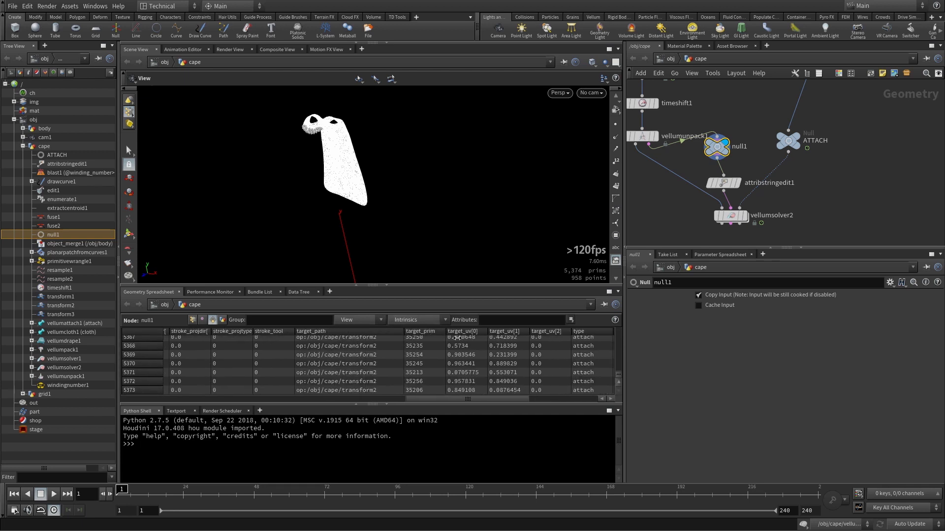
Compare the transform2 target and the ATTACH null with attribstringedit1's replacement of */transform2 by */ATTACH
middle_click_drag(736, 103, 757, 201)
scroll(745, 162, "down", 2)
middle_click_drag(745, 163, 734, 232)
left_click_drag(752, 210, 747, 172)
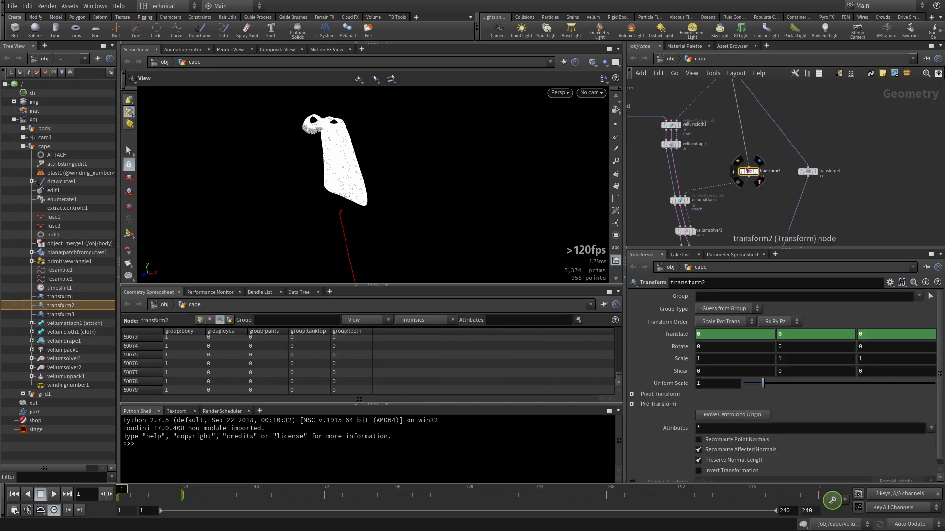
middle_click_drag(751, 195, 741, 96)
middle_click_drag(725, 158, 728, 129)
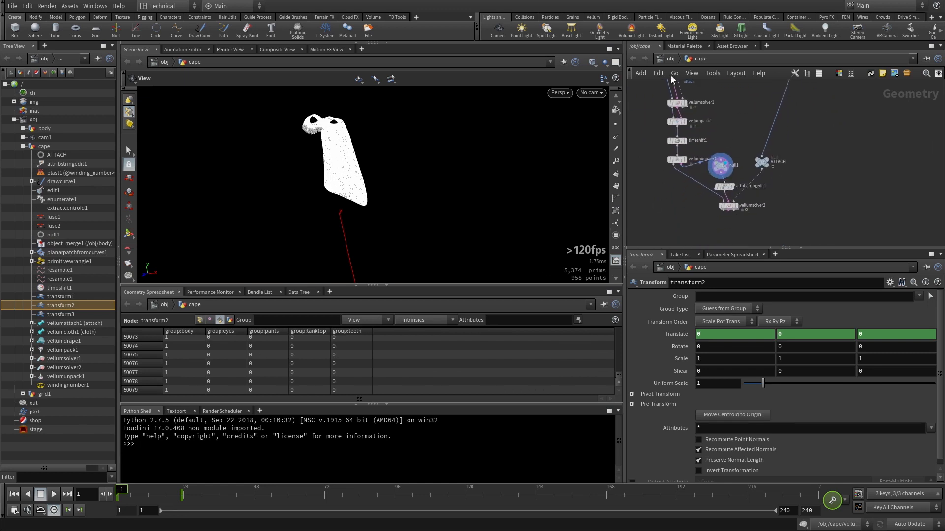
left_click_drag(751, 129, 797, 185)
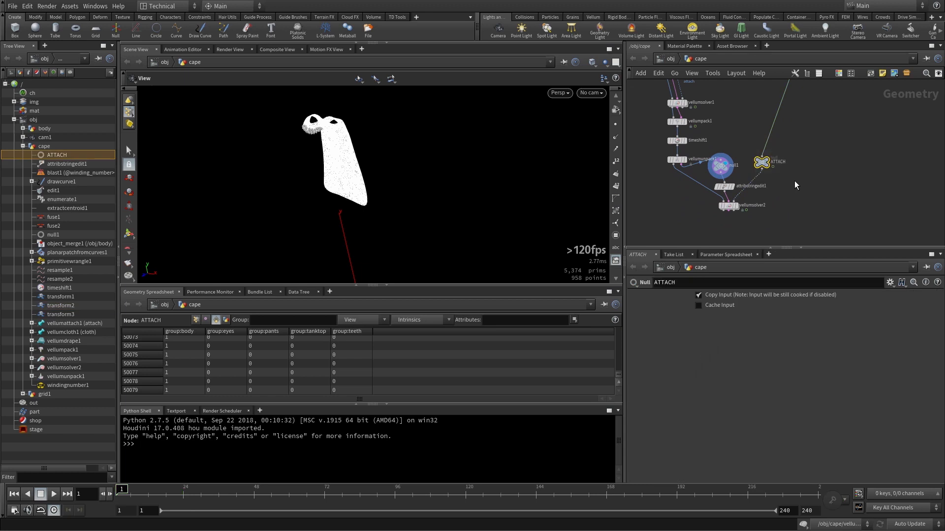
left_click_drag(674, 197, 747, 183)
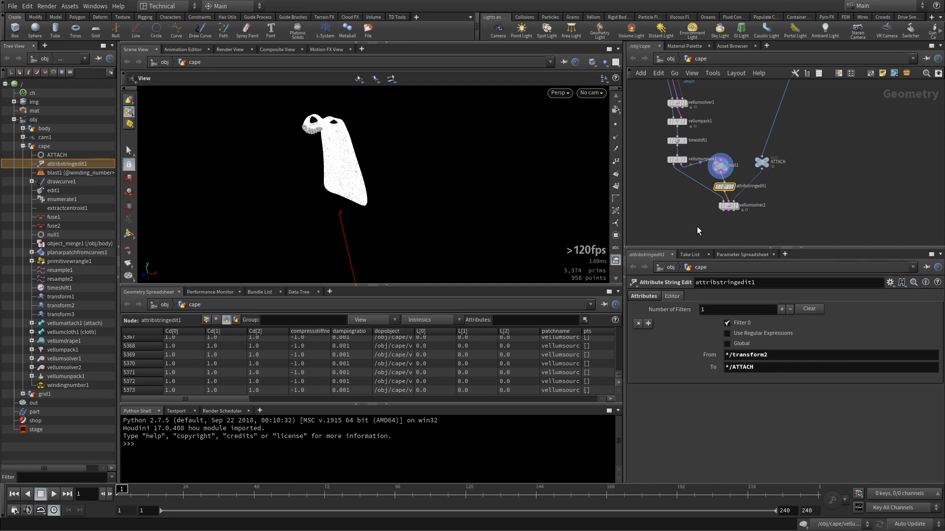
Display vellumsolver2, play the simulation with the redirected attach target and stop at frame 19
left_click(726, 206)
left_click(737, 206)
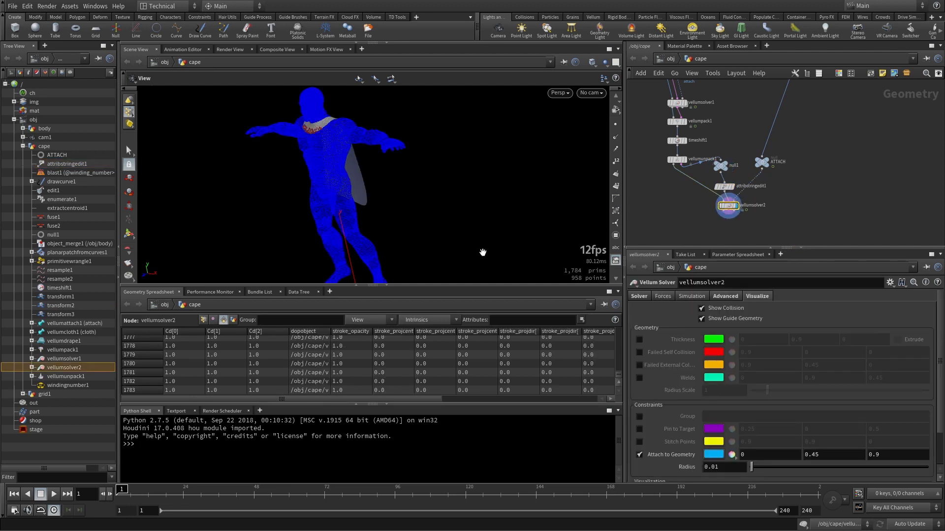
left_click(51, 496)
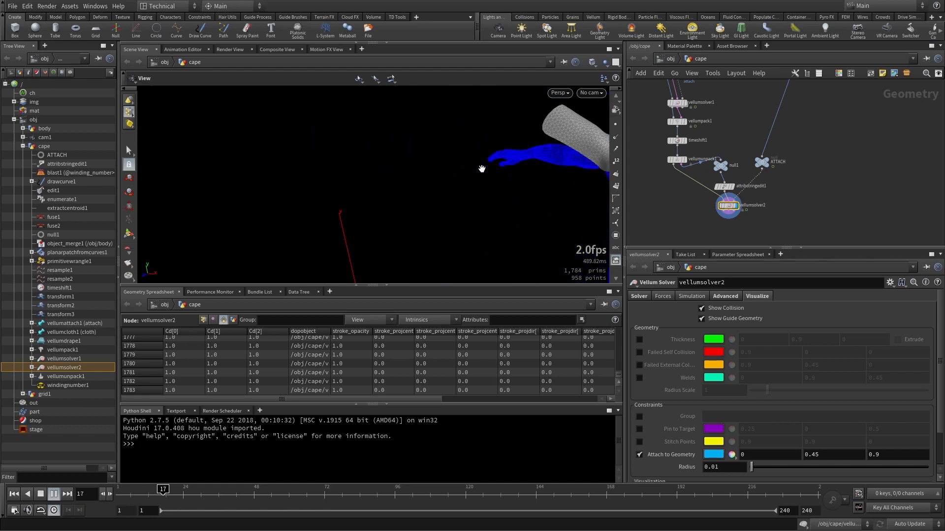
left_click(168, 491)
Examine the cape's collar attachment around the neck at frame 19 from several angles
middle_click_drag(524, 206, 259, 167)
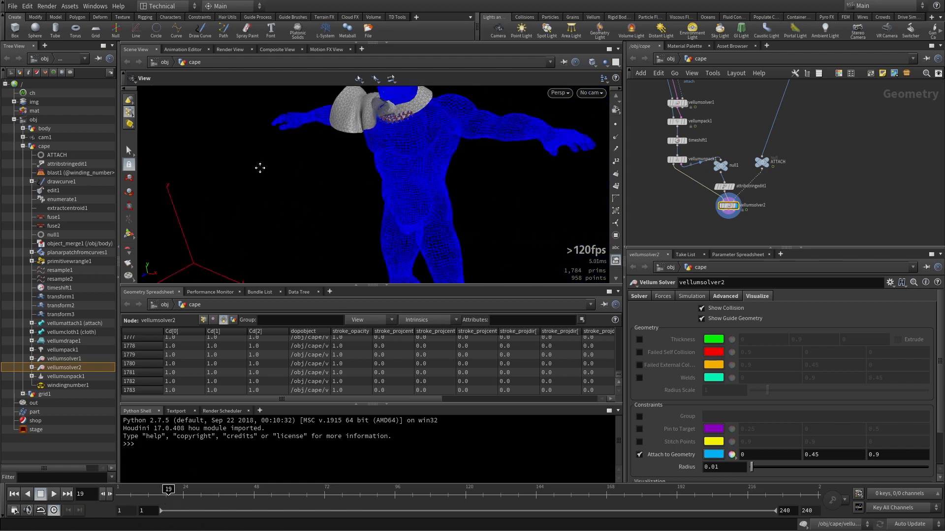
left_click_drag(259, 167, 388, 177)
right_click_drag(388, 177, 329, 202)
middle_click_drag(329, 203, 296, 215)
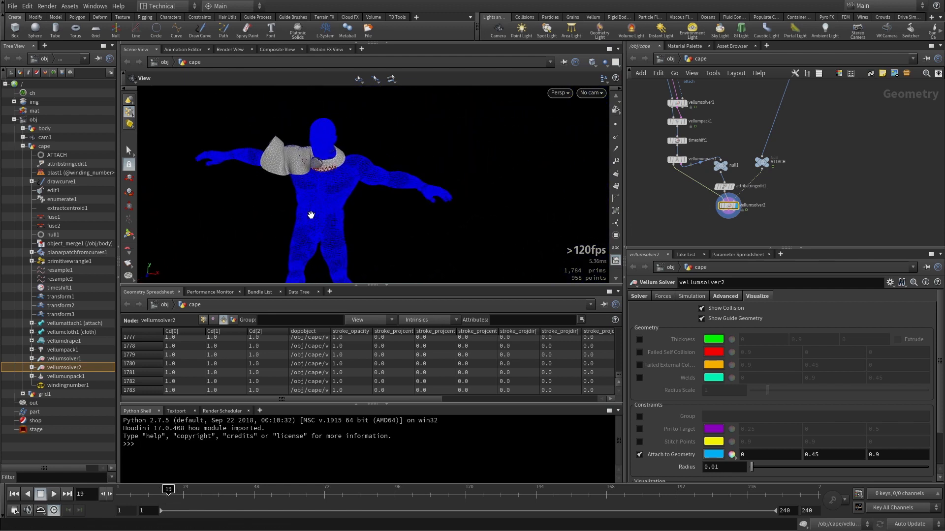
right_click_drag(310, 213, 375, 204)
mouse_move(375, 205)
left_mouse_down()
mouse_move(325, 279)
mouse_move(384, 199)
left_mouse_up()
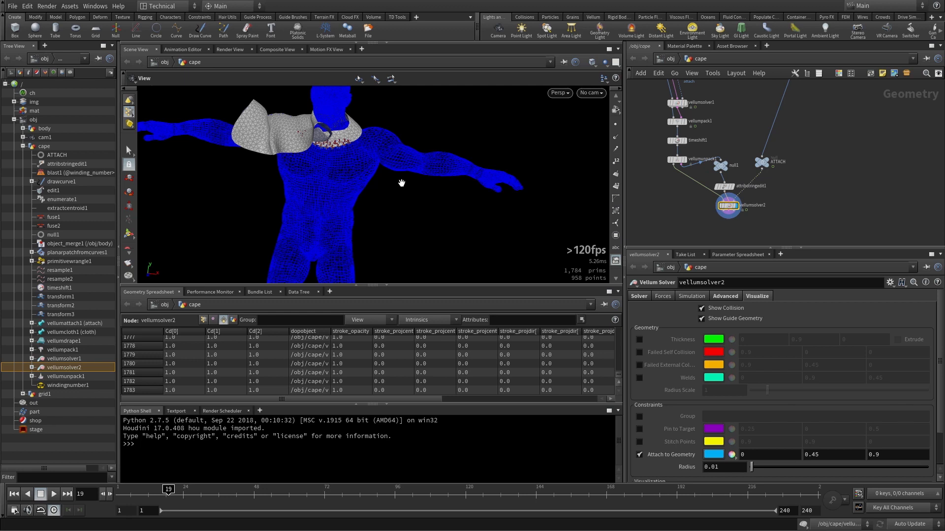
left_click_drag(402, 183, 332, 189)
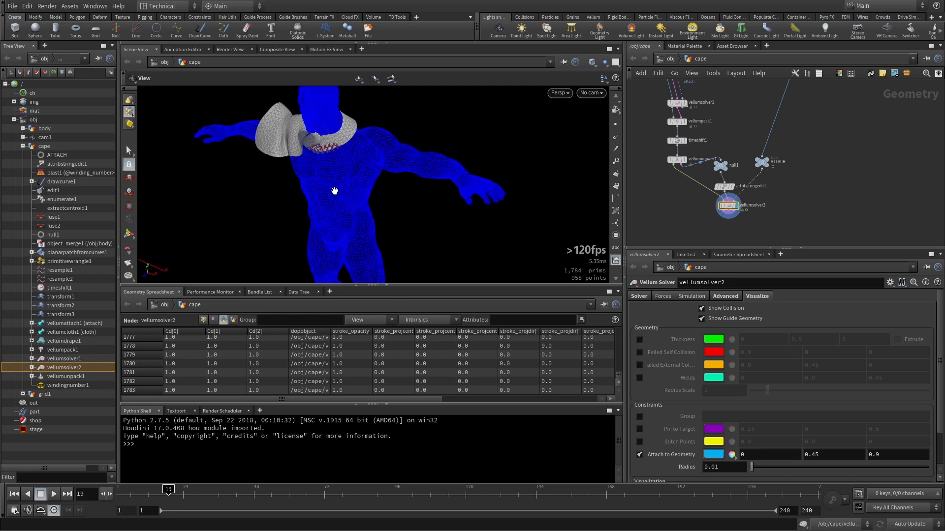
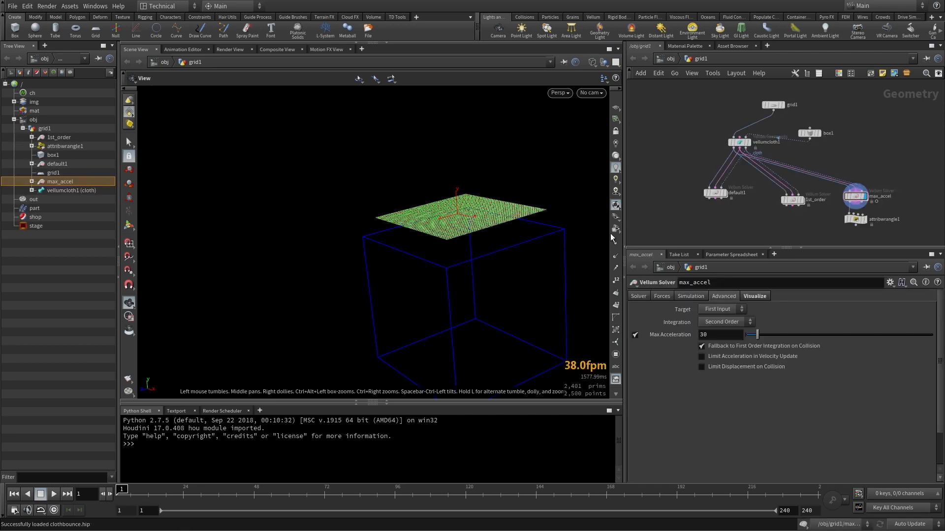
Display the default1 Vellum solver, play its simulation of cloth dropping onto the box and return to frame 1
scroll(701, 193, "up", 4)
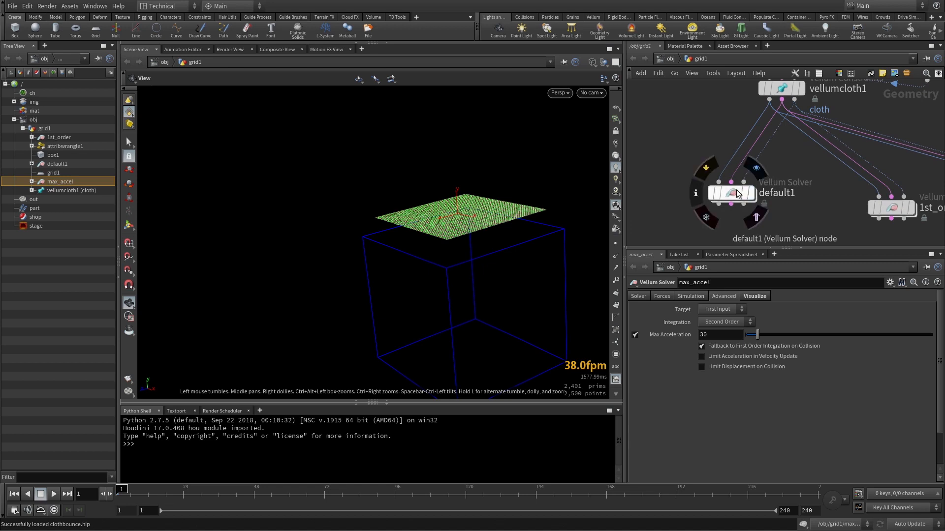
left_click(758, 205)
left_click_drag(488, 213, 398, 272)
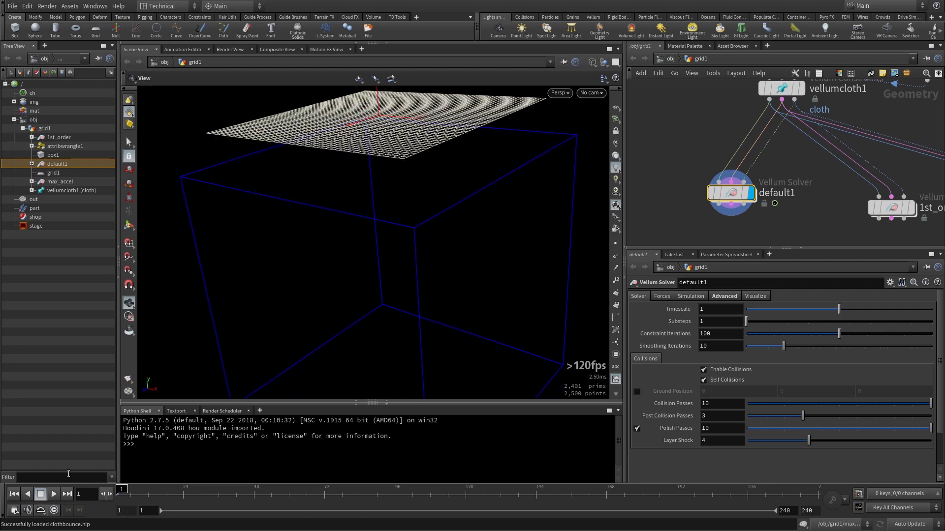
left_click(54, 494)
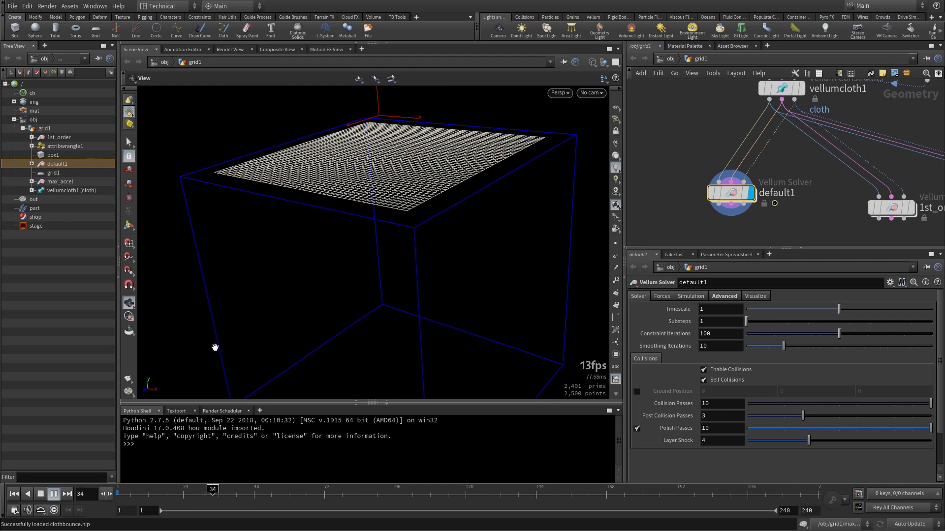
left_click_drag(207, 496, 86, 515)
scroll(325, 268, "down", 2)
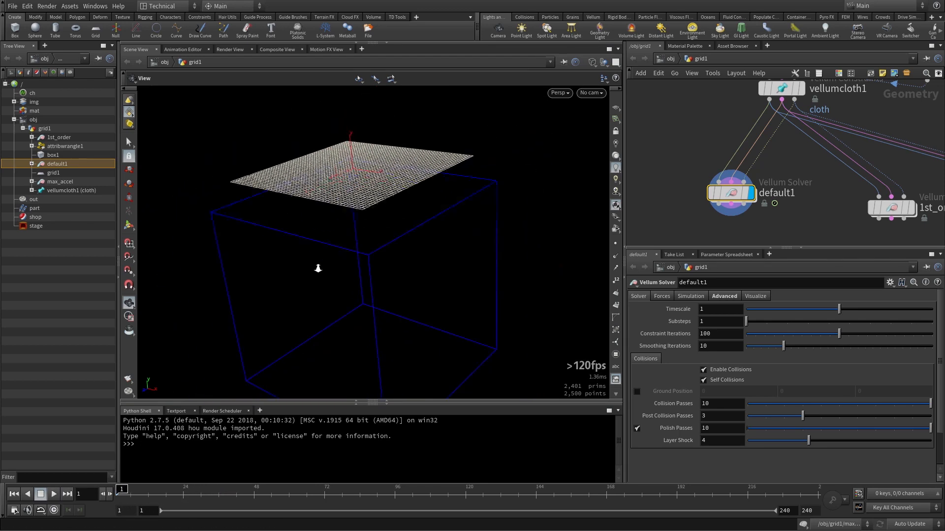
scroll(367, 285, "up", 1)
scroll(368, 287, "down", 1)
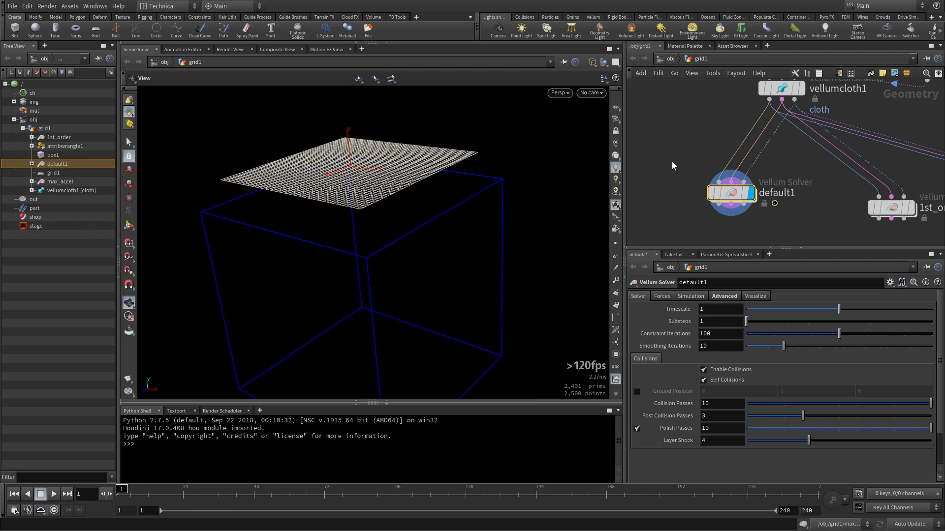
middle_click_drag(691, 112, 670, 159)
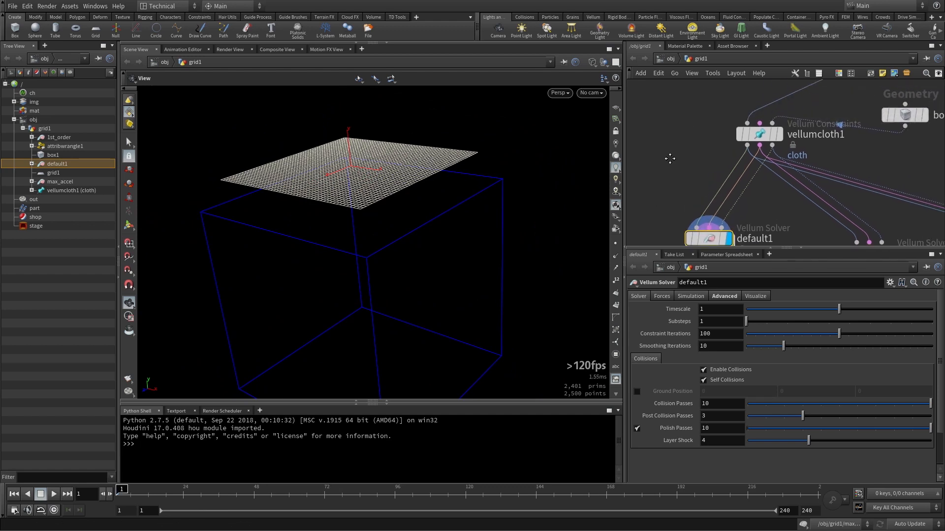
middle_click_drag(676, 198, 667, 167)
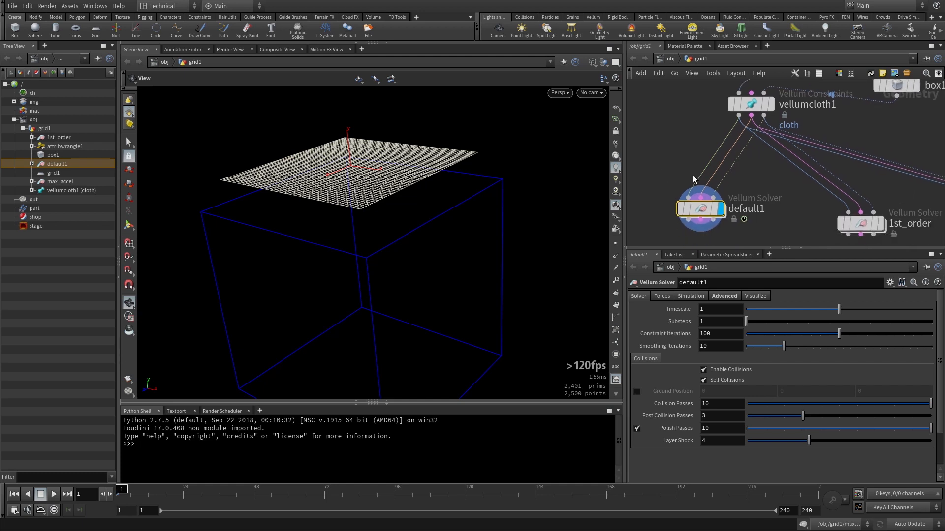
scroll(686, 137, "up", 2)
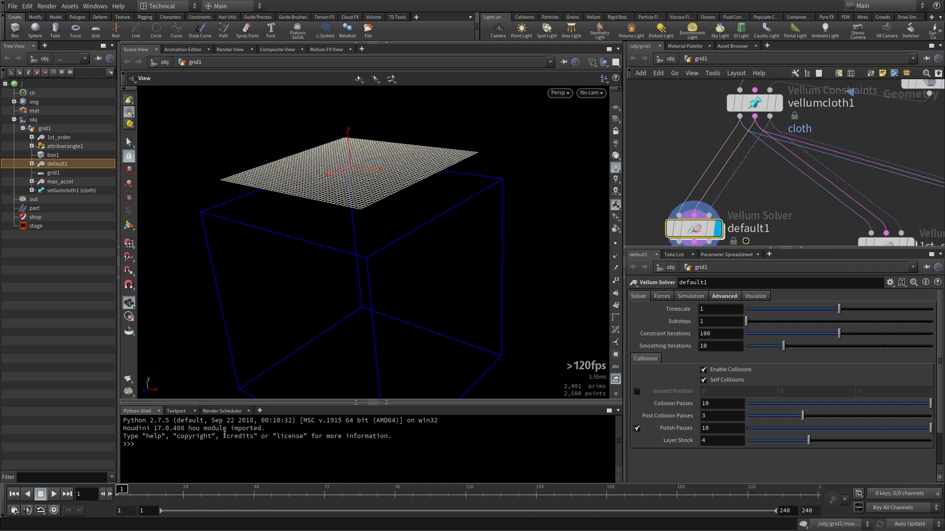
left_click_drag(126, 495, 95, 498)
right_click_drag(420, 201, 480, 191)
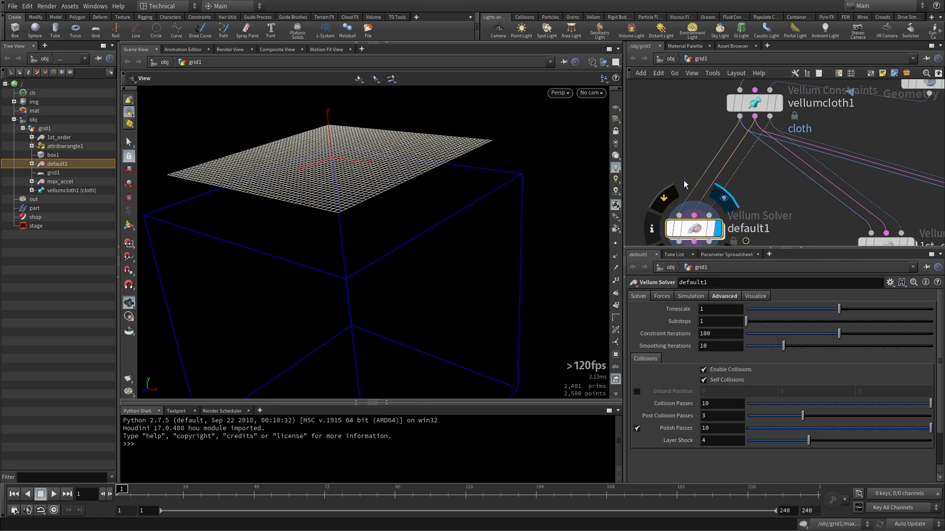
middle_click_drag(670, 124, 668, 111)
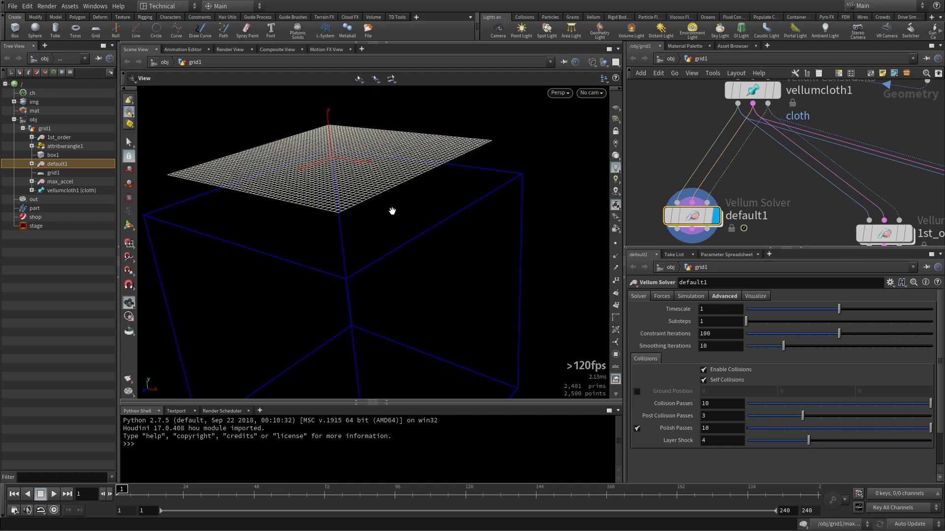
Replay the default1 solver's cloth bounce and return the timeline to frame 1
left_click(53, 494)
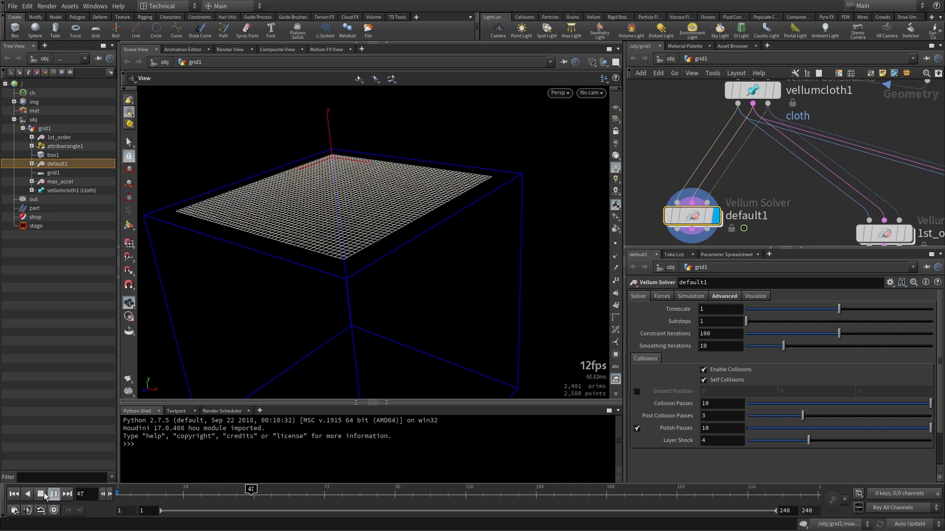
left_click(120, 495)
left_click_drag(120, 496, 117, 496)
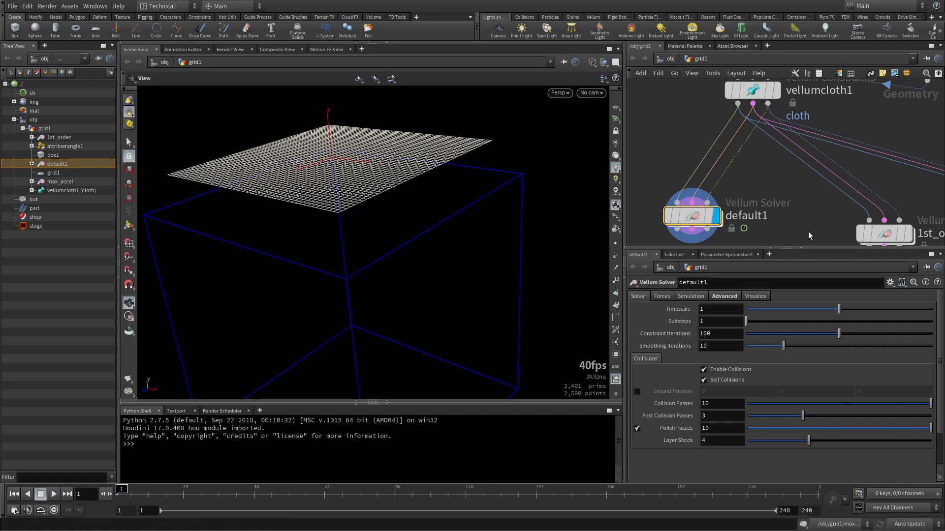
mouse_move(688, 117)
middle_mouse_down()
mouse_move(672, 182)
mouse_move(692, 108)
middle_mouse_up()
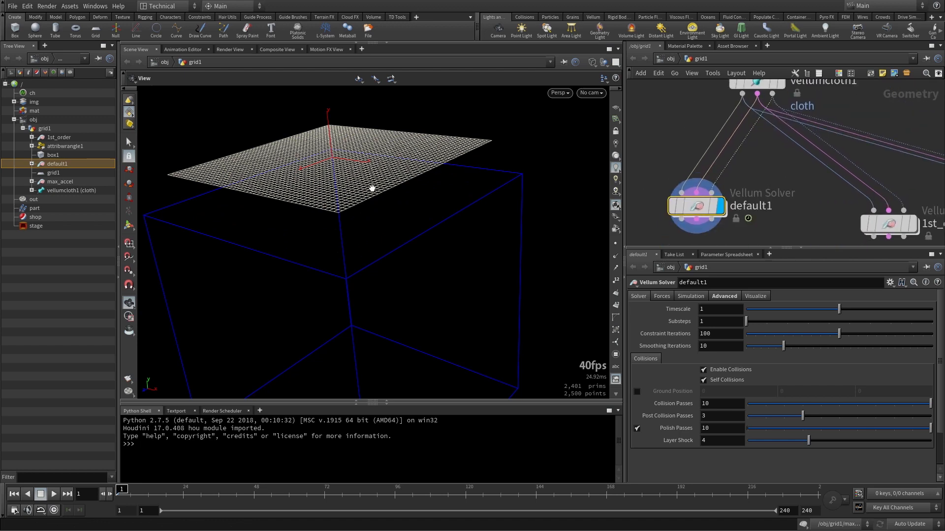
middle_click_drag(700, 150, 672, 161)
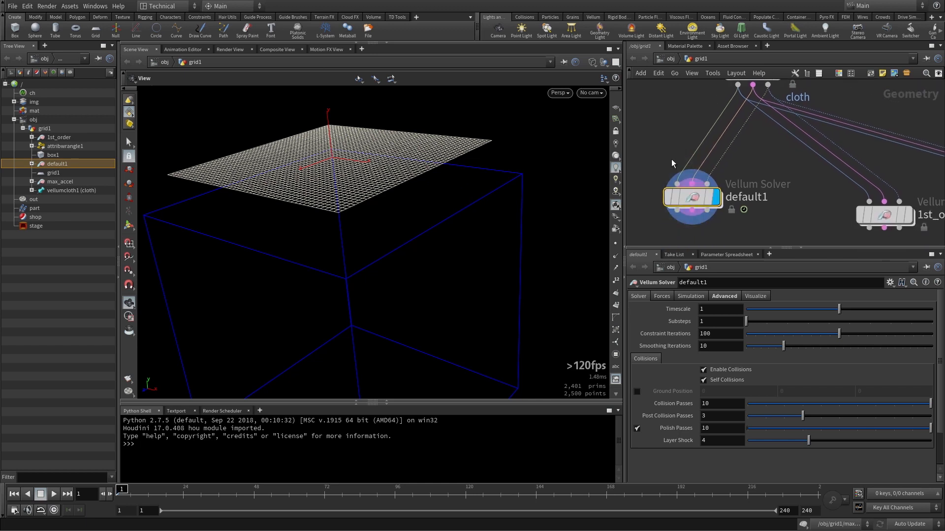
middle_click_drag(662, 107, 660, 143)
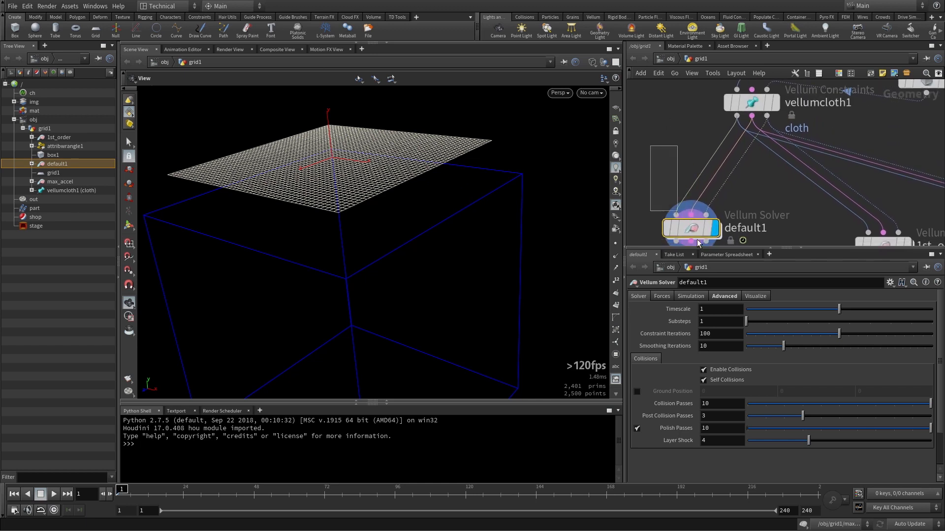
Display the 1st_order Vellum solver and keep its Integration set to First Order
middle_click_drag(694, 235, 657, 159)
left_click(793, 170)
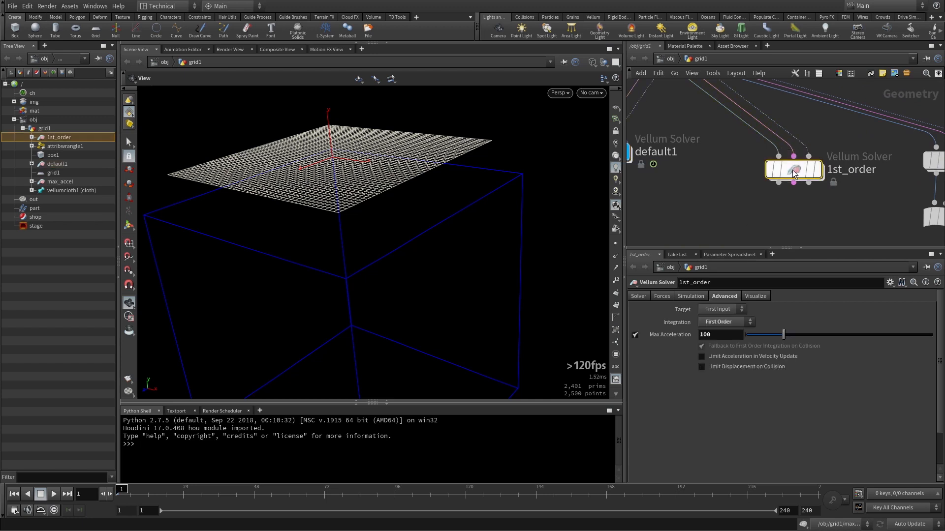
left_click_drag(733, 208, 799, 163)
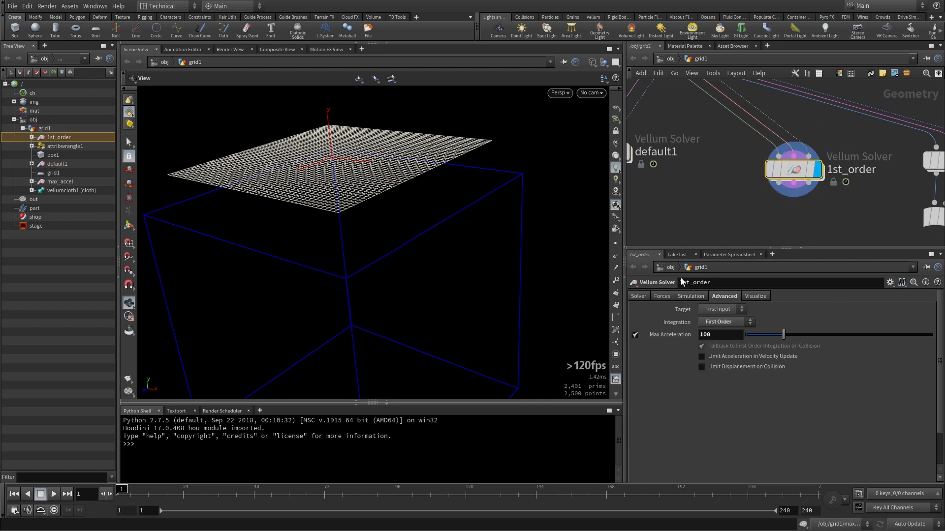
left_click(714, 324)
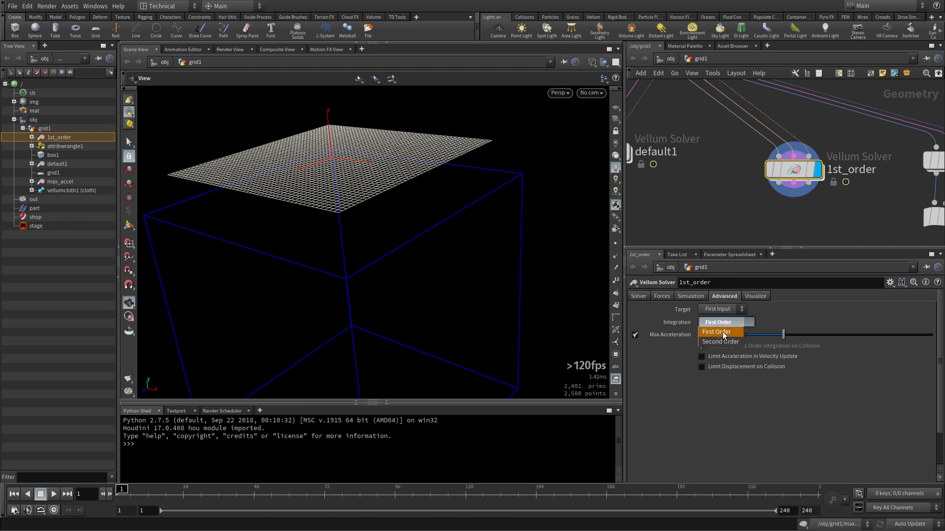
left_click(723, 333)
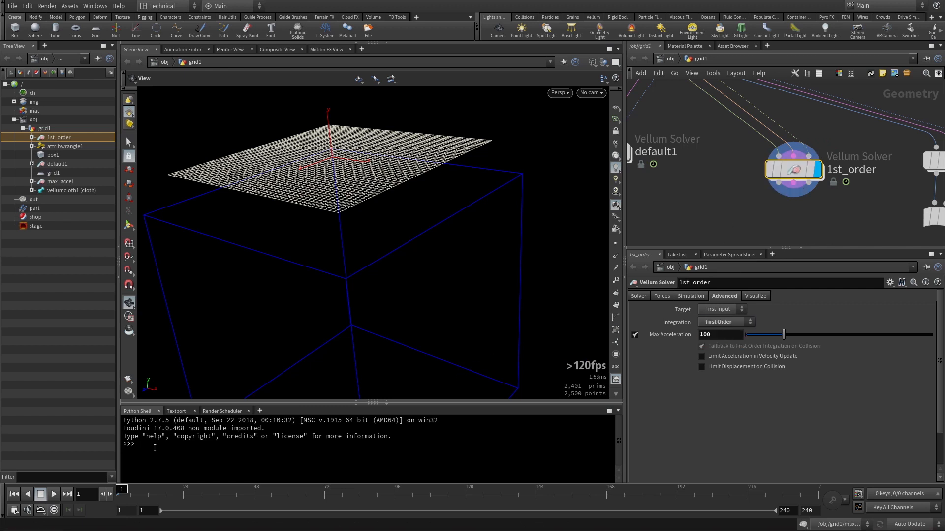
Play the first-order cloth simulation and return the timeline to frame 1
left_click(54, 493)
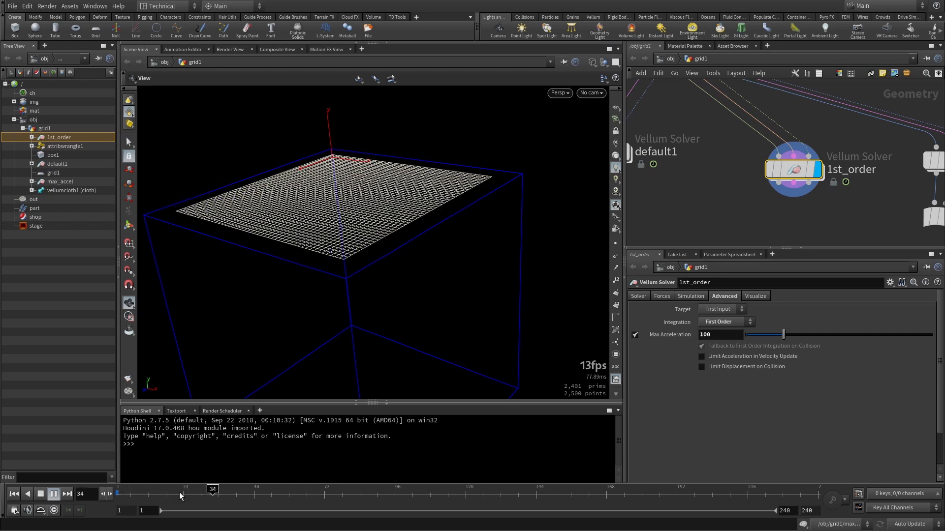
left_click_drag(179, 497, 118, 497)
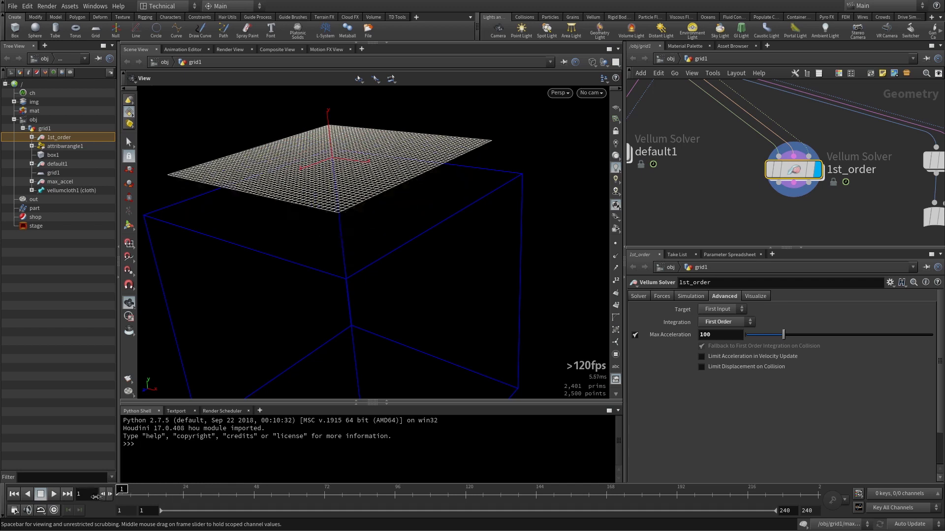
Display the max_accel Vellum solver and turn off its Thickness visualization
middle_click_drag(841, 209, 724, 221)
left_click_drag(780, 192, 855, 162)
mouse_move(822, 178)
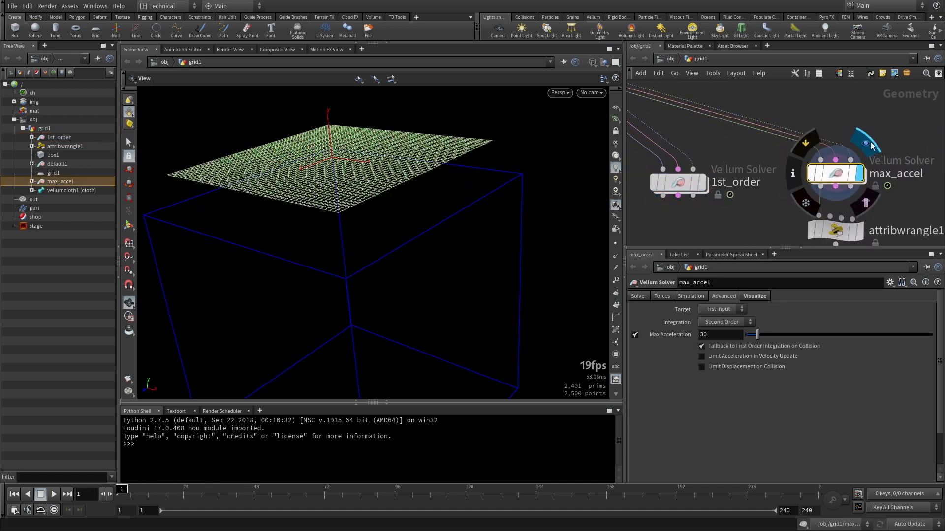
left_click(746, 295)
left_click(639, 339)
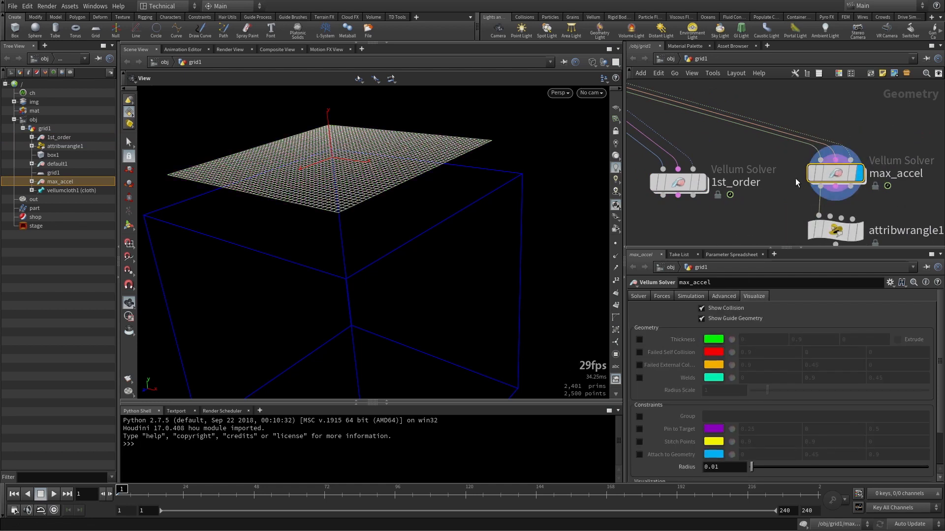
Check max_accel's advanced Max Acceleration settings, then play the simulation and stop at frame 27
left_click(719, 296)
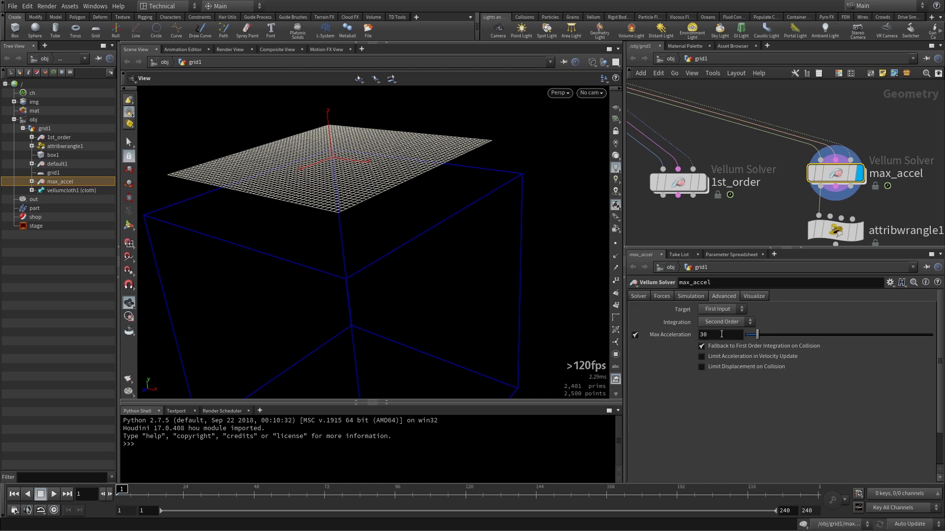
left_click(51, 495)
left_click(41, 494)
Display attribwrangle1, which colours the cloth by the fallback attribute, and return the timeline to frame 1
middle_click_drag(770, 230, 748, 204)
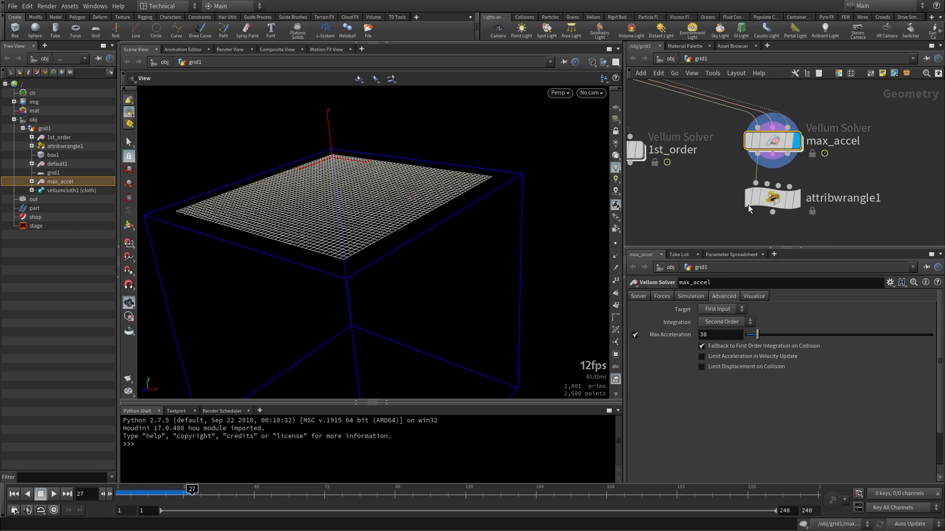
left_click(755, 201)
mouse_move(816, 190)
left_click(805, 173)
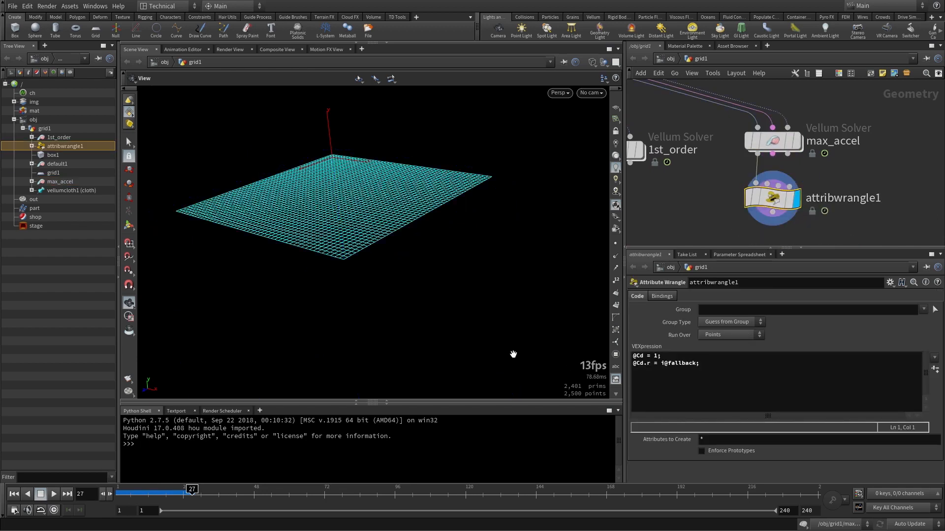
left_click_drag(177, 492, 117, 491)
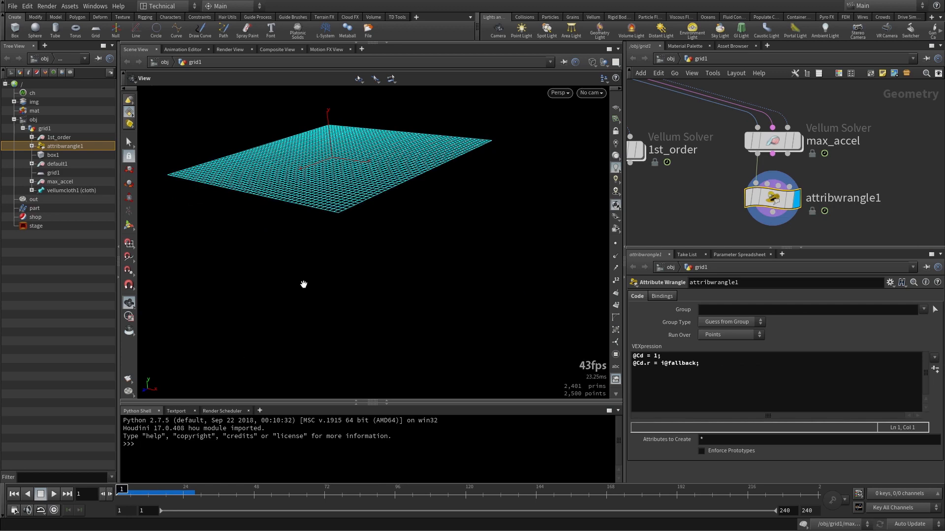
Step and play through the fallback-coloured cloth simulation, then return to frame 1
key("Right")
key("Right")
key("Right")
key("Right")
key("Right")
key("Right")
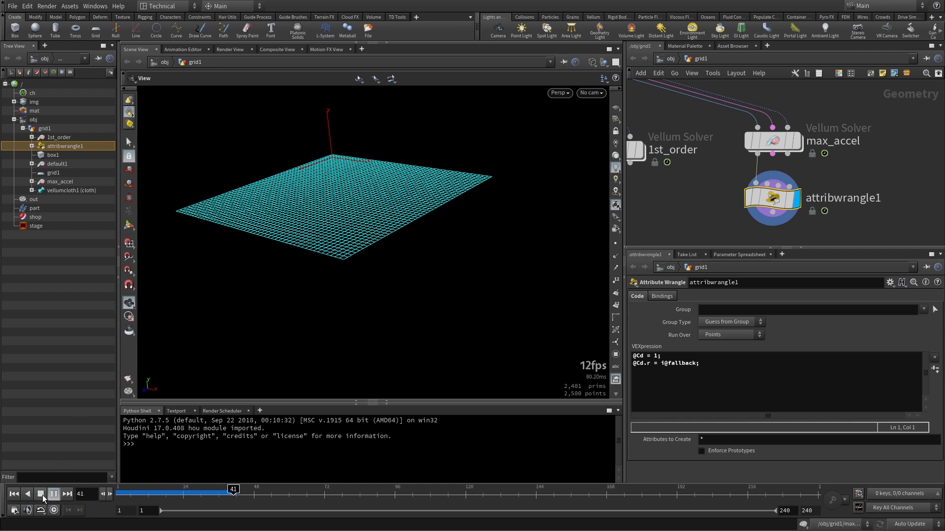
left_click(16, 494)
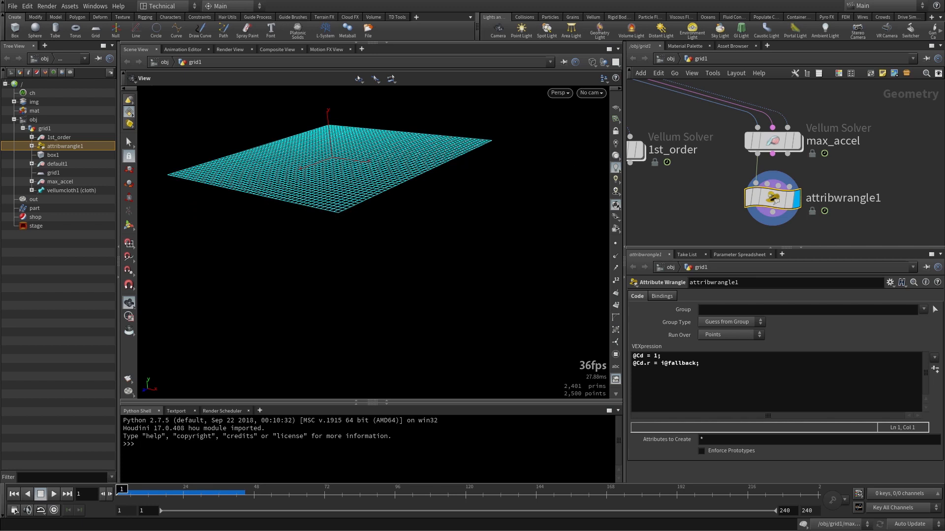
Open the ordercompare.hip scene and view its two cloth grids side by side
left_click(933, 0)
left_click(925, 18)
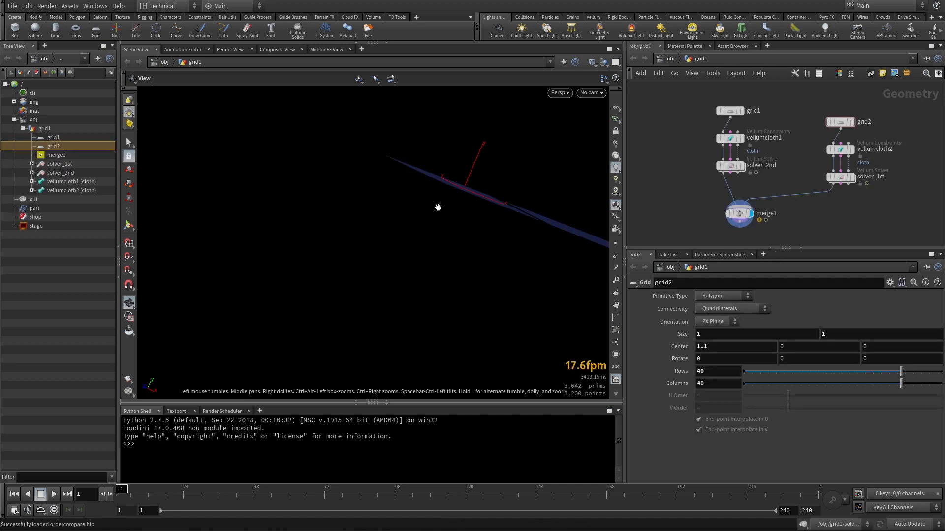
left_click_drag(539, 177, 408, 154)
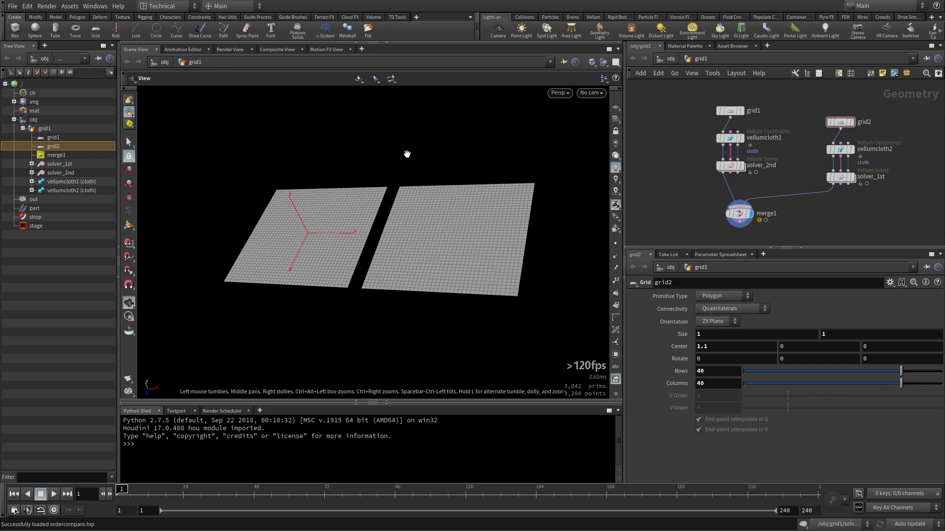
right_click_drag(408, 154, 447, 212)
Compare the advanced Integration settings of the solver_2nd and solver_1st Vellum solvers
left_click_drag(680, 170, 762, 153)
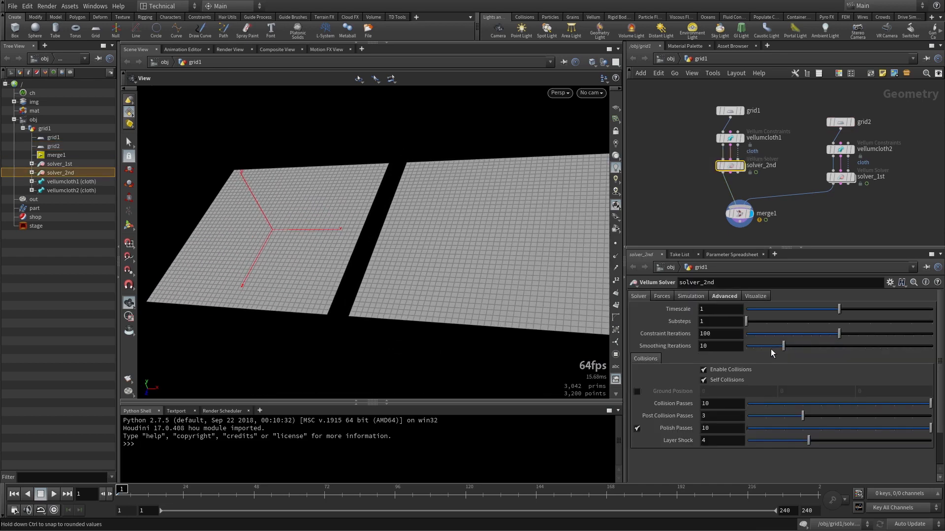
left_click(730, 298)
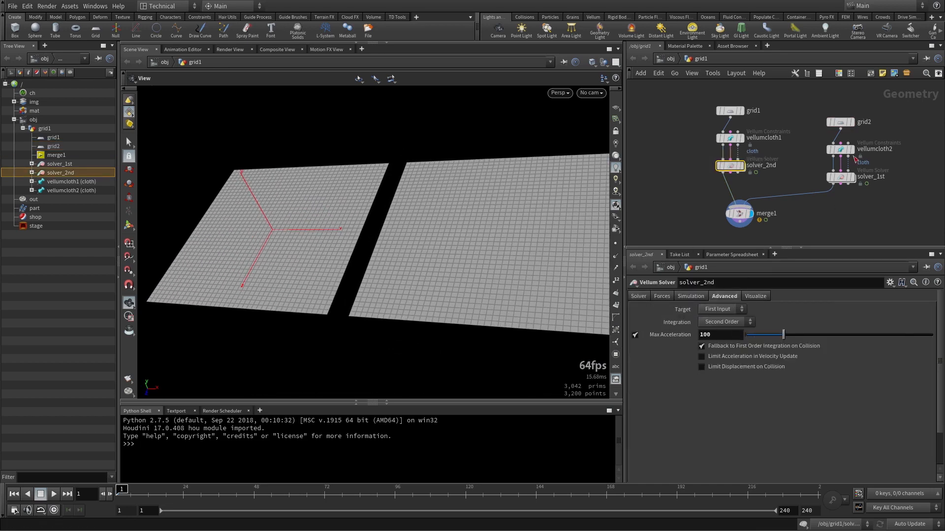
left_click(840, 178)
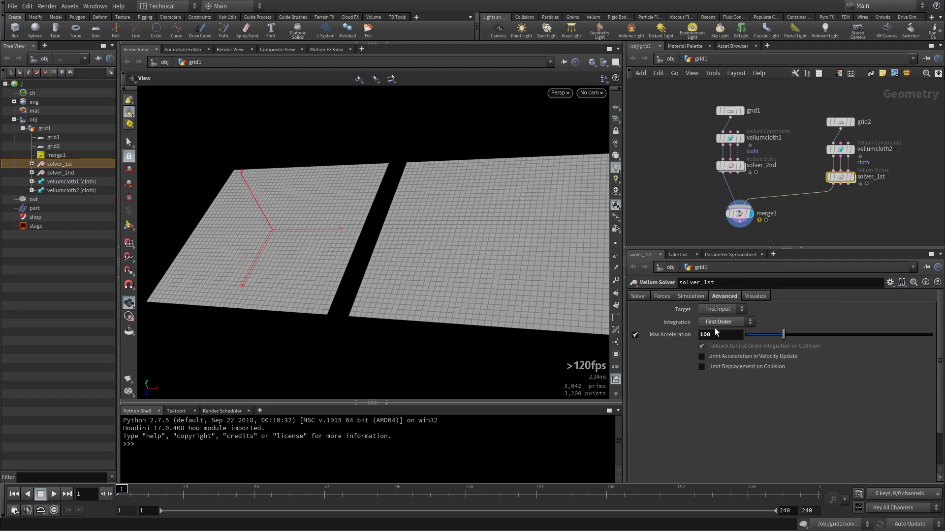
Select merge1 and play both cloth simulations together, viewing the grids from a low angle
left_click_drag(694, 201, 776, 227)
left_click_drag(349, 326, 339, 274)
left_click(57, 494)
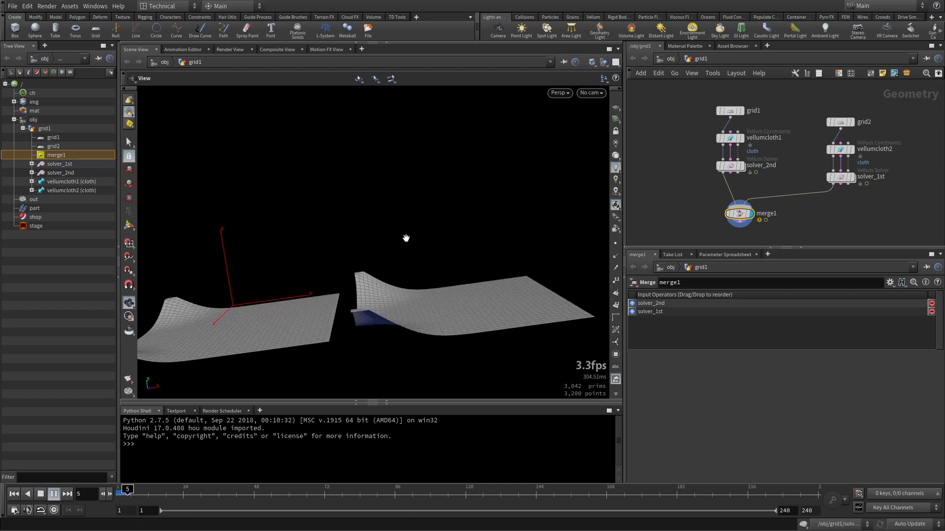
Watch both cloths swing from several angles, then display solver_1st alone and return the timeline to frame 14
right_click_drag(363, 297, 337, 333)
middle_click_drag(379, 215, 385, 212)
left_click_drag(441, 293, 484, 306)
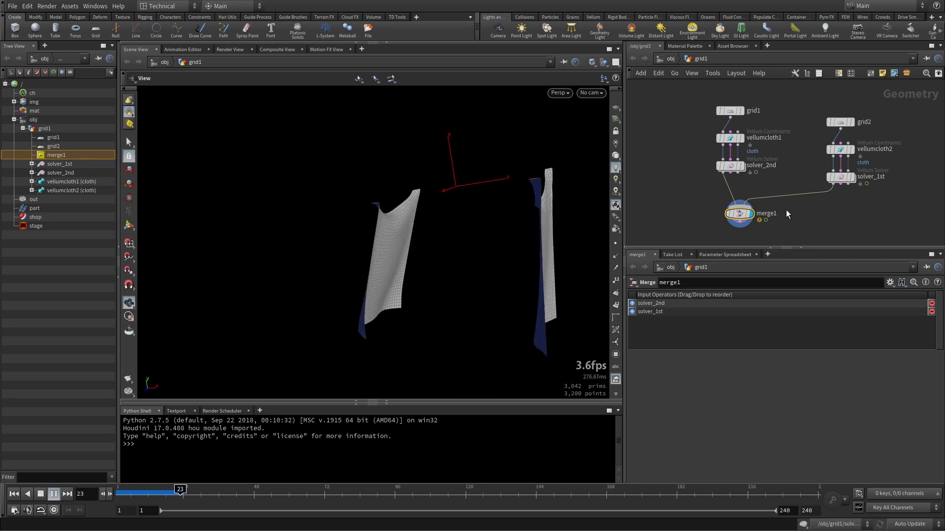
left_click(849, 179)
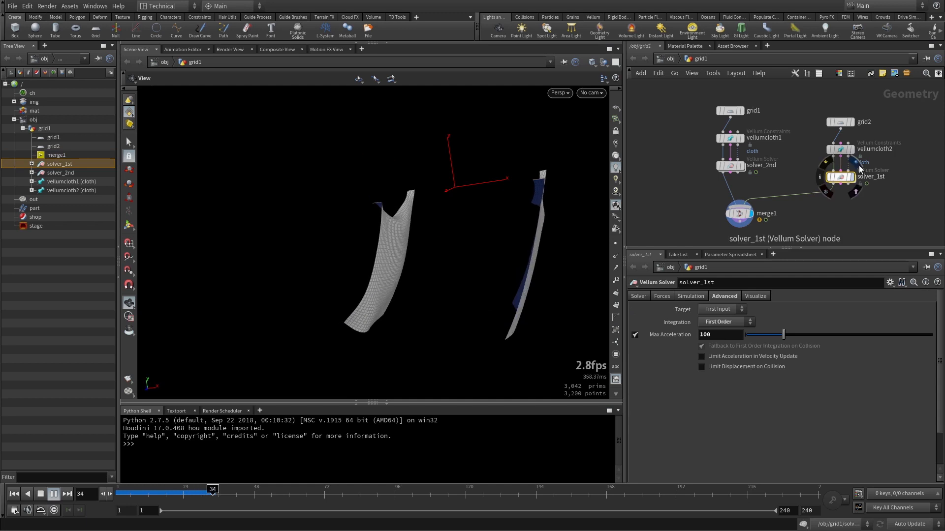
left_click(850, 177)
left_click_drag(542, 252, 487, 276)
left_click(154, 495)
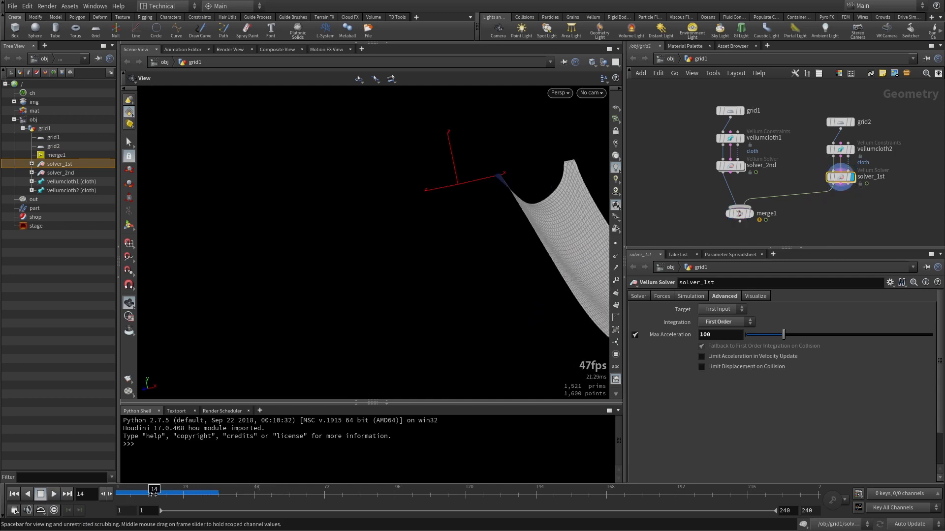
Display merge1 again and resume playback from frame 14 to compare how the two cloths keep swinging
left_click(753, 203)
left_click_drag(468, 236, 521, 234)
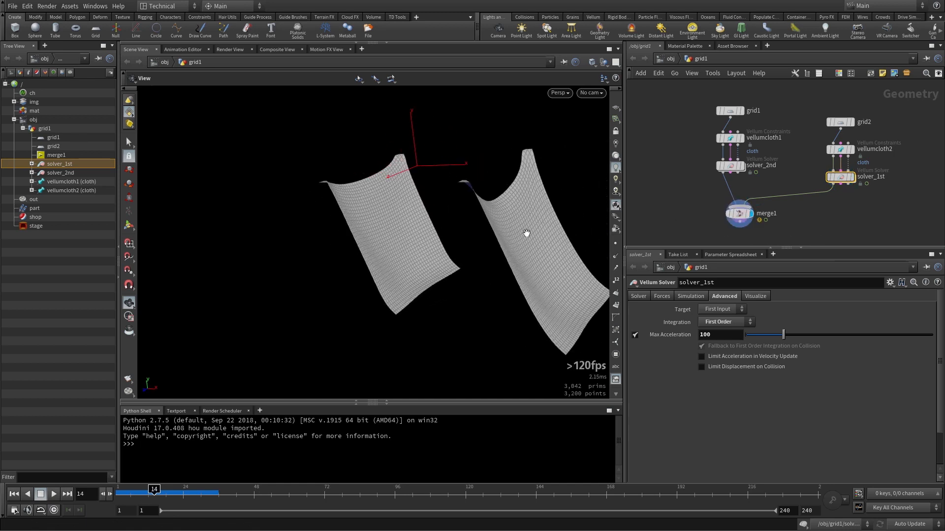
left_click(53, 495)
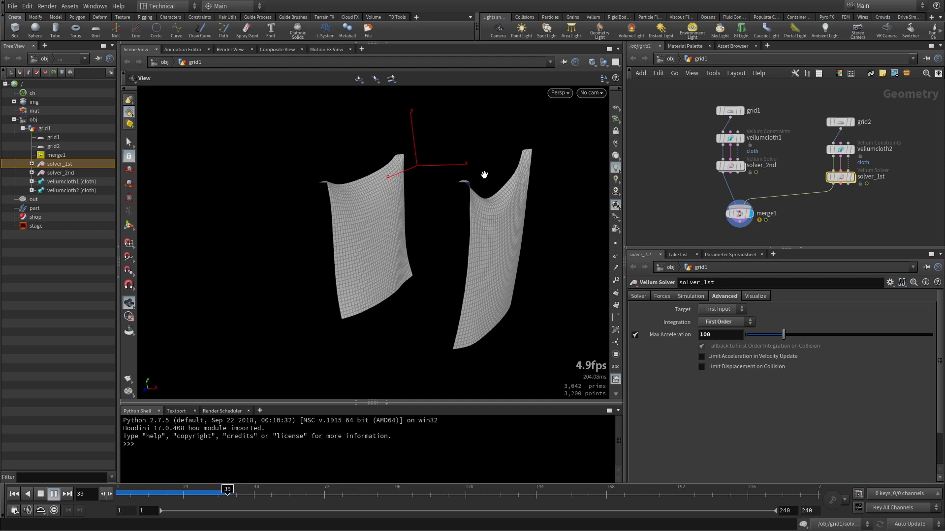
left_click_drag(453, 263, 385, 228)
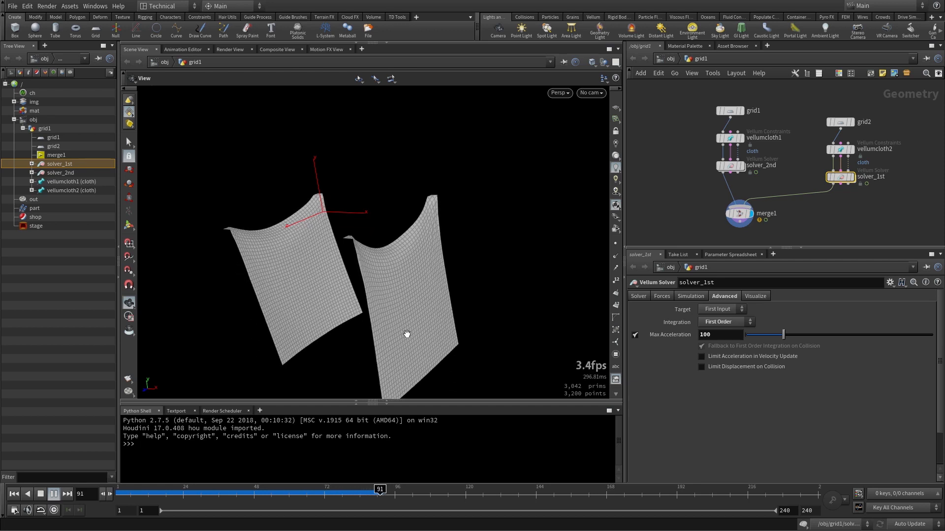
left_click_drag(464, 310, 483, 302)
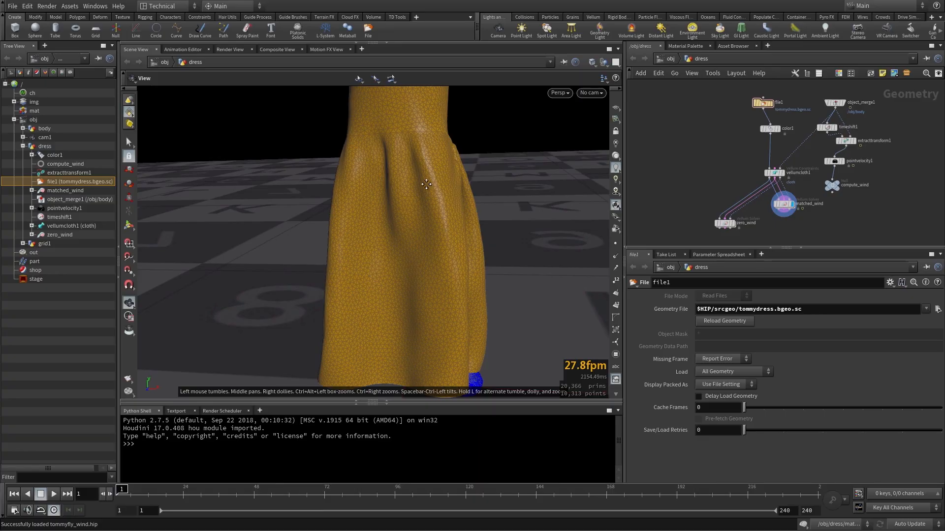
Open the tommyfly_wind.hip scene and examine the dress on the character from several angles
left_click_drag(426, 184, 369, 194)
right_click_drag(369, 194, 373, 219)
left_click_drag(373, 219, 433, 213)
right_click_drag(432, 213, 364, 264)
middle_click_drag(394, 160, 375, 208)
right_click_drag(352, 270, 388, 239)
mouse_move(387, 239)
left_mouse_down()
mouse_move(394, 281)
mouse_move(387, 240)
left_mouse_up()
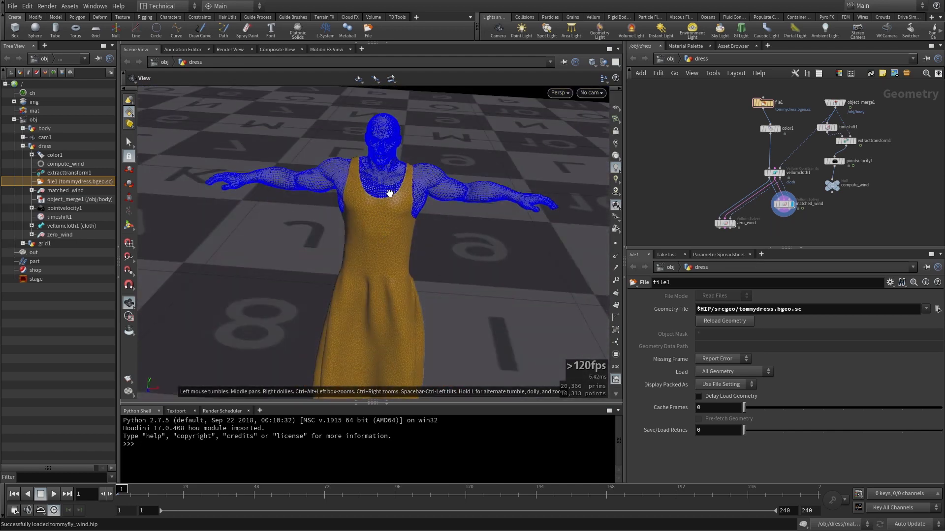
right_click_drag(346, 240, 413, 204)
left_click_drag(413, 204, 400, 215)
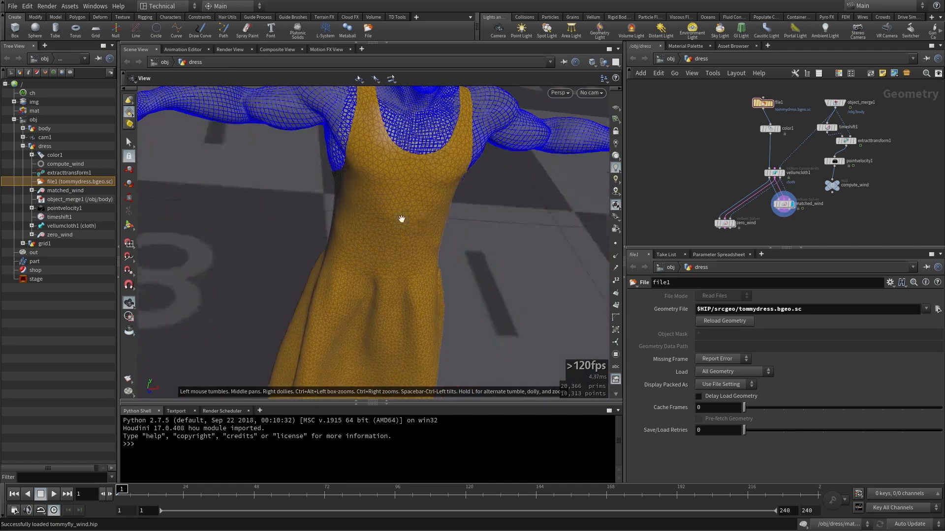
Display the color1 node in the dress network and view the source dress geometry up close
middle_click_drag(734, 114, 696, 182)
scroll(696, 186, "up", 3)
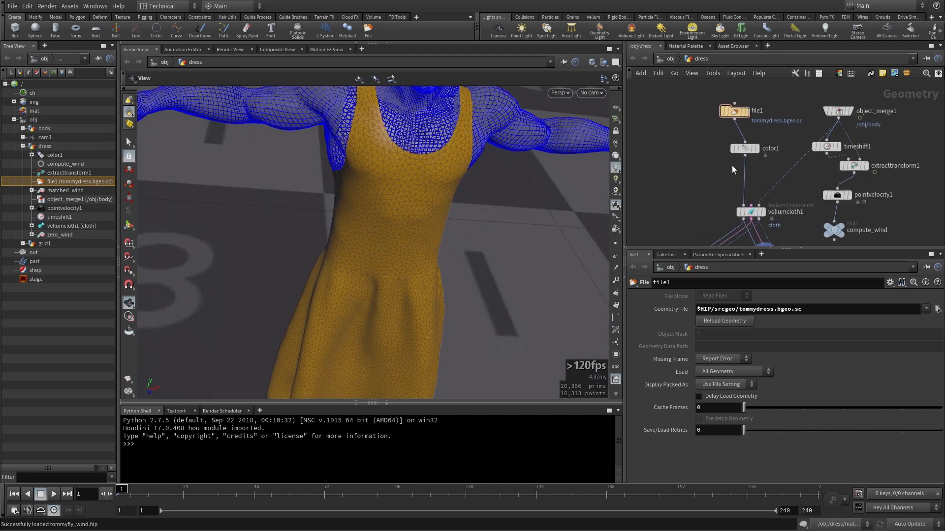
left_click(758, 148)
left_click_drag(551, 167, 460, 139)
Select and display object_merge1 to view the collision body without the dress
mouse_move(831, 143)
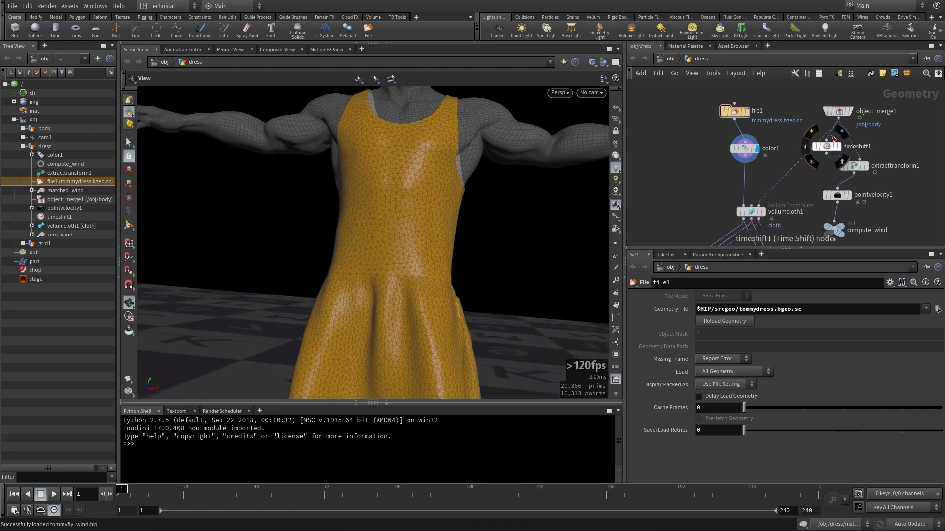
left_click(851, 112)
left_click(839, 112)
middle_click_drag(684, 164, 657, 147)
scroll(241, 379, "down", 7)
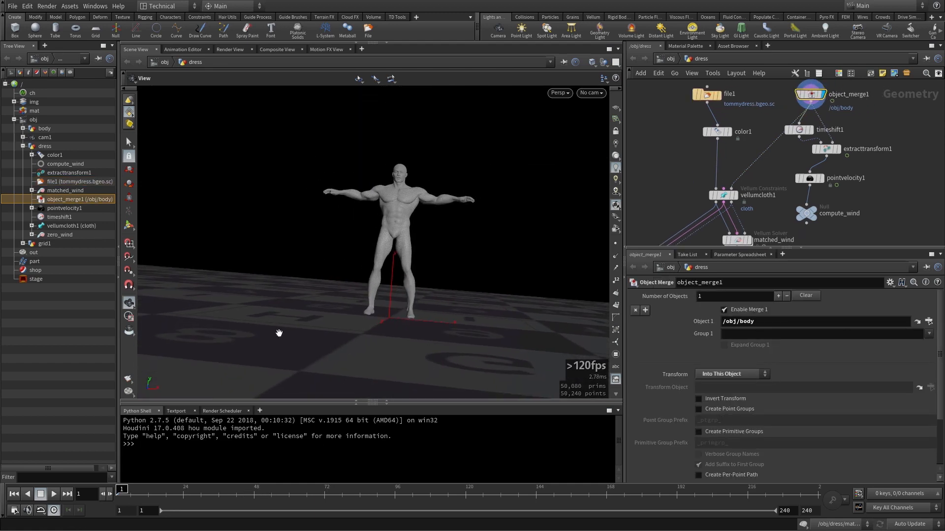
Scrub through the body's flying animation while following its motion, then return to frame 1
left_click_drag(130, 494, 189, 494)
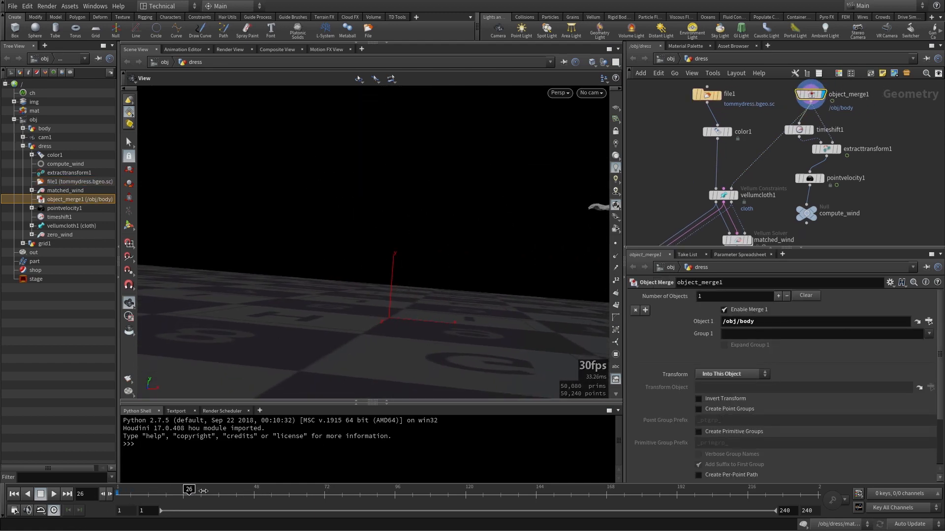
middle_click_drag(561, 226, 485, 223)
right_click_drag(486, 223, 379, 284)
left_click_drag(428, 243, 456, 252)
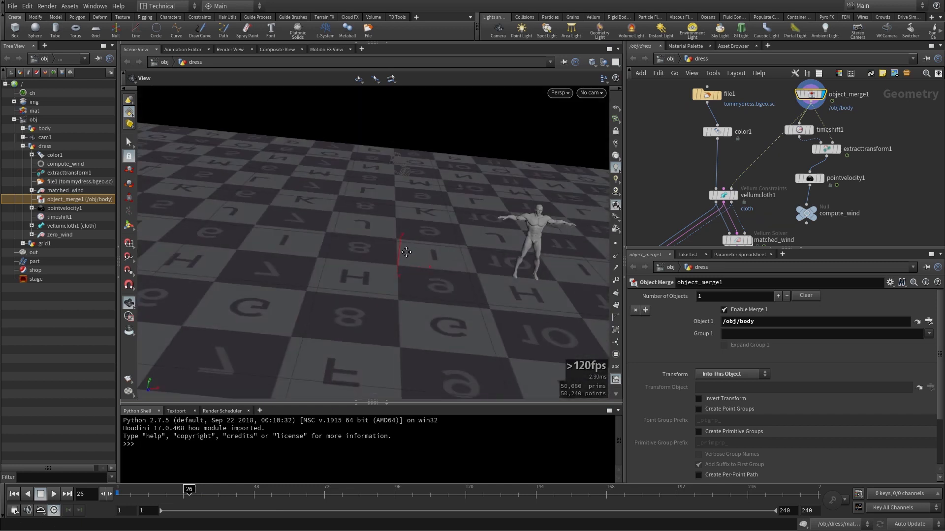
middle_click_drag(406, 252, 359, 250)
left_click_drag(267, 494, 246, 506)
key("ctrl+Up")
Display the zero_wind Vellum solver and review its solver settings and its wind and drag forces
middle_click_drag(670, 168, 775, 83)
left_click_drag(739, 127, 779, 197)
left_click(776, 180)
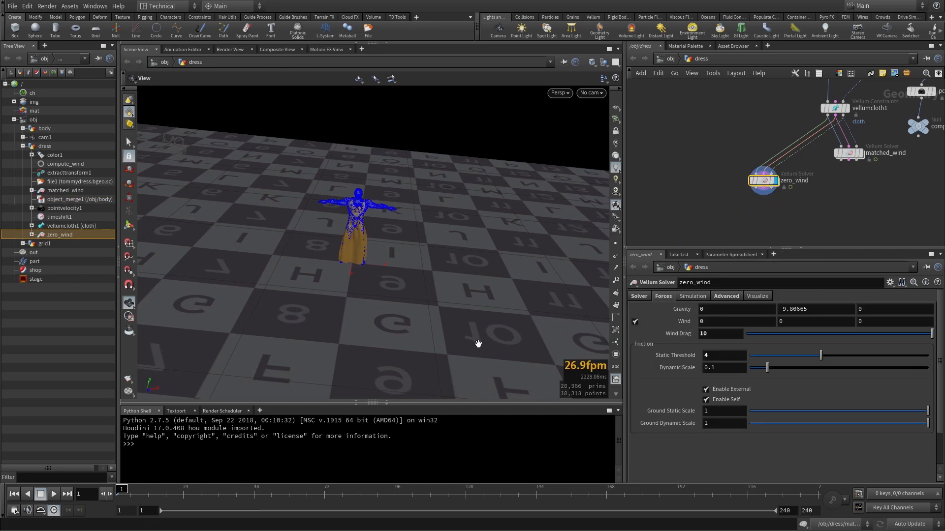
left_click(643, 296)
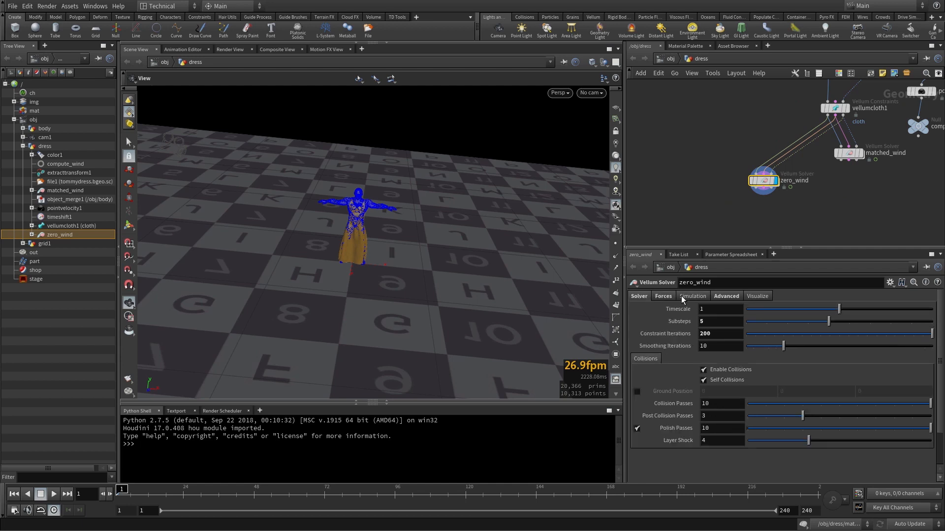
left_click(663, 297)
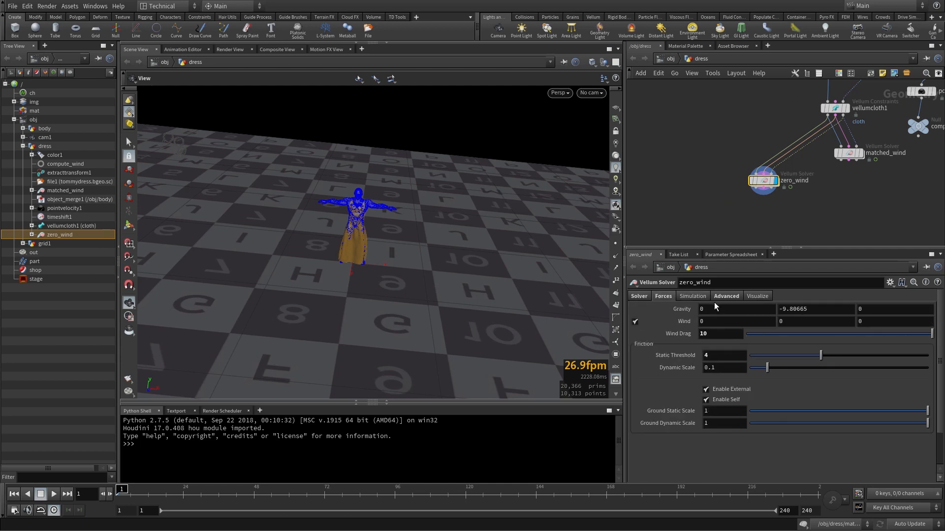
Play the zero_wind dress simulation, stop it at frame 21 and bring the moving character back into view
left_click(54, 494)
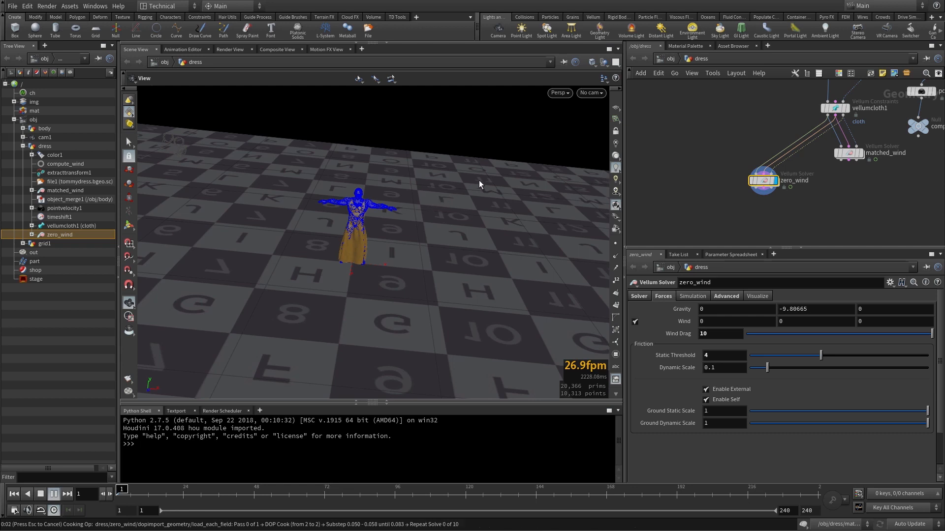
scroll(519, 168, "up", 3)
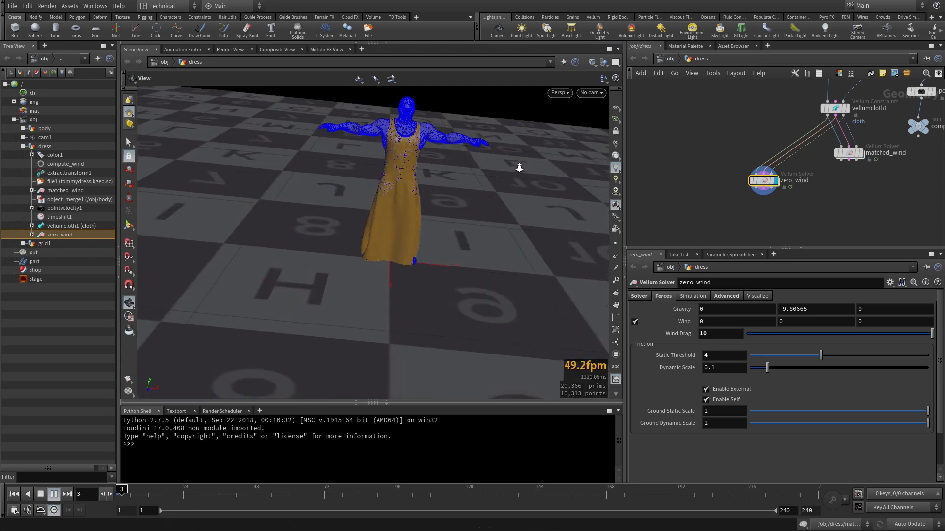
scroll(519, 167, "up", 3)
middle_click_drag(419, 196, 444, 185)
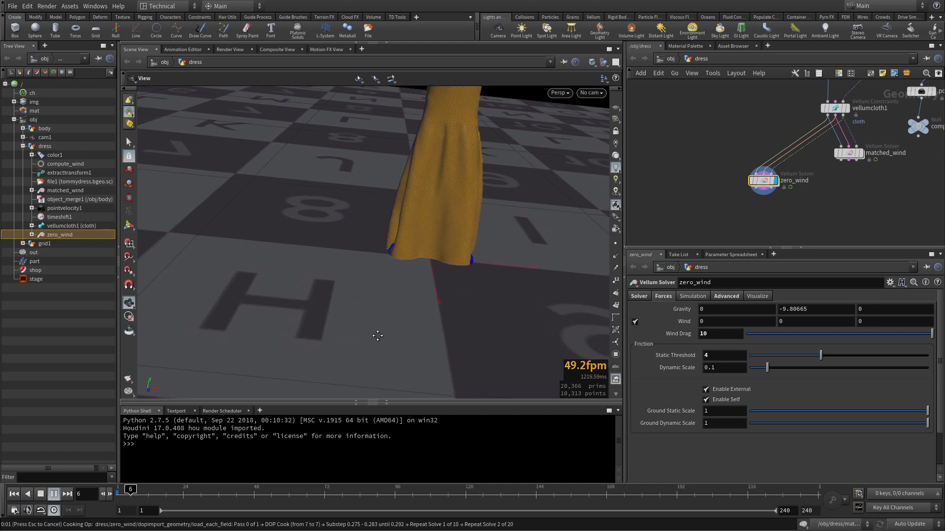
middle_click_drag(383, 268, 384, 254)
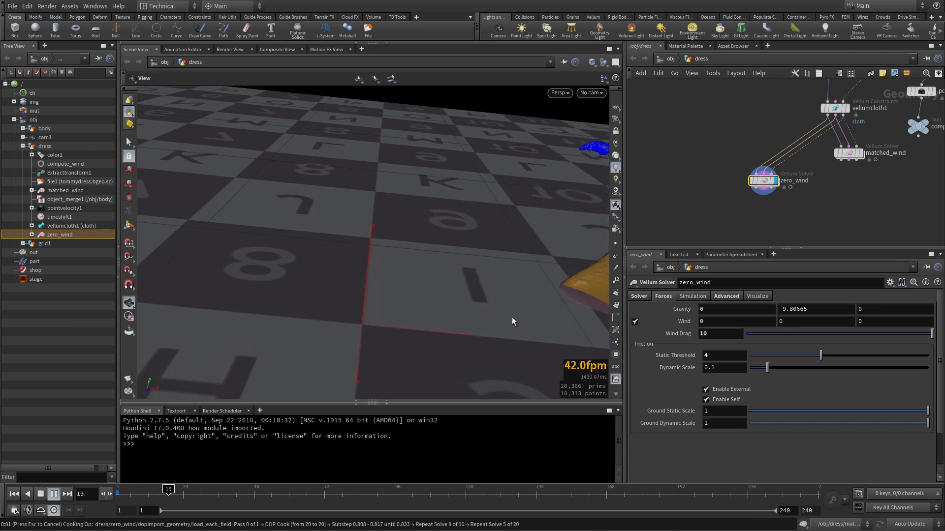
key("Escape")
middle_click_drag(451, 329, 164, 301)
middle_click_drag(552, 306, 437, 306)
scroll(437, 306, "down", 3)
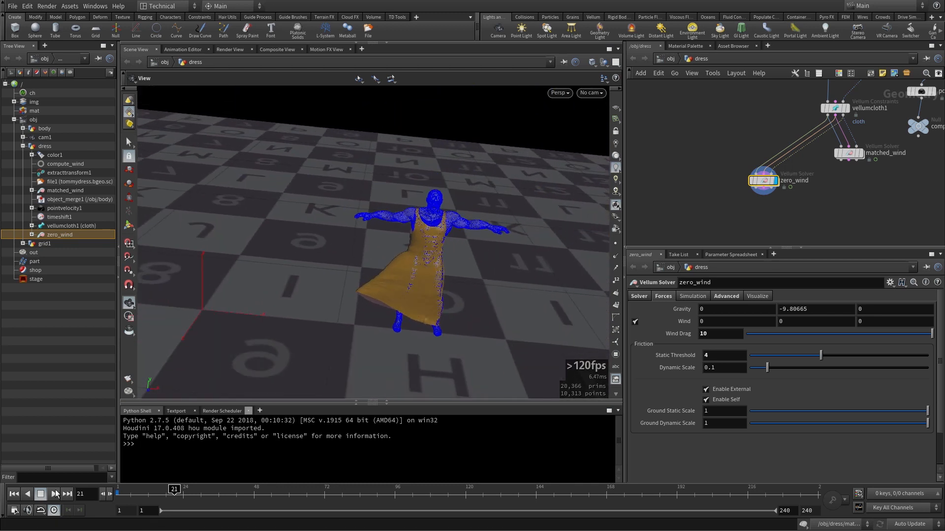
Resume the zero_wind simulation to frame 33, stop it and return to frame 1
left_click(57, 492)
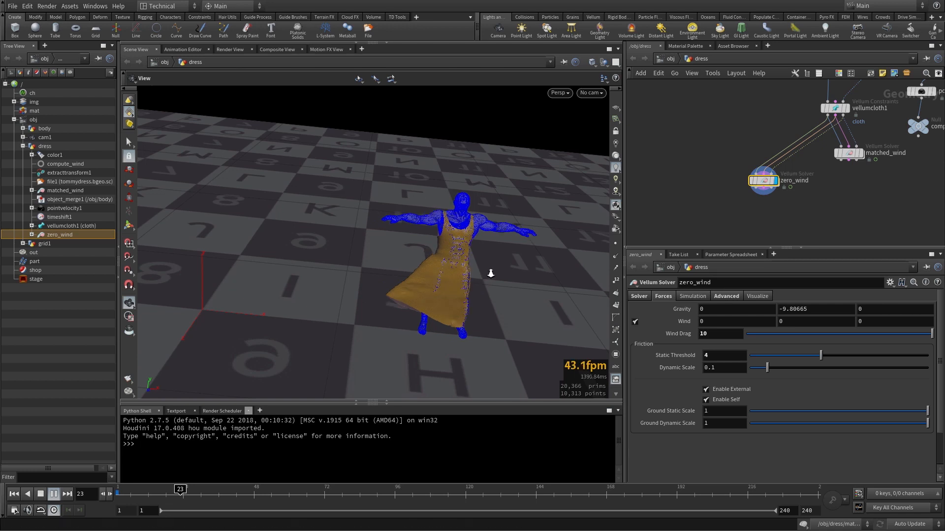
scroll(506, 268, "up", 3)
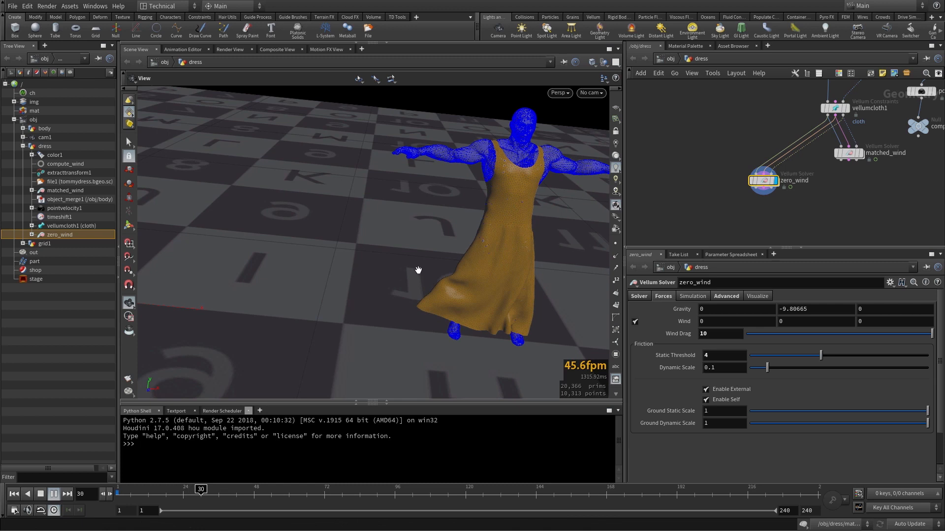
left_click(41, 495)
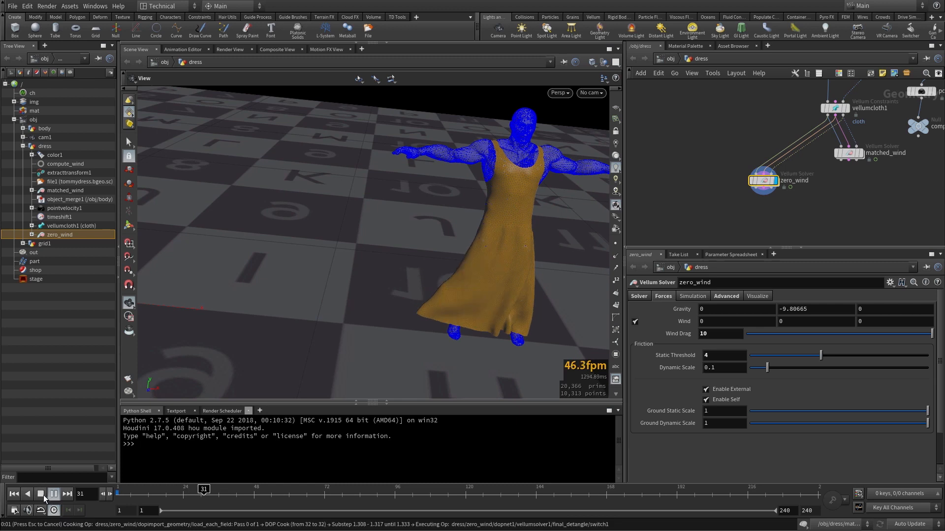
left_click(14, 496)
middle_click_drag(254, 261, 357, 295)
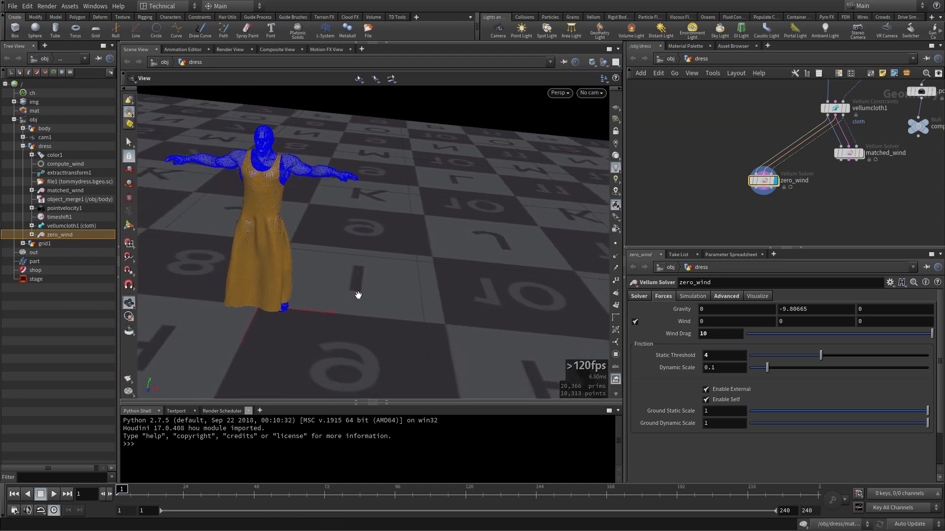
Display object_merge1 and then timeshift1 to compare the animated body with its time-shifted copy
middle_click_drag(761, 111, 619, 177)
middle_click_drag(733, 128, 723, 166)
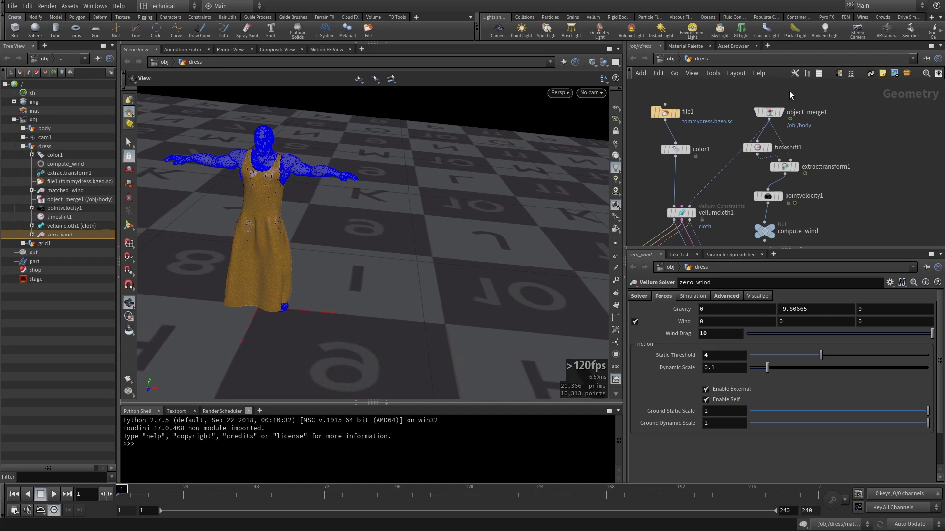
scroll(774, 117, "up", 2)
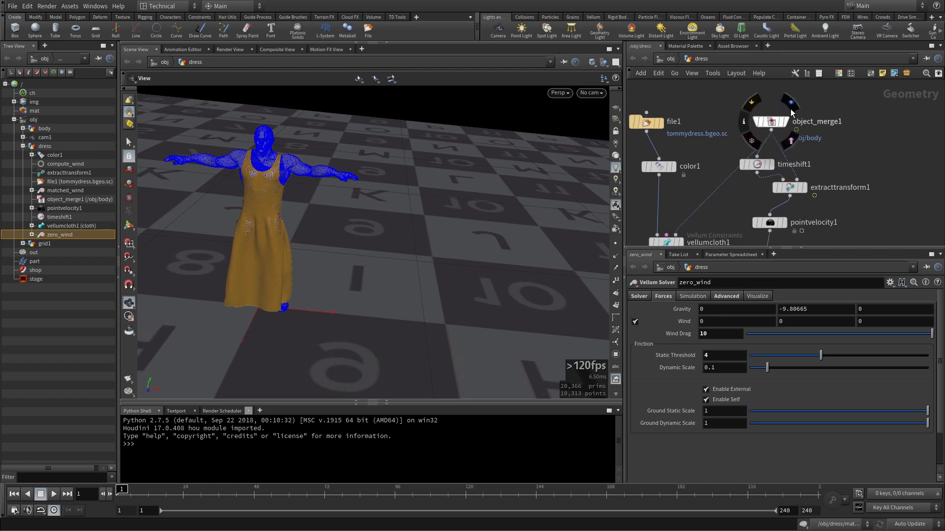
left_click(791, 107)
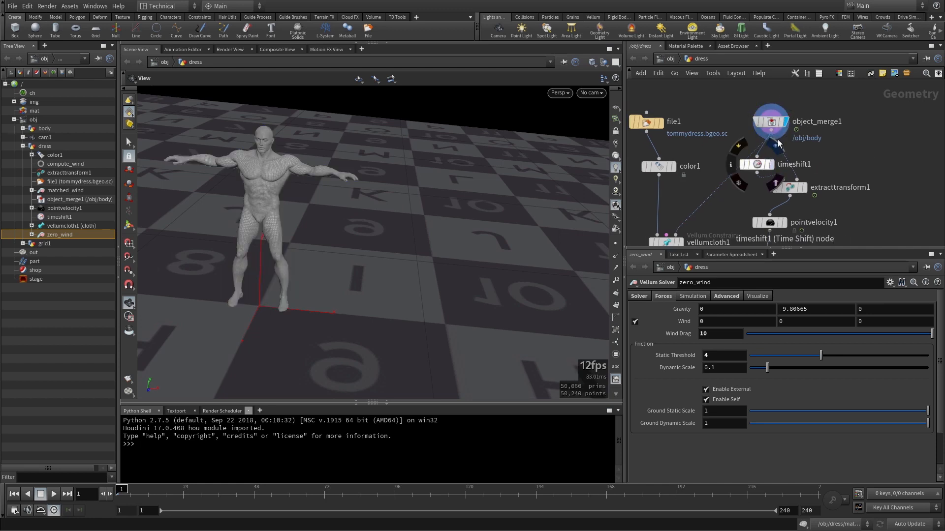
left_click(778, 146)
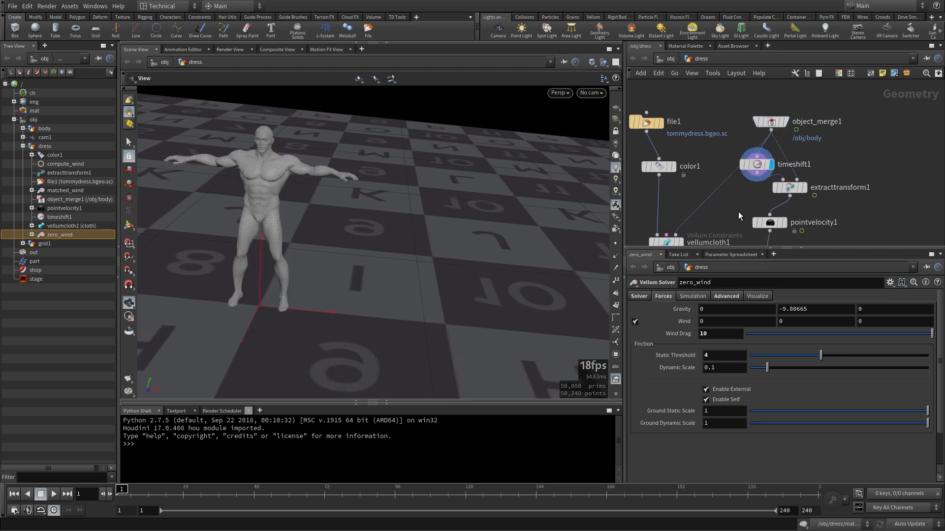
Select and display extracttransform1, then scrub to frame 17 to check its single point following the body
left_click(804, 188)
left_click_drag(852, 161, 791, 203)
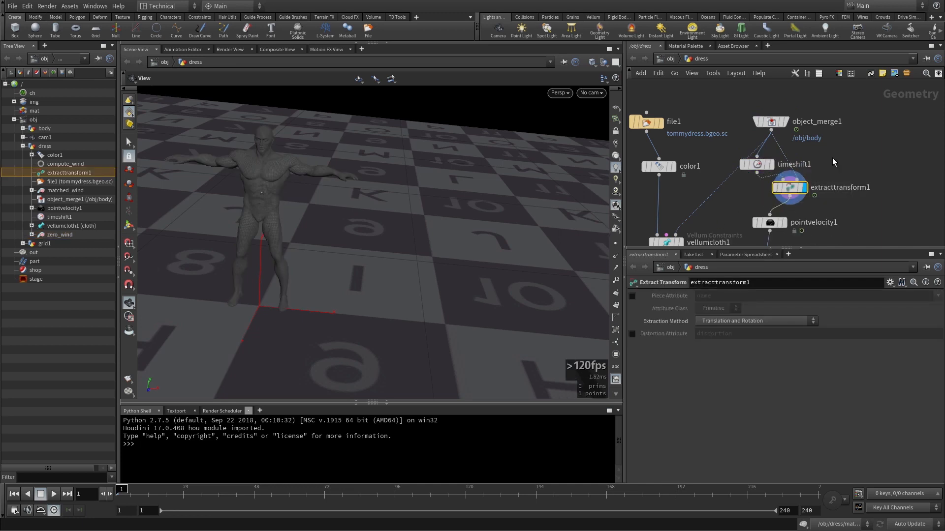
mouse_move(121, 489)
left_mouse_down()
mouse_move(196, 491)
mouse_move(138, 490)
left_mouse_up()
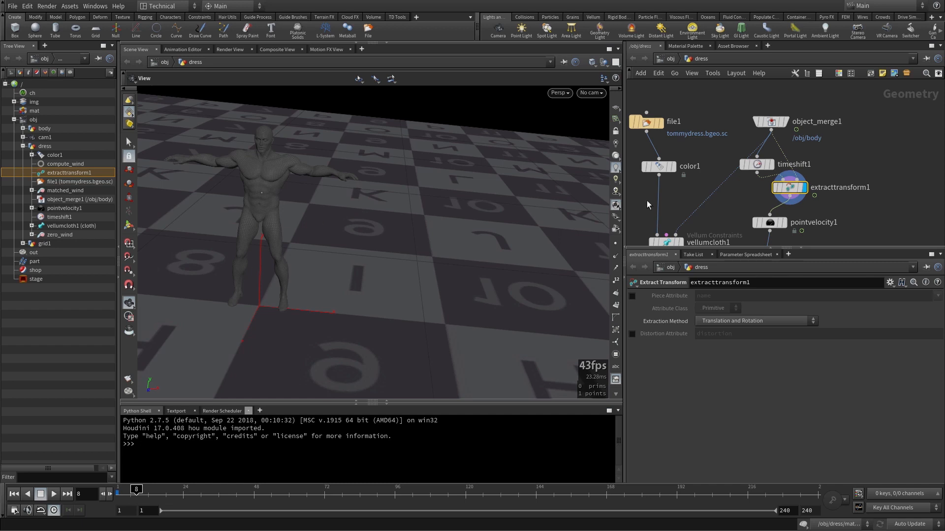
middle_click_drag(722, 202, 703, 169)
mouse_move(159, 493)
left_mouse_down()
mouse_move(175, 494)
mouse_move(163, 494)
left_mouse_up()
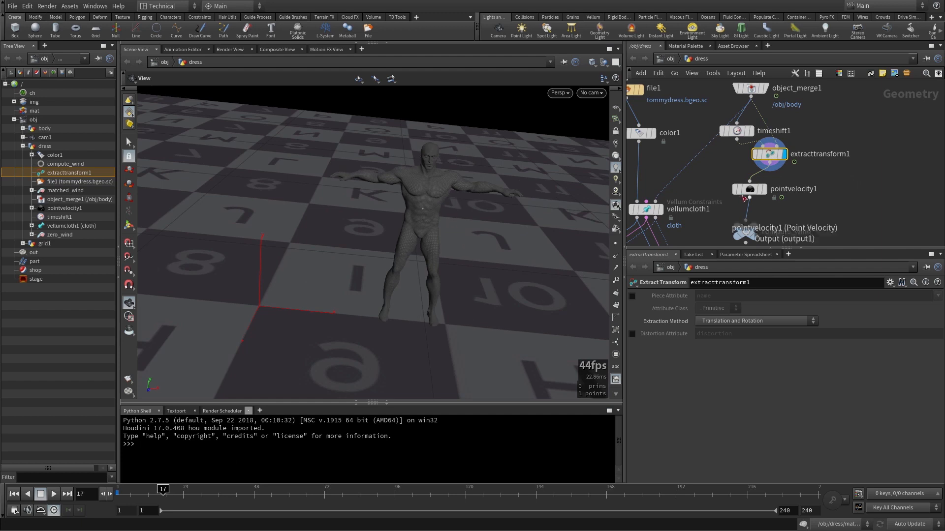
Display pointvelocity1 to review its velocity settings, then select compute_wind to examine its Wind Dir parameter
left_click_drag(695, 174, 766, 200)
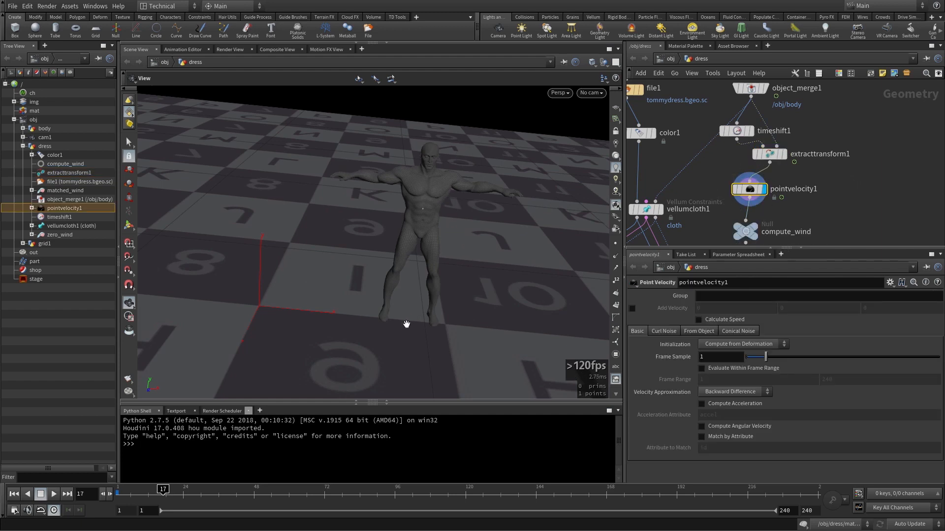
right_click_drag(401, 261, 444, 247)
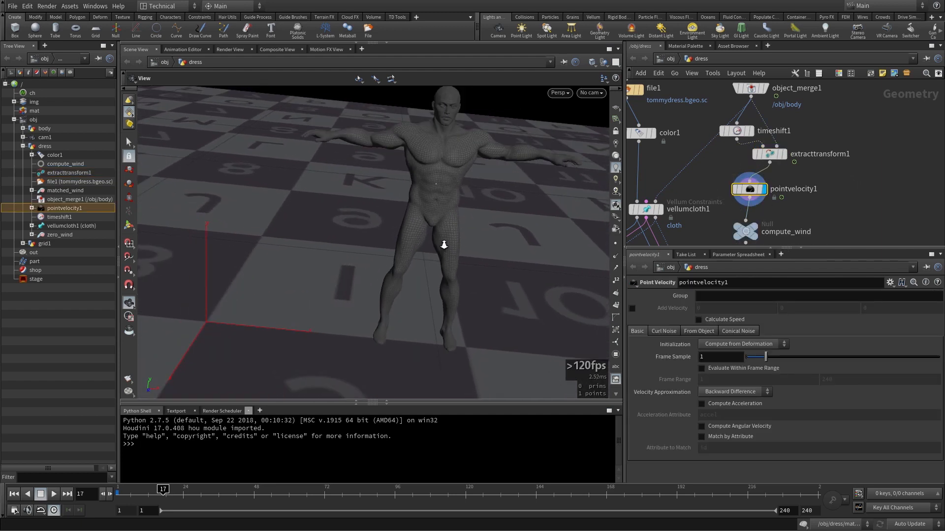
middle_click_drag(709, 185, 691, 136)
left_click_drag(701, 172, 724, 180)
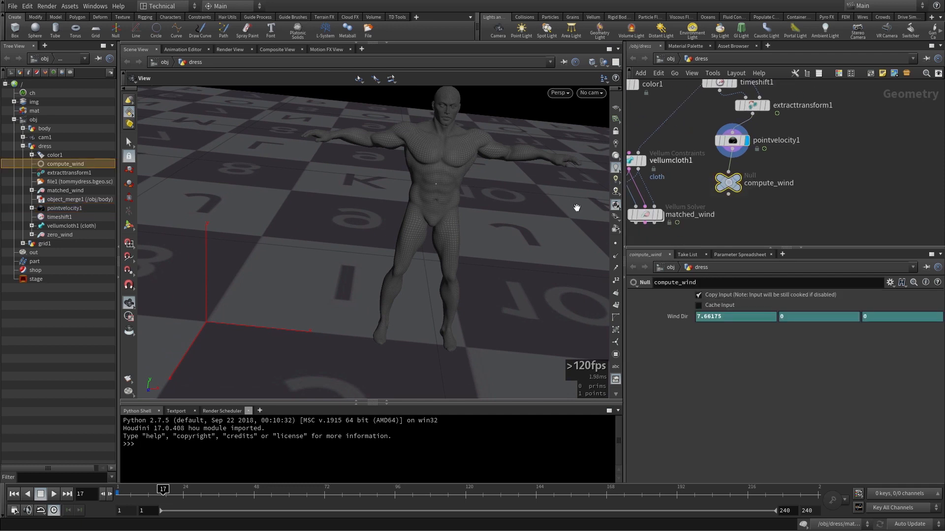
Reveal the expressions behind compute_wind's Wind Dir parameter, restore the value display and return to frame 1
left_click(666, 321)
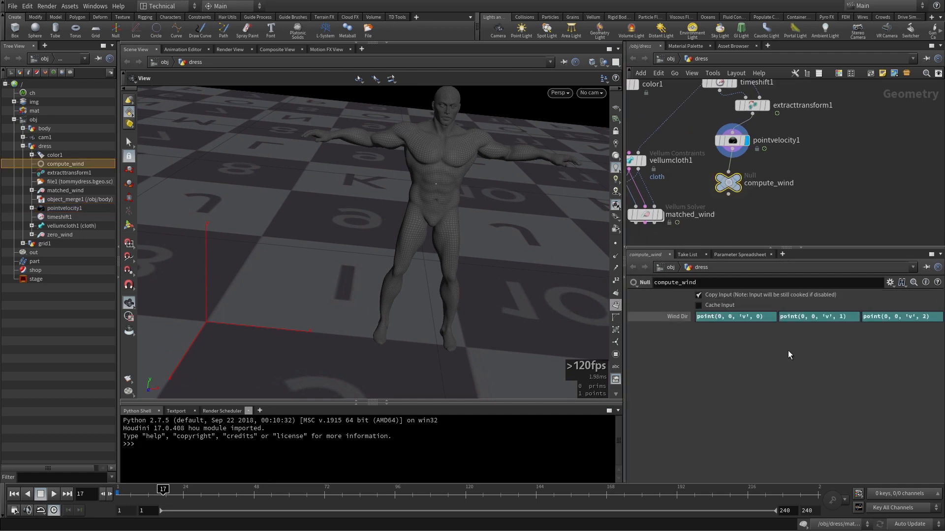
left_click(680, 319)
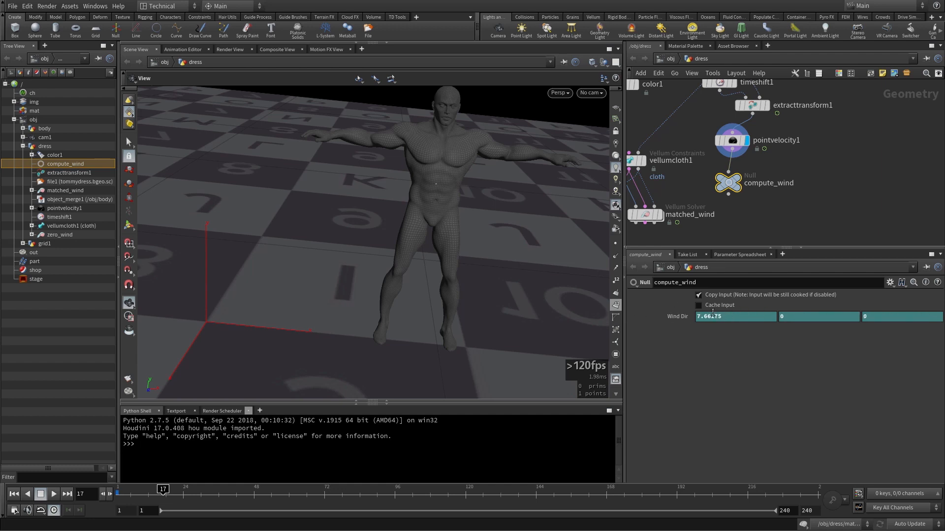
middle_click_drag(789, 220, 834, 221)
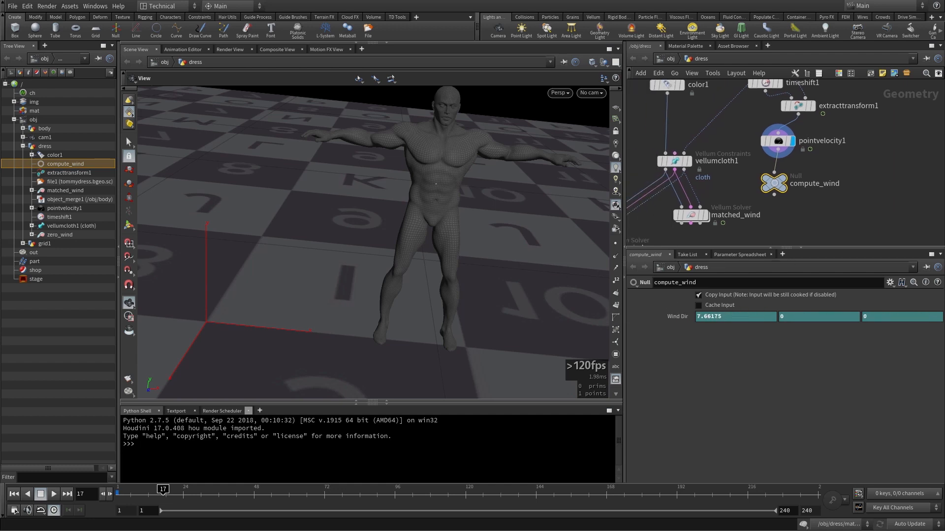
left_click(11, 495)
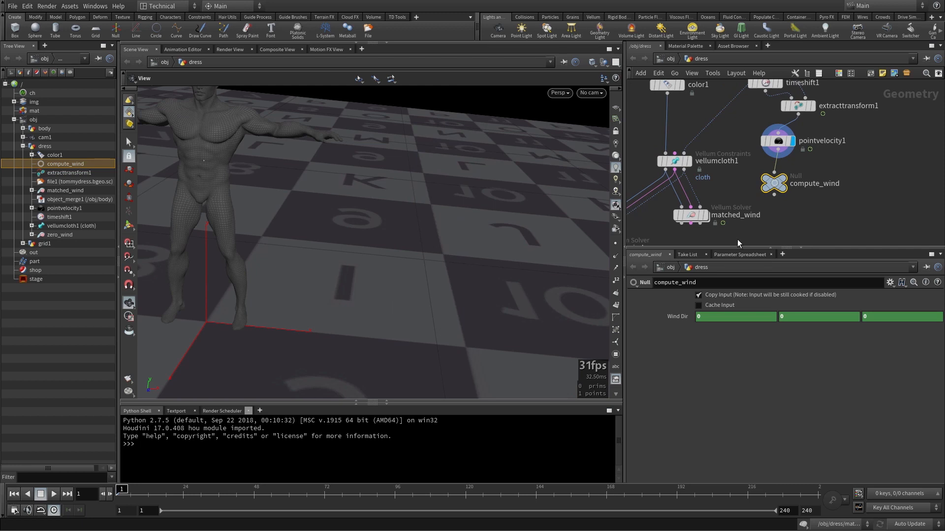
Compare matched_wind's Wind channel references with the Wind Dir parameter on compute_wind, ending with matched_wind selected
left_click(677, 213)
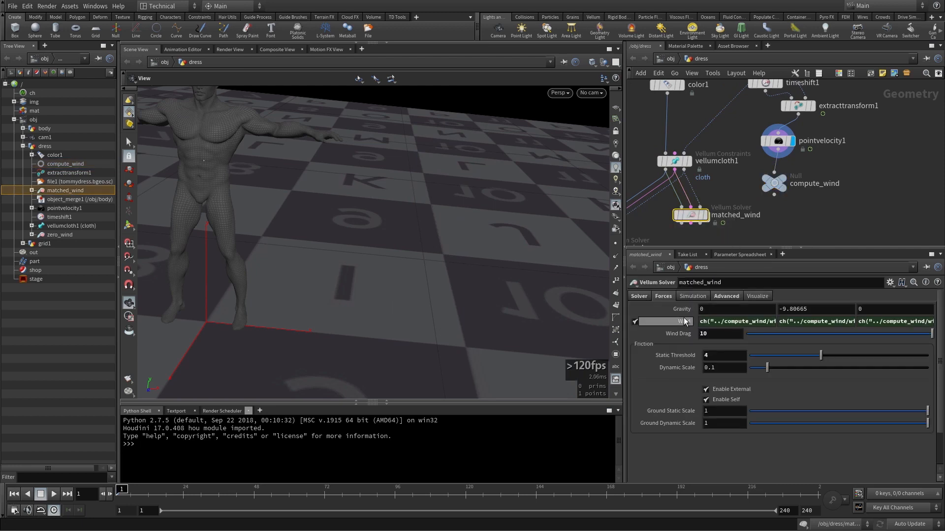
left_click(774, 183)
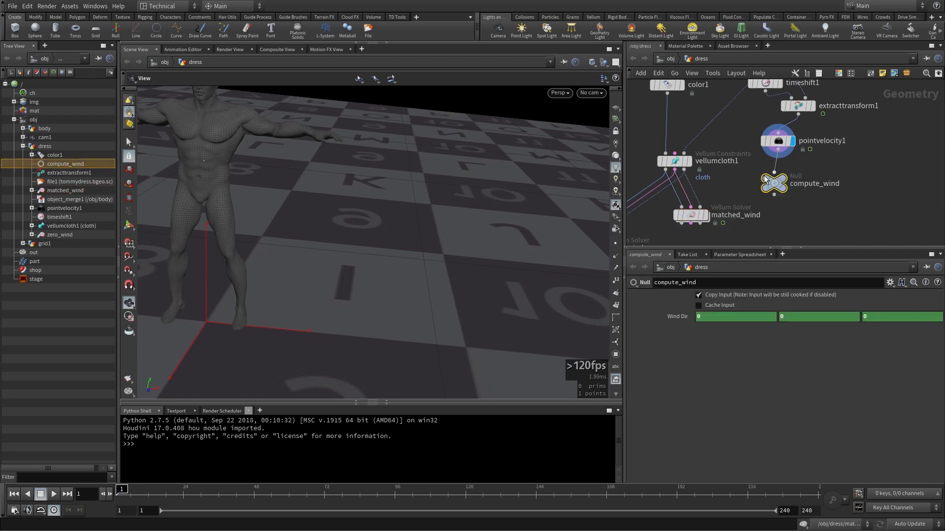
left_click(691, 215)
Display matched_wind and simulate it from frame 1, pausing at frame 21 to reframe the dress before resuming playback
left_click(49, 498)
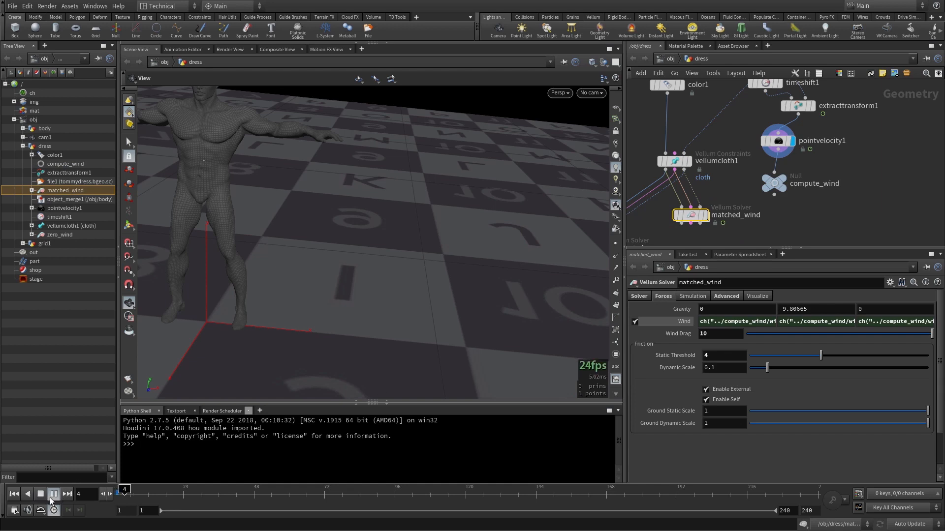
left_click(14, 494)
left_click(714, 200)
left_click(54, 495)
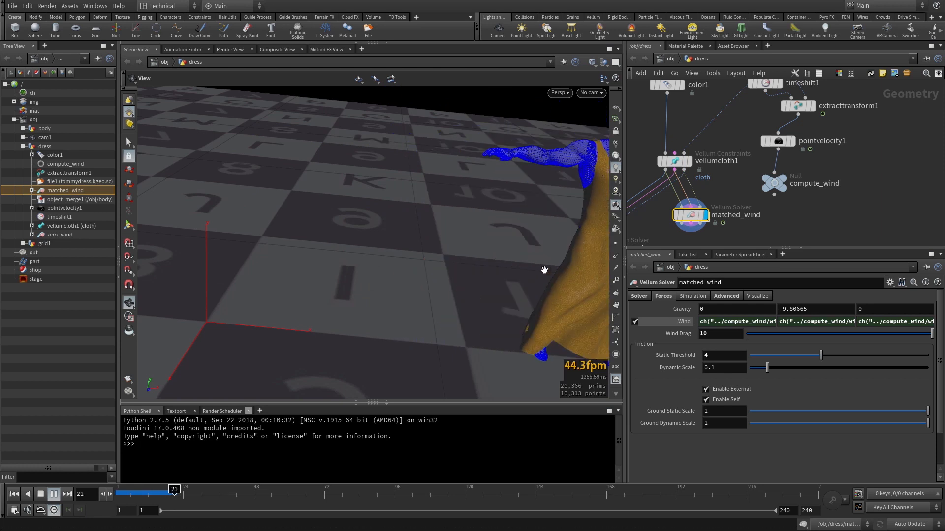
left_click(174, 496)
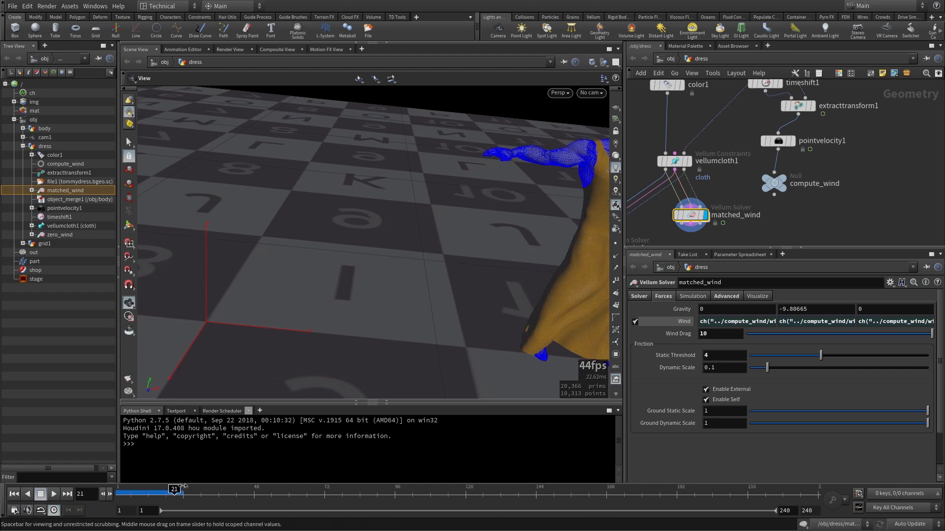
middle_click_drag(527, 279, 175, 219)
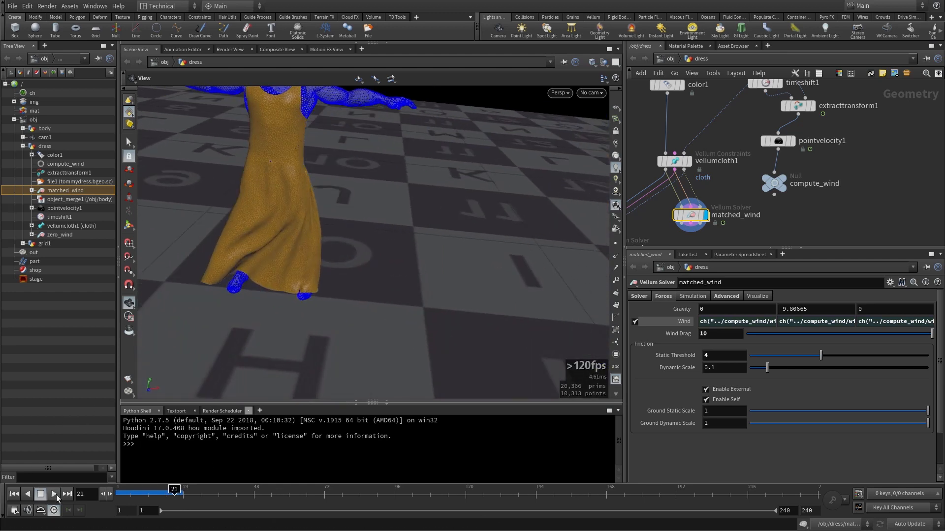
left_click(55, 494)
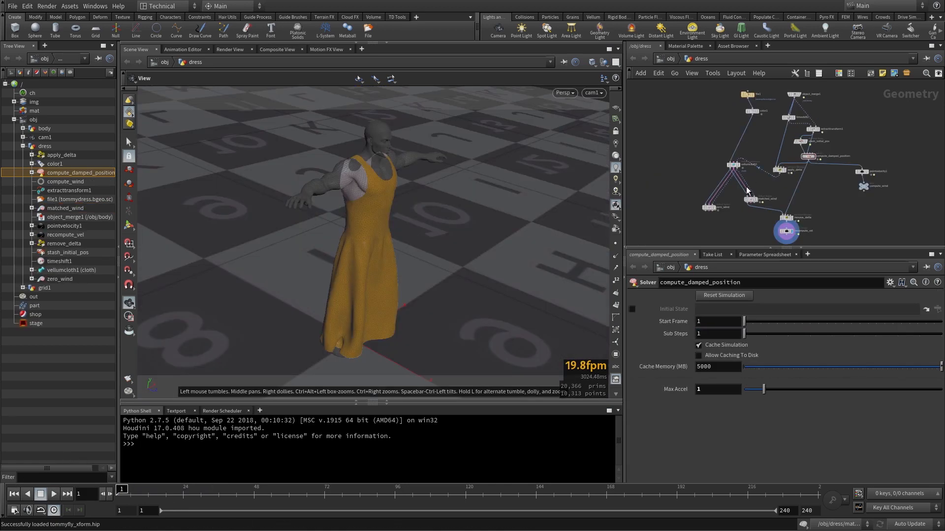
Display and select vellumcloth1 in the tommyfly_xform.hip scene to inspect the cloth dress on the body
middle_click_drag(748, 218, 719, 222)
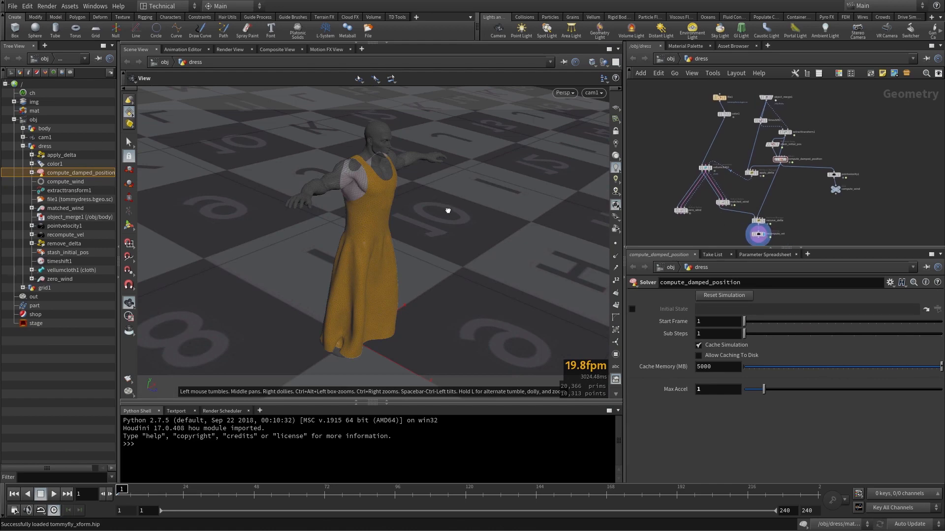
left_click_drag(447, 208, 415, 211)
right_click_drag(333, 261, 435, 255)
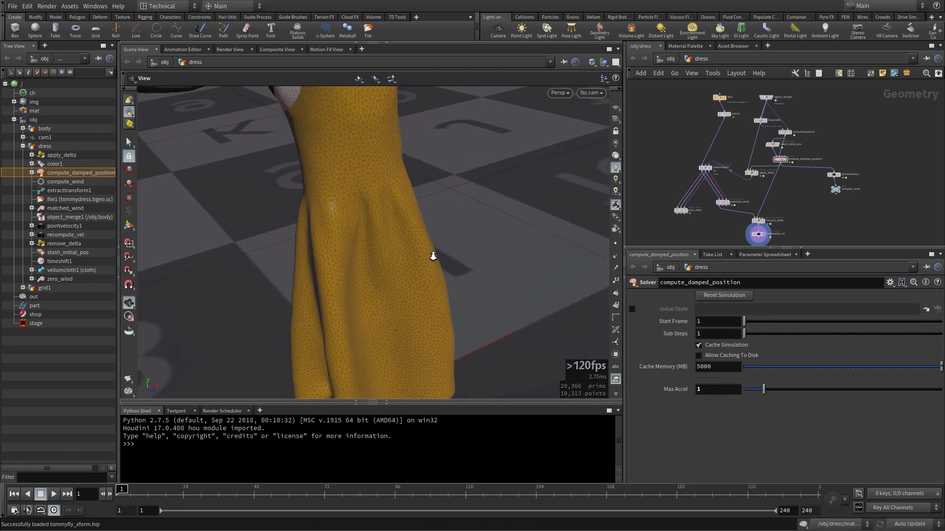
scroll(435, 255, "down", 5)
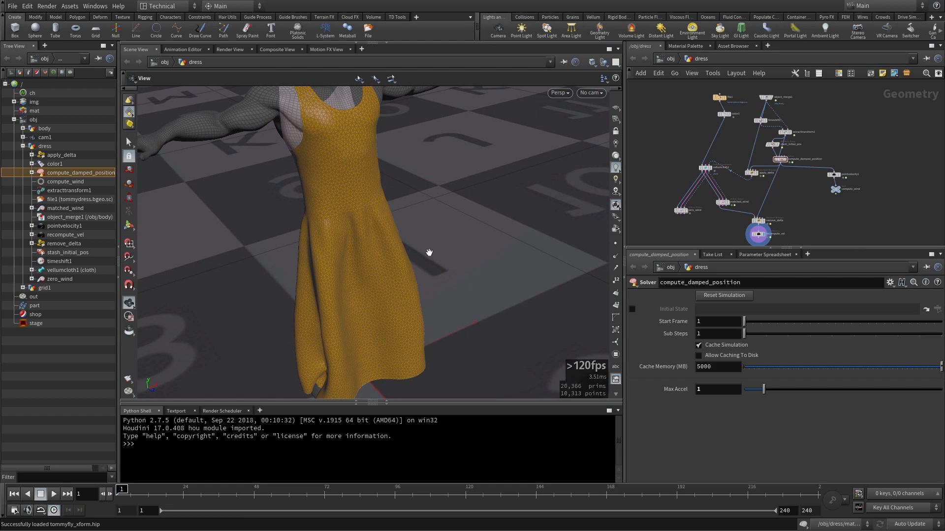
left_click_drag(429, 252, 376, 264)
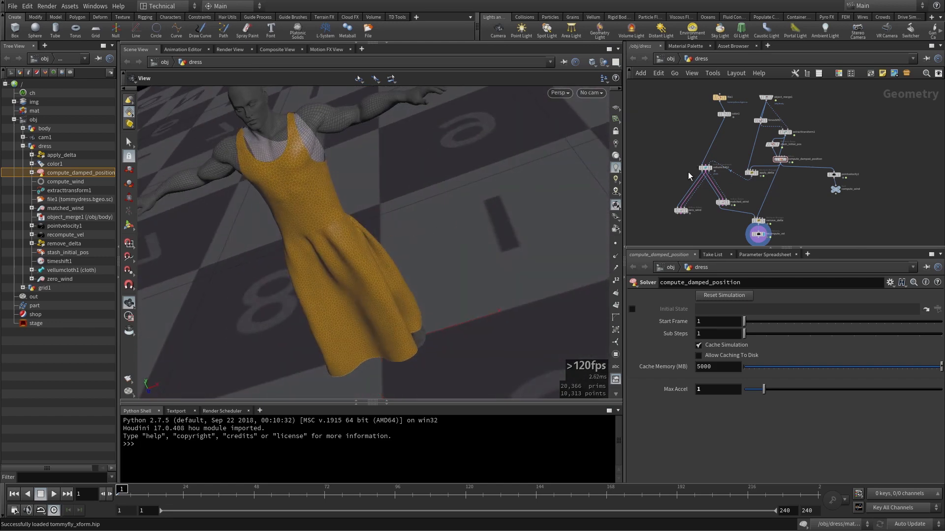
scroll(688, 172, "up", 3)
middle_click_drag(684, 172, 683, 186)
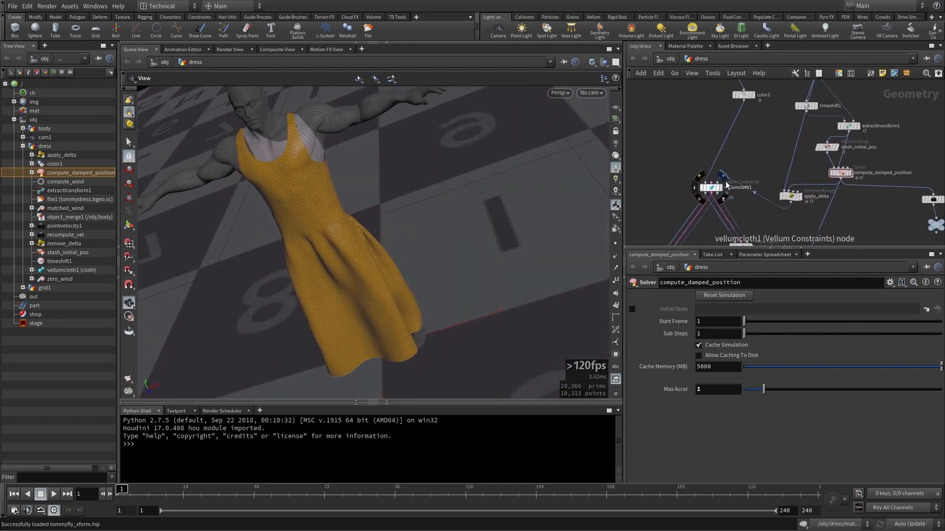
left_click_drag(388, 257, 437, 219)
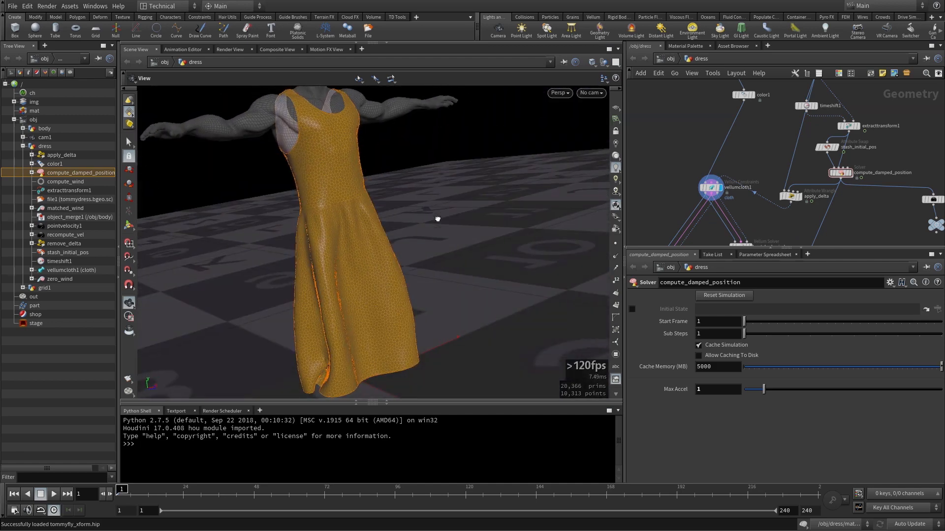
left_click_drag(713, 191, 720, 195)
Select matched_wind to check its forces, and move timeshift1 away from the object_merge1 wires, beside extracttransform1
middle_click_drag(761, 226, 737, 168)
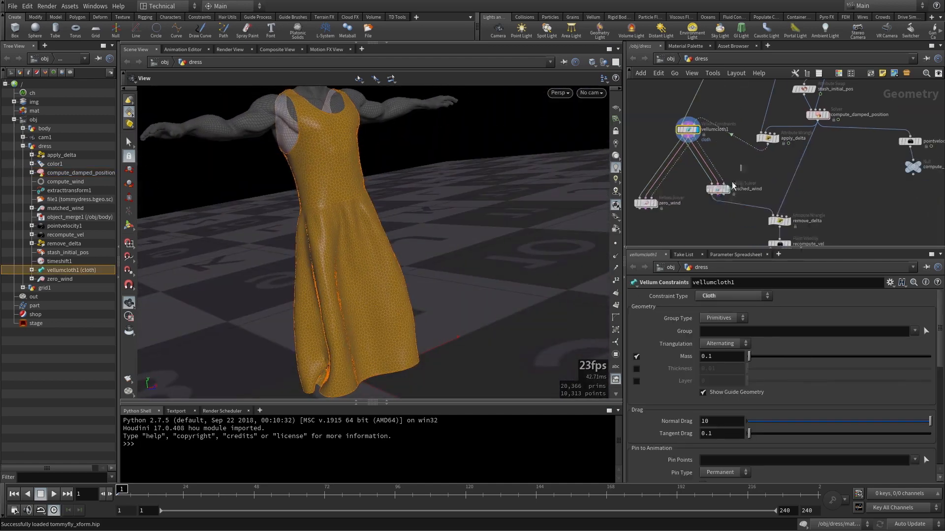
left_click_drag(738, 168, 703, 202)
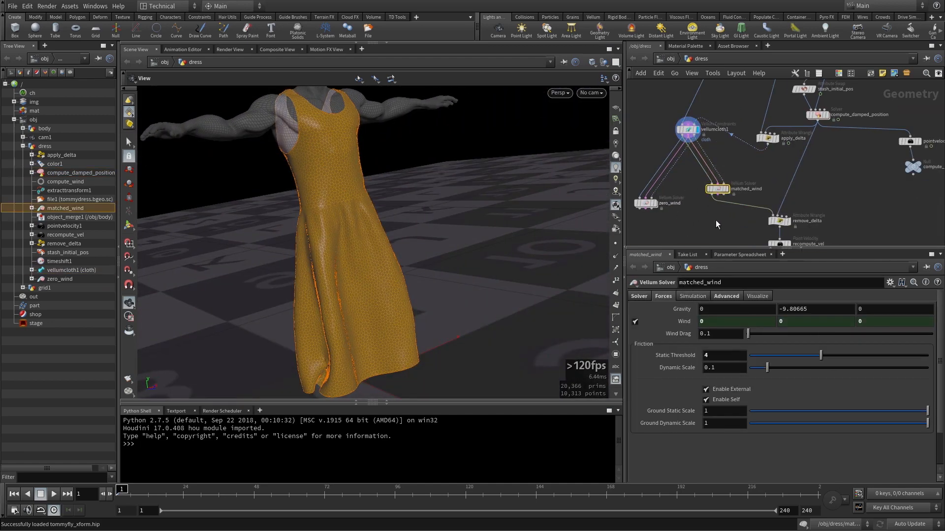
middle_click_drag(734, 167, 680, 237)
middle_click_drag(677, 152, 717, 166)
left_click_drag(767, 130, 727, 155)
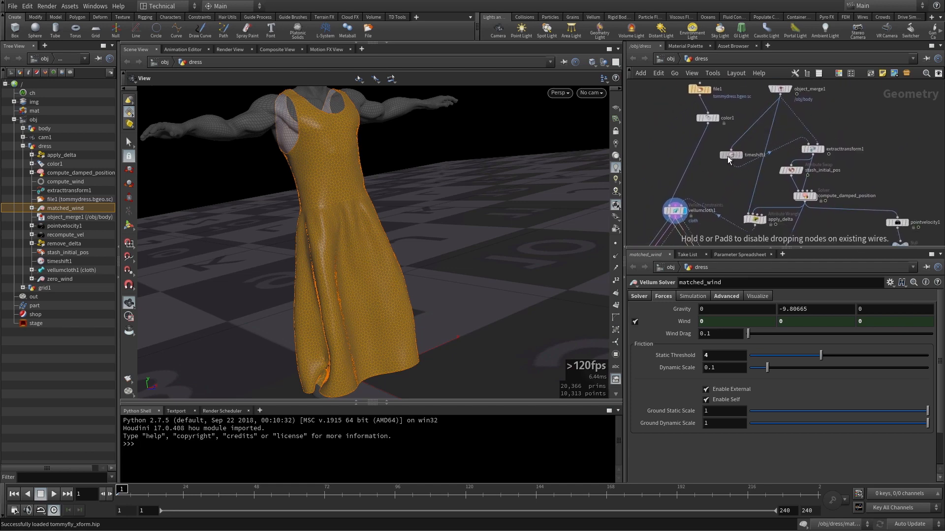
mouse_move(717, 174)
middle_mouse_down()
mouse_move(746, 162)
mouse_move(732, 170)
middle_mouse_up()
left_click(698, 201)
left_click(796, 92)
middle_click_drag(650, 164, 625, 128)
middle_click_drag(714, 170, 713, 119)
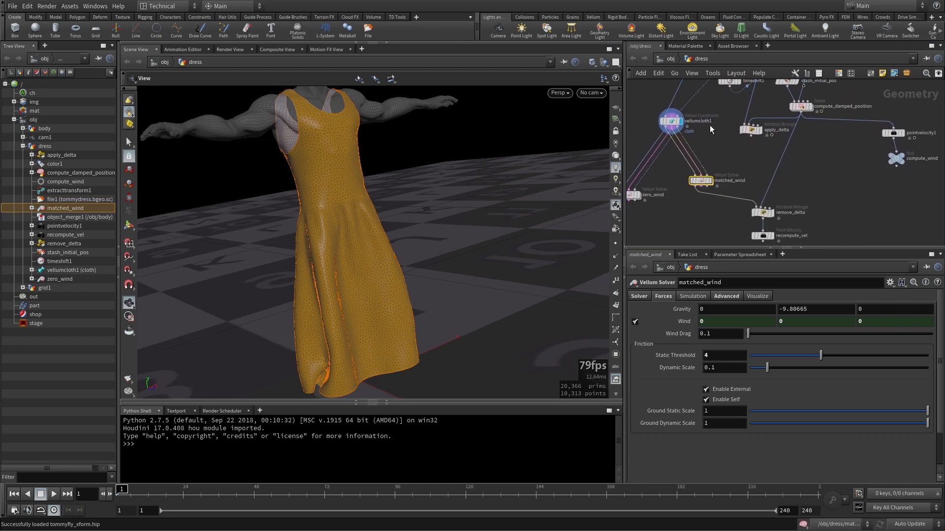
Display and select zero_wind, simulate it to frame 19, and return to frame 1
middle_click_drag(675, 213, 732, 194)
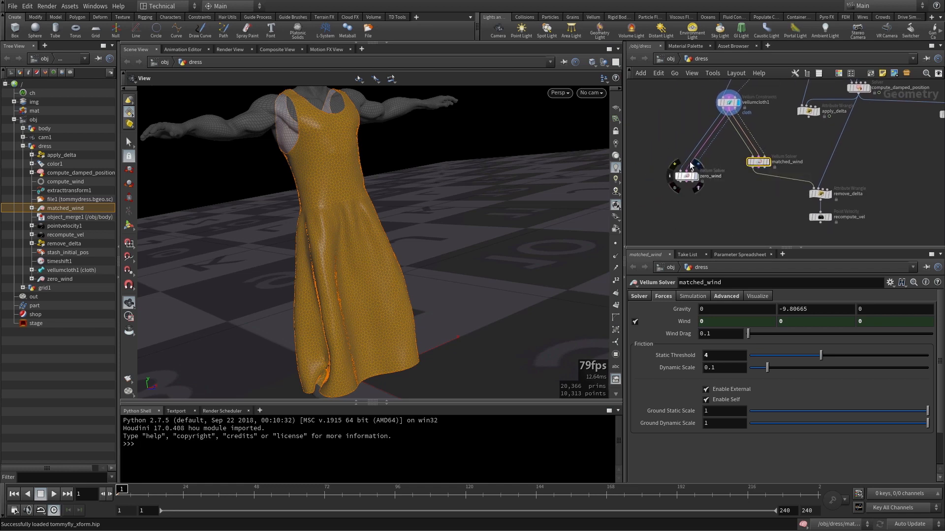
left_click(697, 164)
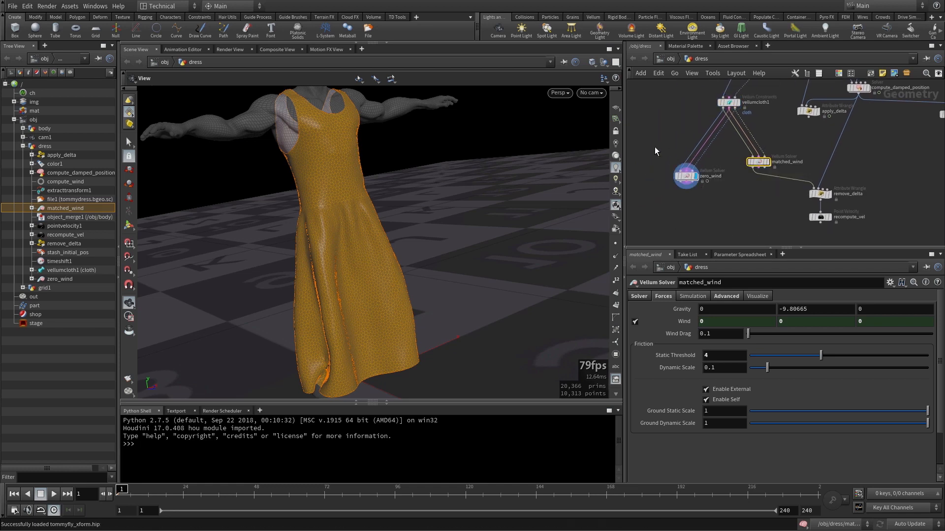
left_click(695, 177)
left_click(53, 494)
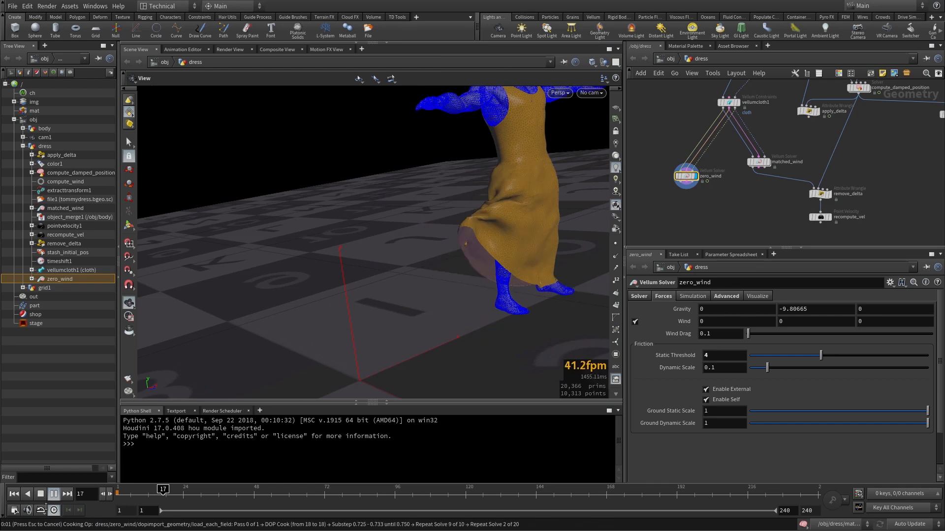
left_click(14, 494)
Trace the network from matched_wind back up to object_merge1 and display it to view the animated body
middle_click_drag(707, 197, 638, 260)
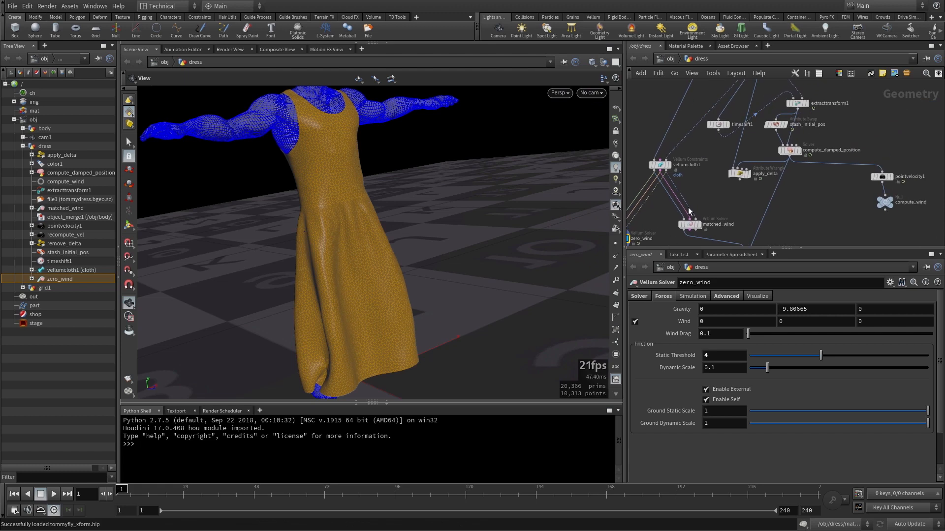
middle_click_drag(689, 193, 695, 217)
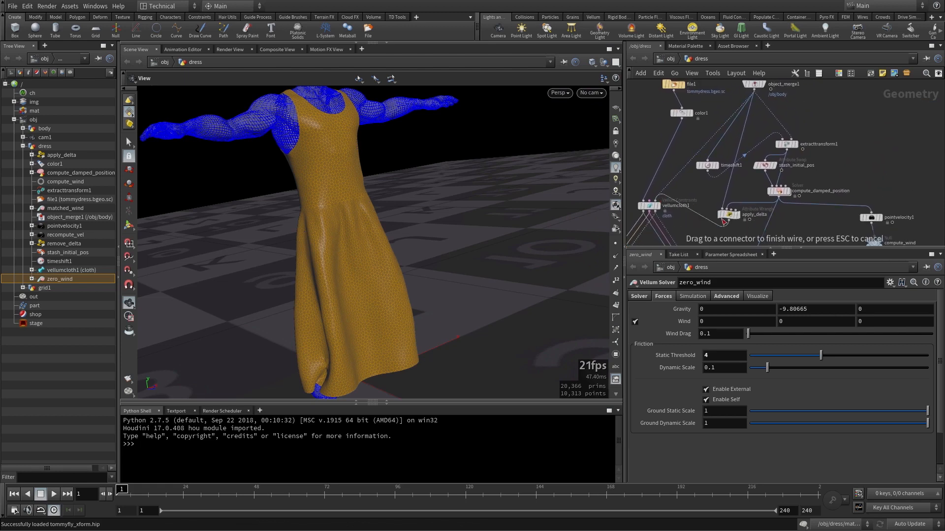
middle_click_drag(696, 204, 659, 225)
mouse_move(718, 107)
left_click(731, 91)
mouse_move(403, 170)
left_mouse_down()
mouse_move(376, 202)
mouse_move(406, 181)
left_mouse_up()
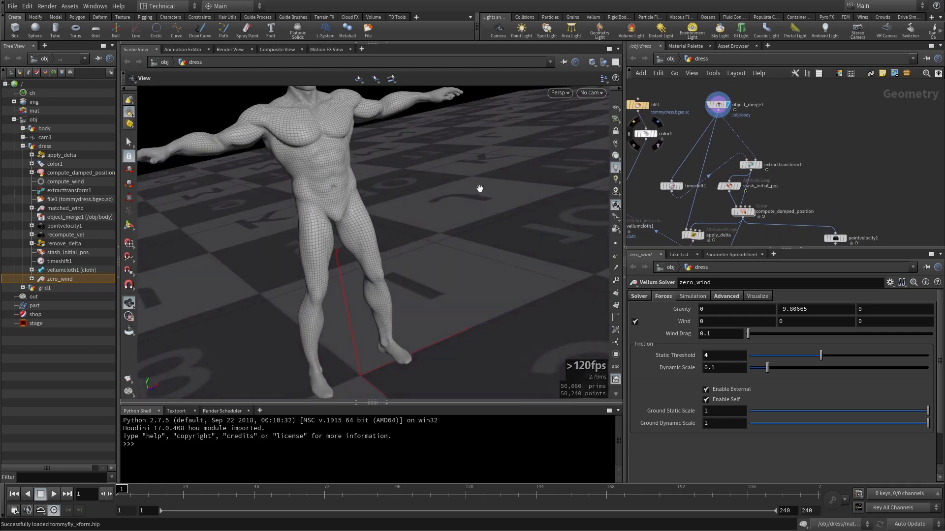
Display extracttransform1 and scrub the timeline forward and back to frame 1 to check its point's motion
left_click(762, 153)
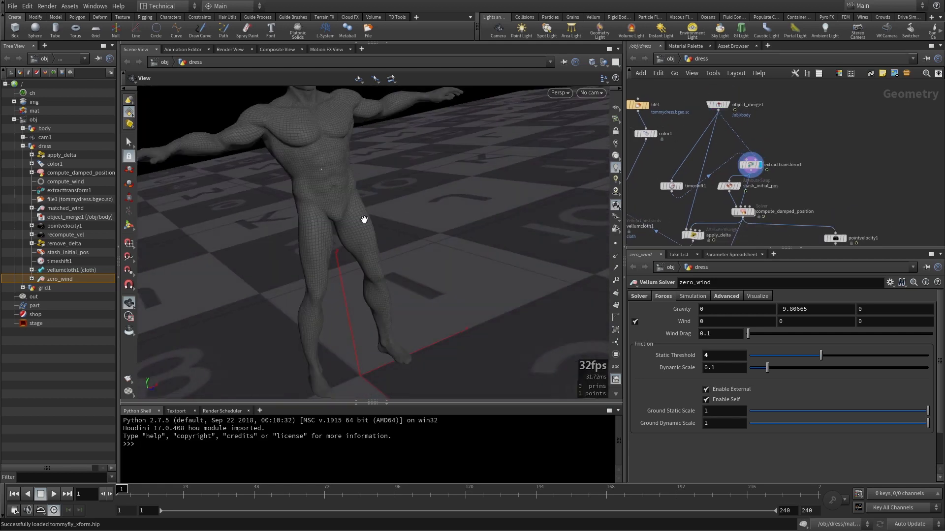
left_click(180, 491)
left_click_drag(180, 491, 119, 490)
scroll(817, 185, "up", 2)
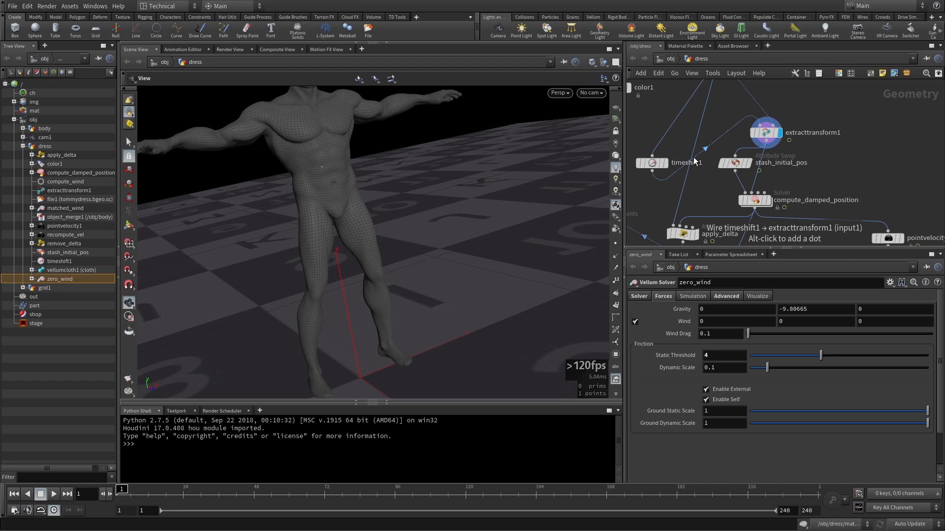
Select the compute_damped_position solver to review its settings, including Max Accel
left_click(748, 200)
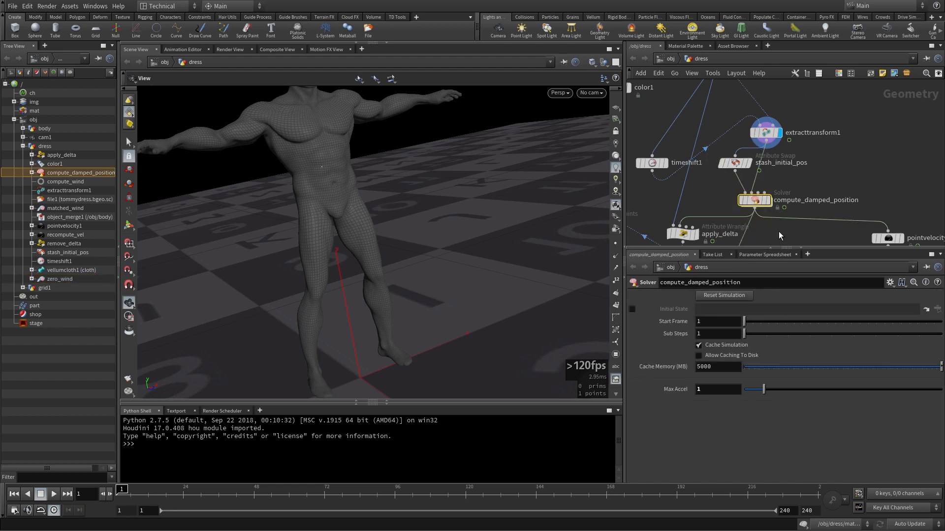
left_click(727, 161, "shift")
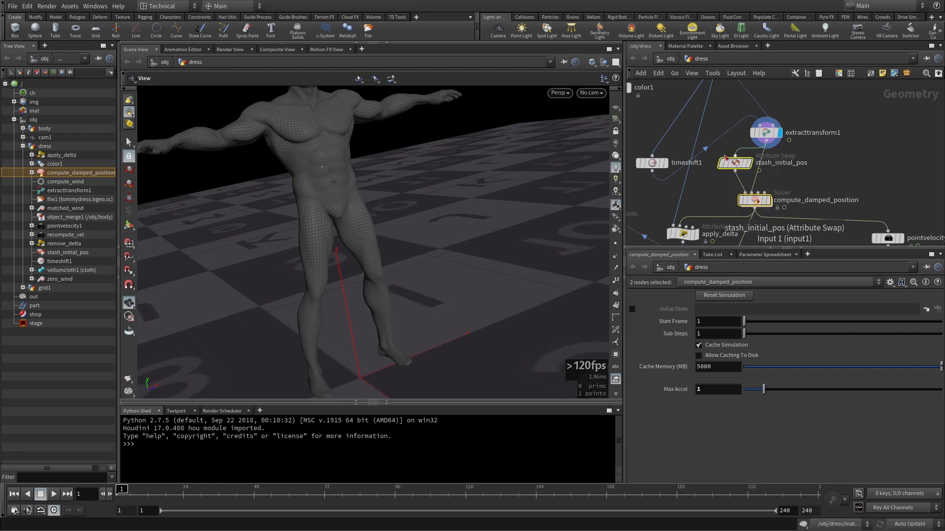
left_click_drag(709, 187, 783, 215)
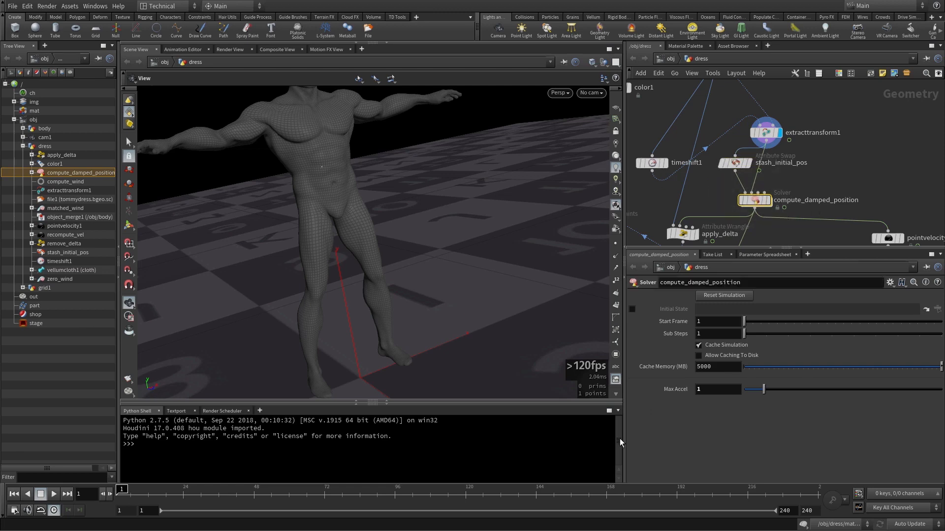
left_click_drag(541, 244, 511, 257)
Examine the attribute copies in stash_initial_pos, then enter the compute_damped_position solver to view its attribute wrangle code
left_click(735, 163)
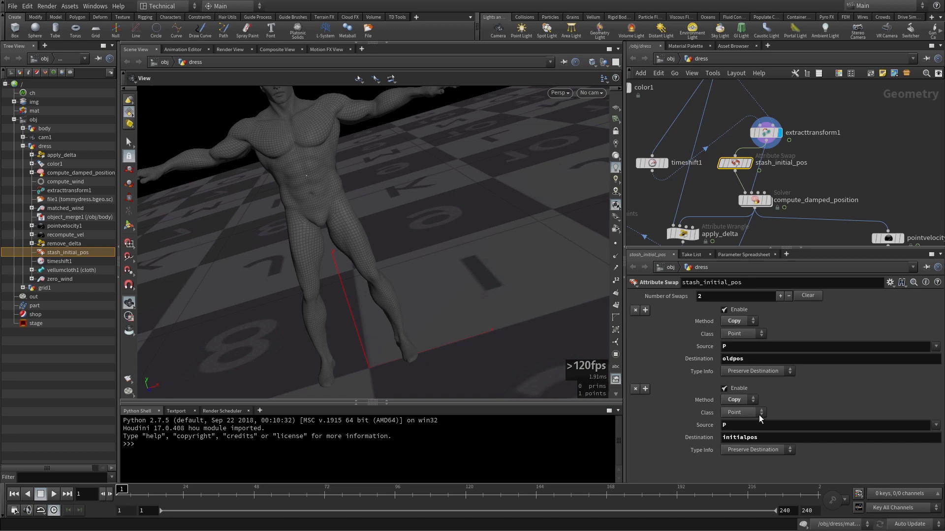
left_click(754, 201)
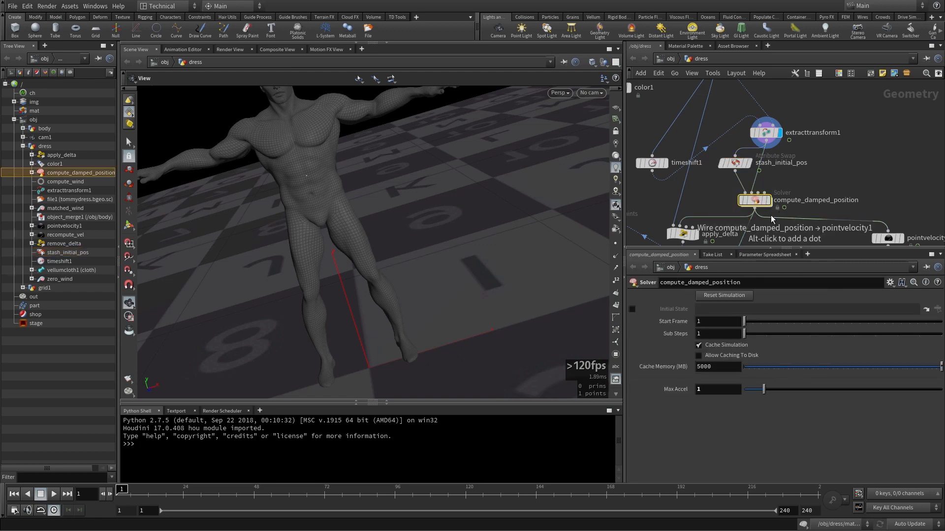
key("i")
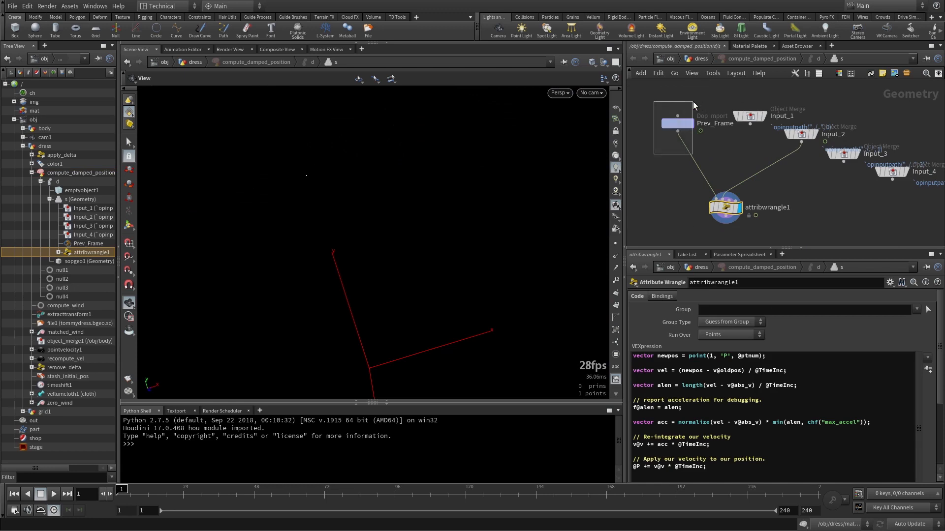
Inspect the Input_2 object merge and attribwrangle1 that uses it inside the damped-position solver
left_click(801, 134)
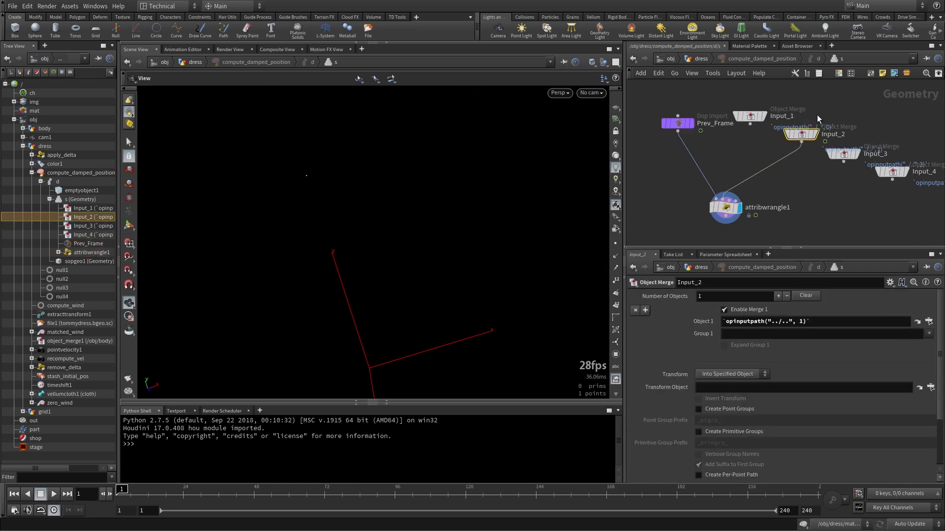
left_click_drag(671, 187, 764, 230)
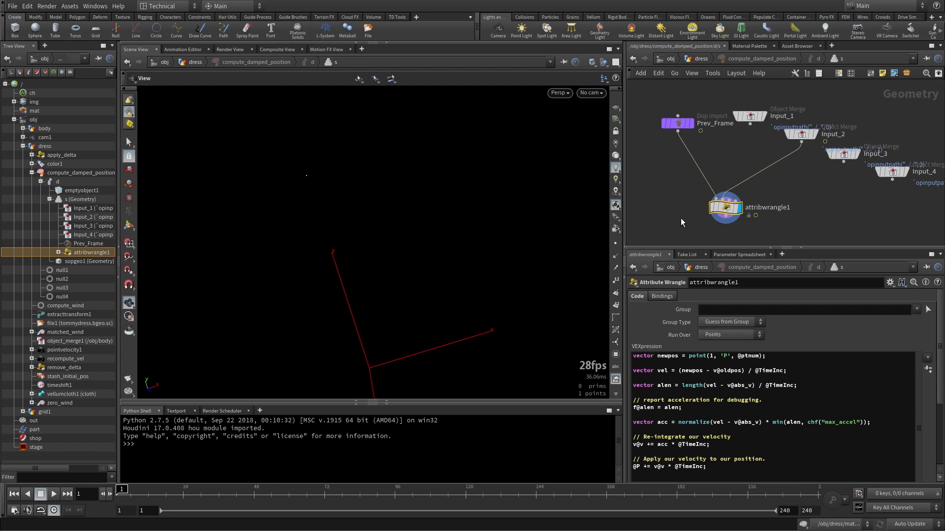
Return to the dress network and display compute_damped_position, scrubbing the timeline and ending at frame 1
key("u")
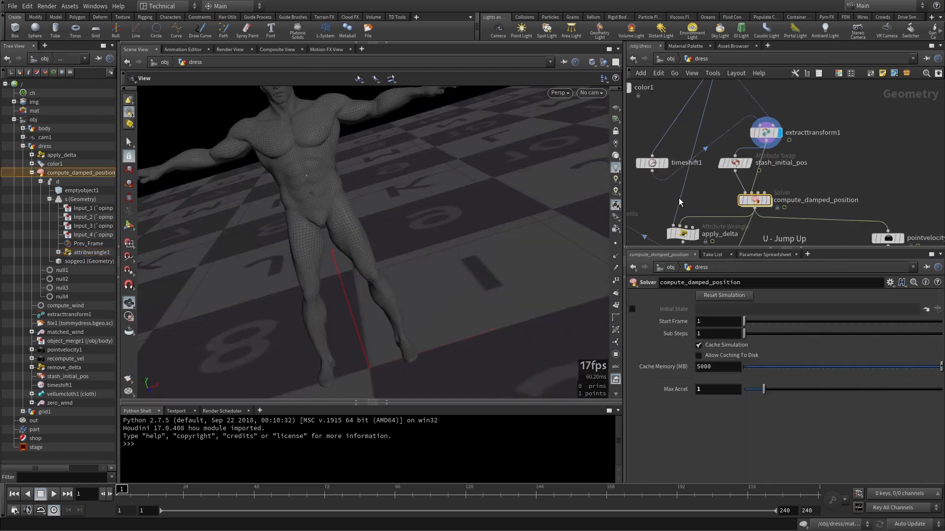
left_click(768, 201)
mouse_move(129, 490)
left_mouse_down()
mouse_move(254, 483)
mouse_move(132, 480)
mouse_move(256, 482)
mouse_move(121, 481)
mouse_move(299, 480)
mouse_move(122, 487)
left_mouse_up()
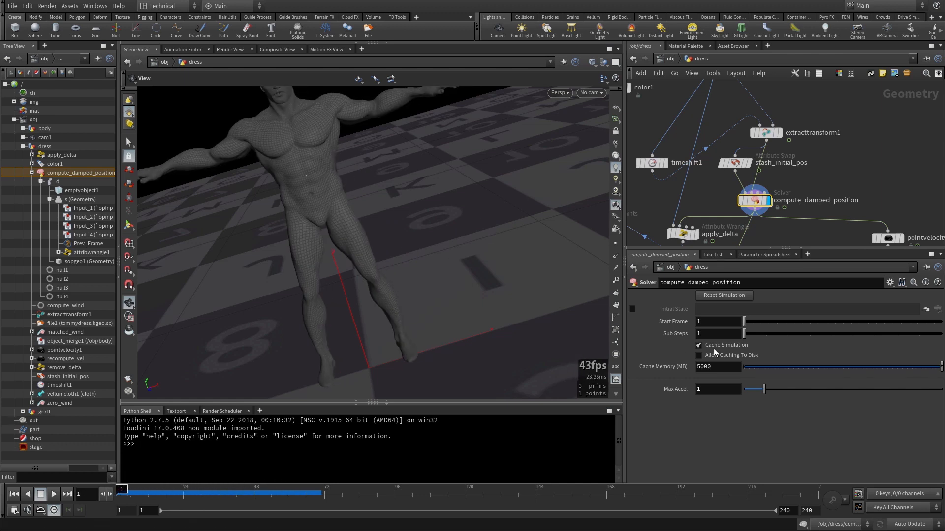
Set the solver's Max Accel to 10 and scrub to about frame 63 to compare the damped point with the body
left_click(718, 394)
type("0")
key("Return")
left_click_drag(125, 491, 260, 489)
right_click_drag(412, 267, 216, 375)
left_click_drag(320, 493, 298, 492)
Set Max Accel to 100 and scrub the timeline to check the damped point, ending at frame 1
left_click(709, 390)
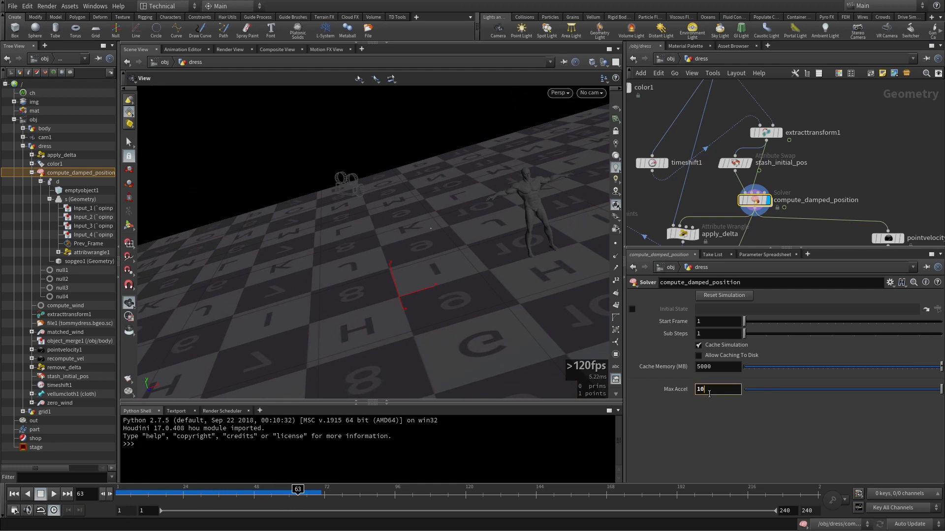
key("Return")
left_click(160, 491)
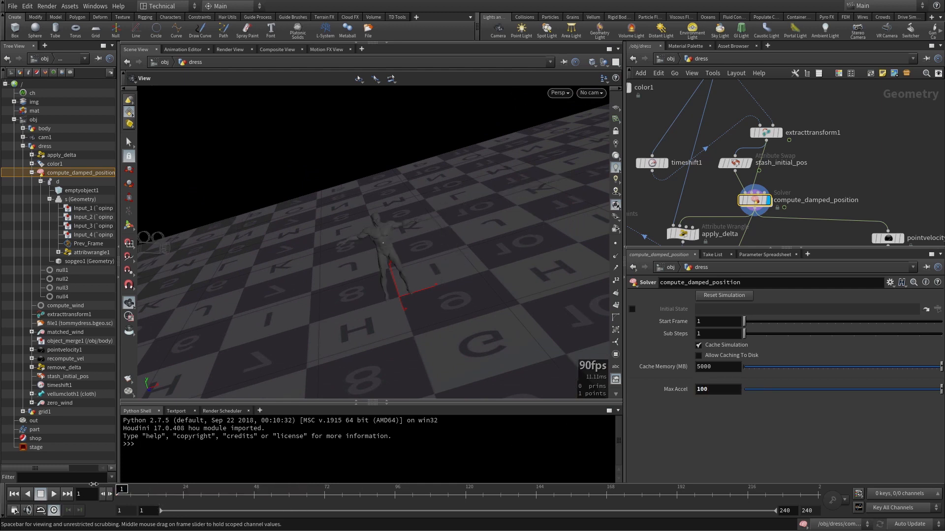
left_click_drag(166, 485, 121, 489)
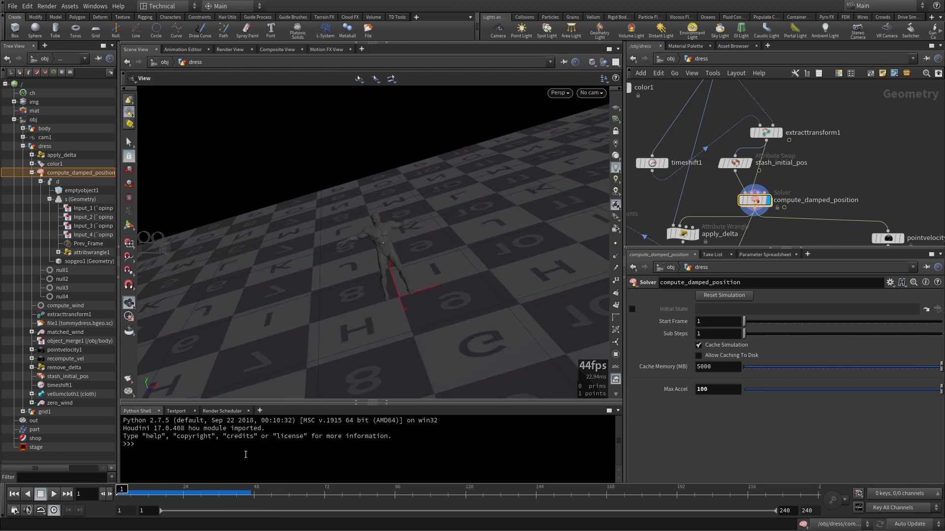
Set Max Accel to 1 and scrub the timeline, returning to frame 1
left_click(716, 389)
key("Return")
mouse_move(121, 491)
left_mouse_down()
mouse_move(249, 494)
mouse_move(106, 495)
left_mouse_up()
Set Max Accel to 3 and scrub the timeline to check the damped point, stopping at frame 4
double_click(718, 389)
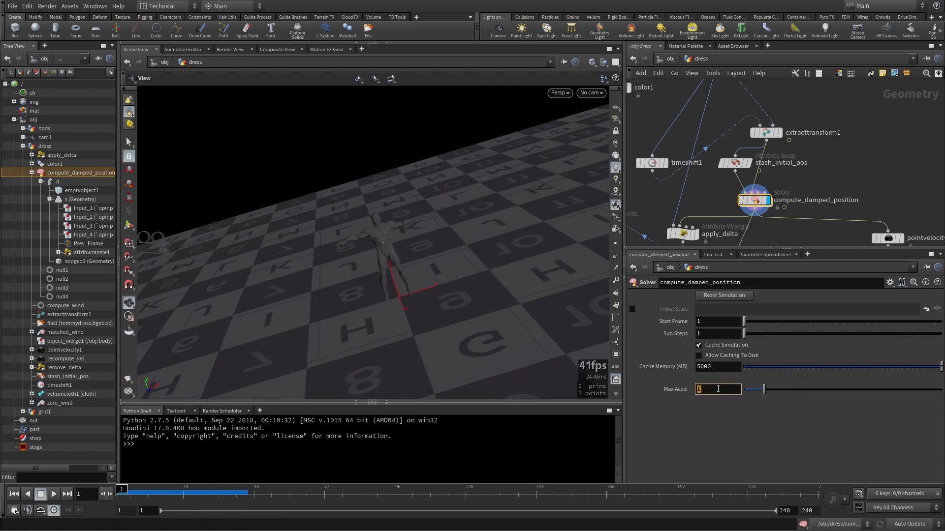
type("3")
key("Return")
mouse_move(122, 491)
left_mouse_down()
mouse_move(248, 491)
mouse_move(126, 491)
left_mouse_up()
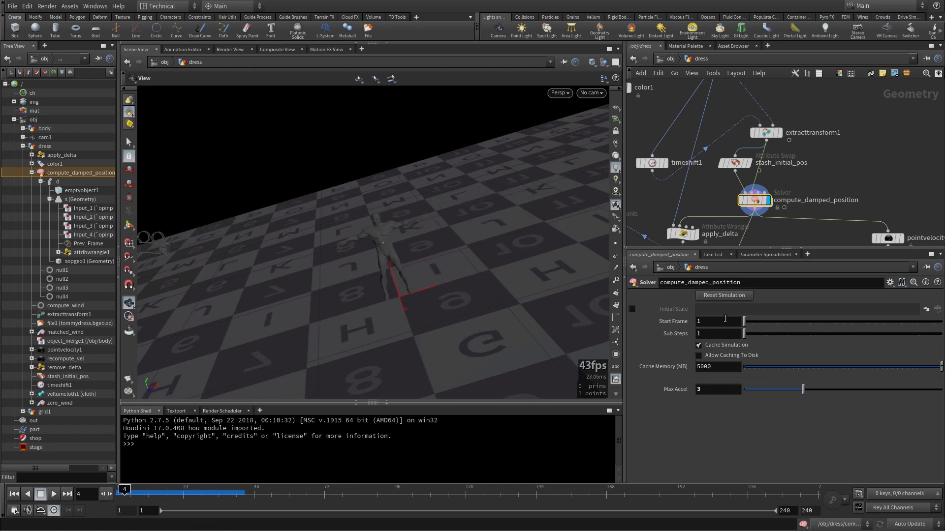
Display and select apply_delta to review its wrangle code, scrubbing the body's motion to frame 19 and back to frame 1
middle_click_drag(836, 173, 884, 102)
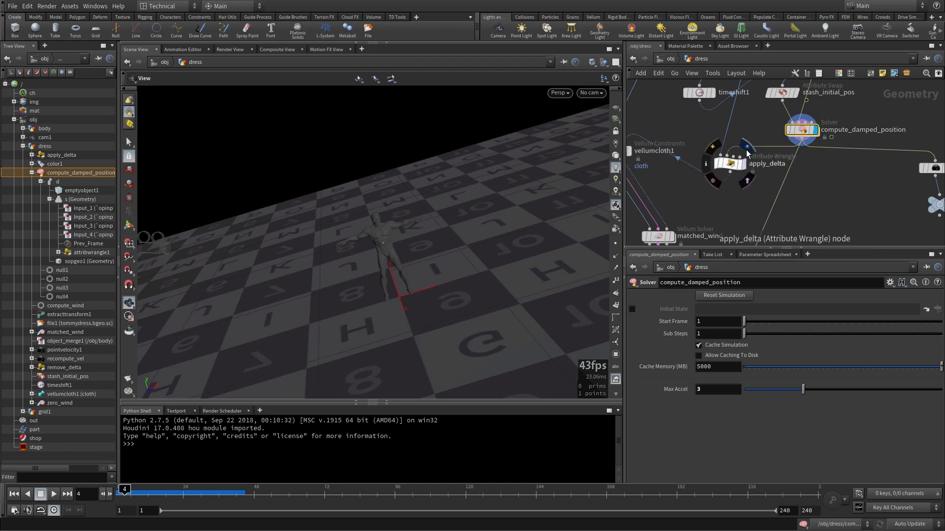
left_click(747, 154)
left_click(730, 164)
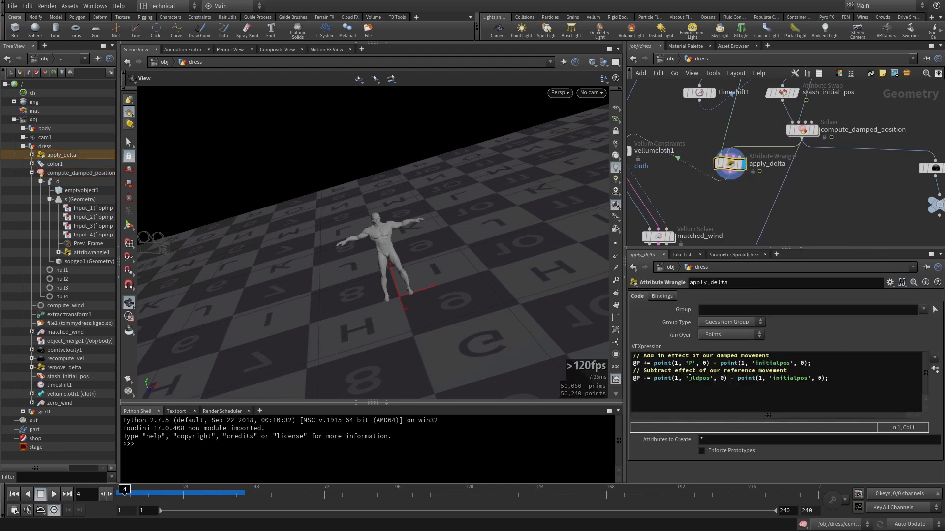
middle_click_drag(678, 136, 675, 168)
left_click_drag(130, 494, 169, 499)
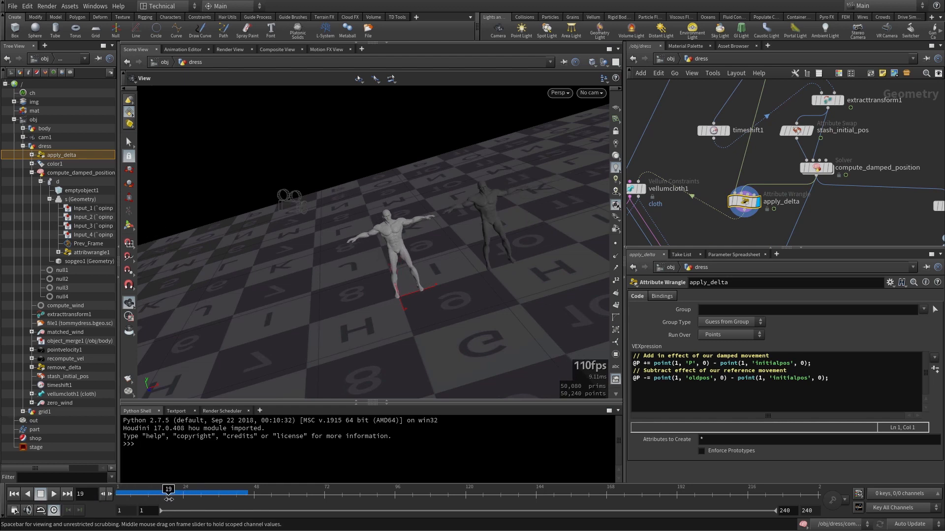
left_click_drag(168, 499, 121, 496)
Display the matched_wind Vellum solver and review the Wind values in its Forces settings
middle_click_drag(656, 209, 733, 170)
mouse_move(773, 166)
middle_mouse_down()
mouse_move(768, 138)
mouse_move(756, 159)
middle_mouse_up()
mouse_move(759, 217)
left_click(772, 199)
left_click_drag(791, 182, 727, 226)
middle_click_drag(780, 177, 713, 180)
left_click(677, 323)
left_click(677, 324)
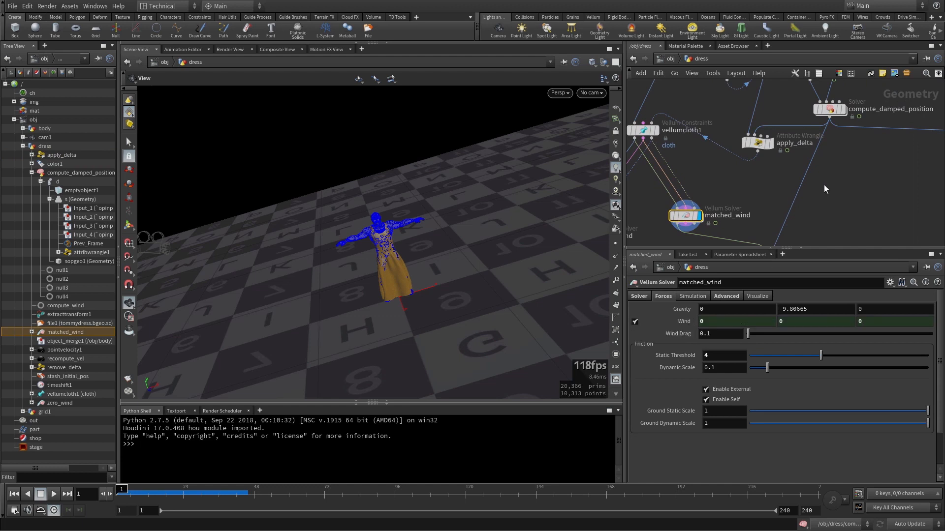
Select the compute_wind null to check its Wind Dir, returning to matched_wind in the network
middle_click_drag(824, 188, 710, 179)
left_click(834, 168)
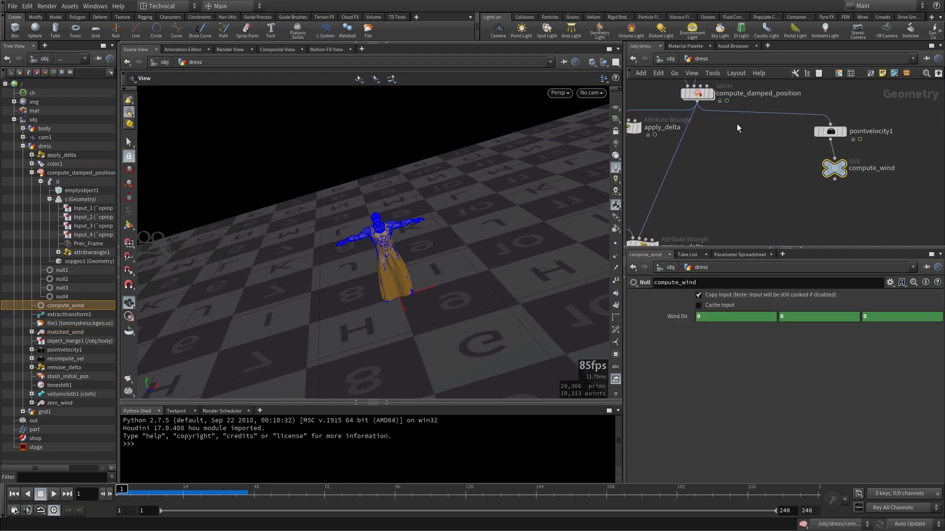
middle_click_drag(751, 131, 843, 173)
middle_click_drag(742, 225, 805, 179)
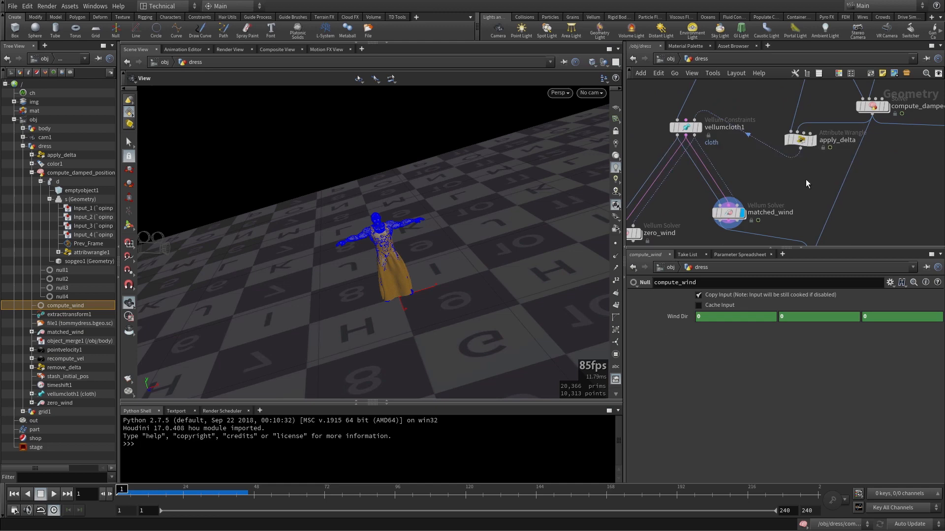
Select matched_wind, frame the dress closely and play the simulation, returning to frame 1
left_click(737, 219)
right_click_drag(417, 315, 527, 221)
middle_click_drag(527, 221, 498, 302)
left_click_drag(399, 278, 431, 286)
middle_click_drag(665, 216, 657, 125)
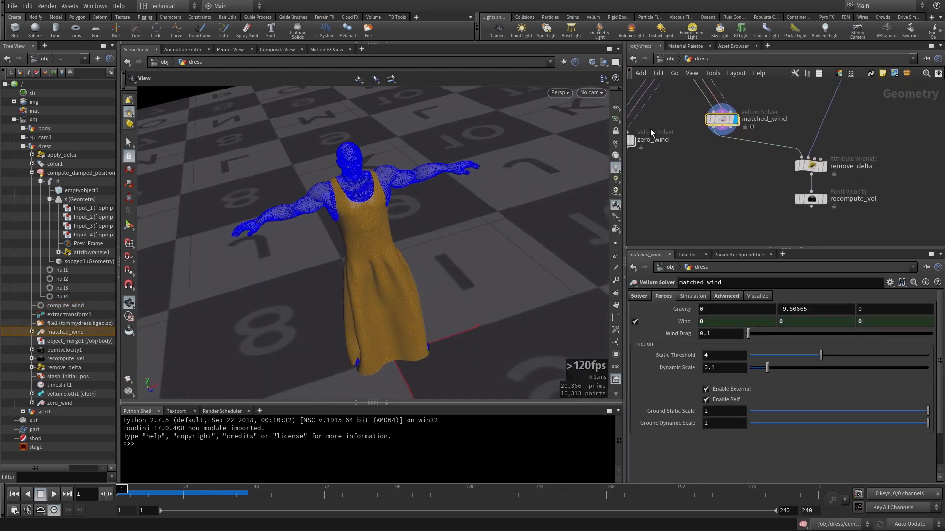
left_click(55, 493)
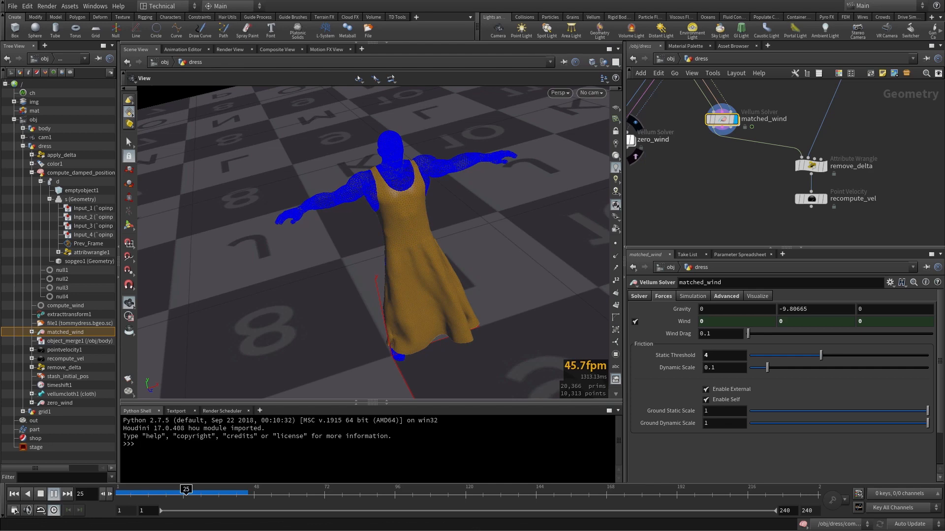
key("ctrl+Up")
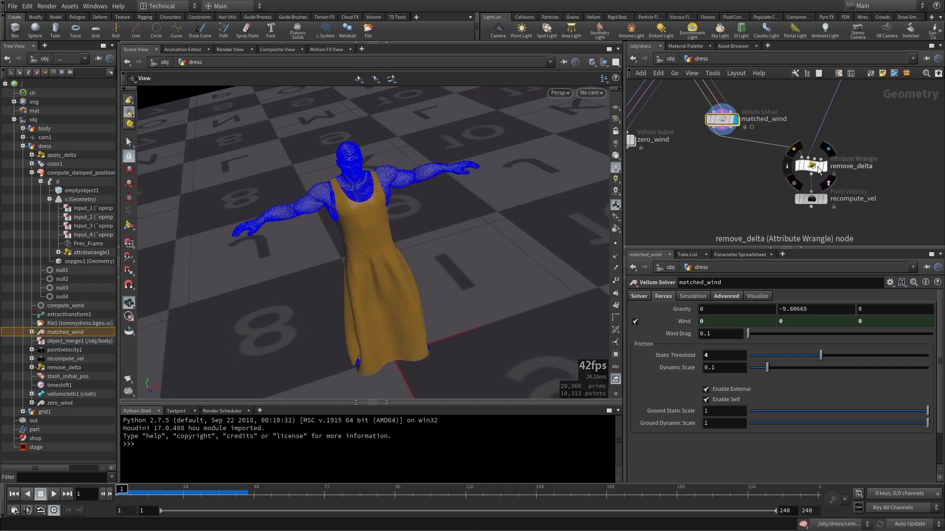
Display remove_delta, play the dress with its original motion restored and scrub back to frame 15
left_click(837, 158)
left_click_drag(858, 132, 771, 183)
middle_click_drag(744, 198, 660, 235)
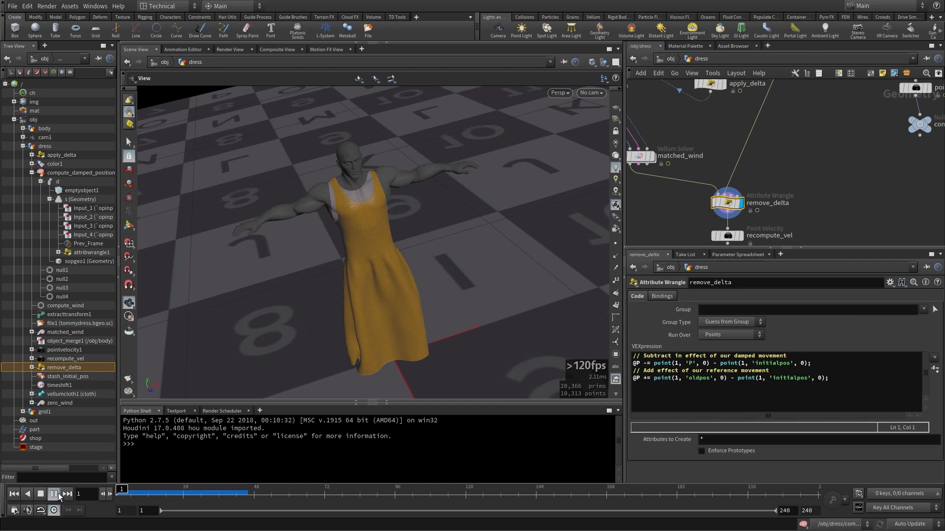
left_click(54, 494)
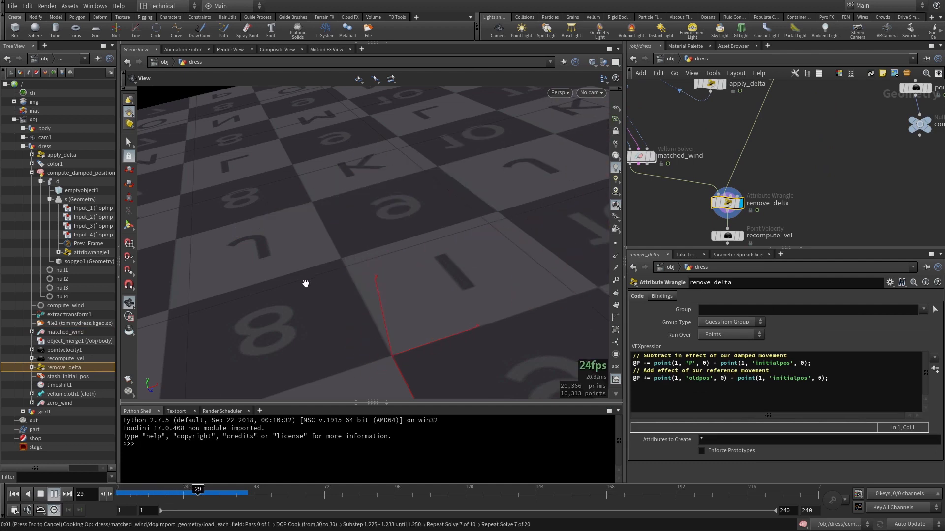
left_click(53, 494)
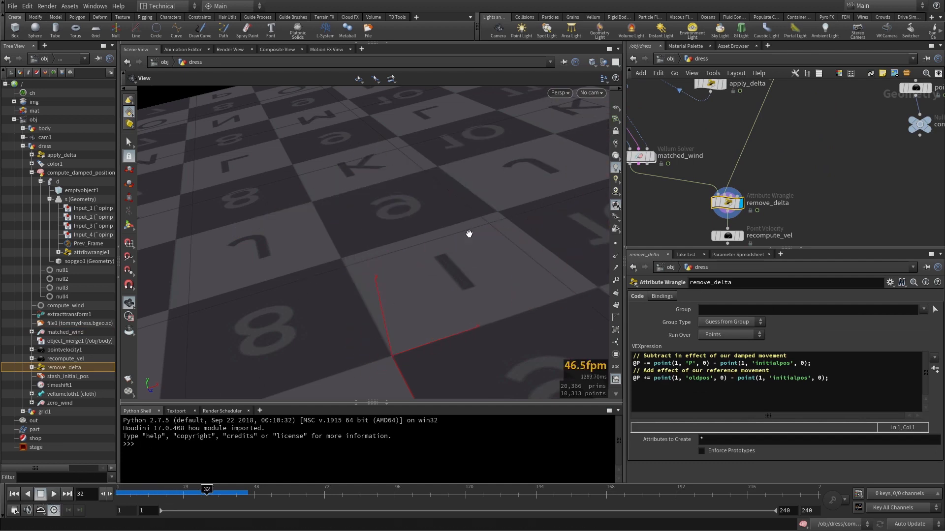
middle_click_drag(445, 232, 295, 245)
mouse_move(170, 495)
left_mouse_down()
mouse_move(119, 495)
mouse_move(178, 495)
mouse_move(131, 494)
mouse_move(176, 494)
mouse_move(157, 494)
left_mouse_up()
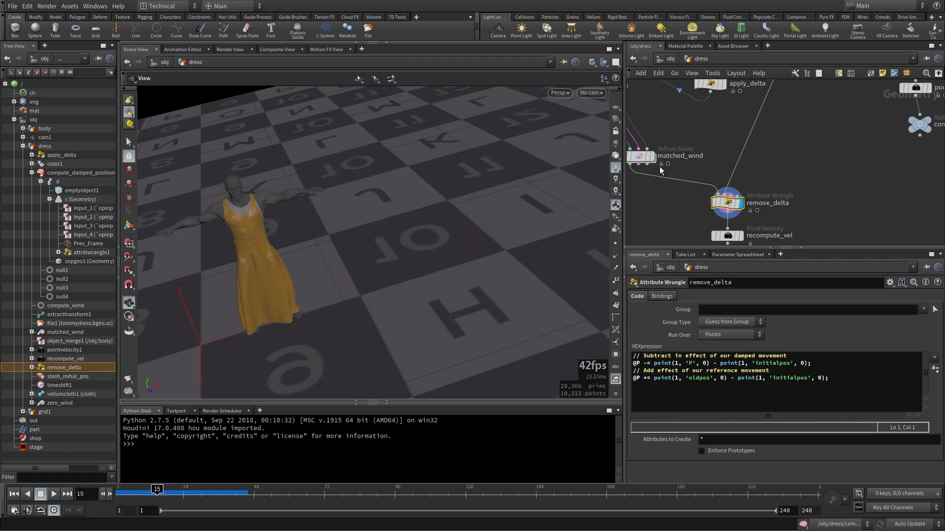
Select recompute_vel to examine its Point Velocity settings and view the dress up close
middle_click_drag(660, 202, 710, 168)
left_click_drag(672, 120, 671, 119)
left_click_drag(681, 172, 801, 150)
left_click_drag(799, 201, 819, 213)
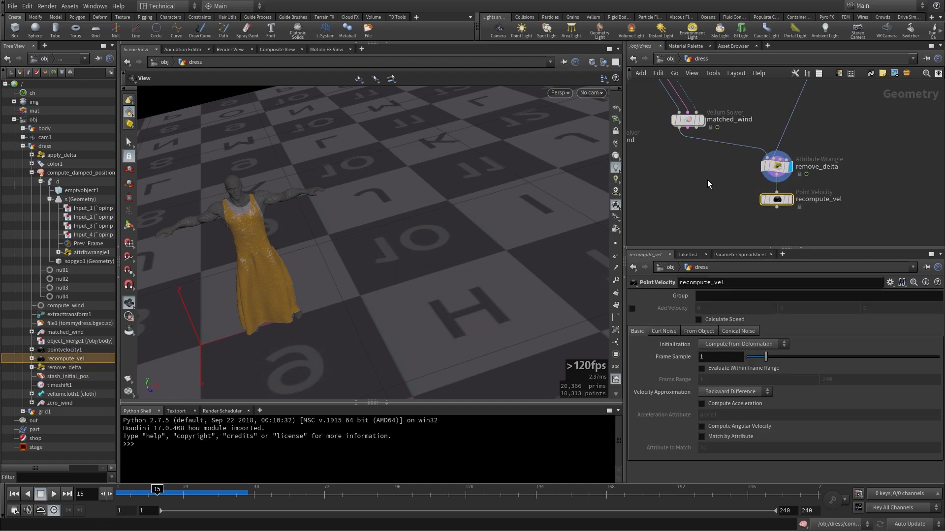
right_click_drag(185, 272, 335, 115)
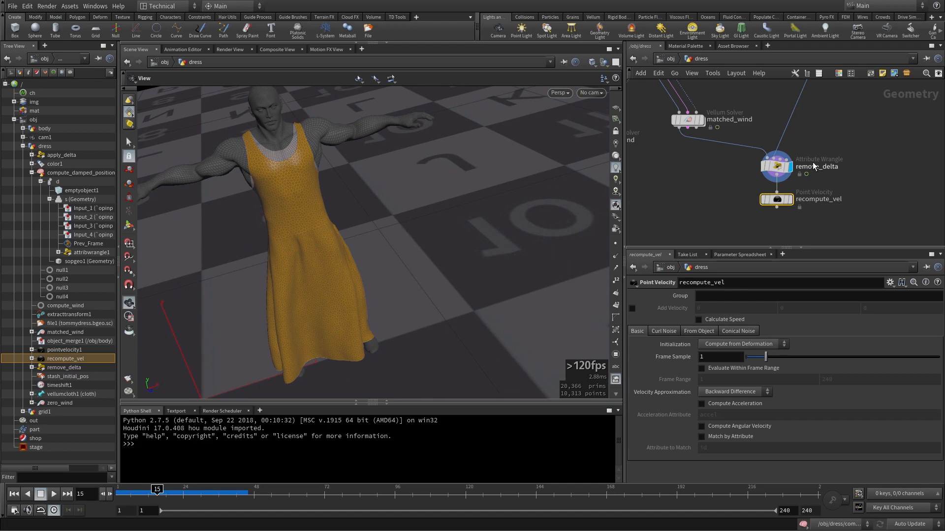
Open torusdisable.hip and play the grid's cloth simulation against the sphere, rewinding to frame 1
scroll(763, 163, "down", 3)
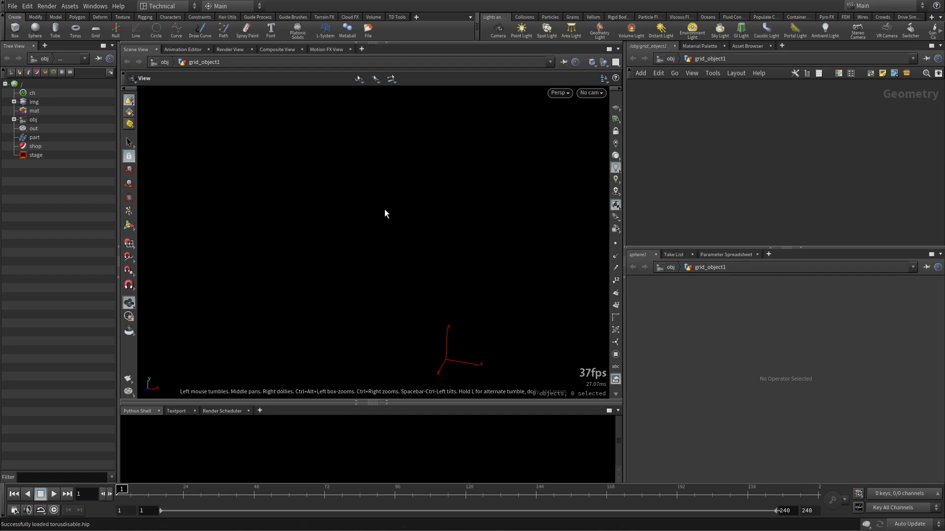
left_click_drag(385, 215, 436, 276)
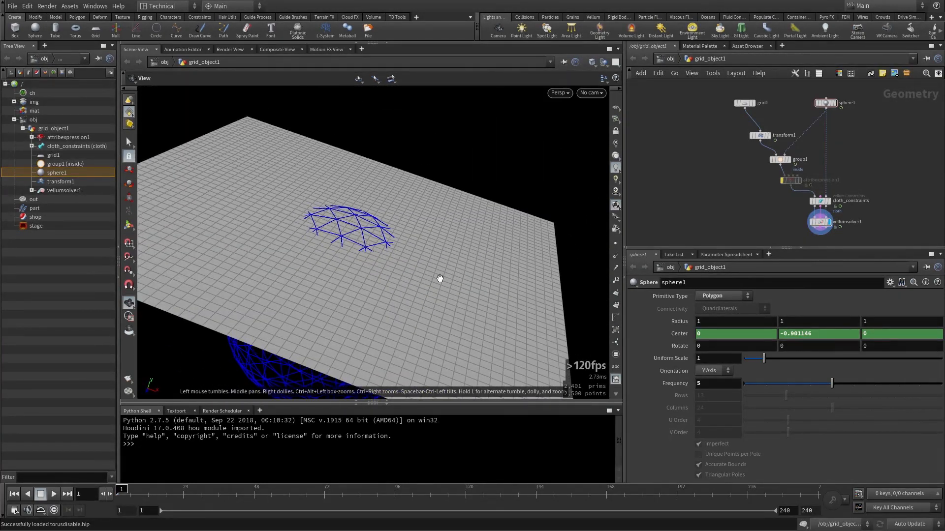
left_click(54, 494)
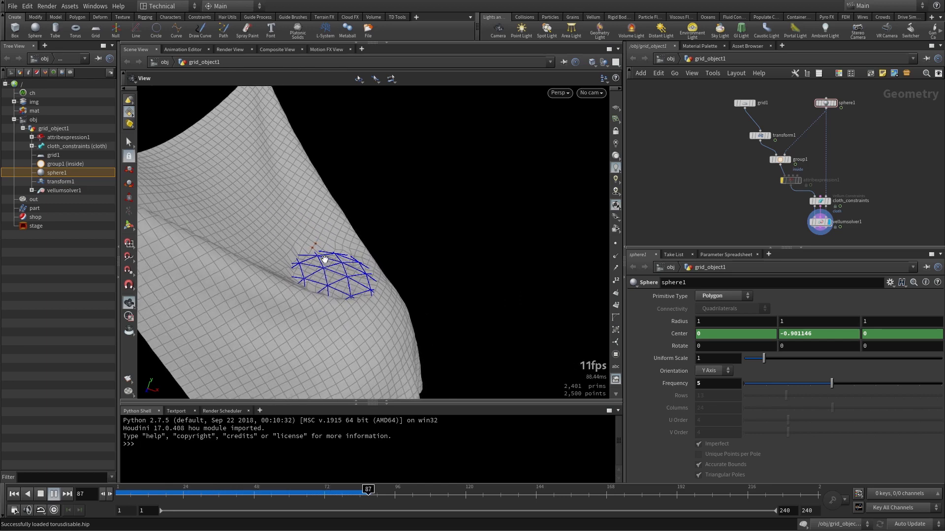
left_click_drag(294, 494, 89, 491)
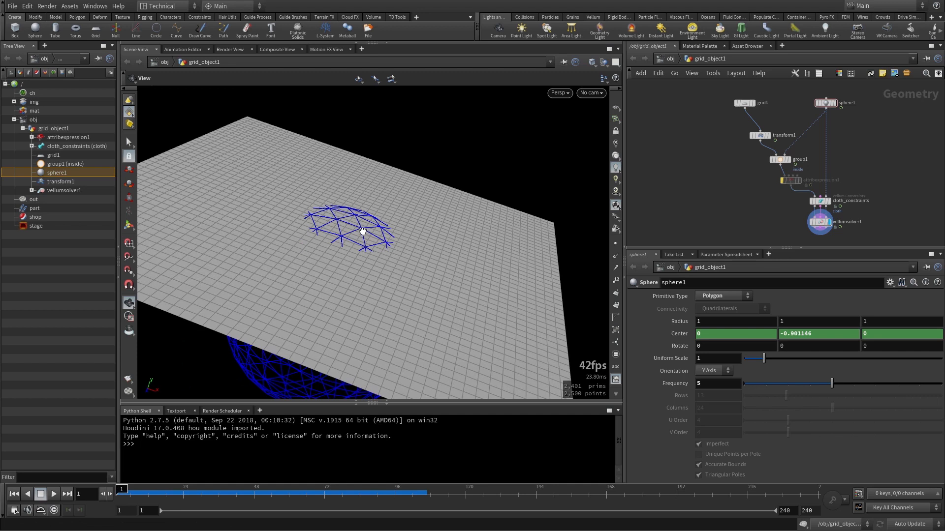
Display group1 and examine the grid points of the inside group where the sphere pokes through
scroll(704, 163, "up", 2)
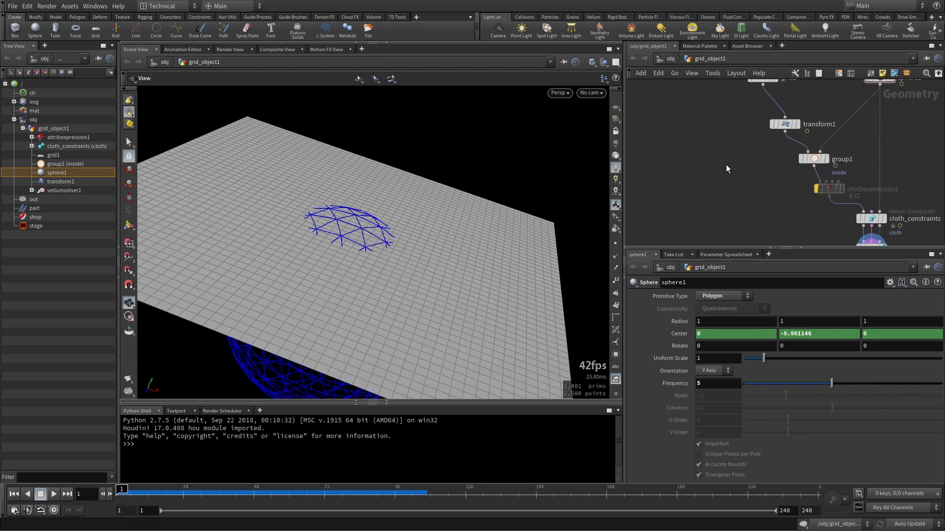
left_click(826, 159)
left_click_drag(839, 149, 838, 150)
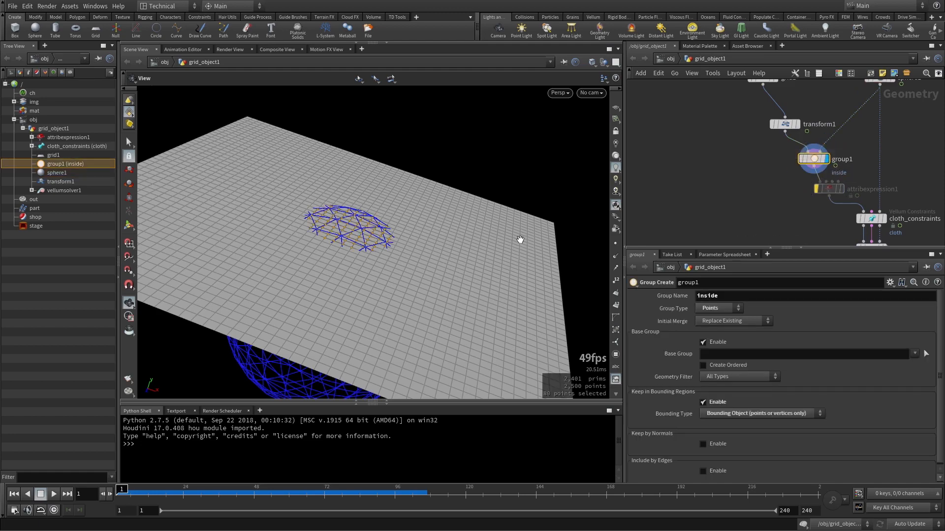
left_click_drag(527, 237, 361, 279)
right_click_drag(360, 279, 511, 198)
middle_click_drag(512, 198, 522, 204)
left_click_drag(522, 203, 444, 213)
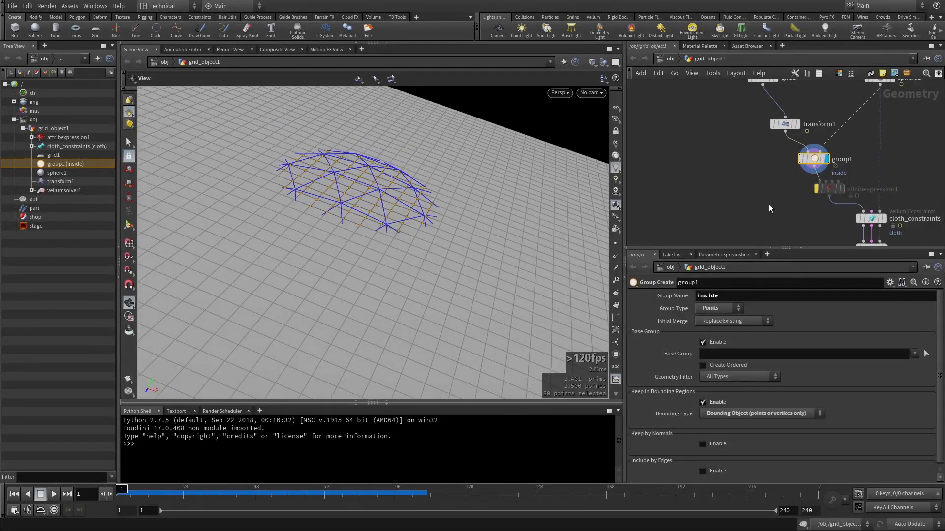
Enable attribexpression1 on the inside group and set its disableexternal VEXpression to 1
left_click(872, 187)
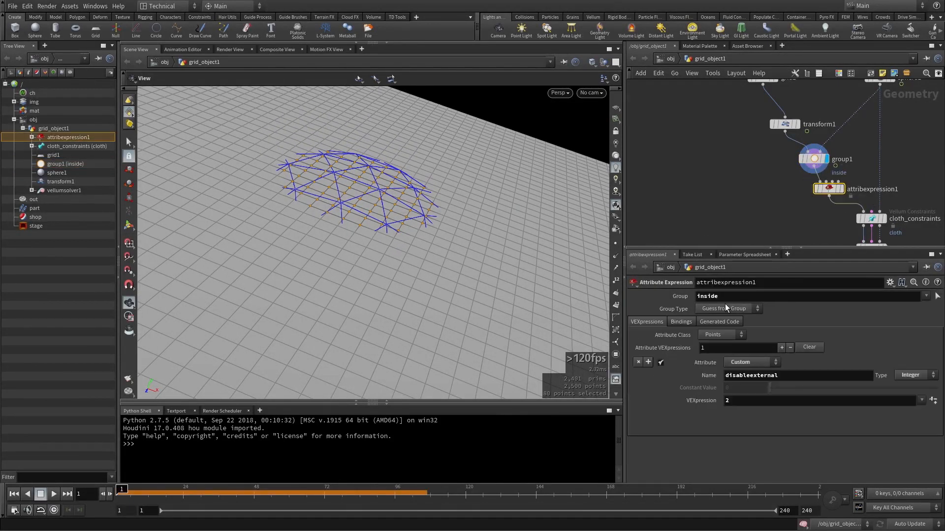
left_click(745, 400)
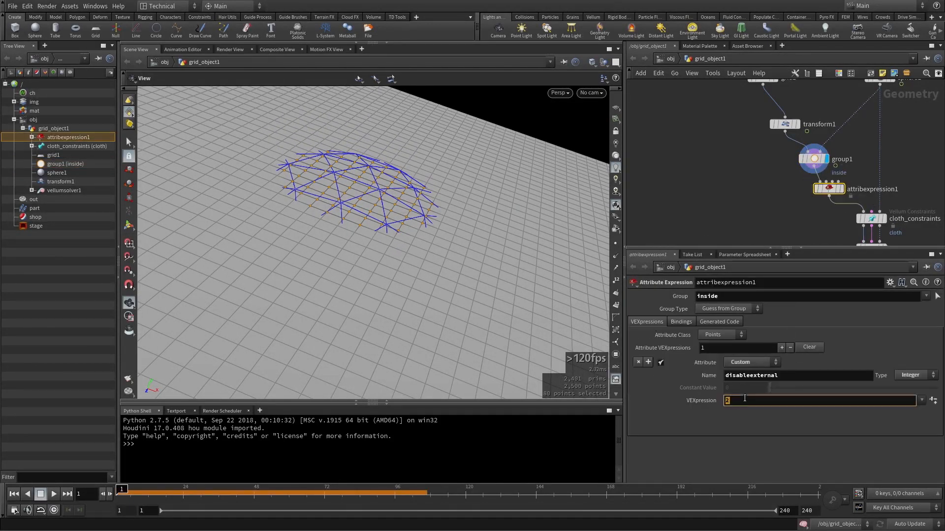
key("Return")
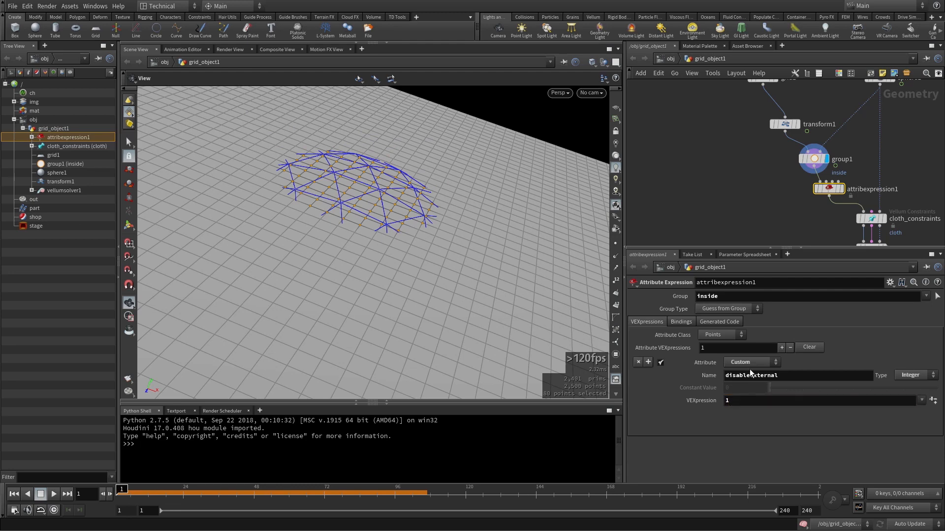
middle_click_drag(751, 177, 705, 151)
left_click_drag(545, 182, 511, 195)
left_click_drag(384, 155, 432, 261)
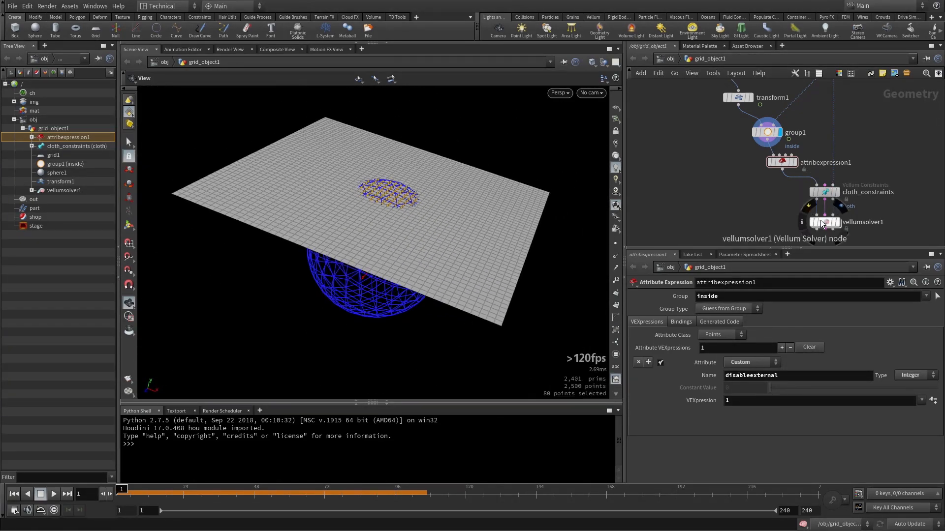
Display vellumsolver1, play the cloth simulation with the inside group's disableexternal attribute applied, and rewind to frame 1
left_click(835, 222)
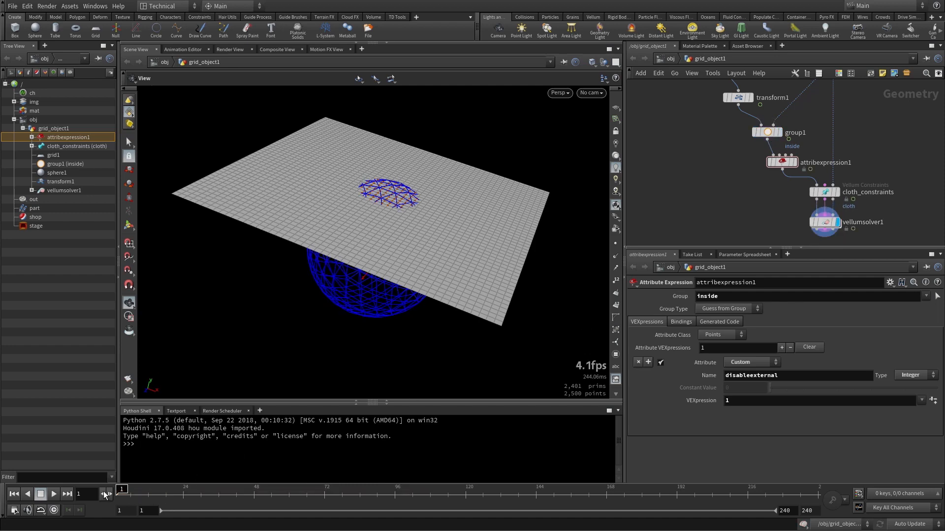
left_click(54, 494)
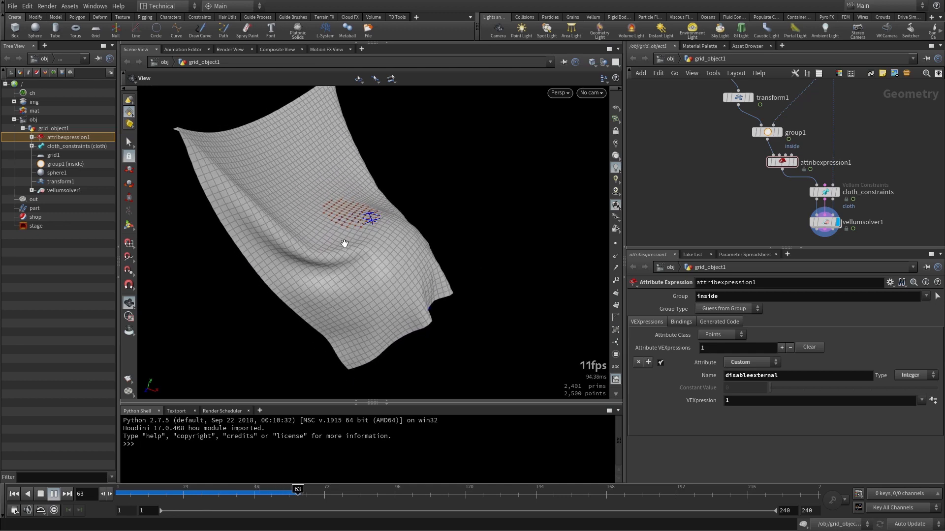
right_click_drag(345, 243, 480, 188)
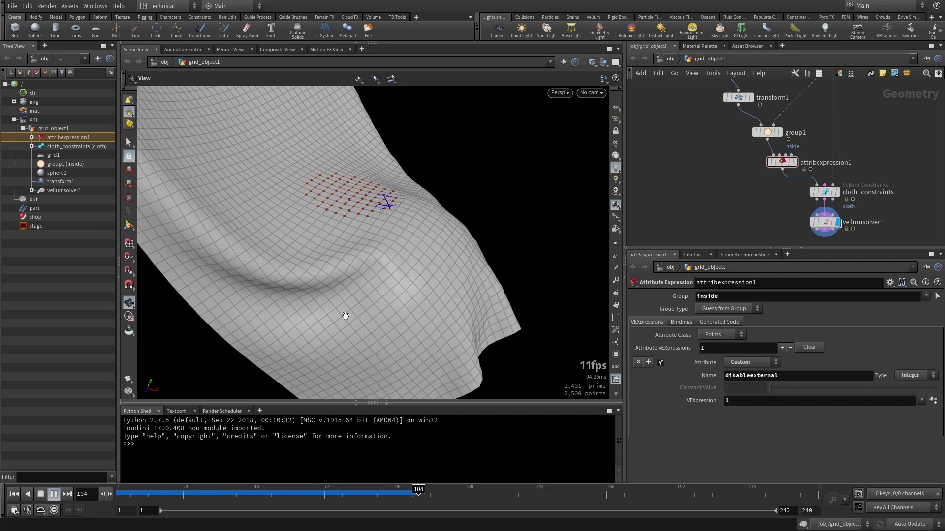
left_click(16, 496)
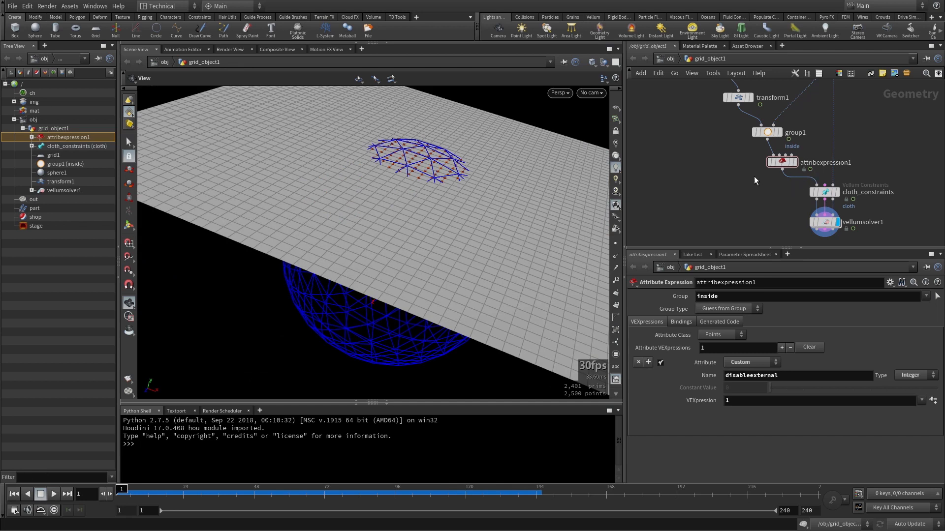
Set the disableexternal VEXpression of attribexpression1 to 2 and play the cloth simulation
left_click(782, 162)
double_click(734, 401)
type("2")
key("Return")
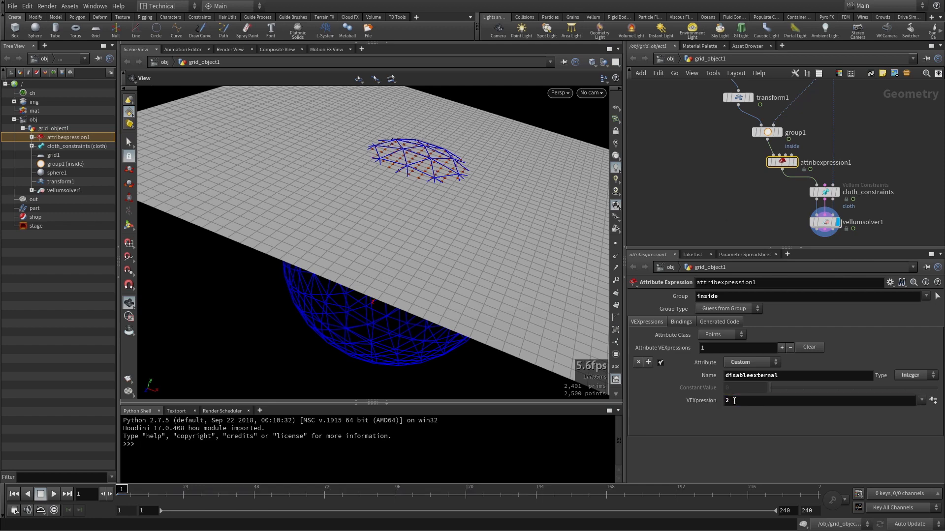
middle_click_drag(742, 187, 683, 207)
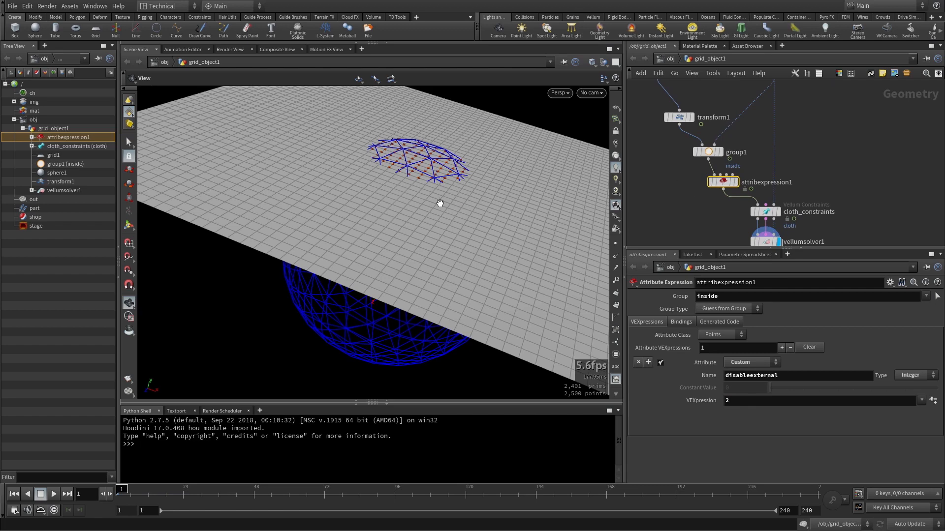
middle_click_drag(735, 237, 689, 192)
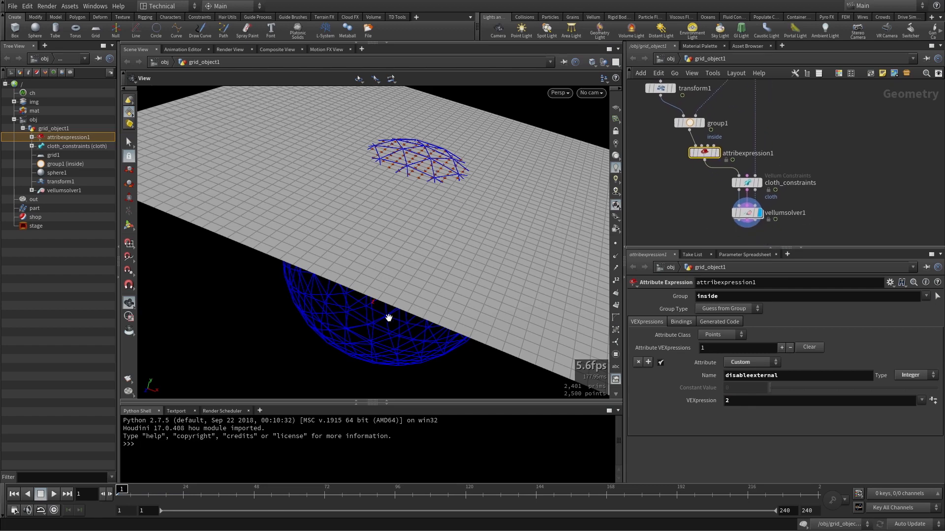
left_click(53, 496)
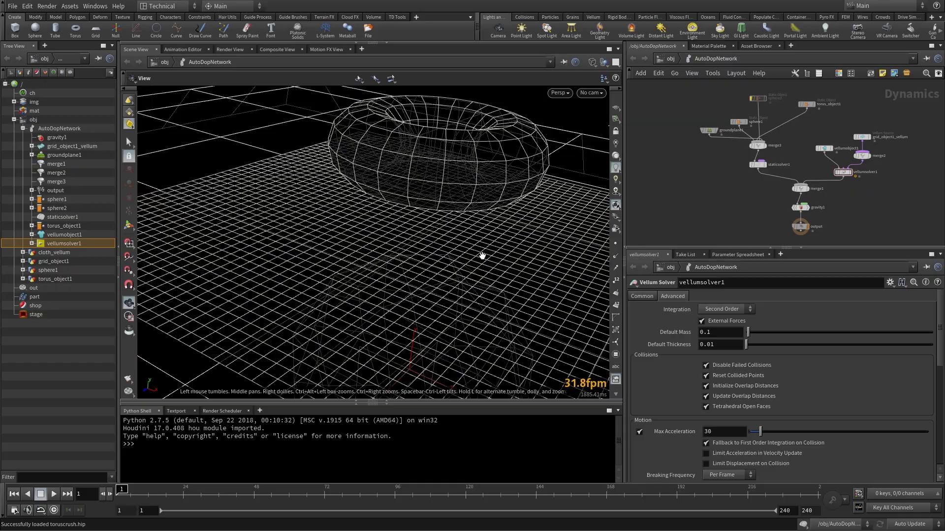
Play the toruscrush.hip simulation and go to frame 58 to view the cloth on top of the sphere
left_click_drag(481, 254, 310, 276)
left_click(53, 494)
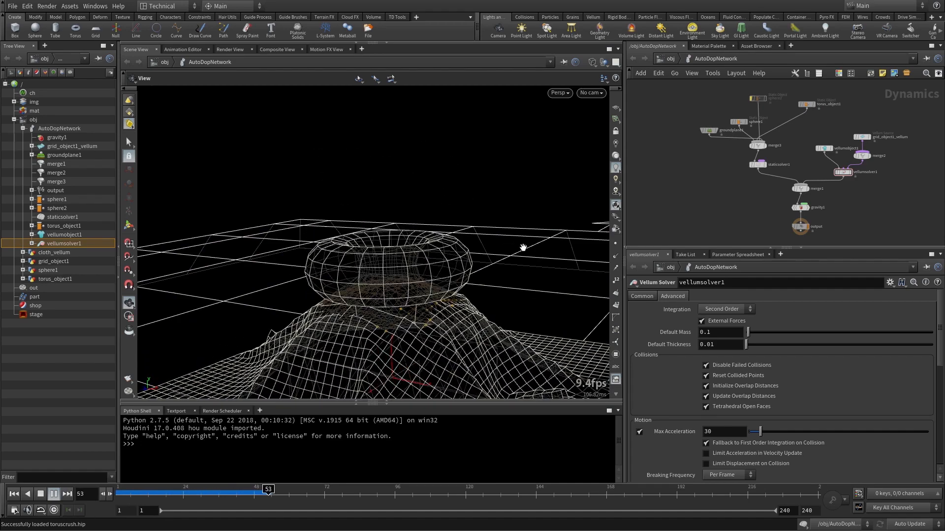
left_click(282, 494)
left_click_drag(357, 295, 391, 322)
right_click_drag(390, 321, 504, 247)
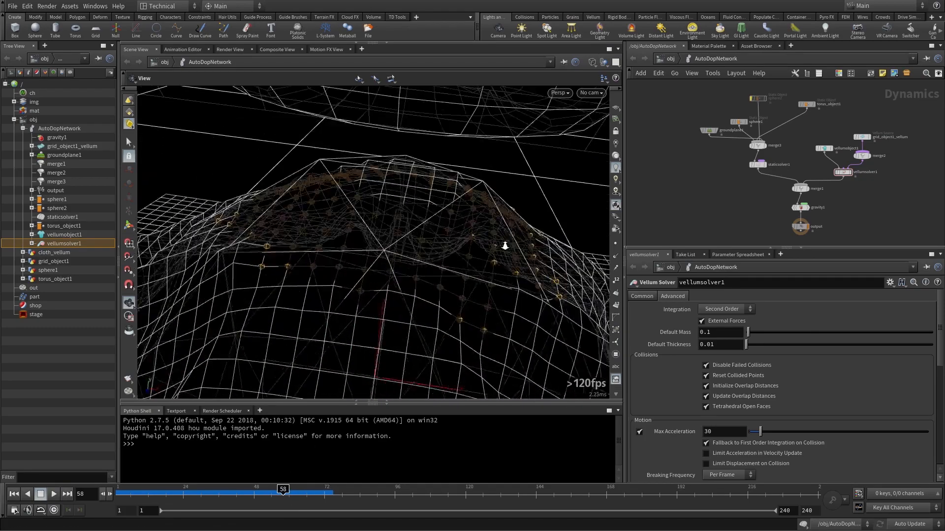
Examine the cloth points around the top of the sphere at frame 58 and resume the simulation playback
key("w")
key("w")
left_click_drag(501, 268, 437, 224)
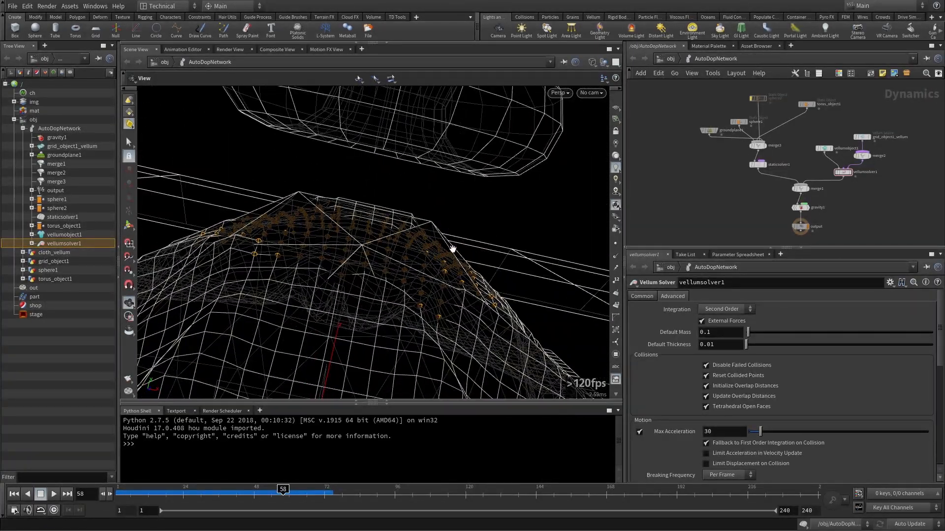
left_click_drag(435, 257, 384, 257)
left_click_drag(446, 256, 437, 280)
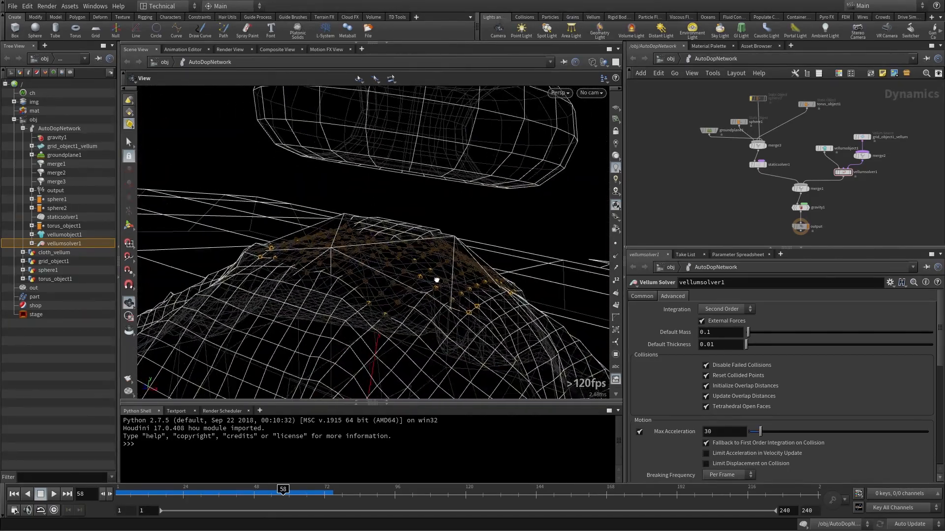
left_click(53, 494)
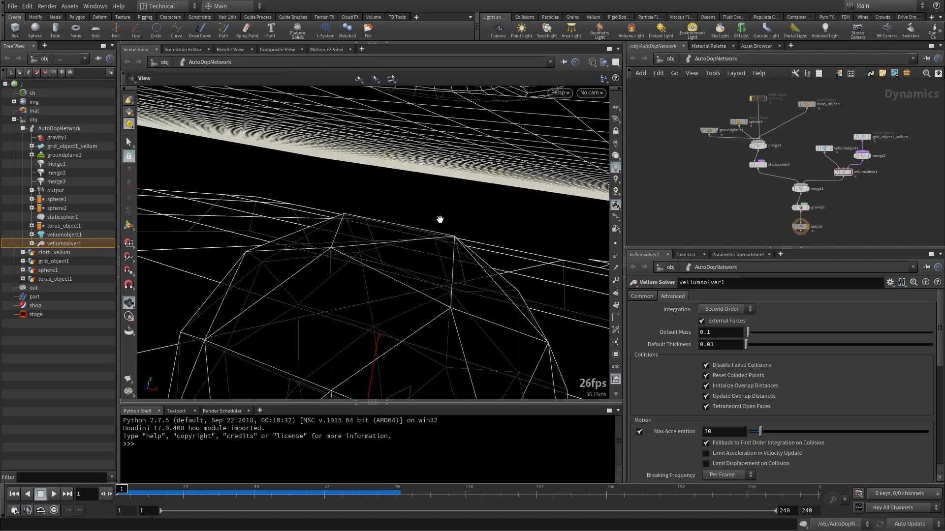
left_click_drag(440, 219, 430, 196)
Follow sphere1's SOP Path from the dynamics network to its geometry and examine the collisionsource1 and attribcreate1 nodes
scroll(713, 102, "up", 5)
left_click(765, 143)
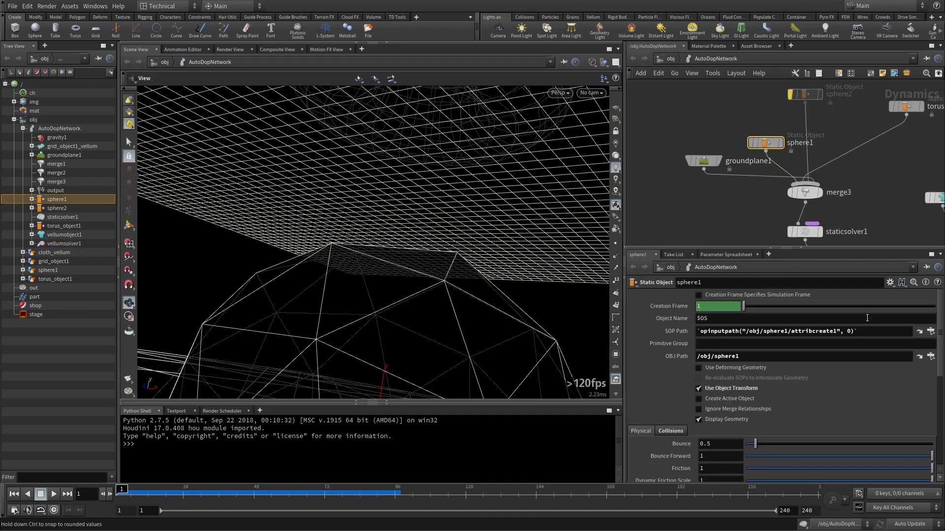
left_click(920, 331)
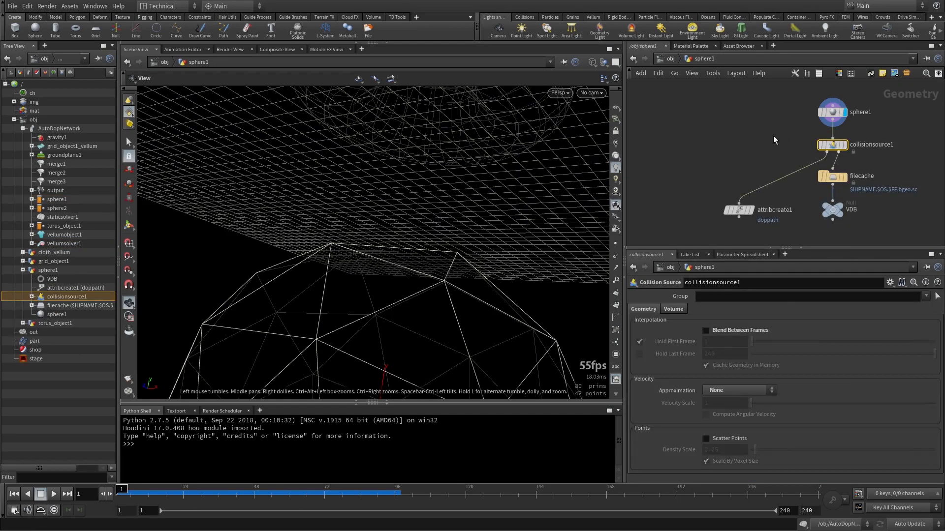
left_click_drag(797, 192, 839, 218)
left_click_drag(705, 175, 768, 226)
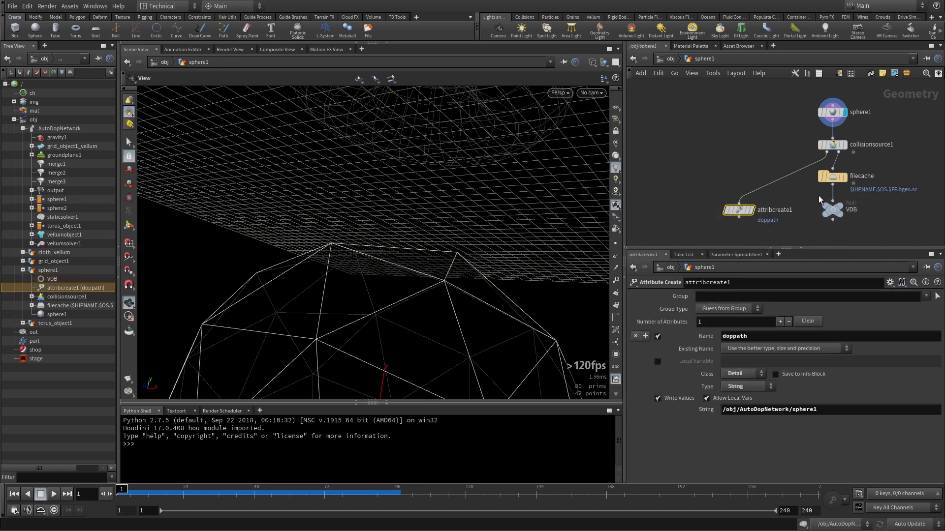
Return to AutoDopNetwork and examine the Collision Detection options of the sphere1 static object
left_click(633, 59)
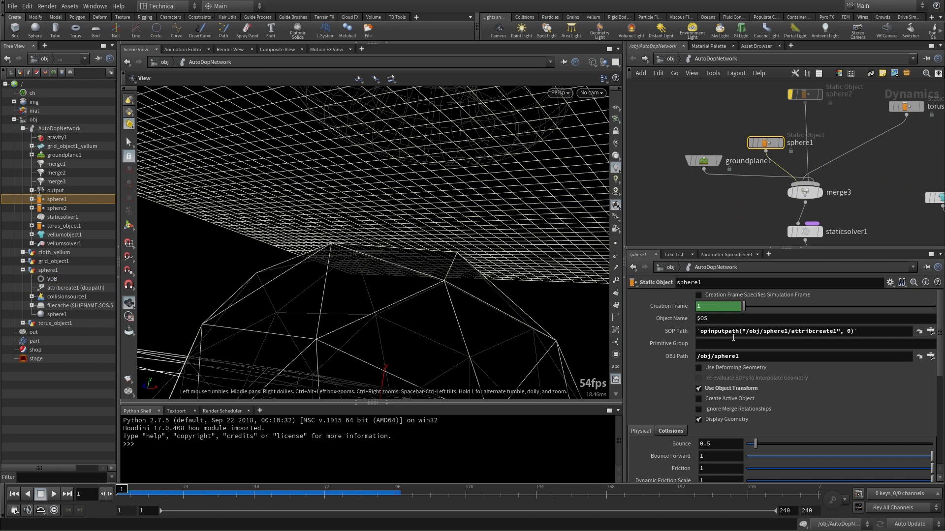
scroll(711, 423, "down", 1)
left_click(678, 405)
scroll(678, 403, "down", 1)
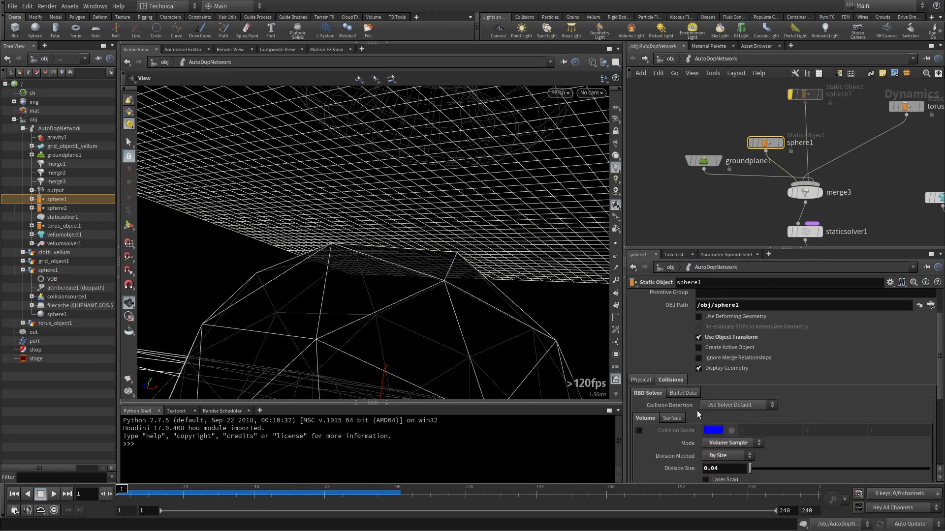
left_click(722, 405)
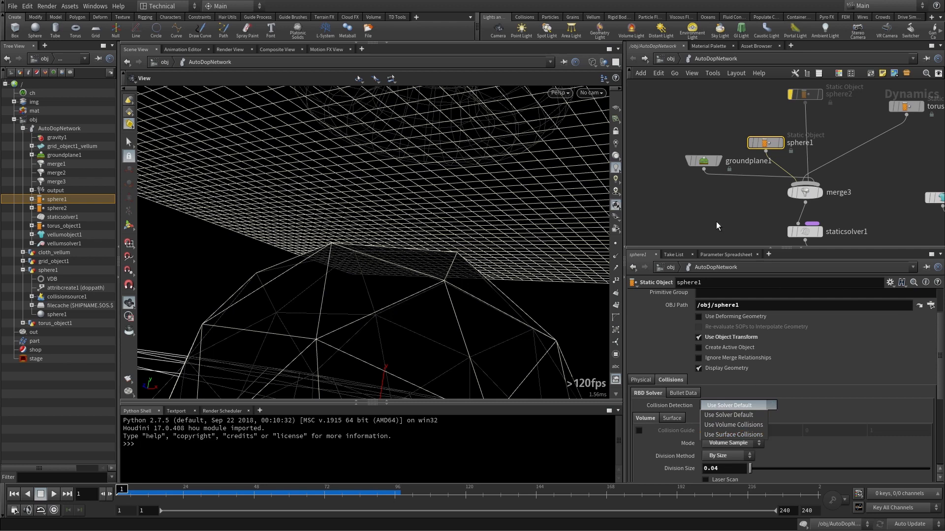
left_click(724, 203)
Turn off the bypass on the sphere2 static object and review its volume collision settings
middle_click_drag(724, 202, 681, 231)
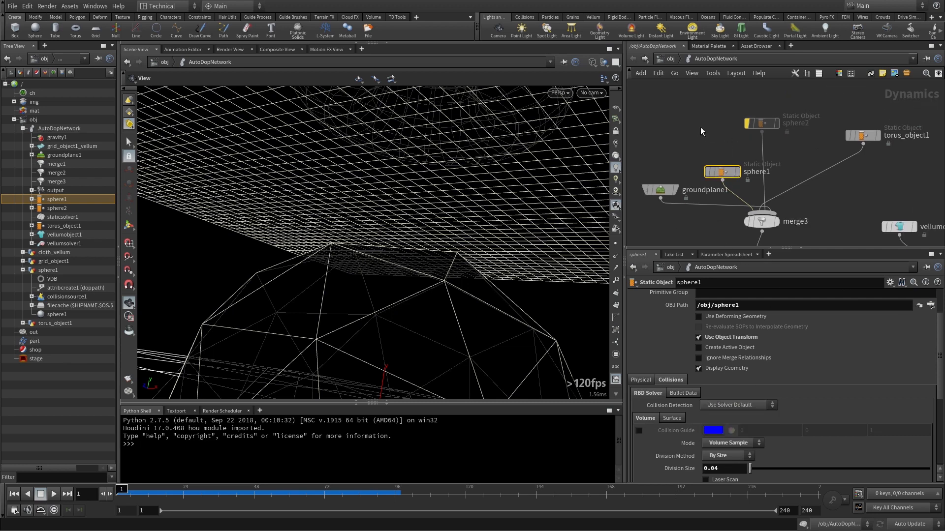
left_click(747, 123)
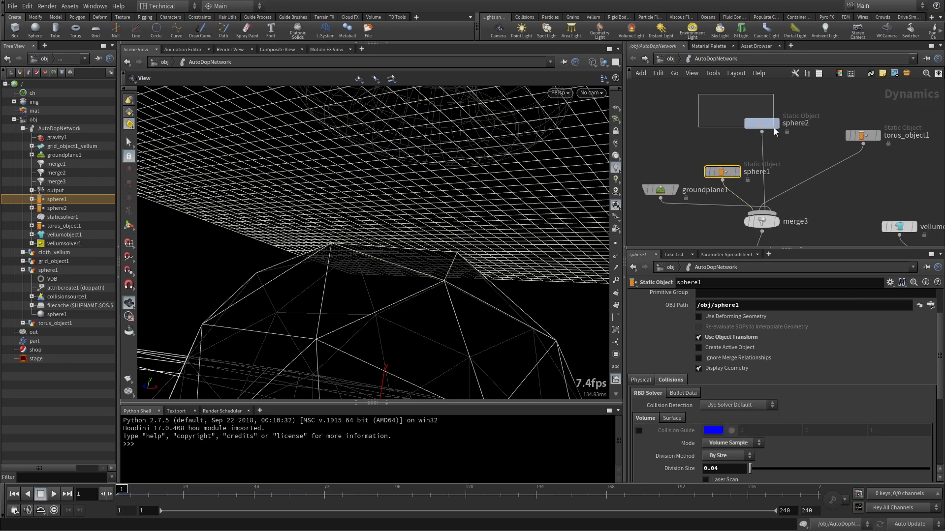
left_click(761, 123)
scroll(697, 435, "down", 2)
scroll(685, 383, "down", 3)
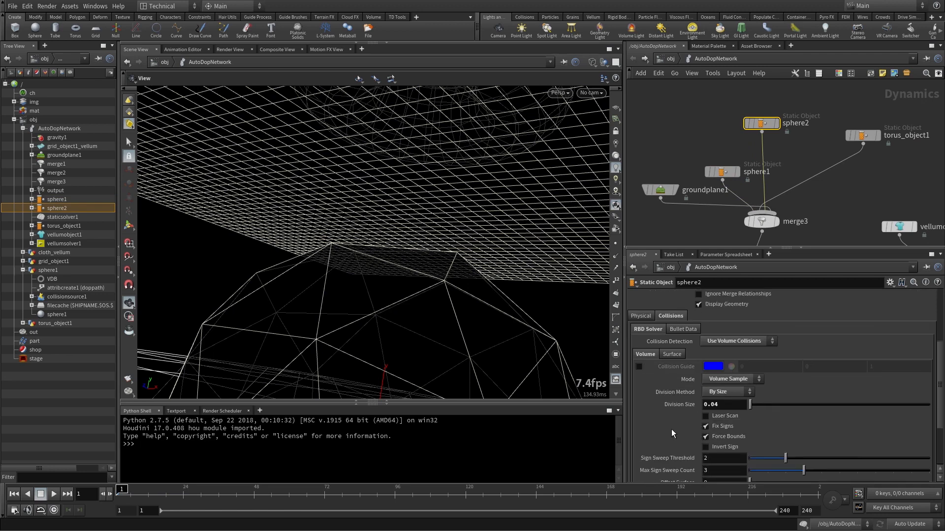
scroll(693, 378, "up", 4)
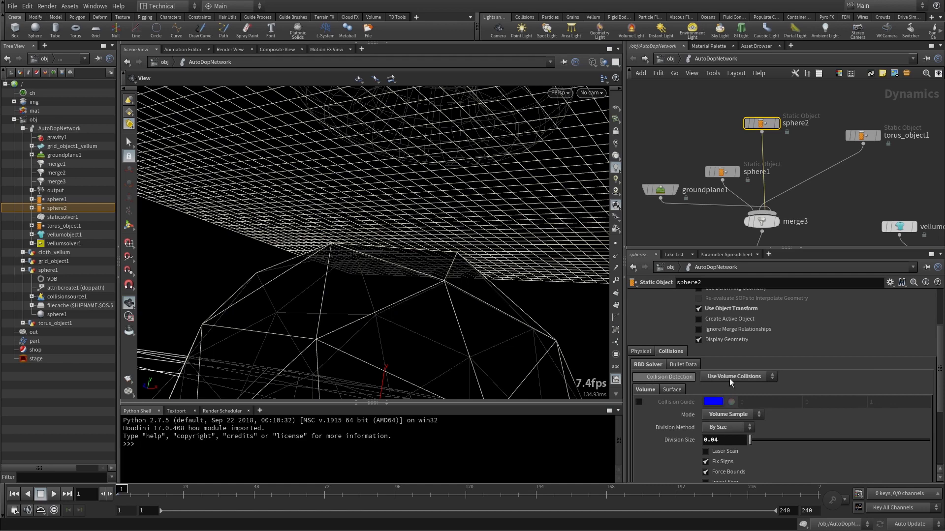
Play the torus crush simulation with sphere2 active, pause at frame 109, and inspect the cloth over the sphere
left_click_drag(525, 227, 321, 275)
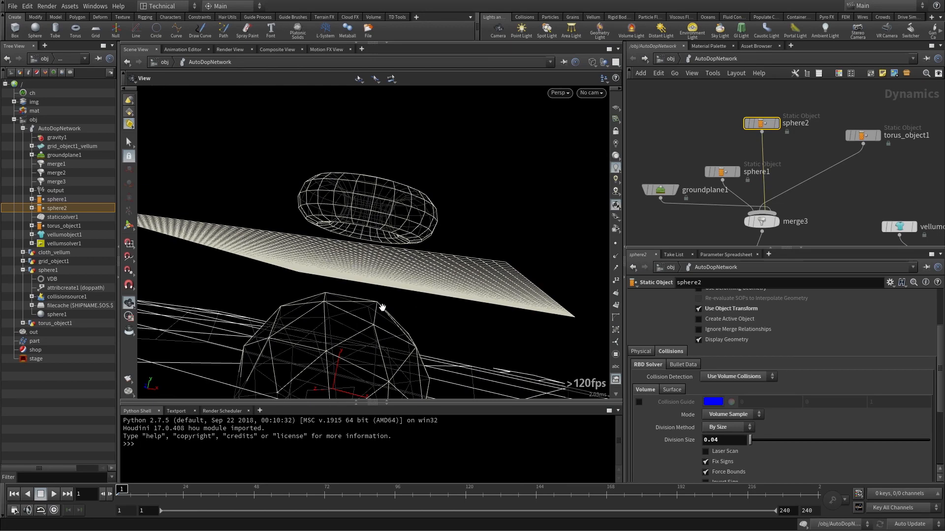
left_click_drag(409, 267, 419, 276)
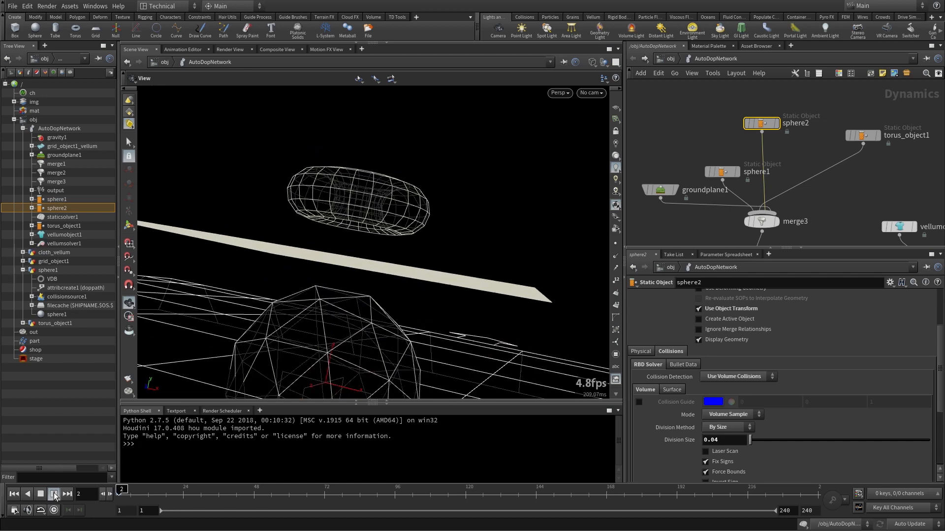
left_click_drag(339, 329, 432, 288)
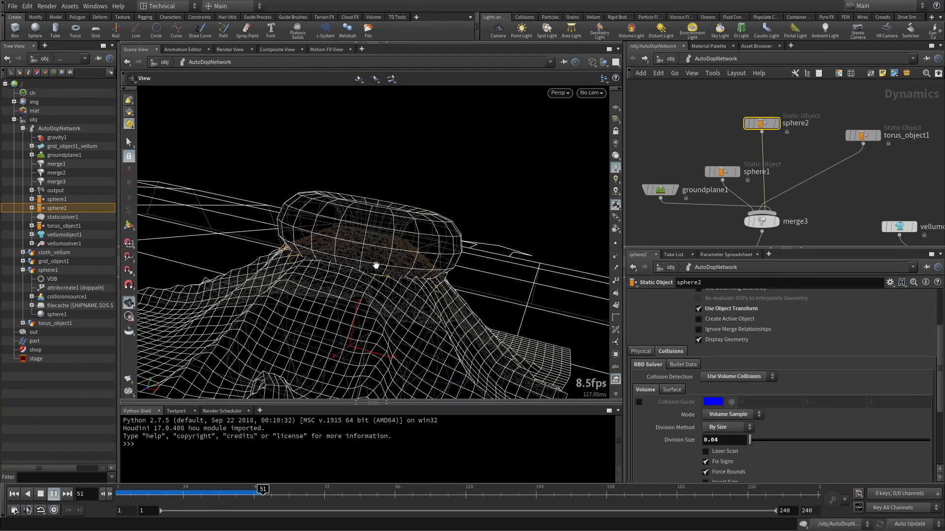
left_click_drag(375, 270, 417, 253)
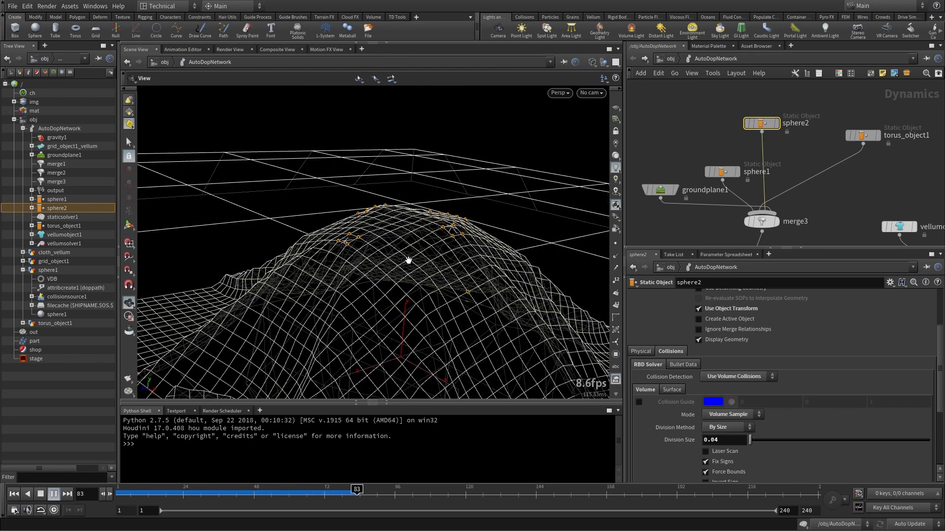
left_click(53, 495)
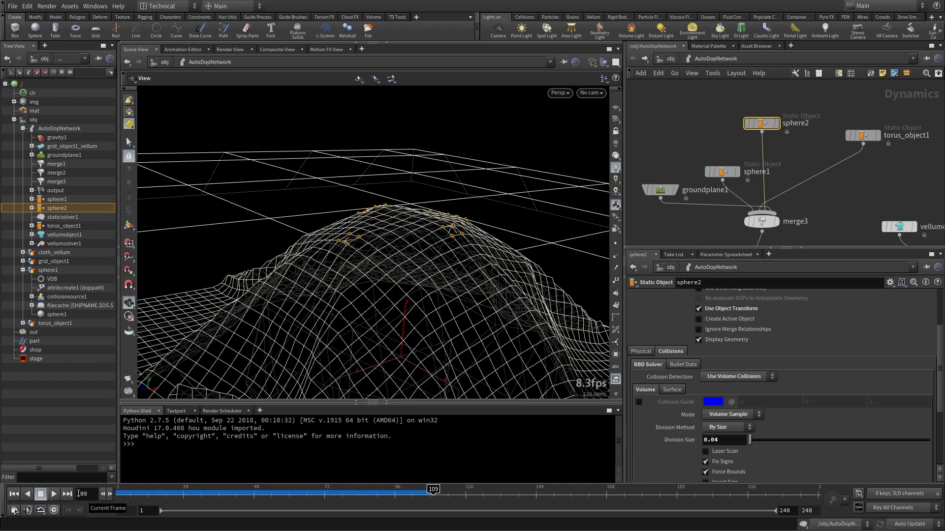
left_click_drag(371, 223, 374, 271)
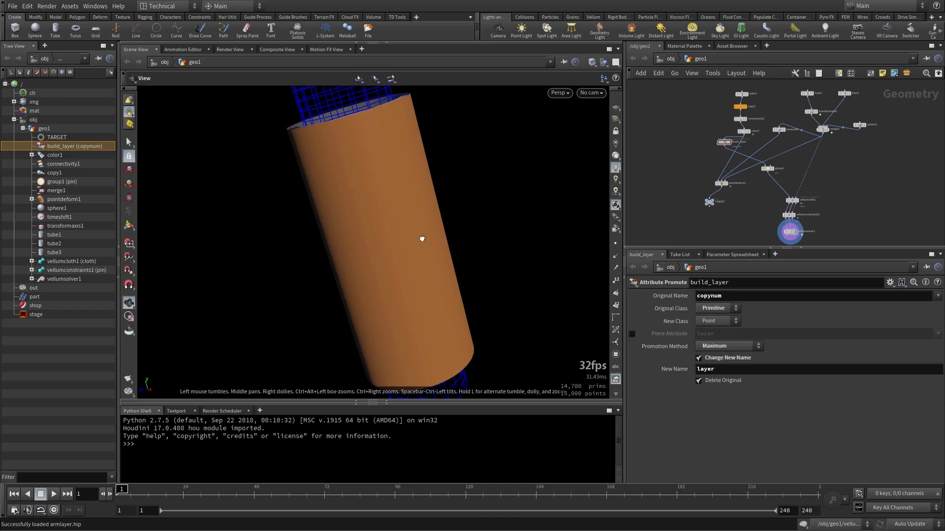
In armlayer.hip, select build_layer to examine how copynum is promoted to the layer point attribute
left_click_drag(422, 238, 438, 197)
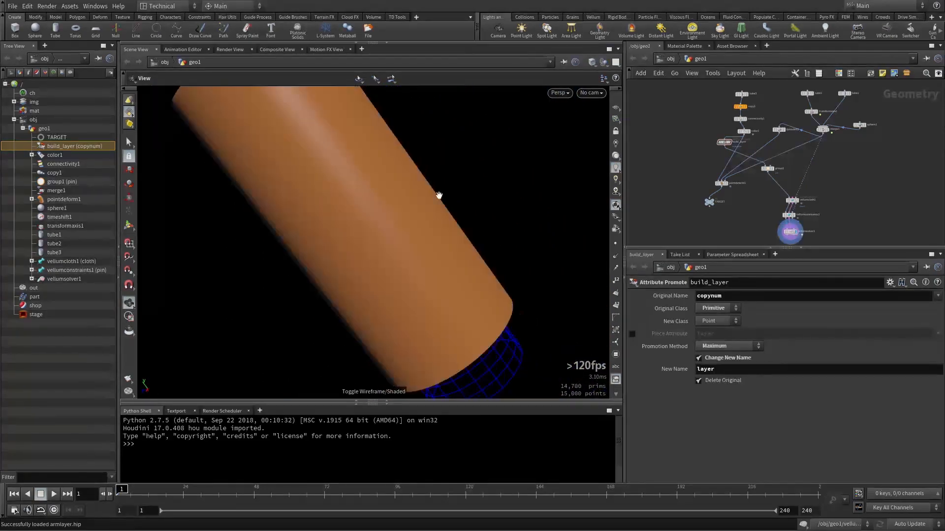
scroll(750, 197, "up", 5)
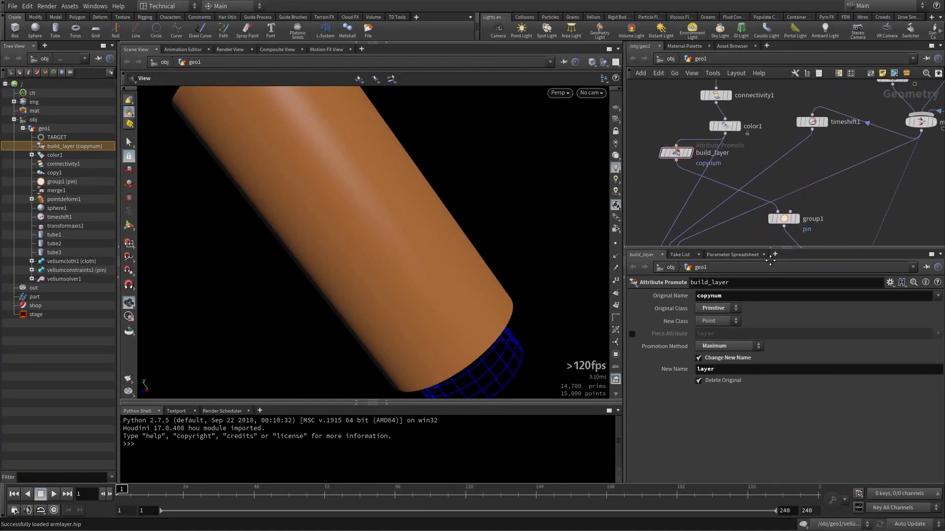
scroll(766, 237, "up", 2)
left_click(673, 135)
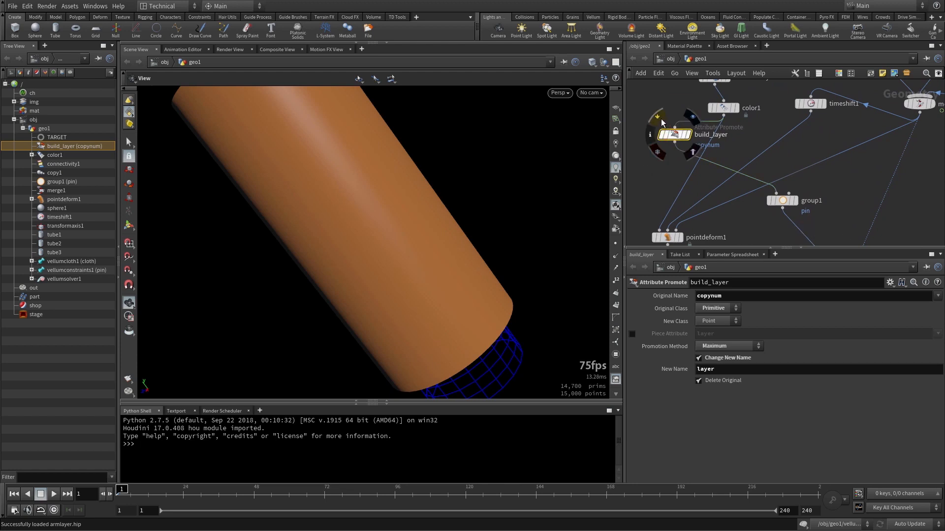
middle_click_drag(740, 138, 707, 112)
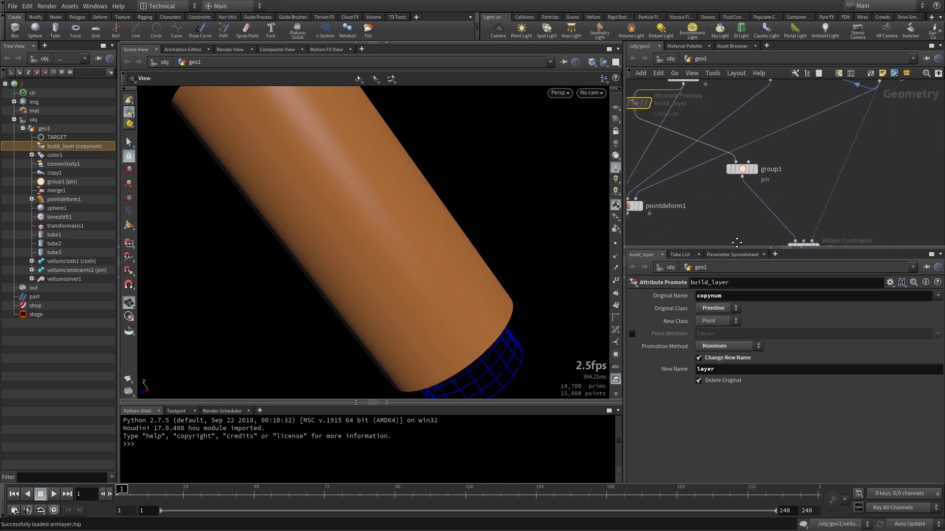
Select vellumconstraints1 and vellumsolver1 to examine the pin constraint settings and the solver's collision and Layer Shock parameters
middle_click_drag(736, 242, 674, 92)
left_click(750, 169)
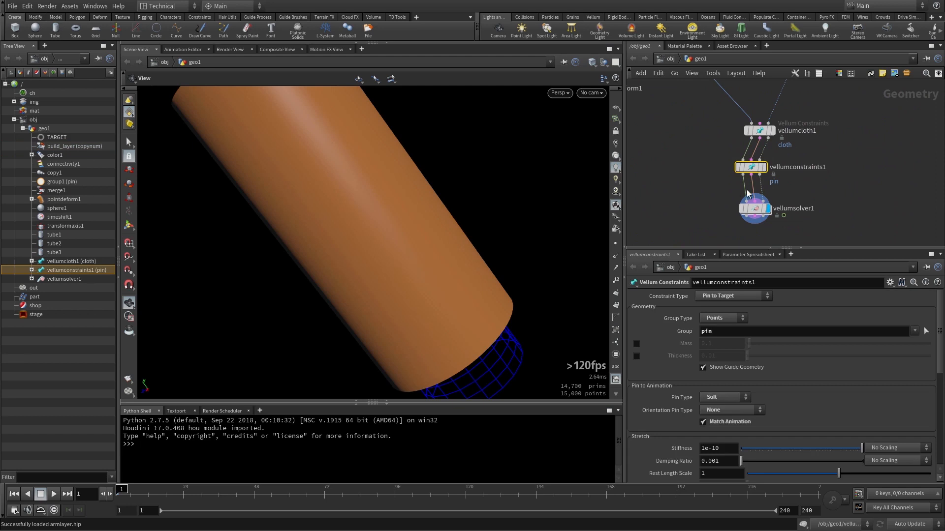
left_click(758, 210)
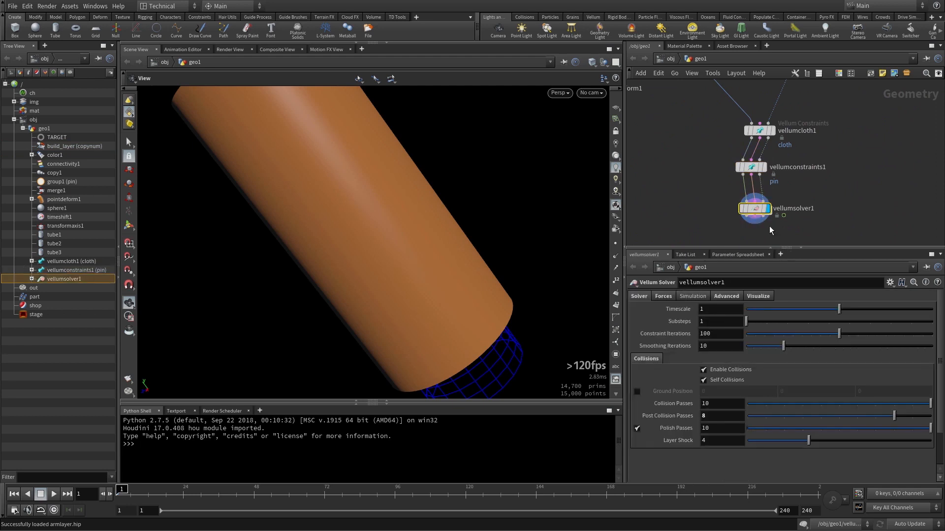
Set Post Collision Passes on vellumsolver1 to 3
left_click(711, 416)
type("3")
key("Return")
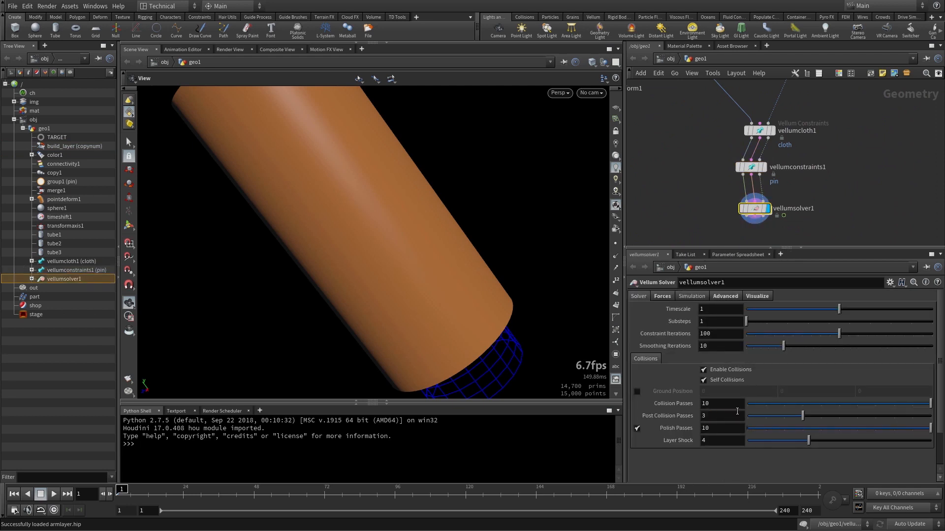
Play the bending sleeve simulation and switch between wireframe and shaded display to check the cloth layers around the elbow
left_click_drag(429, 165, 427, 250)
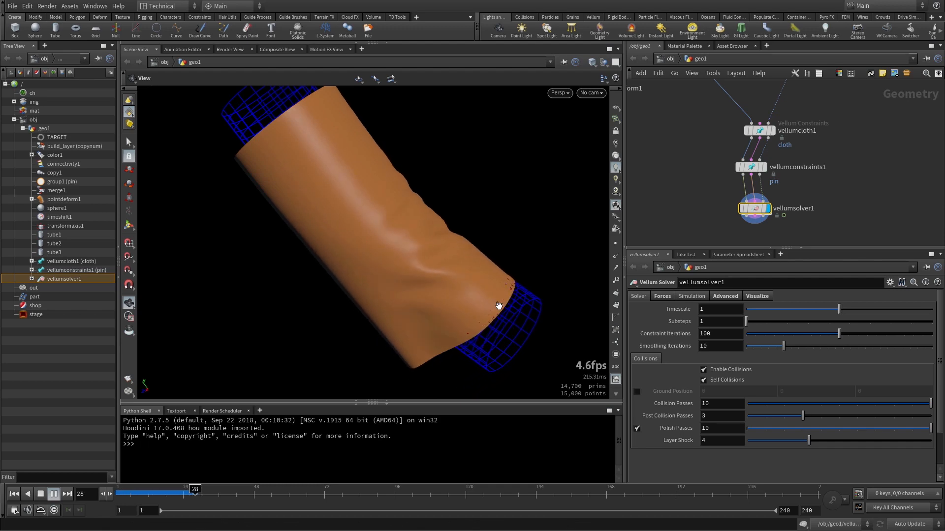
key("w")
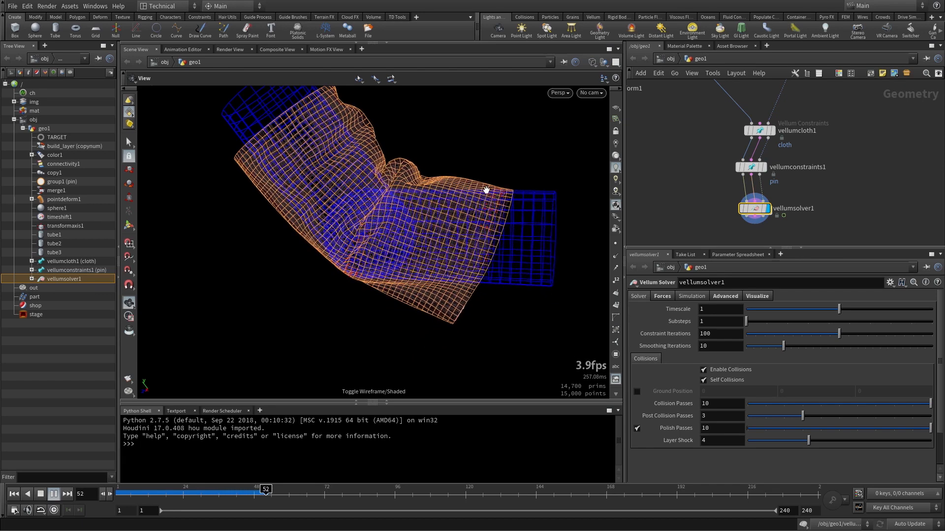
key("w")
key("w")
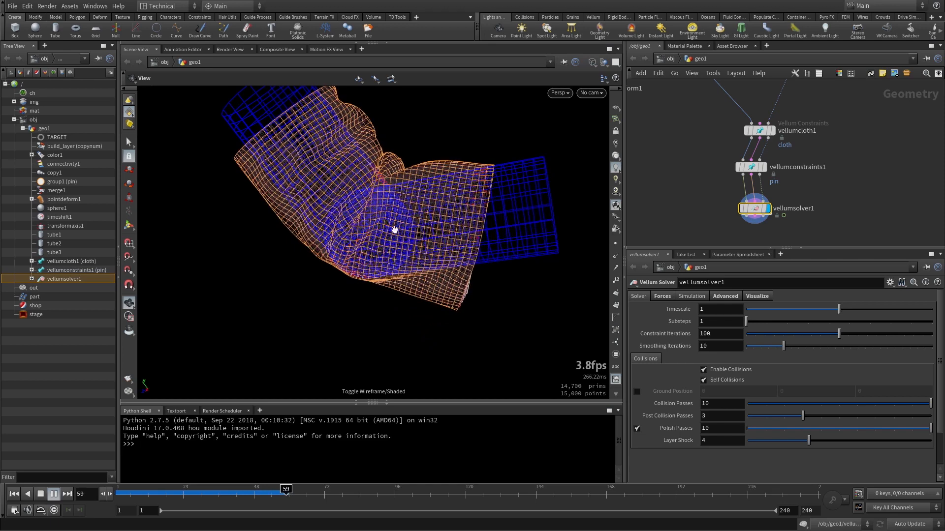
key("w")
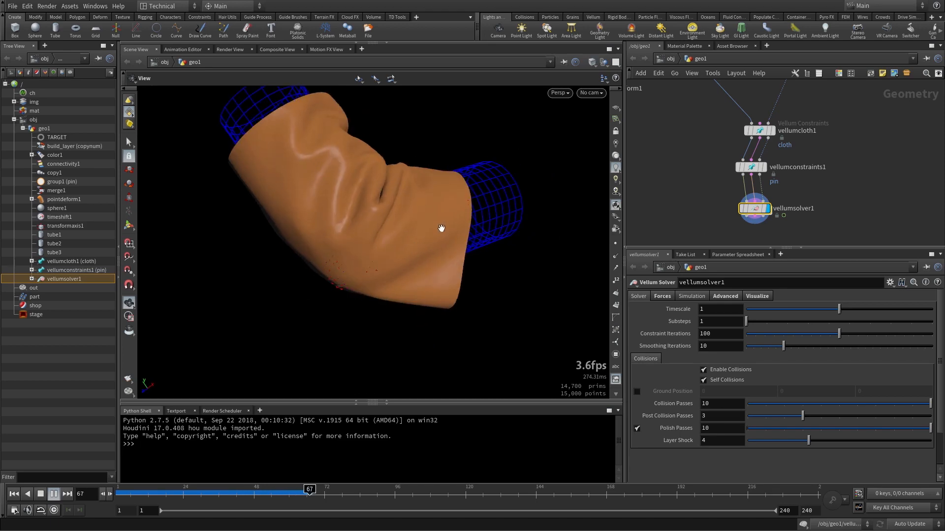
scroll(438, 226, "up", 5)
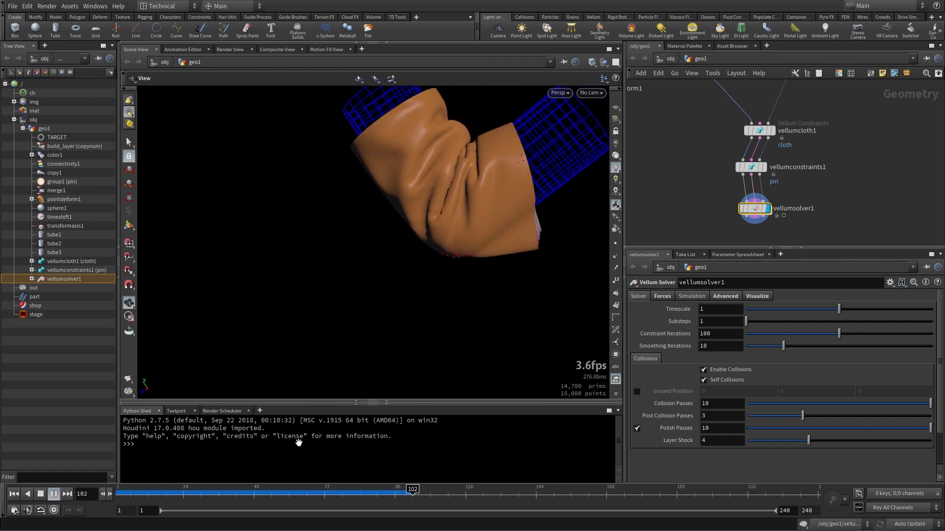
Return the timeline to frame 1 and set the solver's Post Collision Passes to 8
left_click_drag(394, 491, 136, 490)
mouse_move(113, 521)
left_mouse_down()
mouse_move(305, 517)
mouse_move(116, 516)
left_mouse_up()
left_click_drag(528, 277, 545, 268)
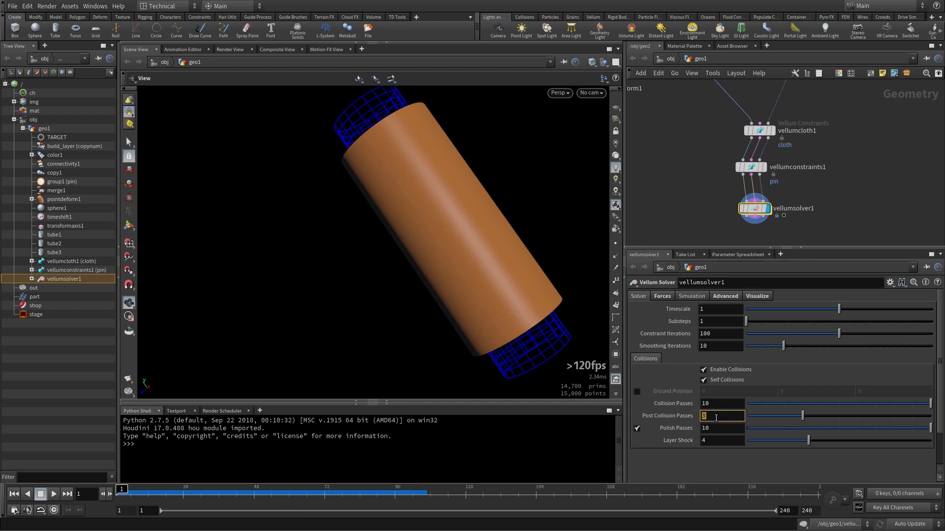
key("Return")
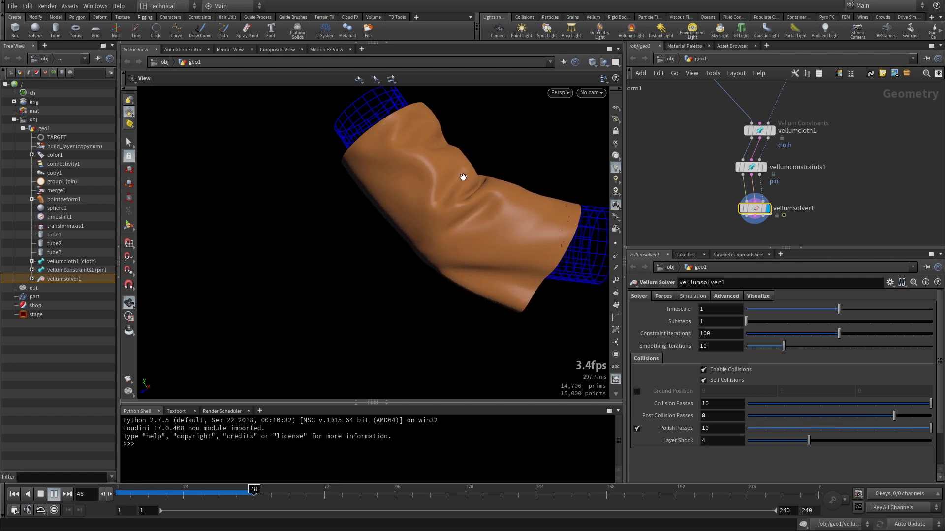
Check the replayed sleeve simulation in wireframe and shaded display, stop at frame 70, and inspect the elbow folds up close
key("w")
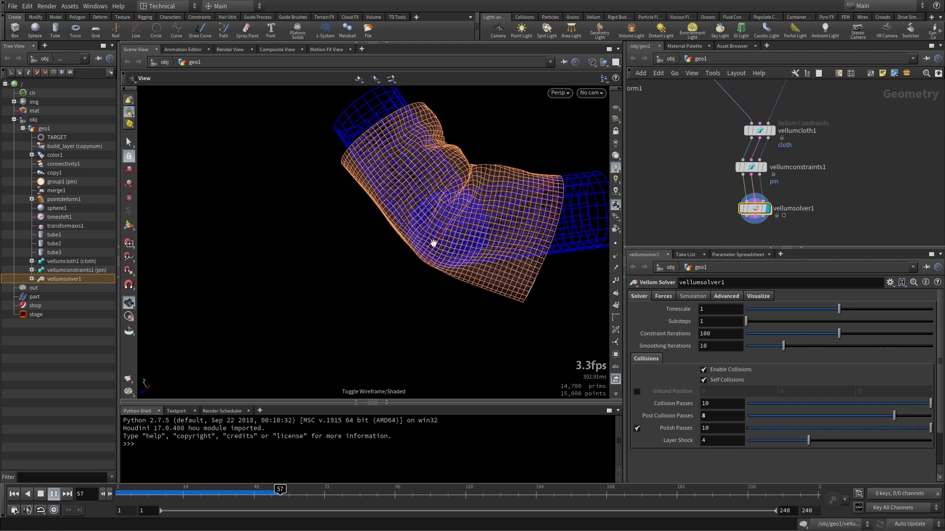
key("w")
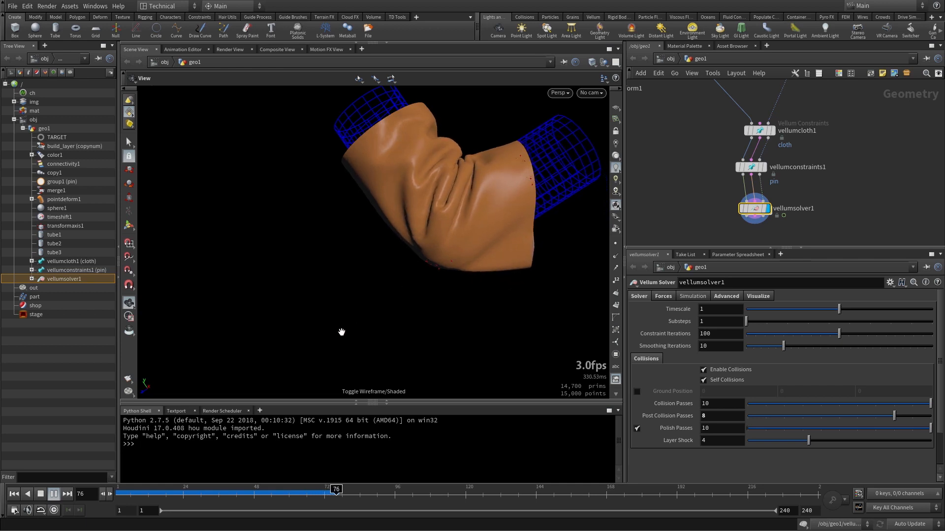
left_click(321, 493)
mouse_move(406, 261)
right_mouse_down()
mouse_move(531, 203)
mouse_move(336, 352)
right_mouse_up()
mouse_move(388, 294)
left_mouse_down()
mouse_move(361, 326)
mouse_move(392, 266)
mouse_move(407, 268)
mouse_move(371, 302)
mouse_move(429, 292)
mouse_move(353, 309)
mouse_move(420, 296)
mouse_move(426, 249)
mouse_move(376, 245)
mouse_move(415, 245)
mouse_move(358, 344)
mouse_move(407, 238)
mouse_move(383, 242)
mouse_move(470, 150)
mouse_move(527, 160)
mouse_move(435, 175)
left_mouse_up()
key("shift+w")
key("w")
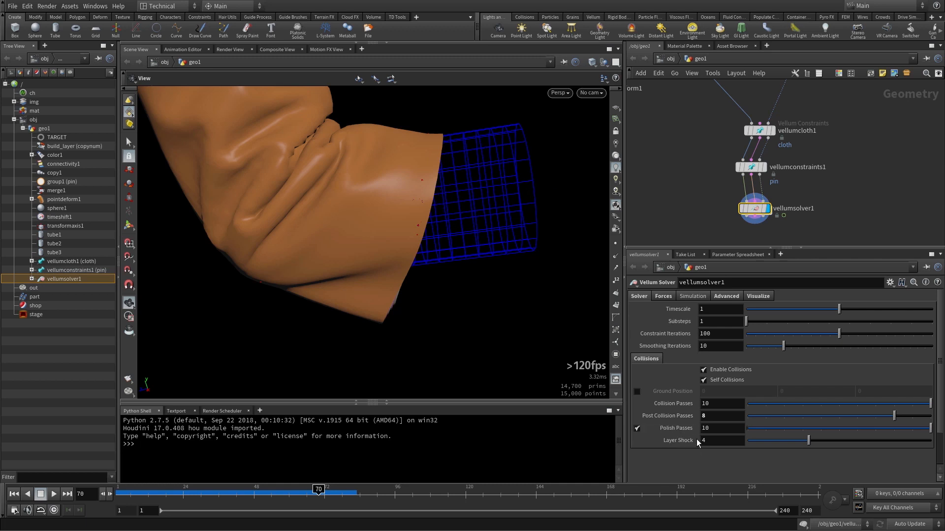
Rewind to frame 1 and bypass the build_layer Attribute Promote node so the solver runs without the layer attribute
middle_click_drag(684, 203, 686, 199)
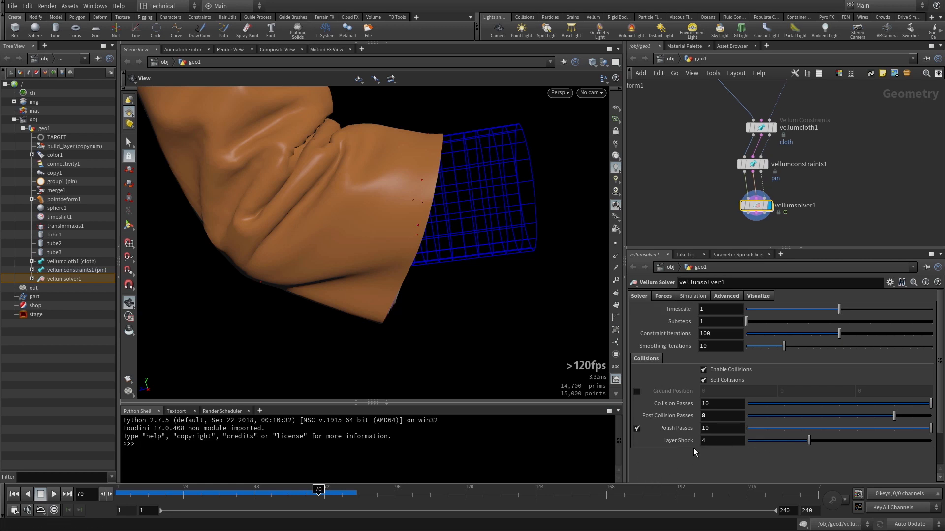
mouse_move(661, 442)
left_click(14, 494)
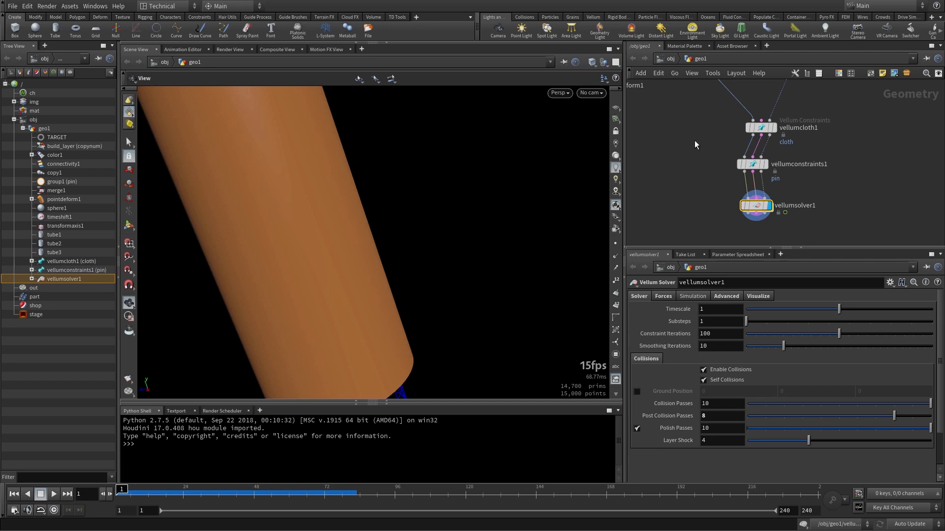
middle_click_drag(694, 92, 754, 243)
mouse_move(658, 131)
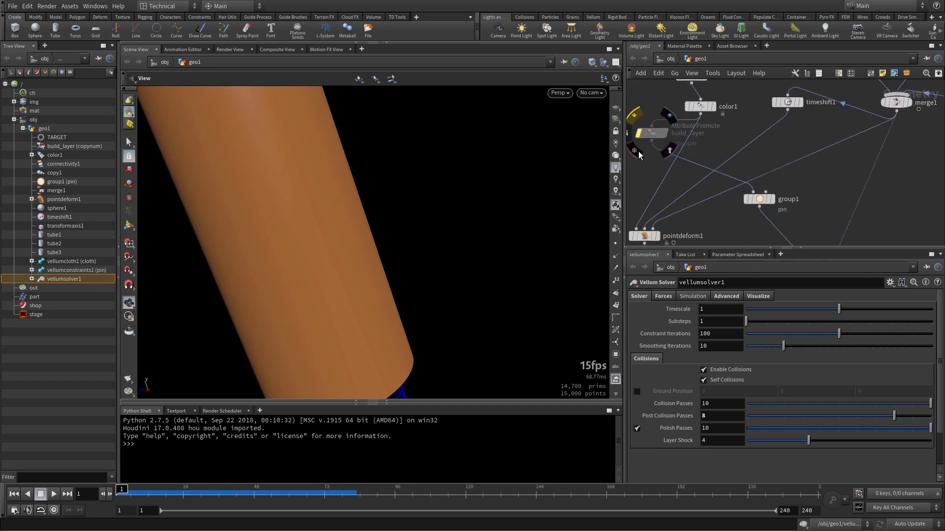
left_click(651, 133)
middle_click_drag(728, 207, 689, 146)
Play the sleeve simulation without the layer attribute, alternating wireframe and shaded display to compare the cloth layers at the elbow
left_click(54, 494)
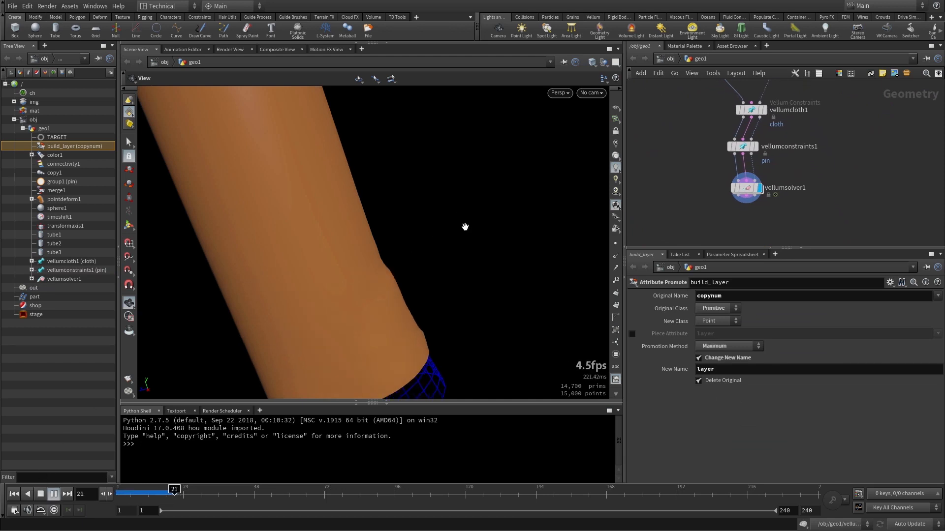
key("w")
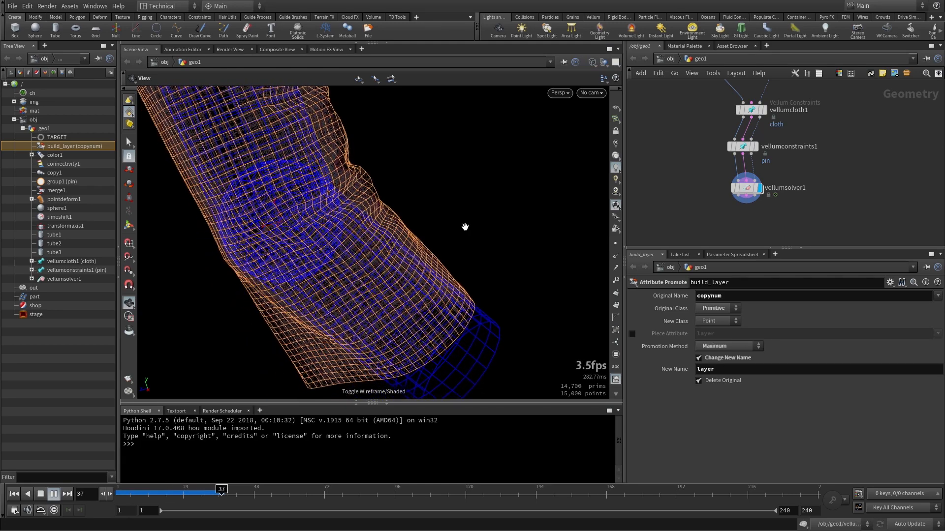
key("w")
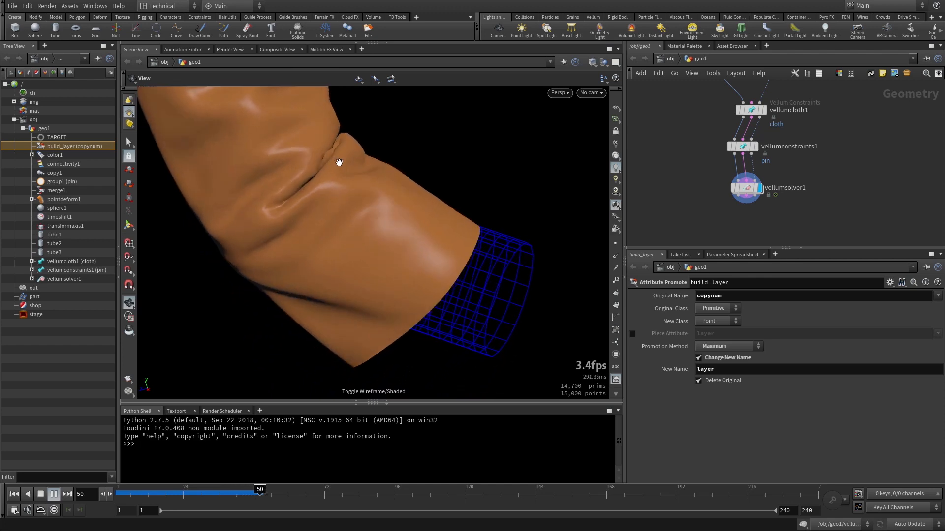
key("w")
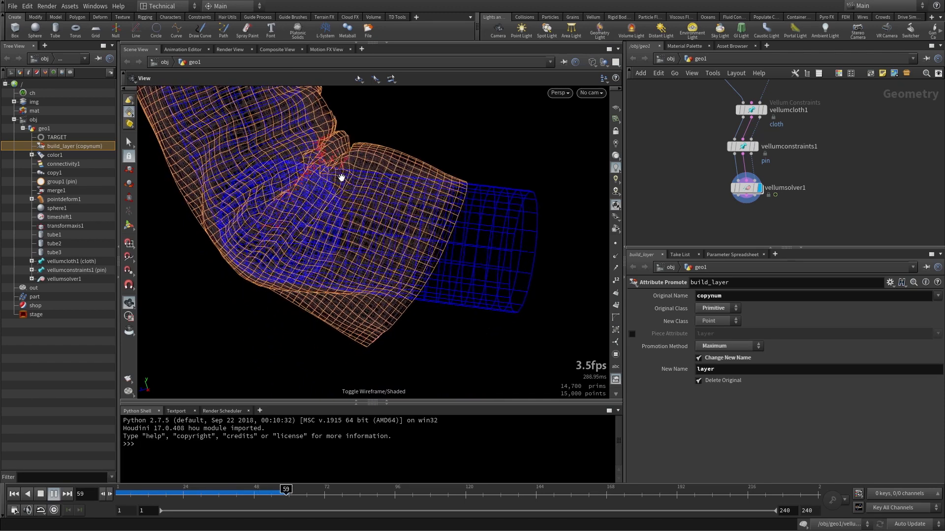
key("w")
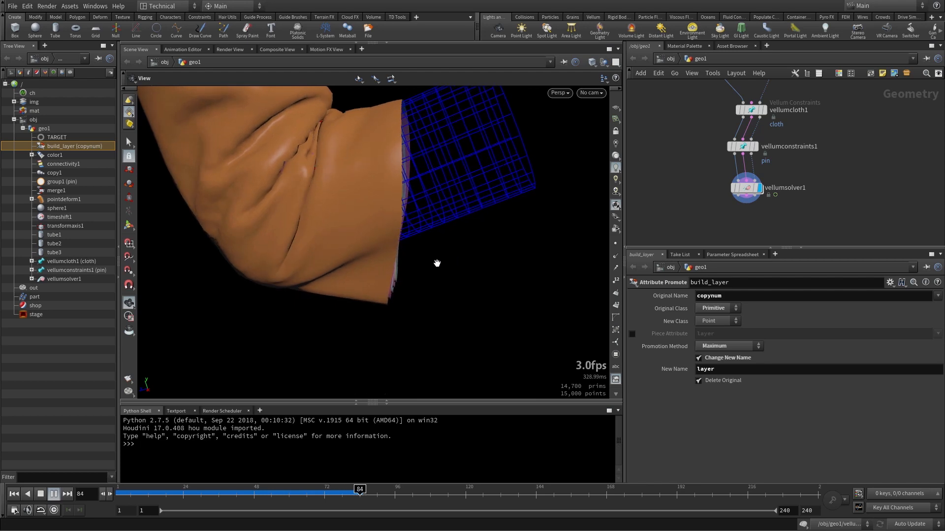
key("w")
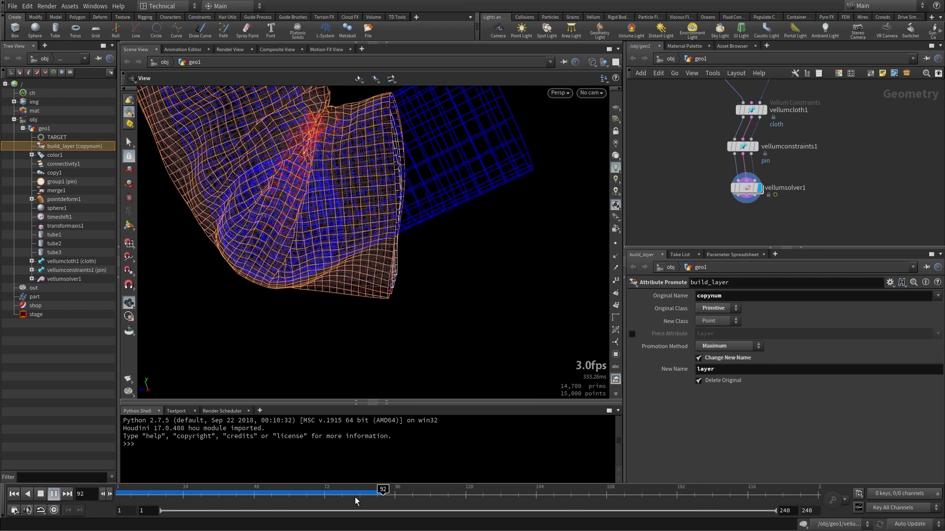
Stop at frame 89 and inspect the shaded elbow folds and sleeve opening for layer intersections
left_click(375, 495)
mouse_move(268, 268)
left_mouse_down()
mouse_move(384, 194)
mouse_move(327, 219)
mouse_move(280, 310)
mouse_move(344, 247)
mouse_move(276, 338)
mouse_move(215, 325)
mouse_move(231, 265)
mouse_move(295, 279)
left_mouse_up()
key("w")
left_click_drag(308, 247, 344, 234)
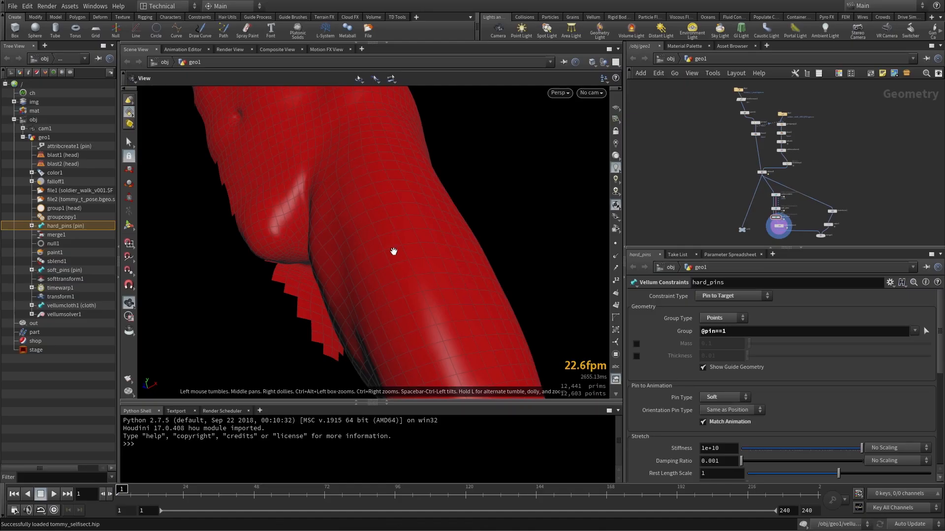
left_click_drag(394, 251, 364, 361)
right_click_drag(365, 361, 285, 276)
middle_click_drag(285, 276, 425, 490)
In the character pinning scene, display timewarp1 and view the animated body's torso and arm
left_click_drag(375, 298, 412, 310)
right_click_drag(411, 310, 478, 266)
left_click_drag(434, 304, 493, 247)
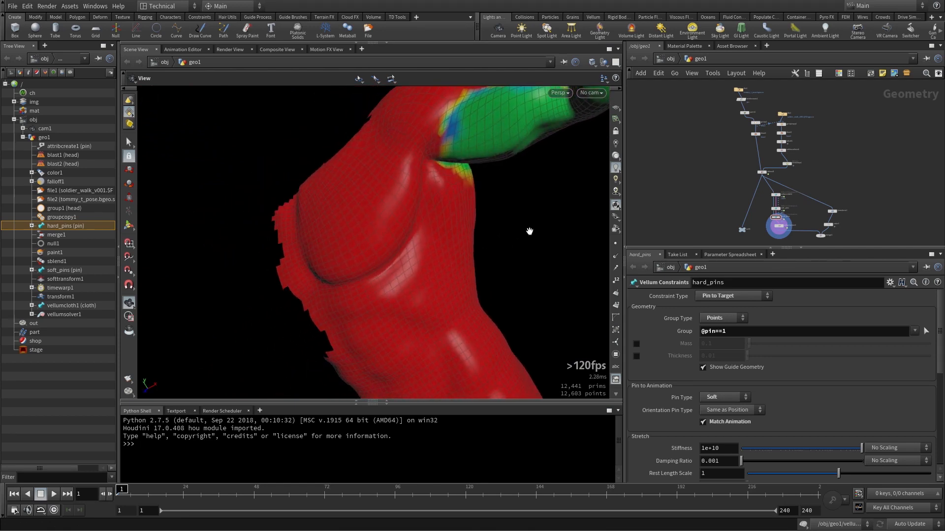
scroll(682, 168, "up", 6)
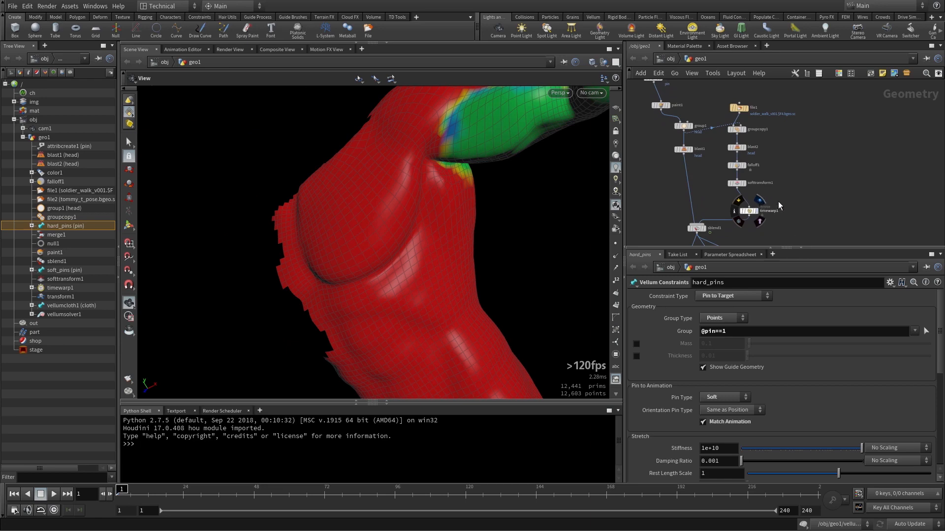
left_click(755, 211)
left_click_drag(442, 244, 501, 258)
middle_click_drag(355, 268, 362, 217)
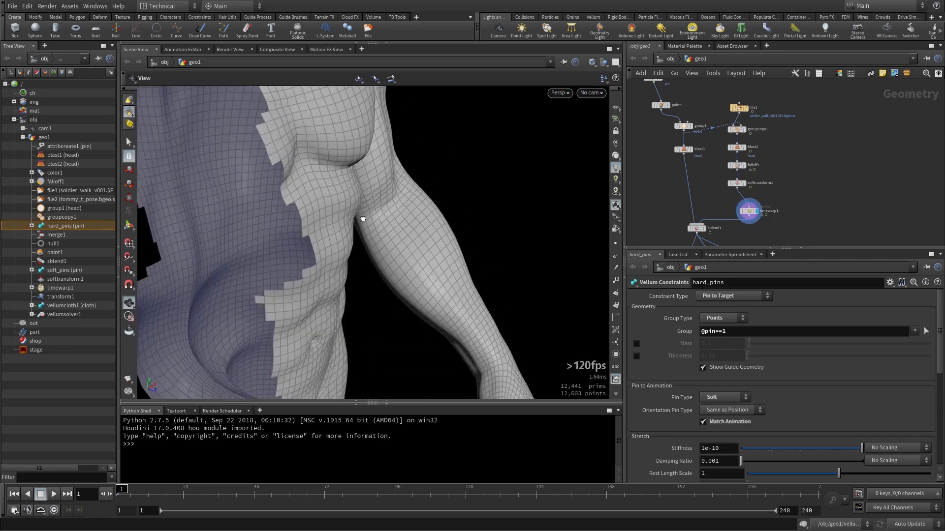
Scrub the character animation to frame 39 and inspect where the arm meets the torso
left_click_drag(363, 217, 308, 222)
right_click_drag(380, 211, 303, 297)
left_click_drag(127, 494, 237, 503)
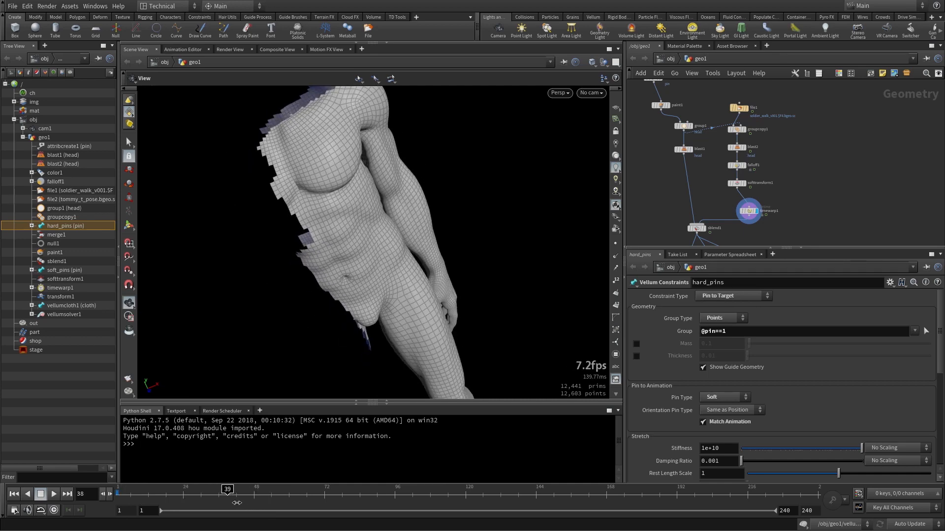
left_click_drag(443, 300, 295, 276)
right_click_drag(295, 276, 493, 228)
left_click_drag(493, 228, 437, 196)
middle_click_drag(437, 196, 394, 152)
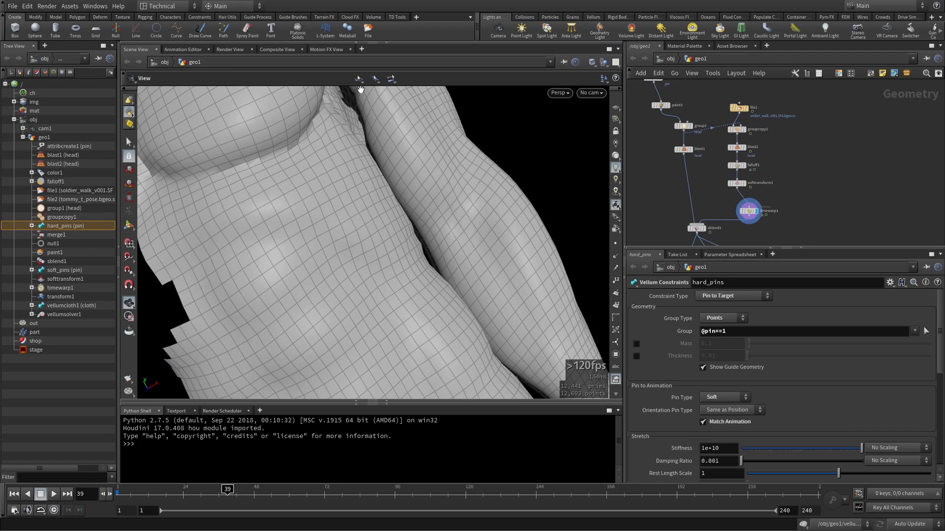
Examine the contact between the upper arm, forearm and side of the torso from several angles at frame 39
mouse_move(416, 224)
left_mouse_down()
mouse_move(403, 188)
mouse_move(374, 190)
mouse_move(401, 270)
mouse_move(424, 256)
mouse_move(369, 162)
mouse_move(452, 215)
mouse_move(426, 293)
mouse_move(394, 251)
mouse_move(427, 224)
left_mouse_up()
mouse_move(420, 289)
left_mouse_down()
mouse_move(428, 247)
mouse_move(337, 270)
mouse_move(329, 176)
mouse_move(274, 194)
mouse_move(422, 227)
mouse_move(437, 256)
mouse_move(422, 300)
mouse_move(482, 261)
mouse_move(432, 249)
mouse_move(375, 285)
mouse_move(430, 275)
left_mouse_up()
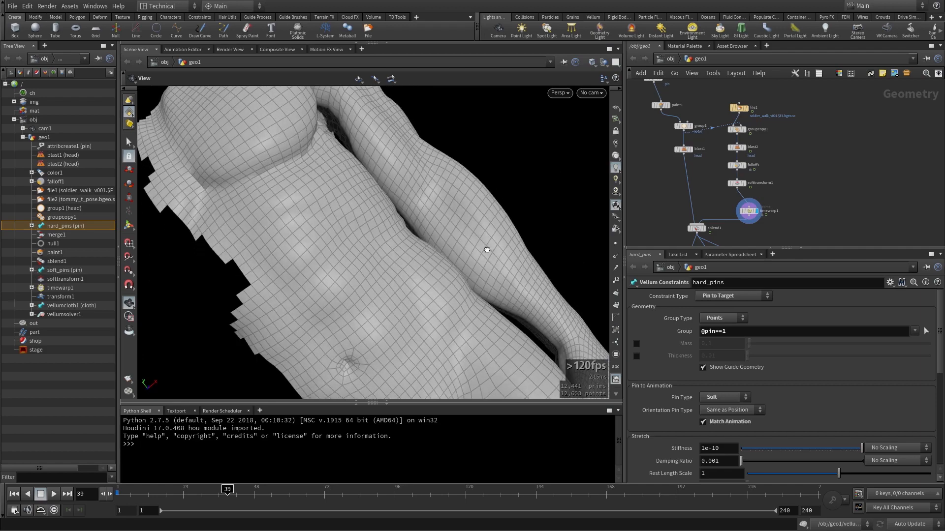
mouse_move(382, 158)
left_mouse_down()
mouse_move(428, 209)
mouse_move(439, 208)
mouse_move(389, 168)
left_mouse_up()
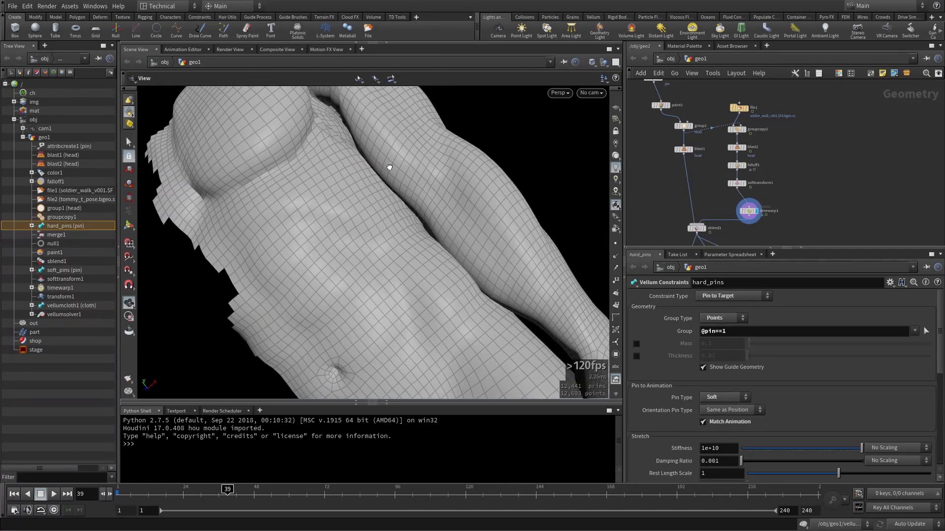
left_click_drag(300, 250, 382, 258)
right_click_drag(381, 258, 432, 205)
left_click_drag(433, 205, 367, 213)
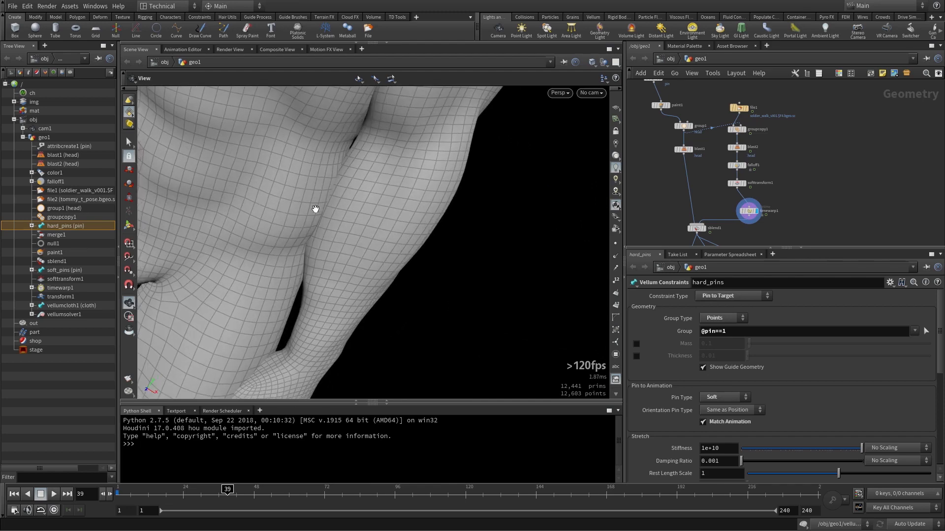
left_click_drag(381, 168, 377, 219)
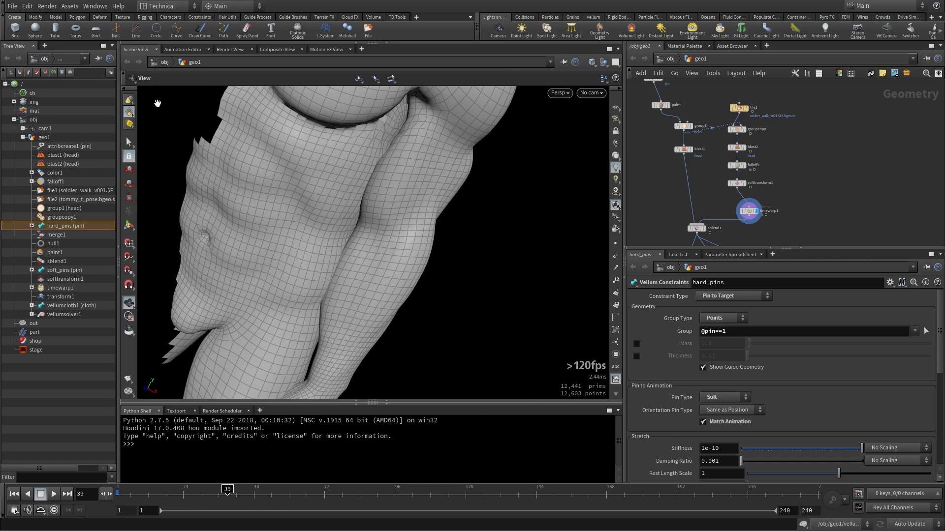
left_click_drag(310, 205, 290, 182)
Display attribcreate1 and paint1 in turn, and select paint1 to examine the pin attribute painted over the T-pose character's arm
middle_click_drag(662, 168, 675, 218)
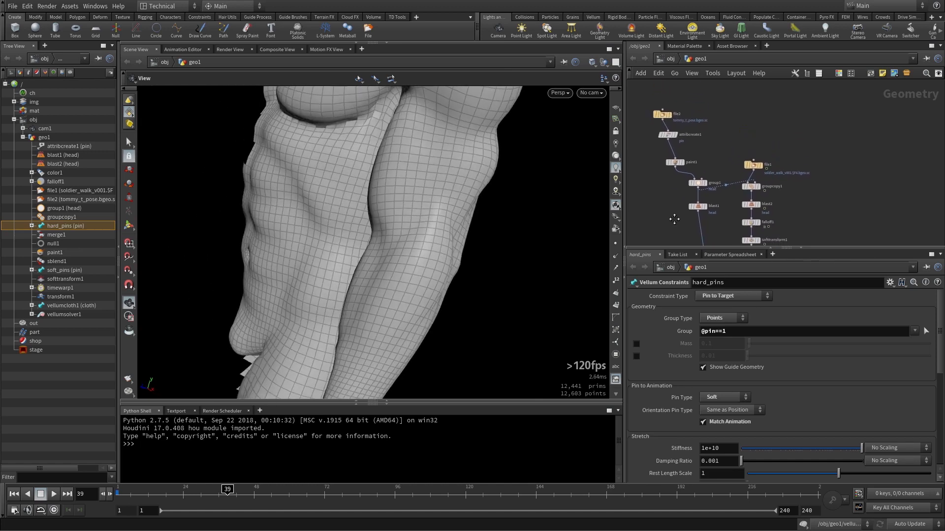
left_click(675, 135)
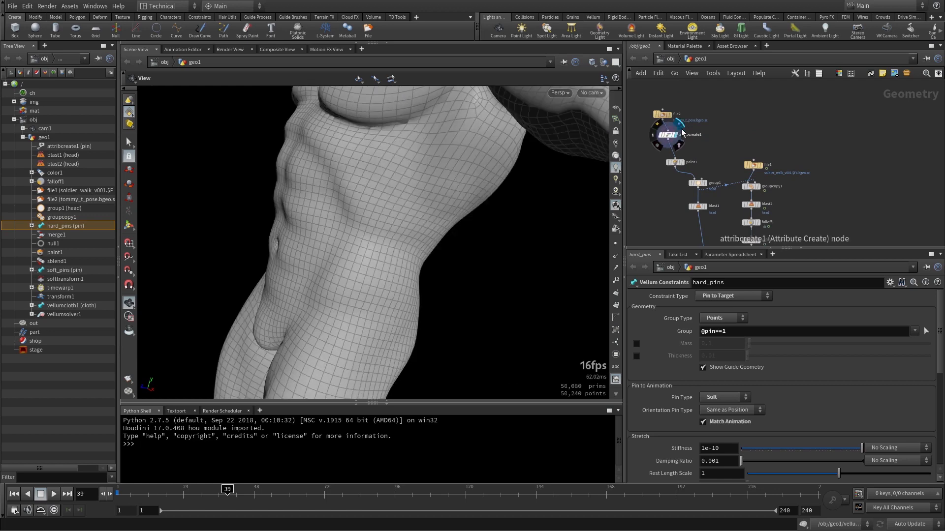
left_click_drag(457, 187, 296, 269)
left_click(682, 162)
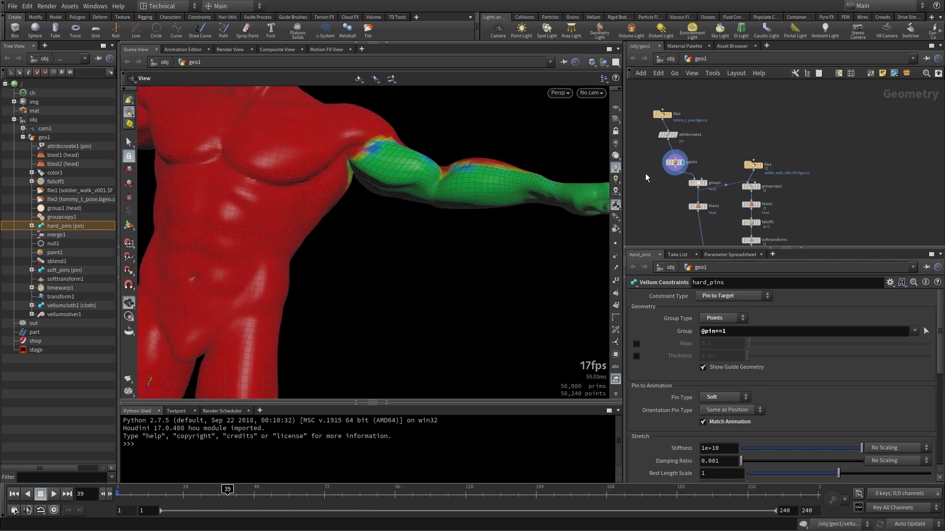
left_click(669, 164)
left_click_drag(398, 167, 270, 236)
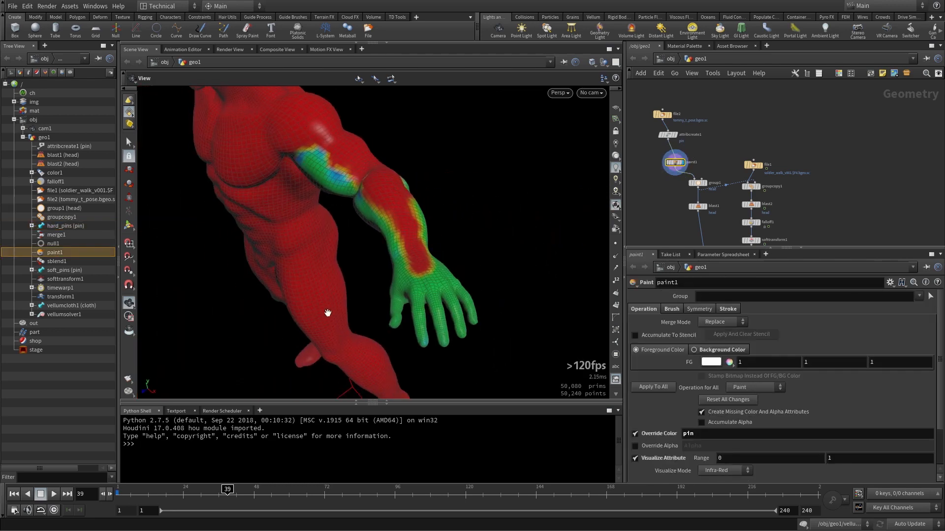
left_click_drag(332, 279, 368, 175)
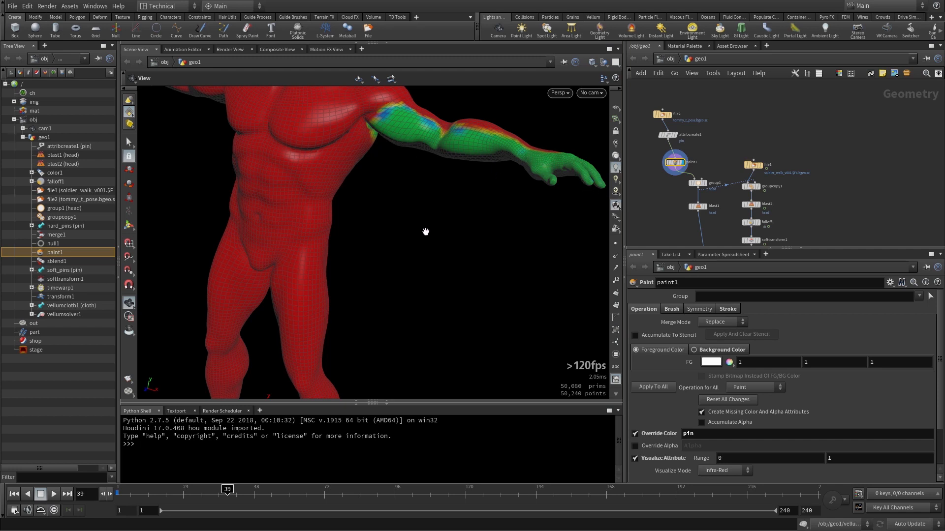
Examine the pin attribute painted on the T-pose arm and locate the Vellum constraint nodes fed by sblend1
middle_click_drag(425, 232, 477, 249)
right_click_drag(477, 249, 444, 256)
middle_click_drag(655, 199, 673, 125)
scroll(698, 171, "up", 3)
middle_click_drag(654, 236, 662, 69)
middle_click_drag(675, 123, 675, 141)
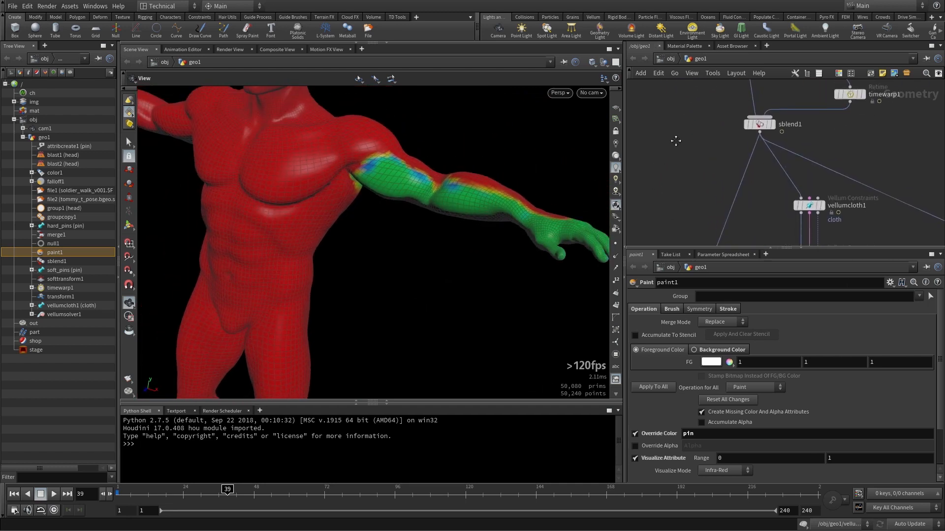
left_click_drag(489, 176, 472, 176)
middle_click_drag(695, 144, 678, 50)
middle_click_drag(666, 139, 666, 247)
scroll(667, 126, "down", 3)
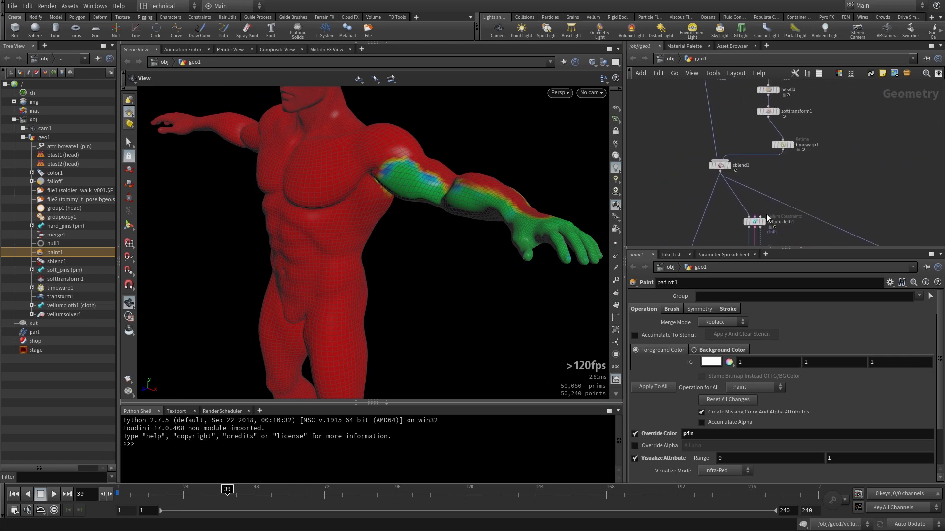
left_click(14, 494)
left_click(771, 211)
middle_click_drag(751, 244, 764, 133)
mouse_move(742, 146)
left_click(777, 144)
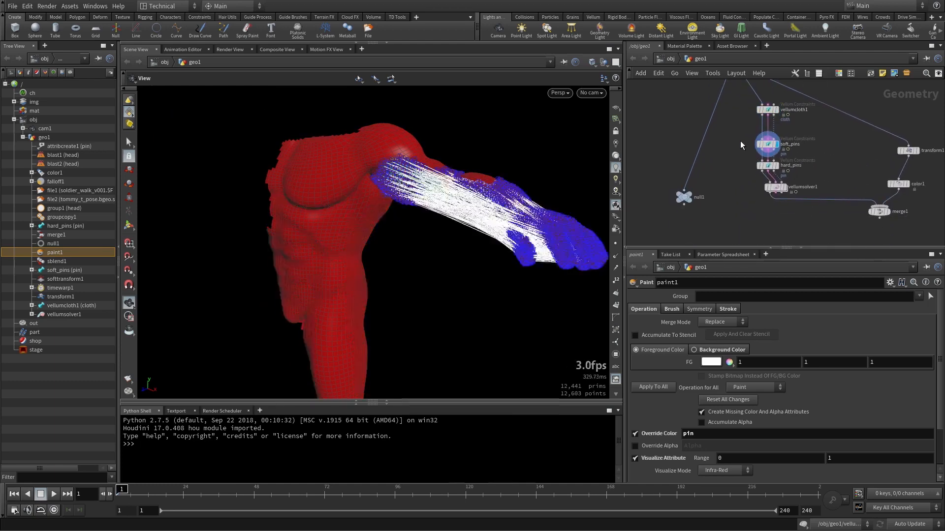
left_click(765, 144)
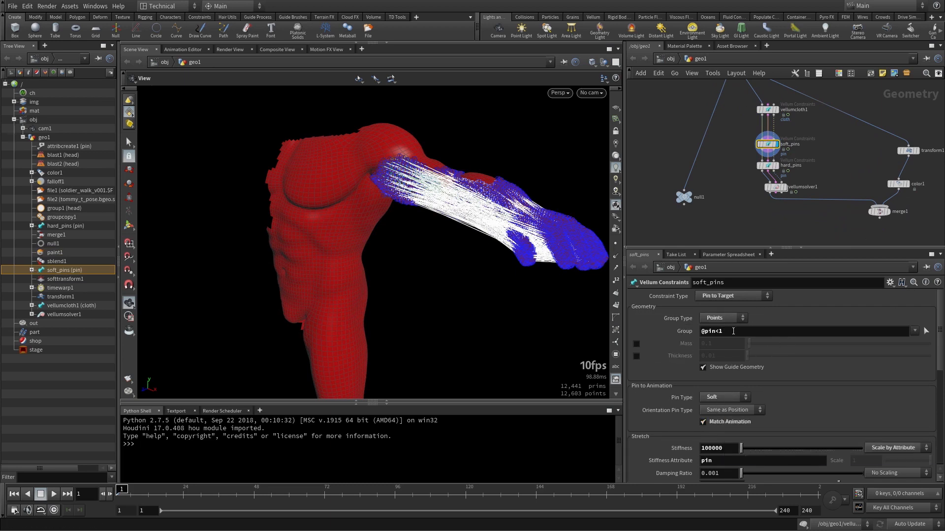
right_click_drag(305, 167, 501, 157)
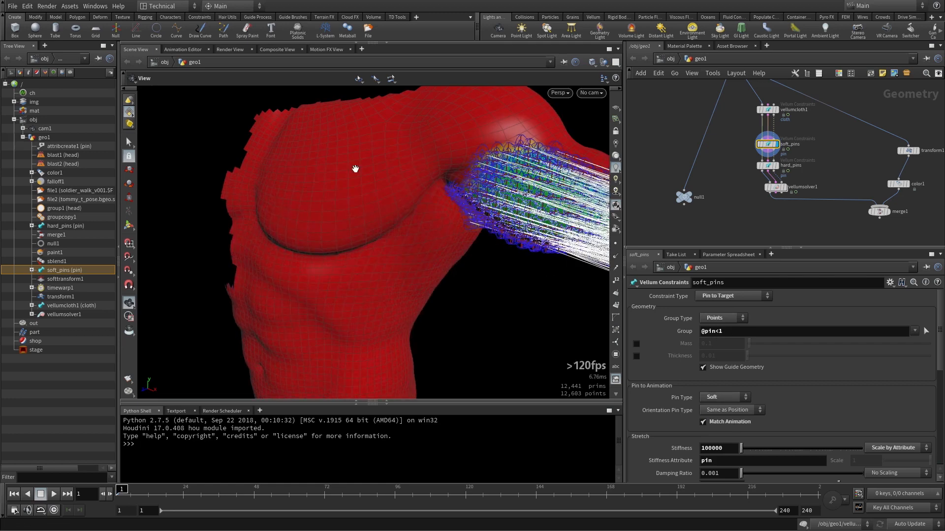
left_click_drag(305, 312, 184, 284)
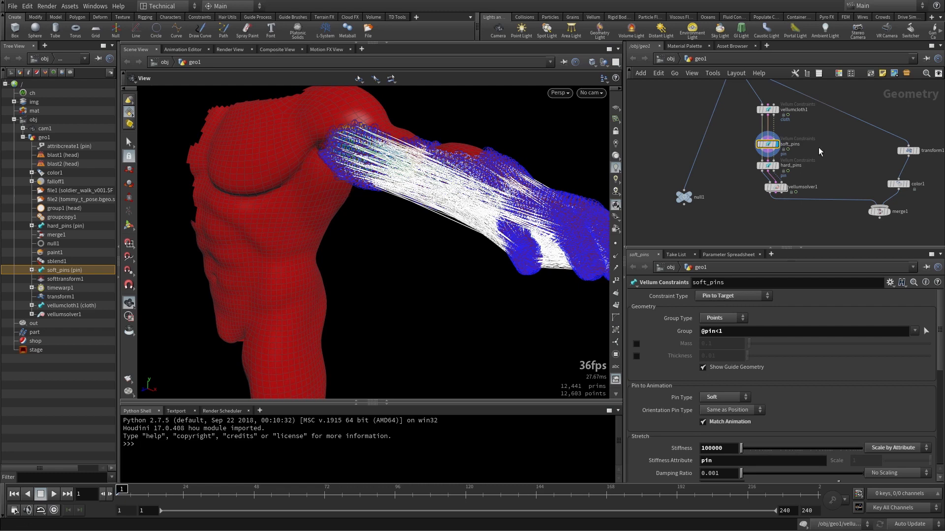
scroll(744, 155, "up", 3)
left_click(791, 169)
left_click_drag(719, 152, 802, 183)
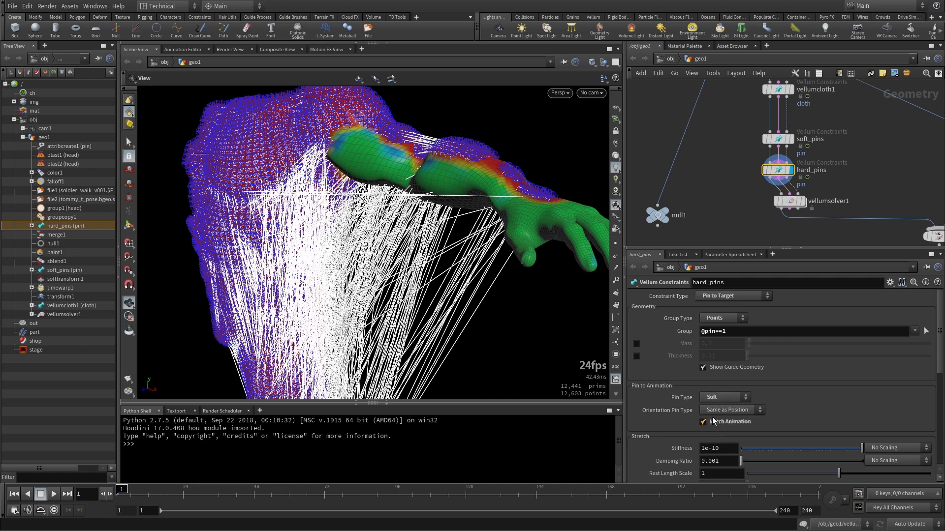
middle_click_drag(721, 216, 692, 181)
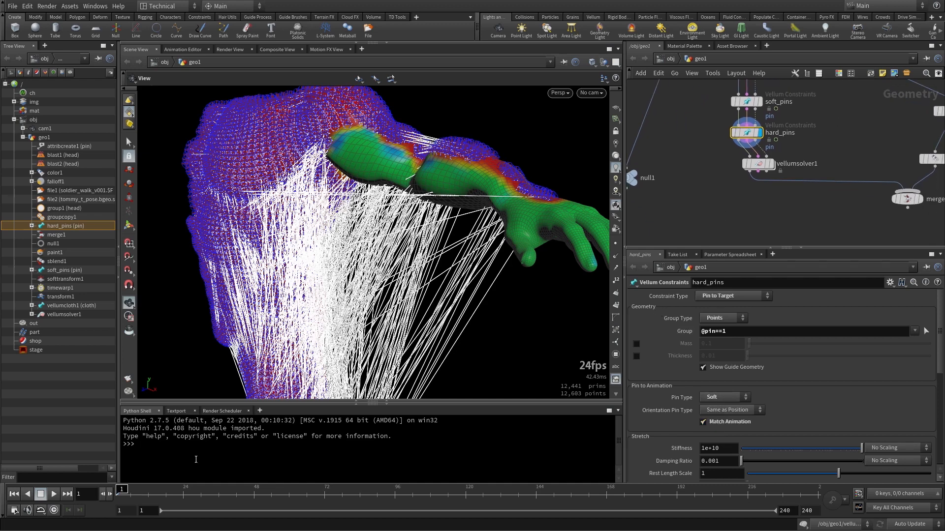
Display vellumsolver1, run the simulation from frame 1 and stop it at frame 43
mouse_move(757, 164)
left_click(775, 149)
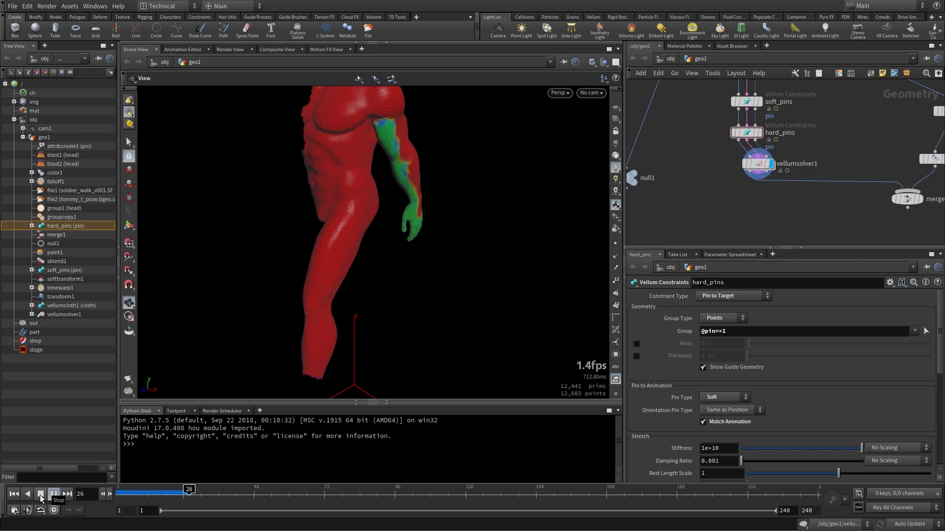
left_click(40, 493)
Select vellumsolver1, scrub to frame 39 and inspect the hand against the thigh up close
right_click_drag(390, 227, 441, 202)
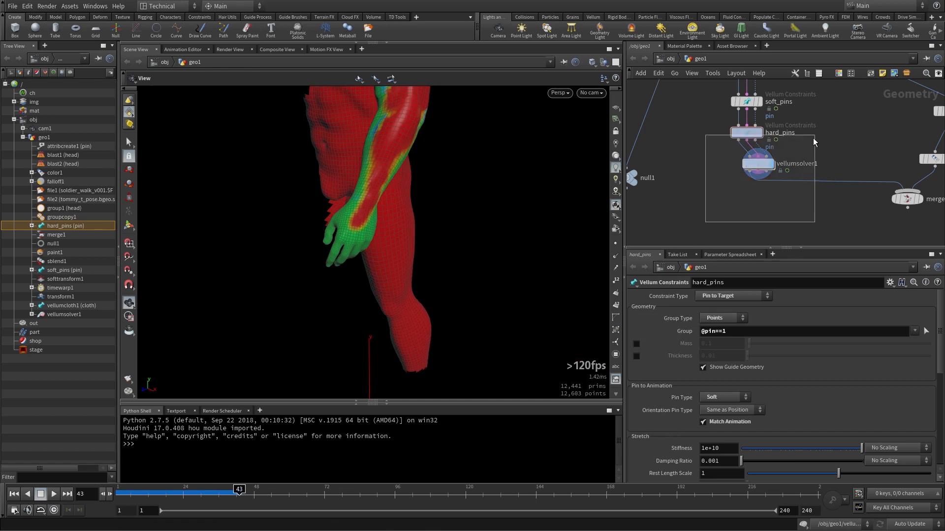
left_click(806, 166)
left_click_drag(403, 198, 485, 186)
right_click_drag(468, 201, 534, 176)
left_click_drag(534, 175, 359, 219)
mouse_move(224, 491)
left_mouse_down()
mouse_move(123, 491)
mouse_move(241, 491)
mouse_move(227, 496)
left_mouse_up()
left_click_drag(336, 272, 412, 227)
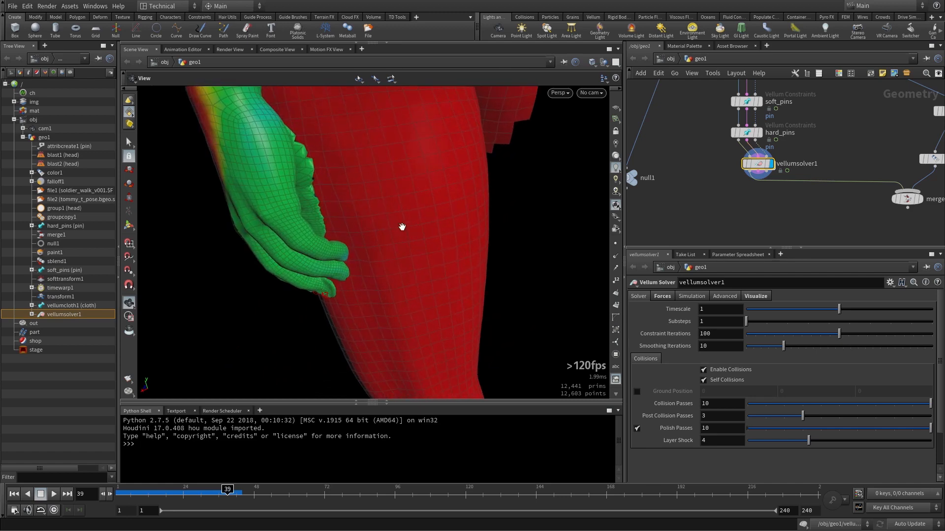
Step back and forth between frames 33 and 44 to examine how the hand collides with the thigh
key("Right")
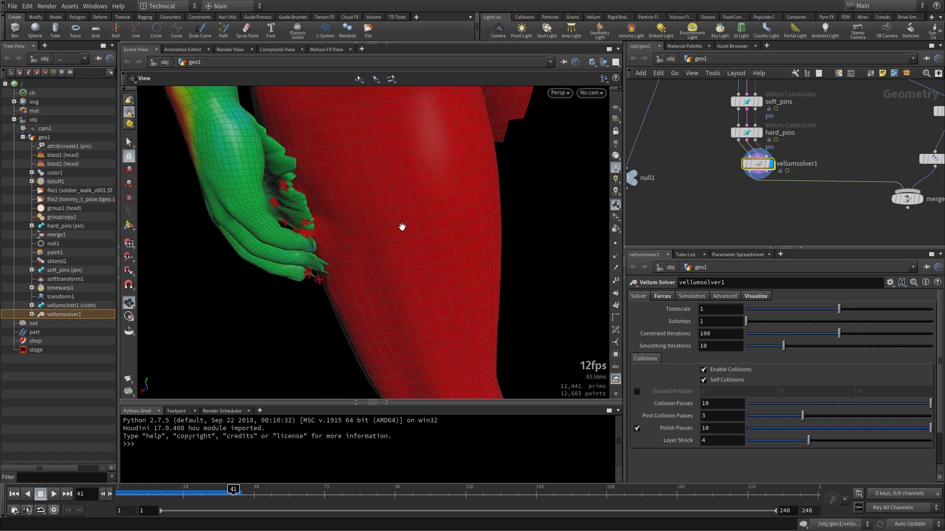
key("Right")
key("Left")
key("Left")
key("Right")
key("Right")
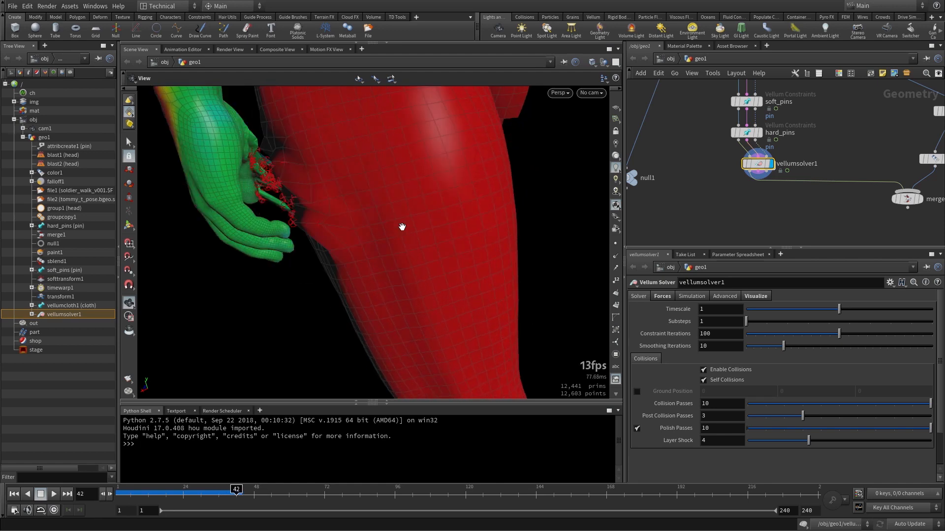
key("Left")
key("Left")
key("Left")
key("Left")
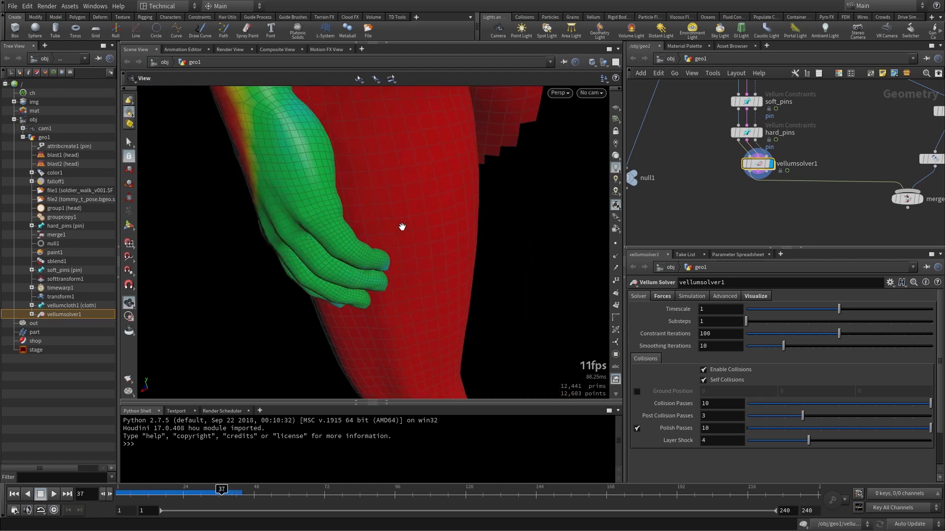
key("Left")
key("Left")
key("Left")
key("Left")
key("Right")
key("Right")
key("Right")
key("Right")
key("Right")
key("Right")
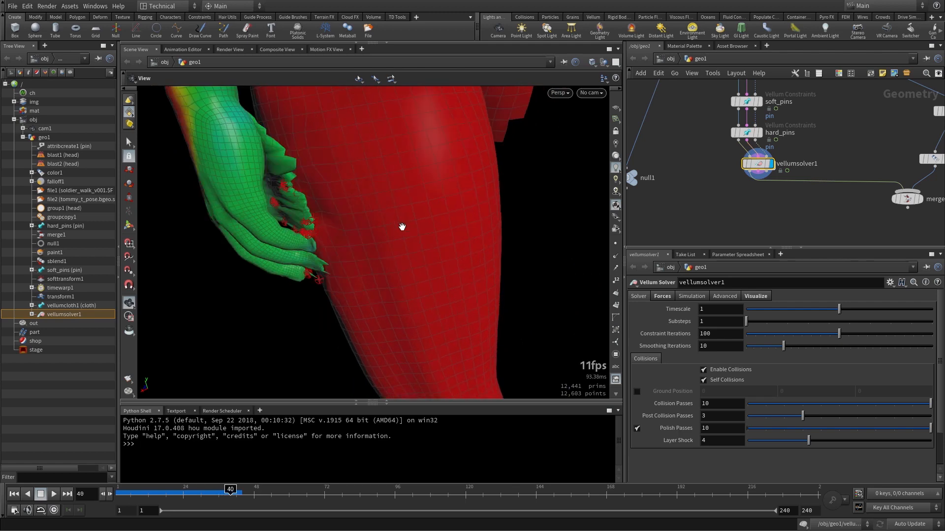
key("Right")
key("Left")
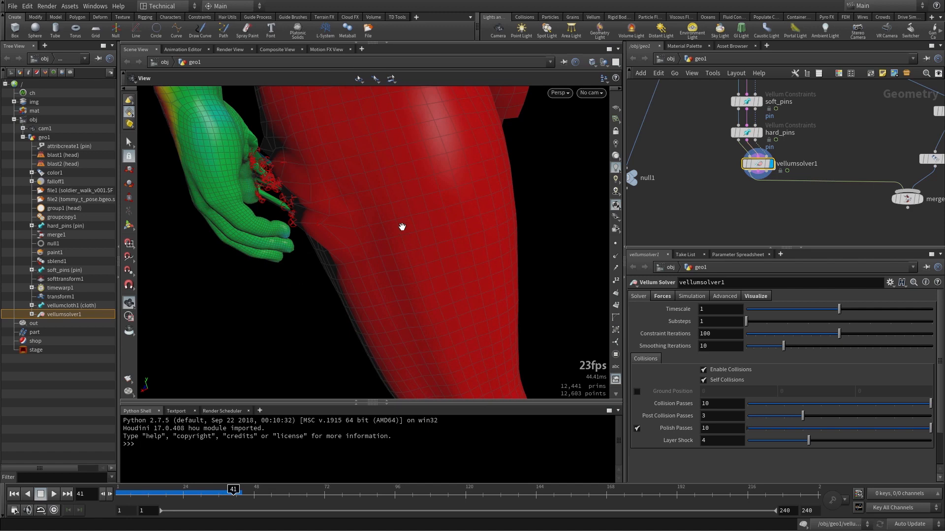
key("Right")
key("Left")
key("Right")
key("Left")
key("Right")
key("Left")
key("Left")
key("Left")
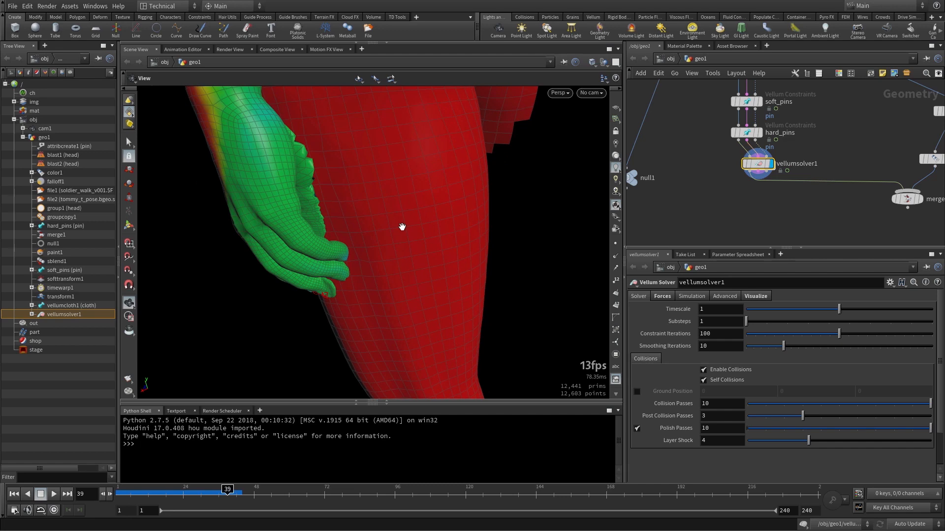
key("Left")
key("Left")
key("Left")
key("Left")
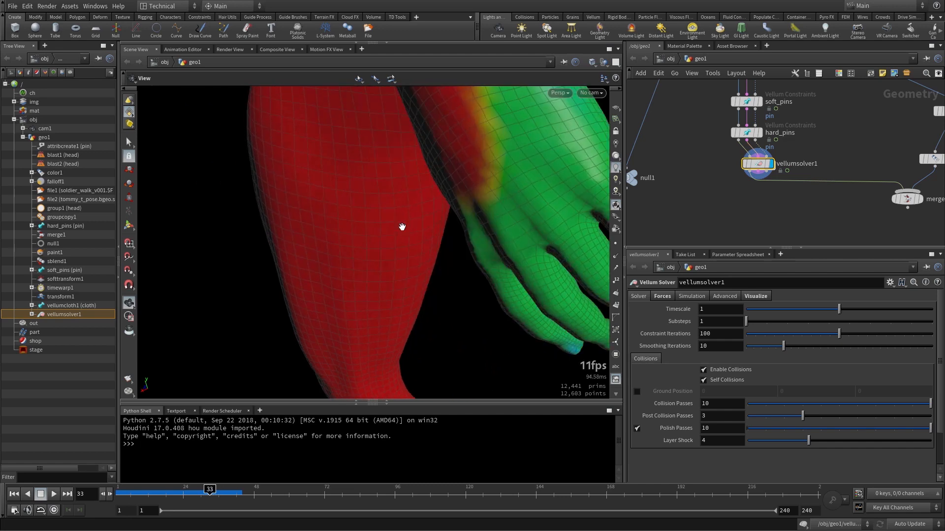
key("Right")
key("Right")
key("Right")
key("Right")
key("Right")
key("Right")
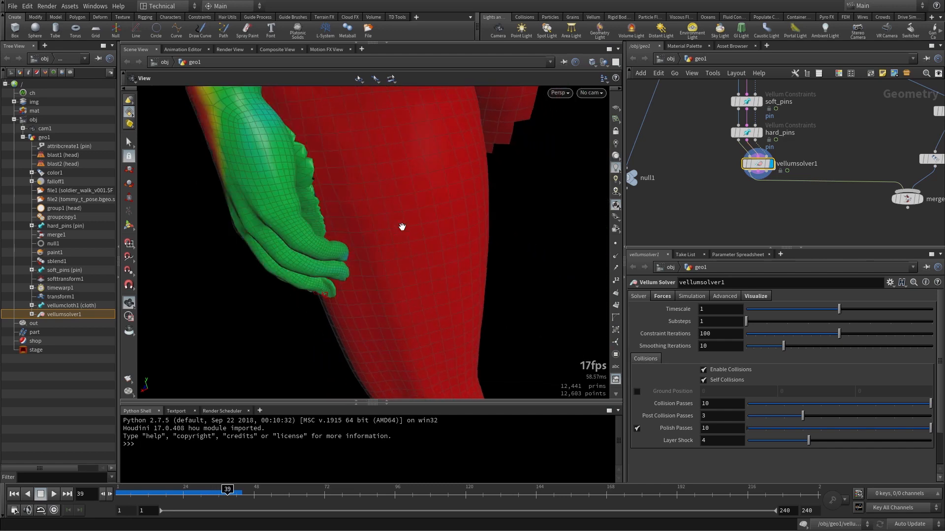
key("Left")
key("Left")
key("Left")
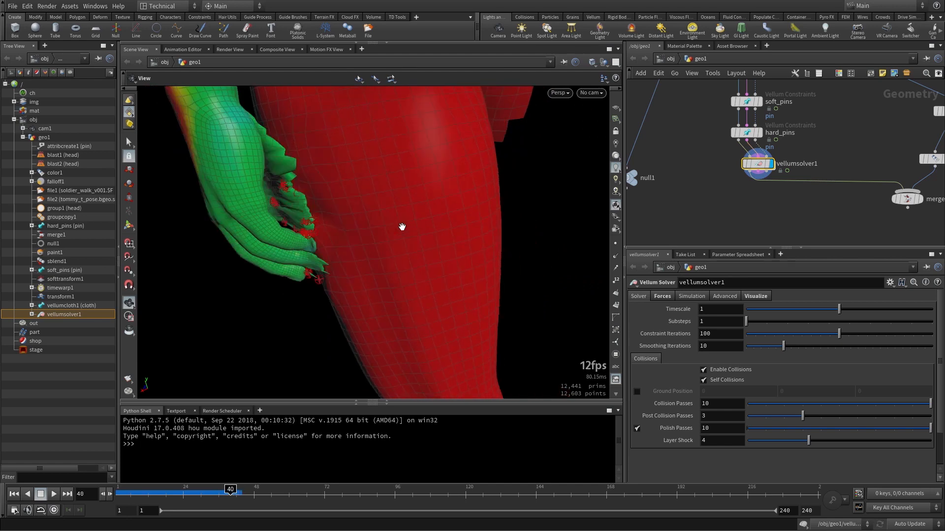
key("Right")
key("Right")
key("Right")
key("Right")
key("Right")
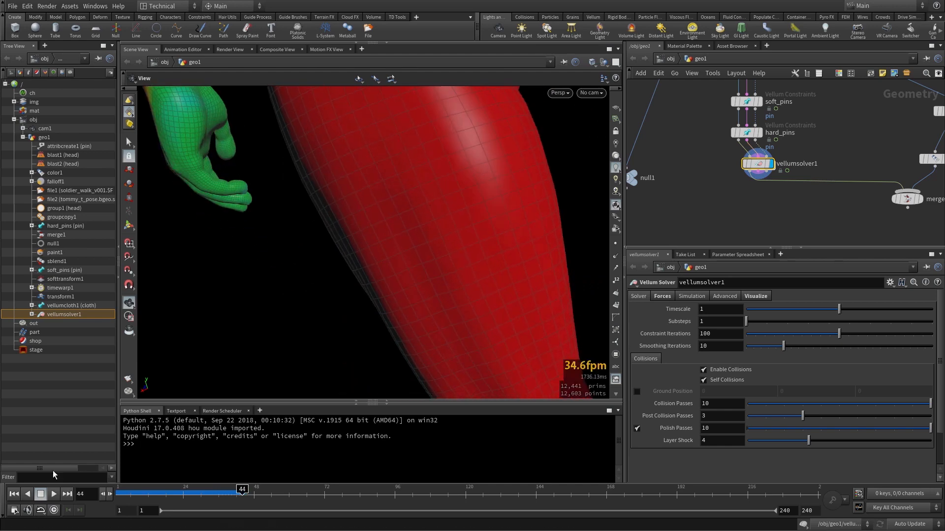
Return to frame 1 and set the Pin Type of hard_pins to Permanent
left_click(17, 498)
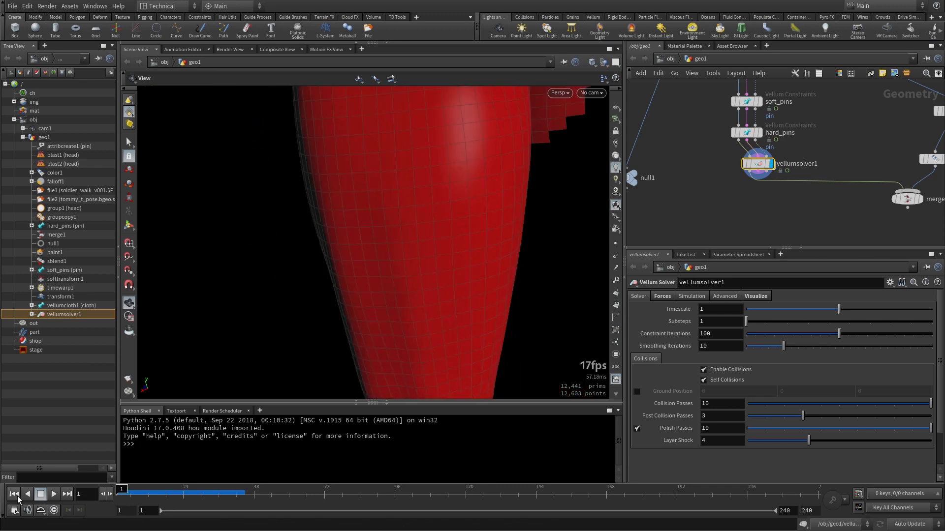
left_click(754, 136)
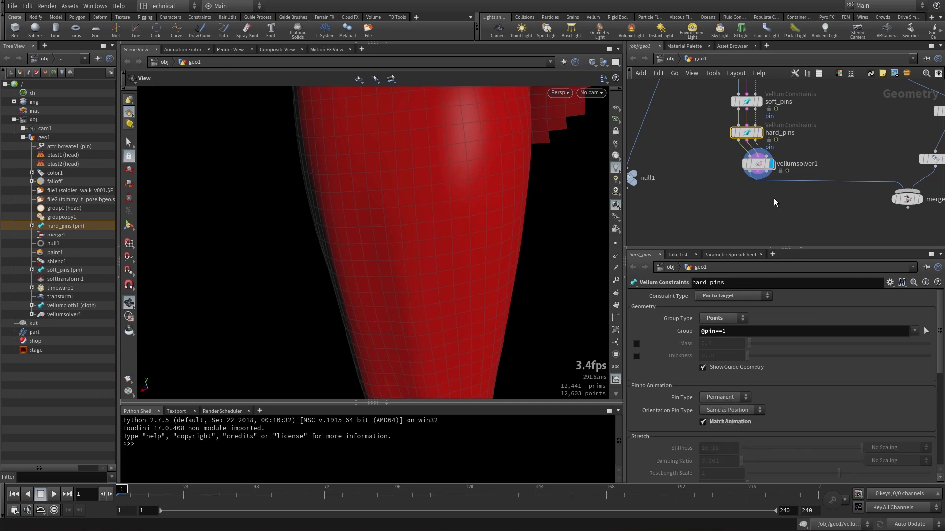
left_click(758, 164)
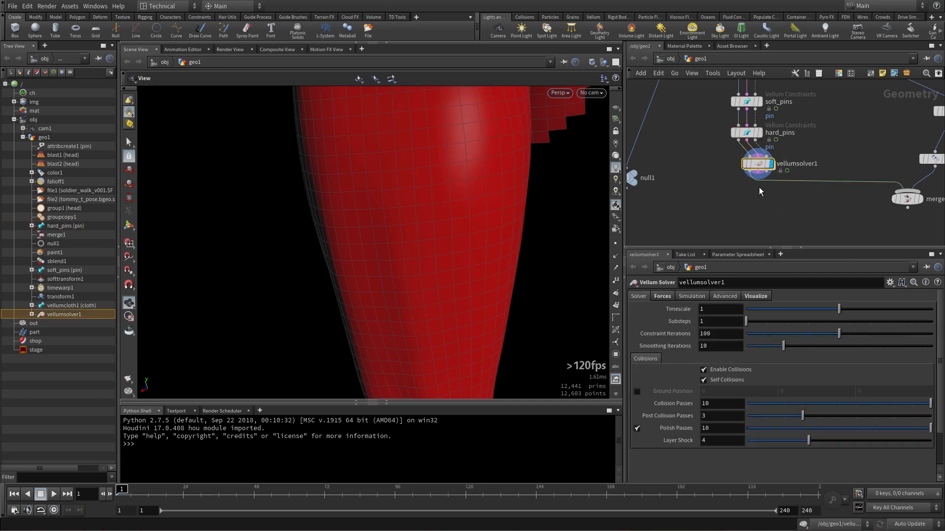
left_click(758, 138)
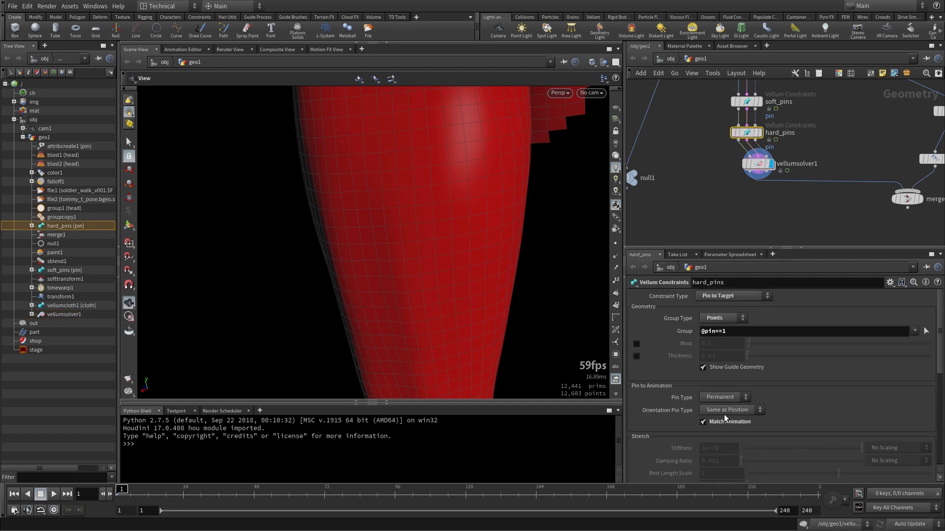
Simulate the character from frame 1 with the permanent pins, stop at frame 42 and focus on the hand and thigh
left_click_drag(559, 164, 388, 207)
right_click_drag(389, 207, 312, 276)
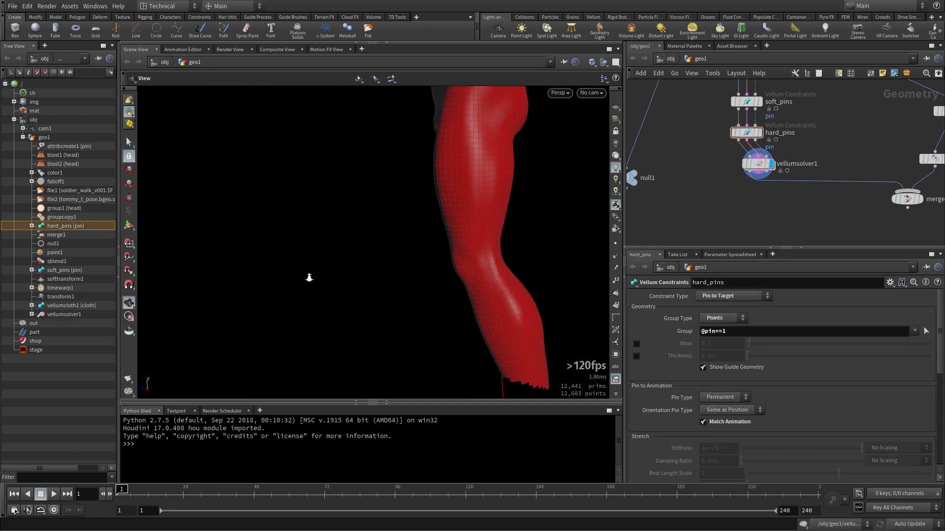
middle_click_drag(312, 276, 379, 369)
right_click_drag(380, 369, 381, 325)
middle_click_drag(381, 325, 407, 312)
left_click_drag(407, 312, 463, 318)
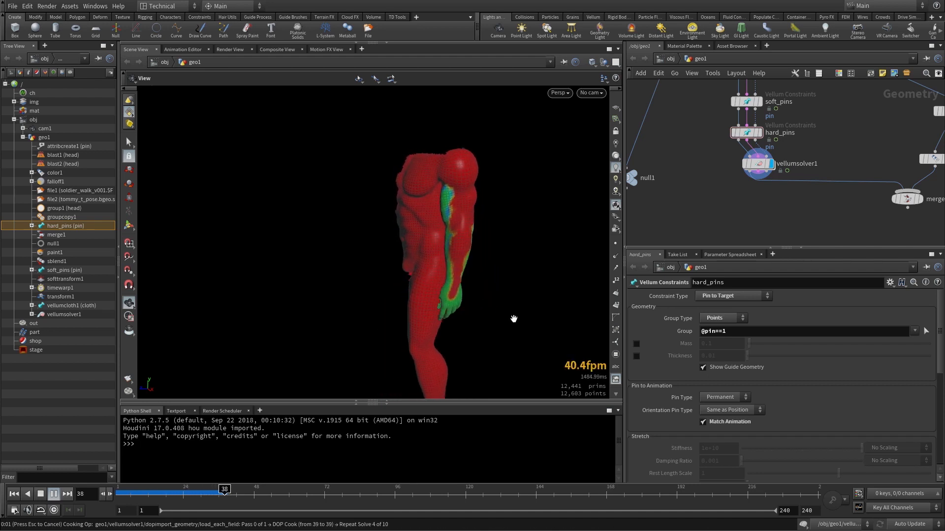
key("Escape")
left_click_drag(447, 296, 386, 302)
right_click_drag(389, 306, 433, 254)
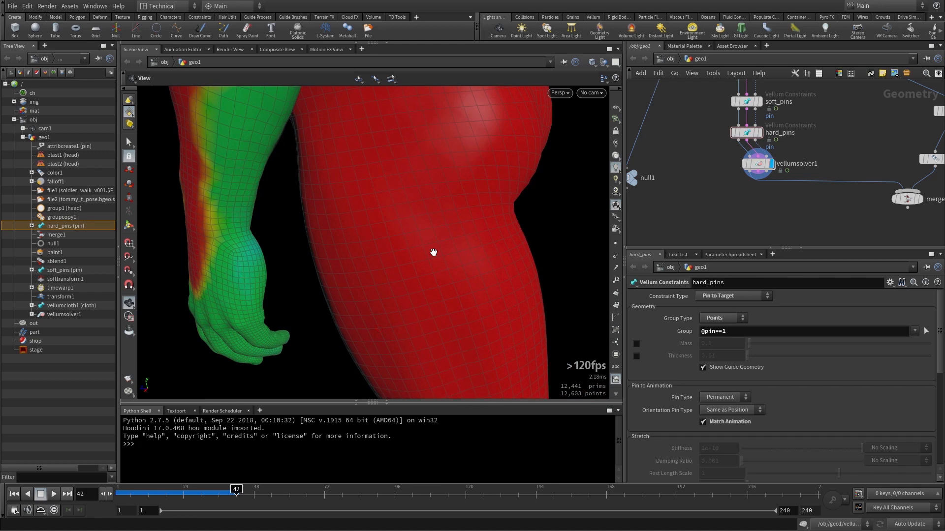
Step through frames 36 to 43 to examine the hand's contact with the thigh, and check the whole arm at frame 41
key("Left")
key("Left")
key("Left")
key("Left")
key("Left")
key("Left")
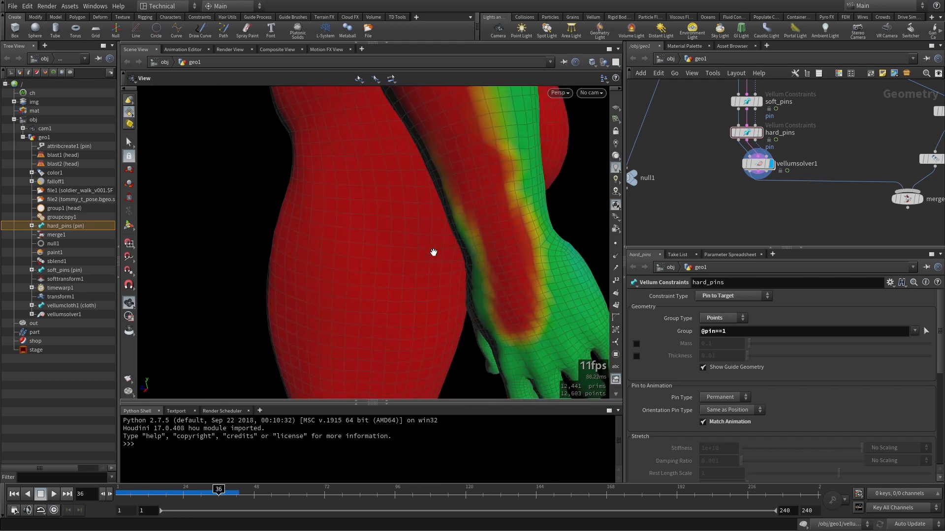
key("Right")
key("Right")
key("Right")
key("Right")
left_click_drag(433, 252, 512, 205)
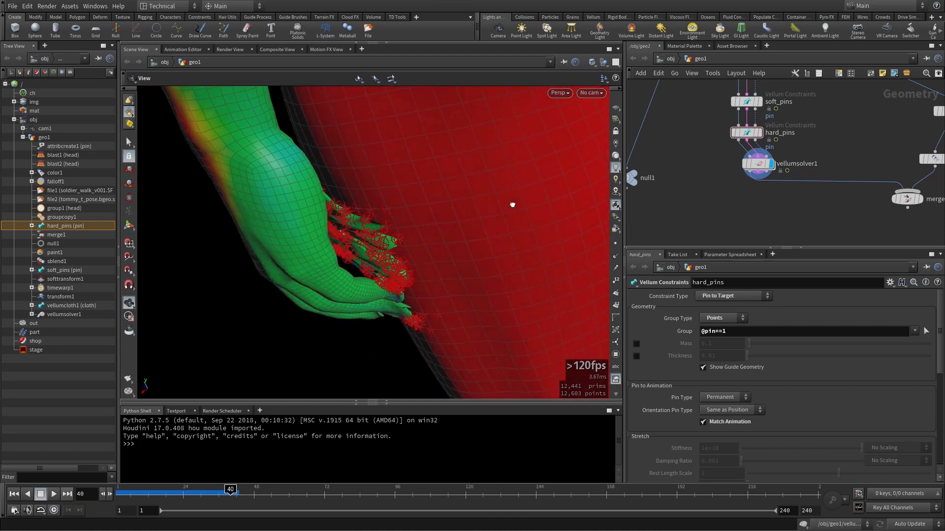
key("Right")
key("Right")
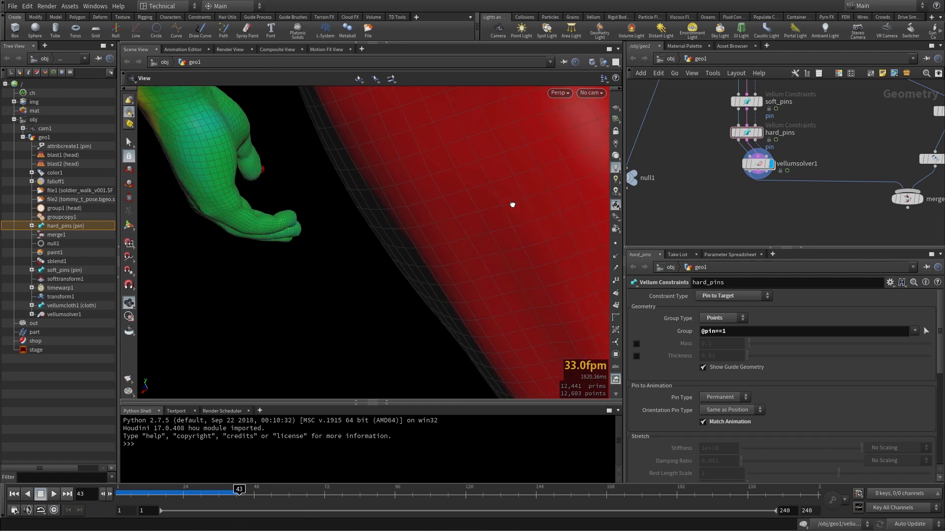
key("Left")
key("Left")
key("Left")
key("Left")
key("Left")
key("Left")
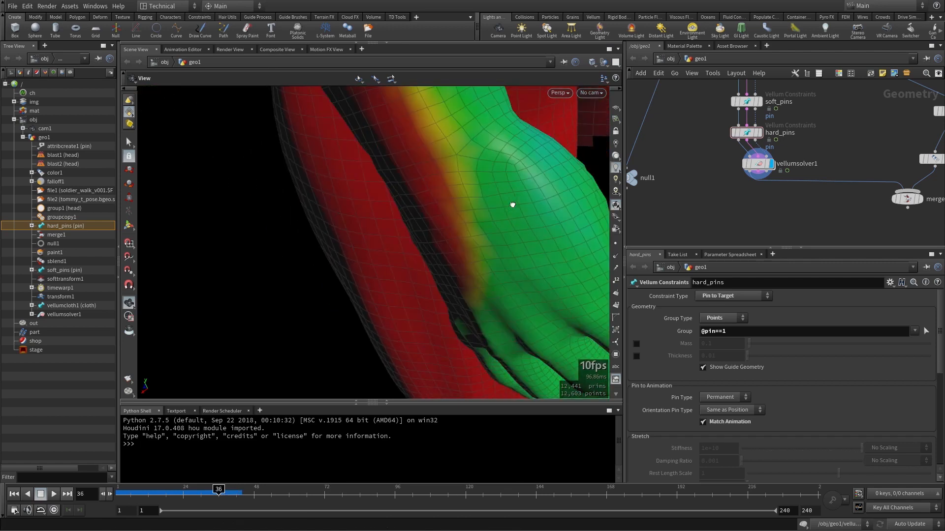
key("Right")
key("Right")
key("Right")
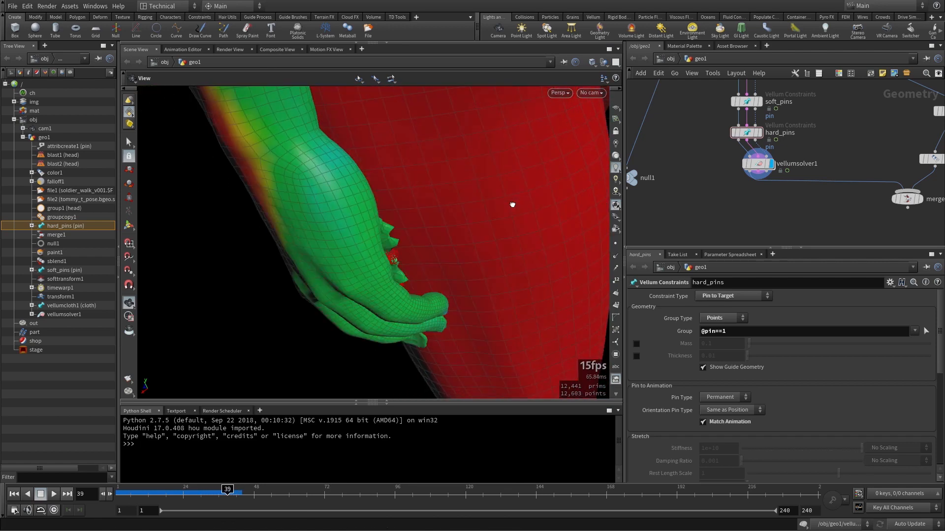
key("Right")
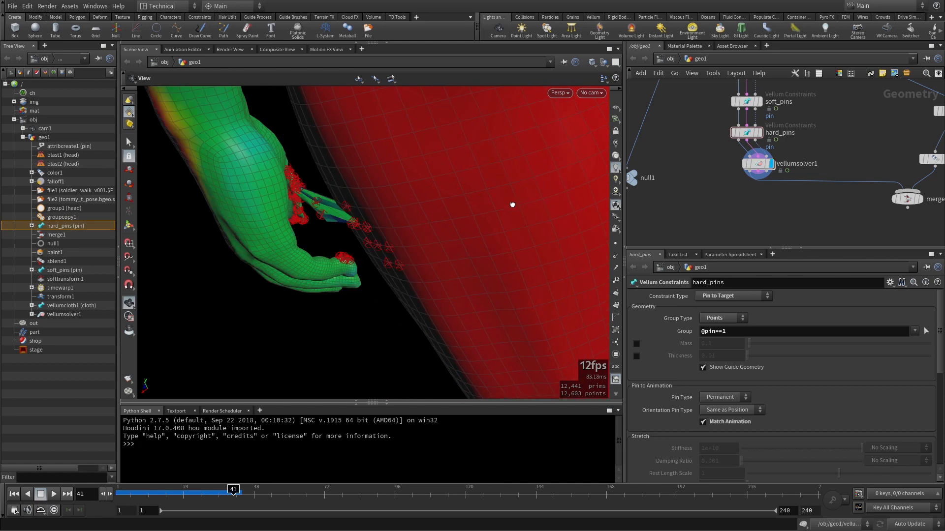
left_click_drag(412, 217, 454, 249)
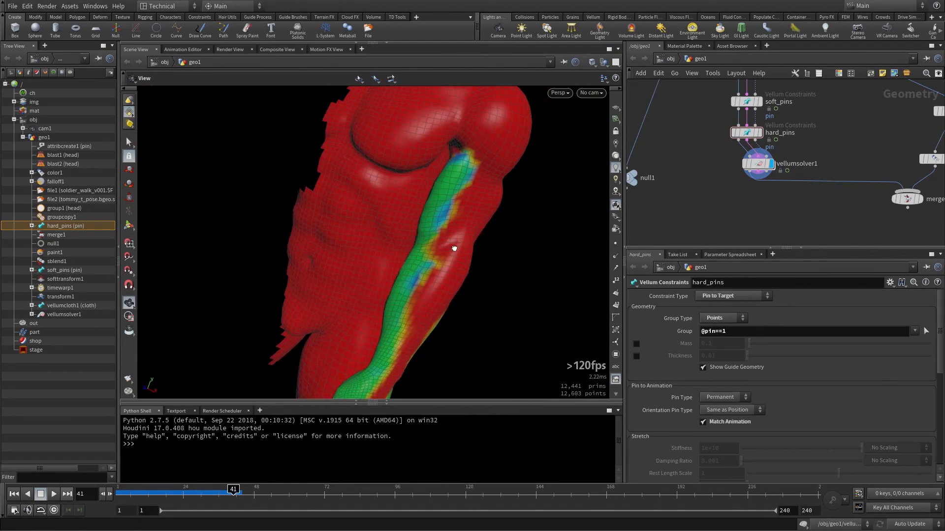
Return to frame 1 and set the Substeps of vellumsolver1 to 5
left_click(14, 494)
left_click_drag(697, 194, 786, 144)
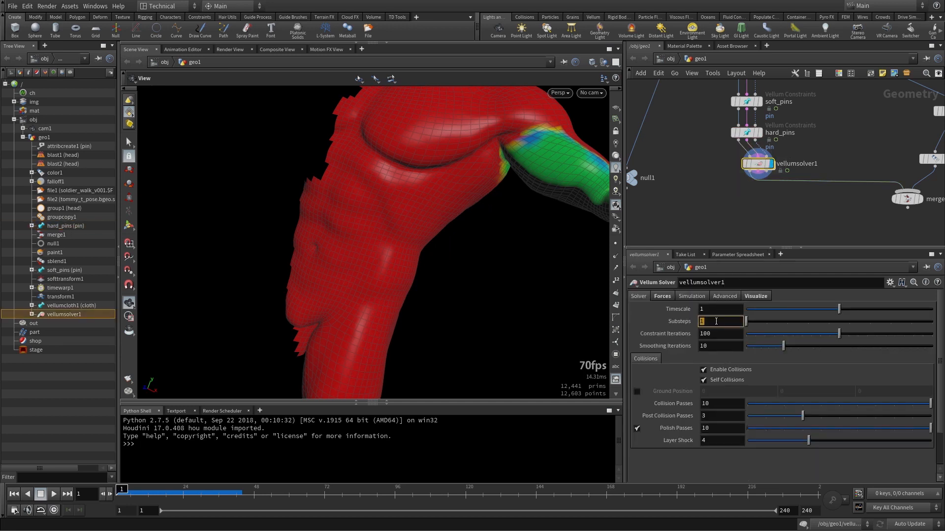
key("Return")
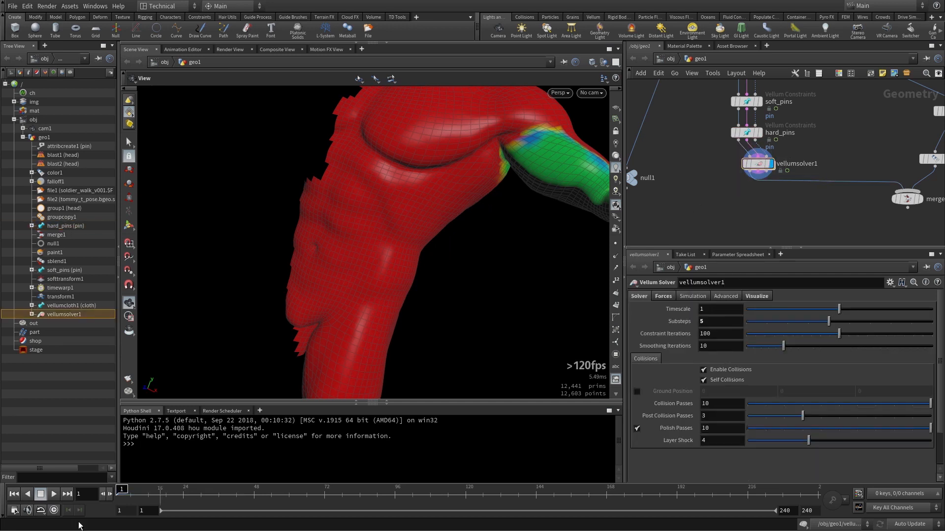
Simulate the character from frame 1 with the new substeps and focus on the hand beside the thigh
left_click(54, 494)
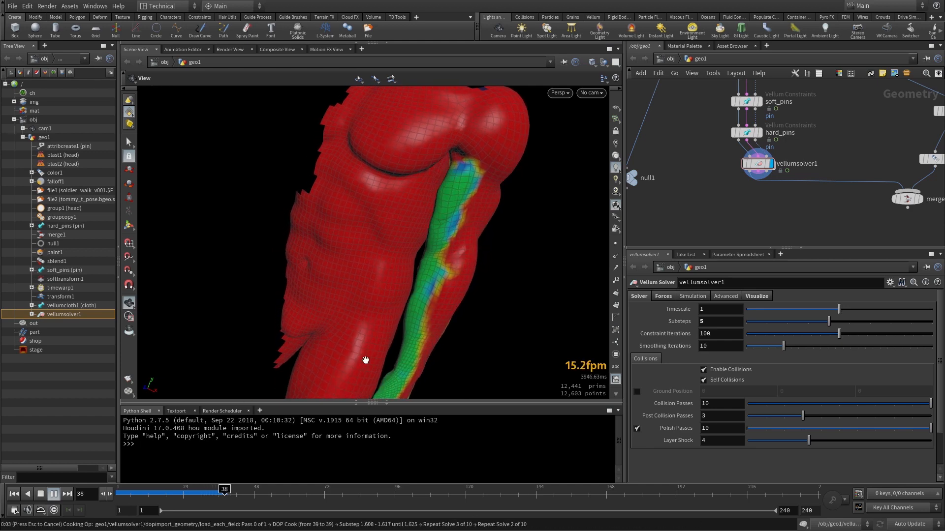
left_click_drag(359, 341, 457, 217)
middle_click_drag(457, 217, 481, 199)
left_click_drag(481, 199, 397, 263)
middle_click_drag(404, 260, 348, 253)
right_click_drag(348, 253, 486, 159)
Step back and forth between frames 38 and 43 to examine the hand and fingers close up against the thigh
key("Left")
key("Left")
key("Left")
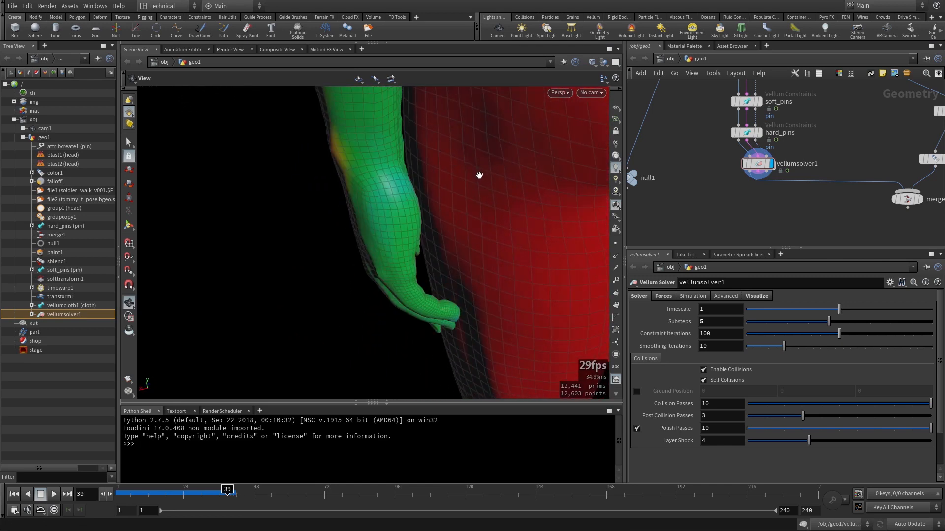
left_click_drag(483, 211, 462, 251)
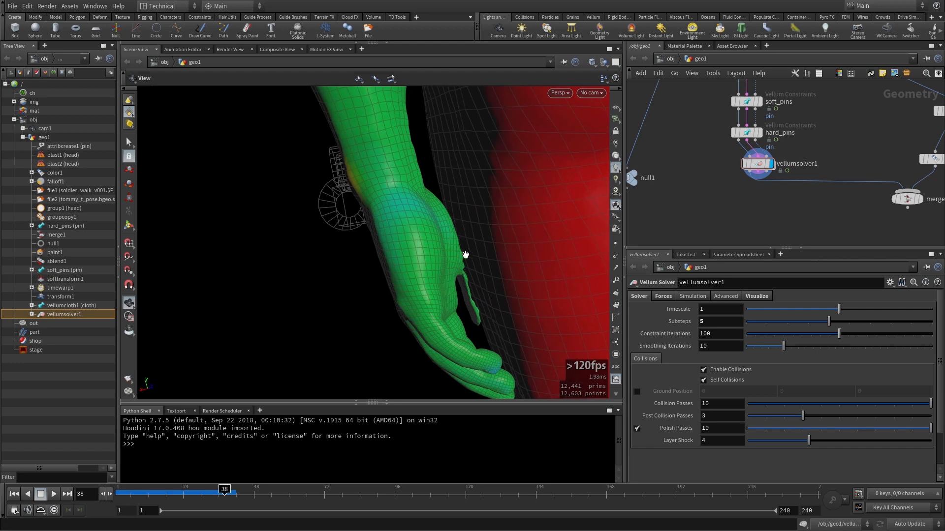
right_click_drag(462, 251, 552, 202)
left_click_drag(552, 202, 510, 215)
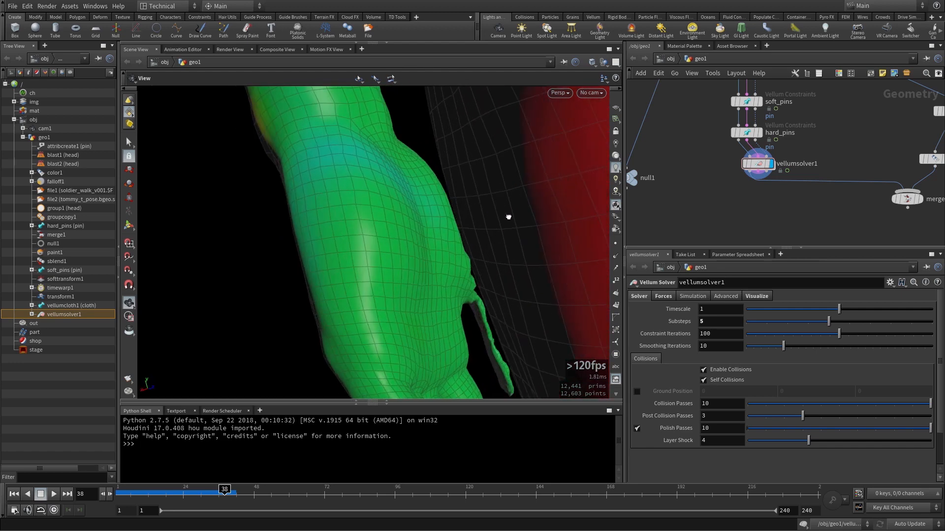
key("Left")
key("Right")
key("Right")
key("Right")
key("Right")
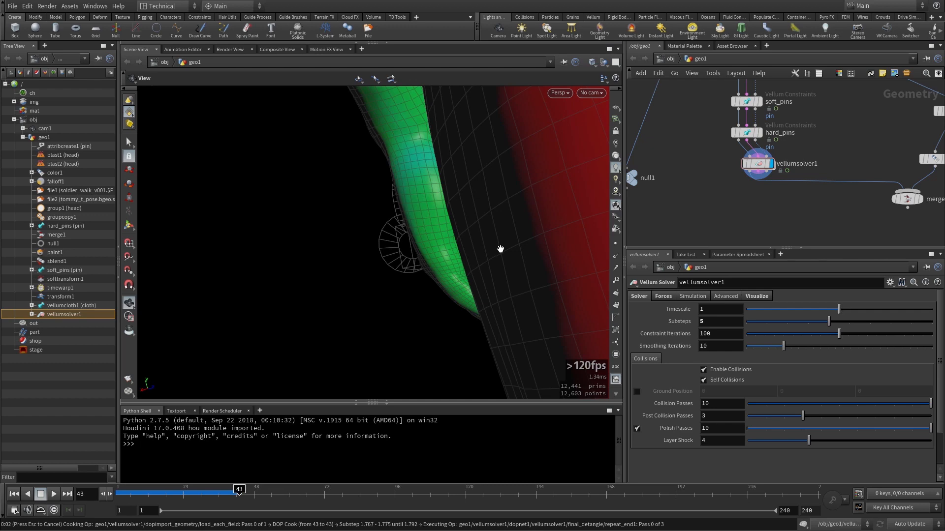
Step back from frame 43 to frame 37 and examine the arm's contact with the body
key("Left")
key("Left")
key("Left")
key("Left")
key("Left")
key("Left")
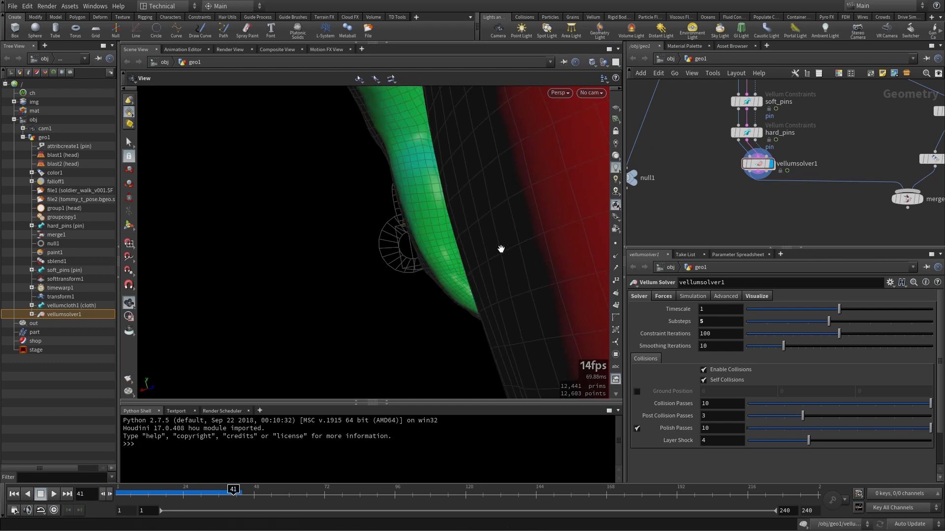
left_click_drag(357, 344, 491, 327)
right_click_drag(492, 328, 543, 249)
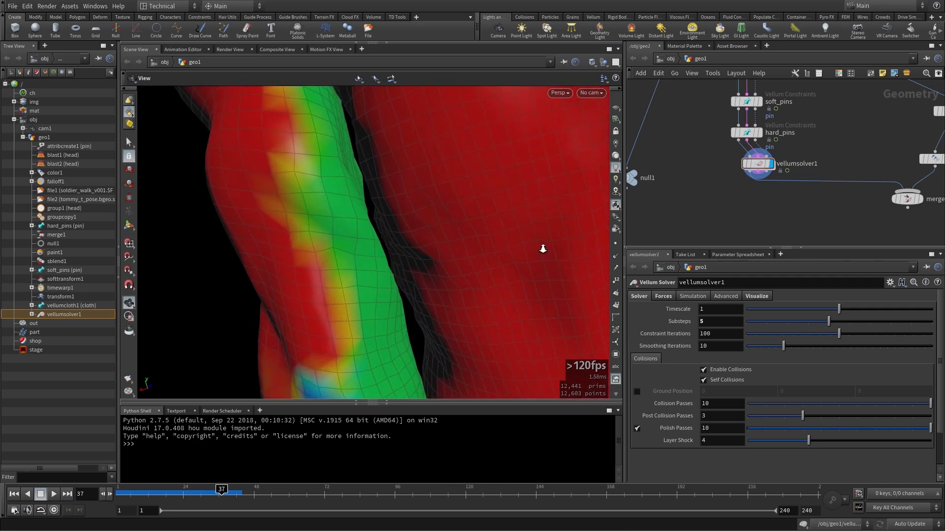